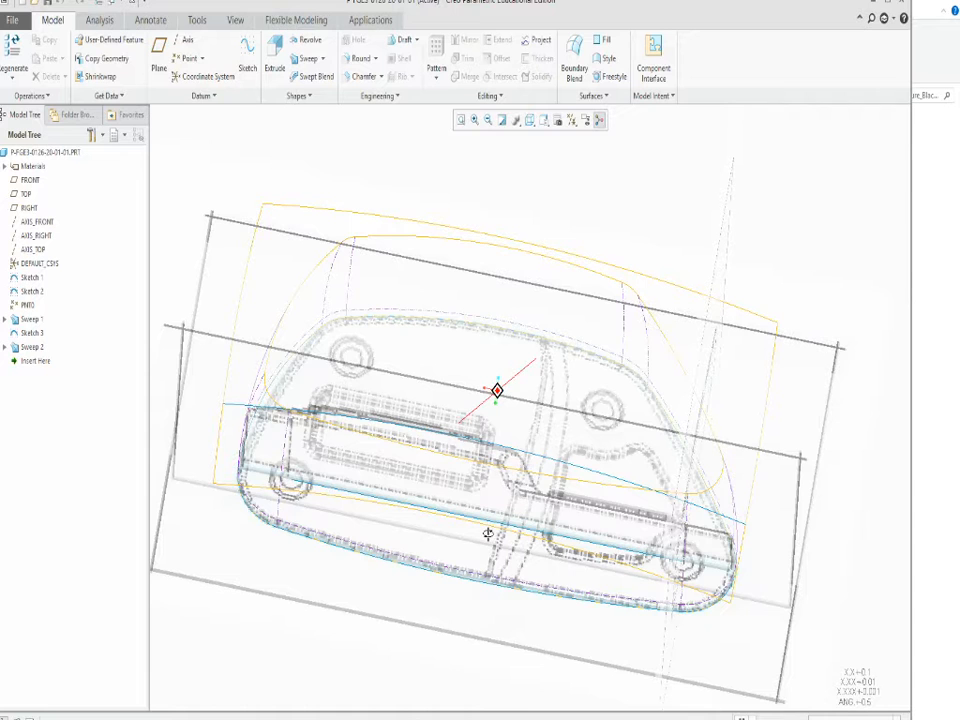
# Examine the swept body and top surfaces against the reference drawings, especially the stepped transition in the side profile.
pyautogui.moveTo(487, 534); pyautogui.dragTo(498, 479, button='middle')
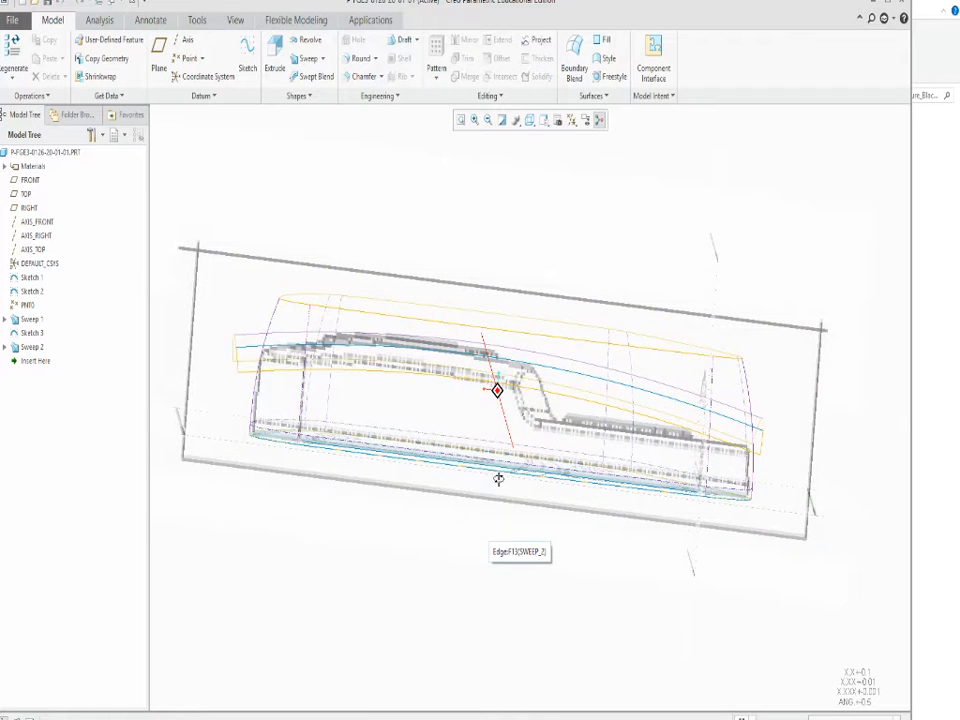
pyautogui.scroll(5, 490, 399)
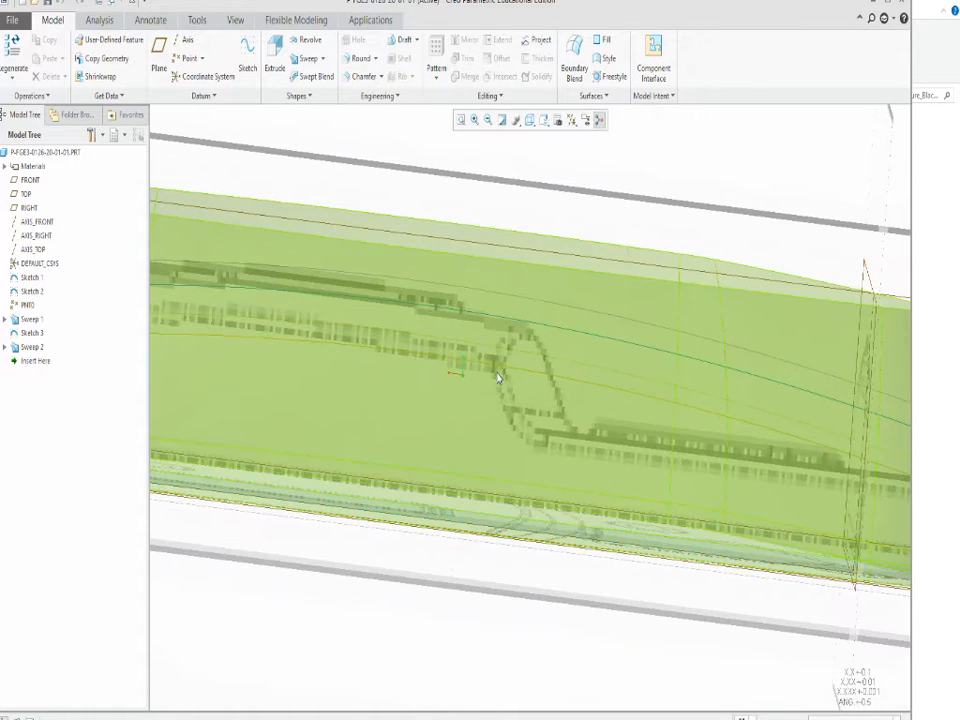
pyautogui.scroll(-5, 555, 412)
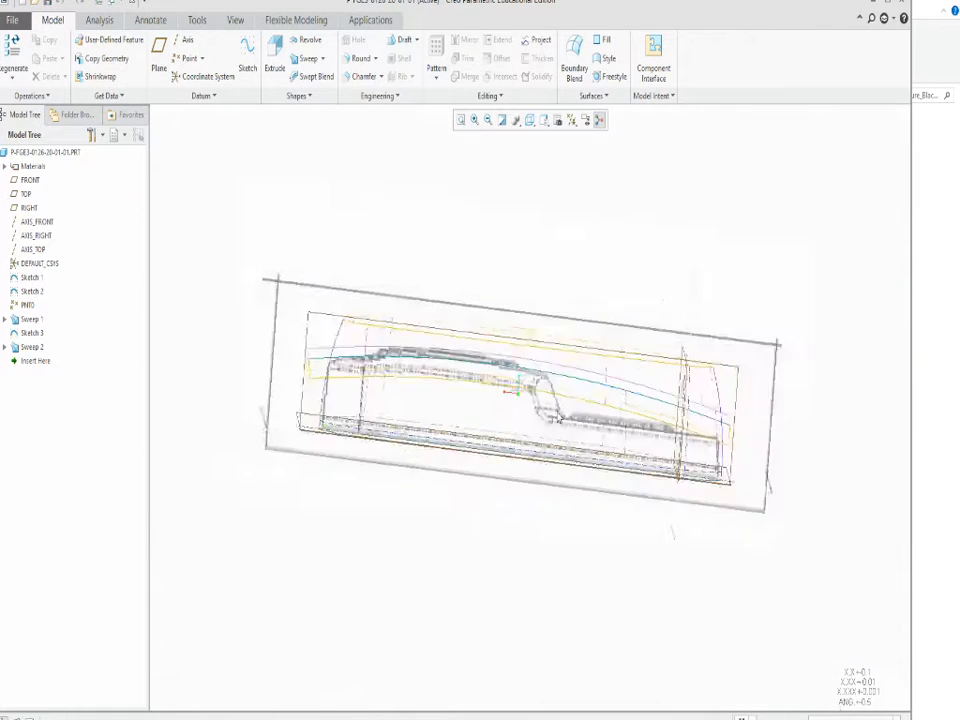
pyautogui.moveTo(555, 418); pyautogui.dragTo(545, 496, button='middle')
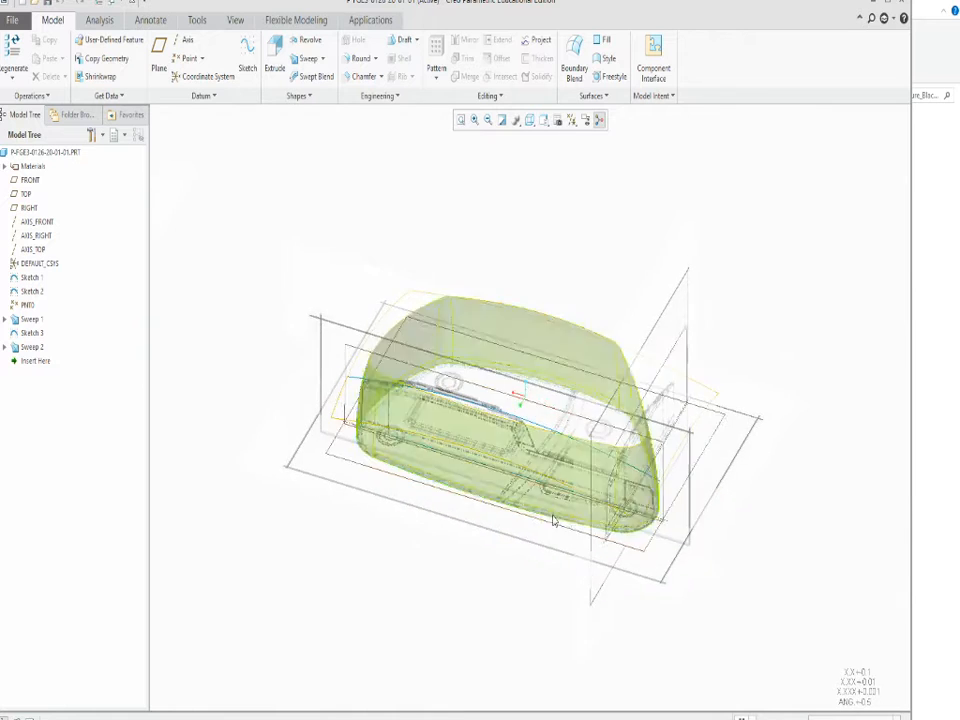
pyautogui.scroll(2, 669, 502)
pyautogui.scroll(1, 669, 502)
pyautogui.scroll(2, 669, 502)
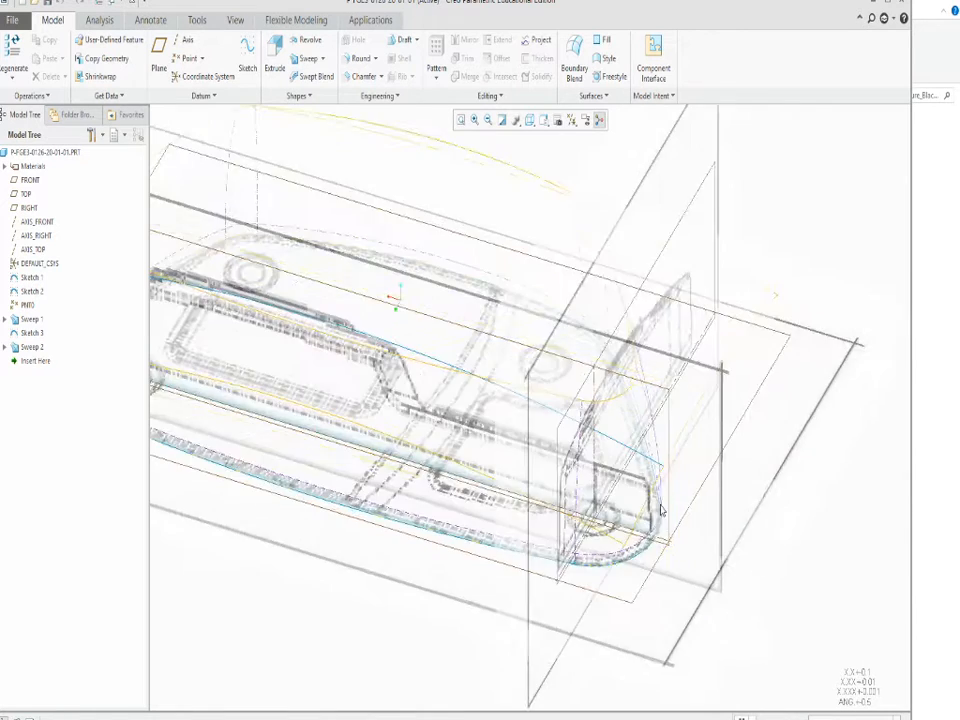
pyautogui.moveTo(669, 502); pyautogui.dragTo(745, 403, button='middle')
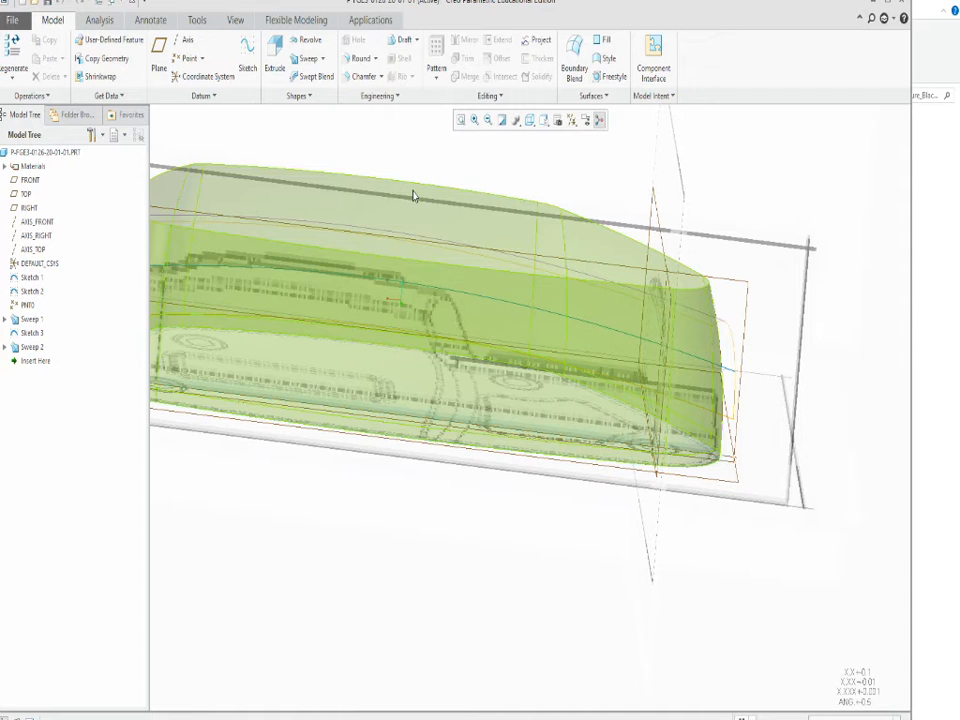
pyautogui.scroll(3, 551, 476)
pyautogui.moveTo(548, 505)
pyautogui.mouseDown(button='middle')
pyautogui.moveTo(527, 523)
pyautogui.moveTo(531, 579)
pyautogui.moveTo(534, 501)
pyautogui.moveTo(548, 486)
pyautogui.mouseUp(button='middle')
pyautogui.scroll(-3, 510, 405)
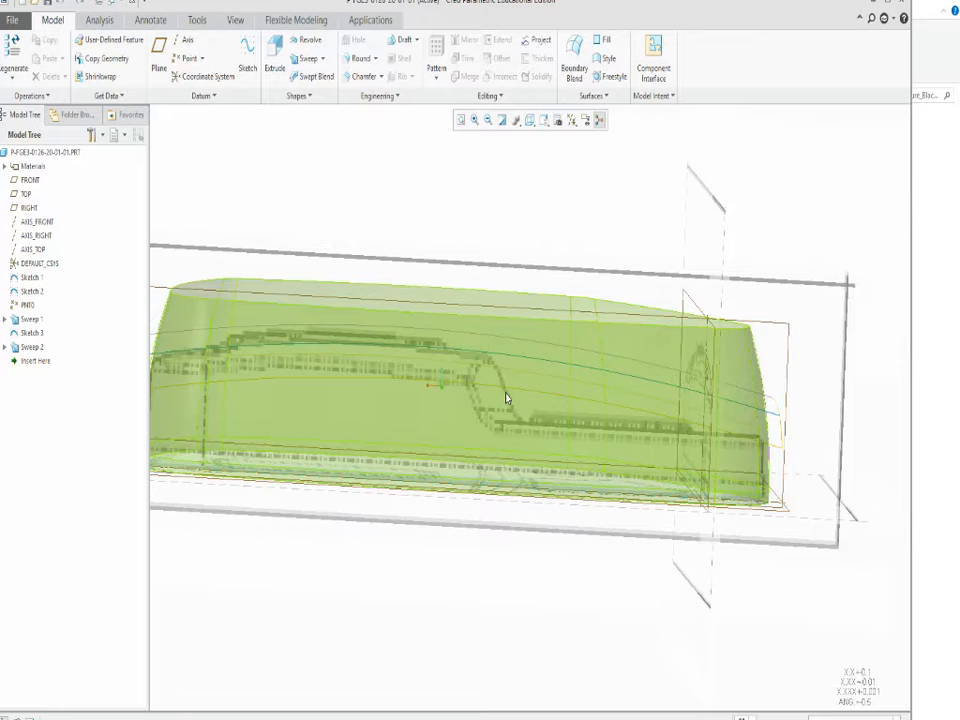
pyautogui.scroll(3, 507, 398)
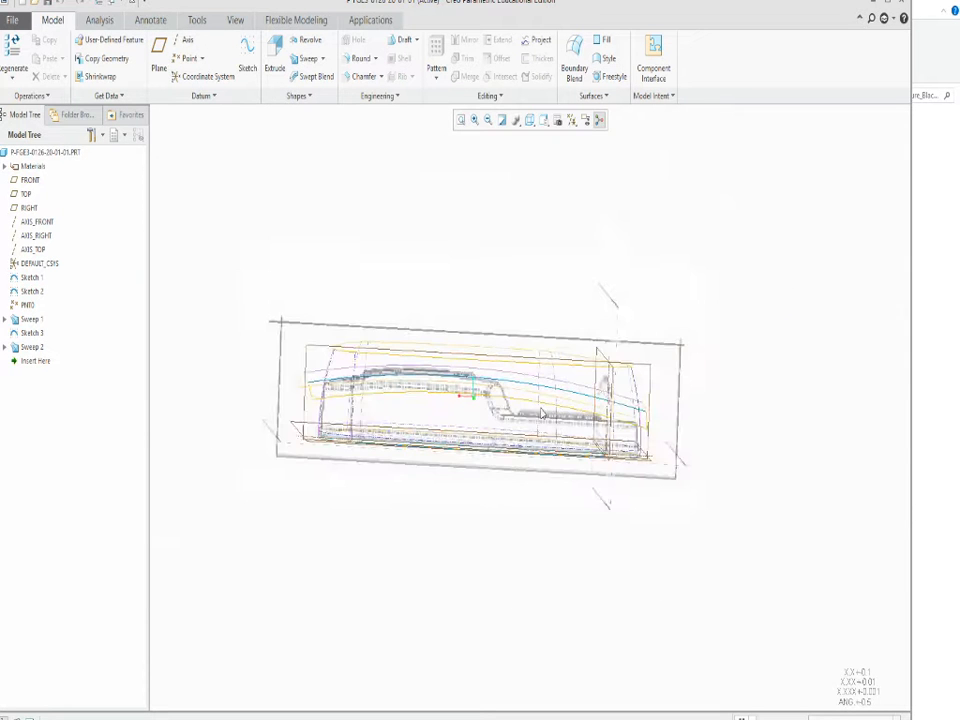
pyautogui.scroll(-3, 541, 413)
pyautogui.scroll(3, 465, 452)
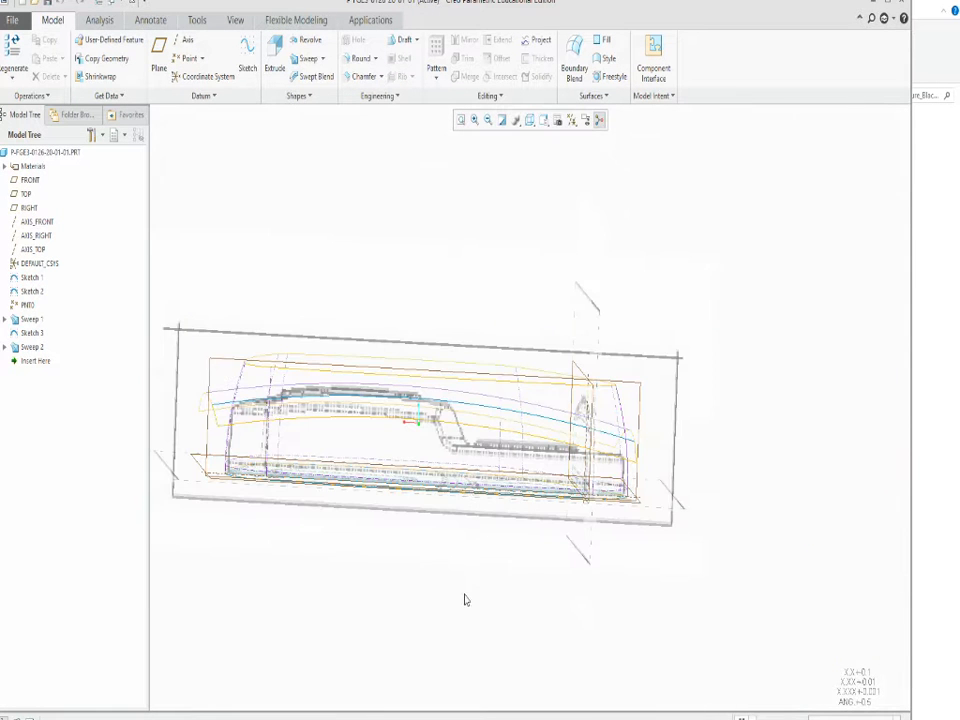
pyautogui.moveTo(742, 443)
pyautogui.mouseDown(button='middle')
pyautogui.moveTo(729, 443)
pyautogui.moveTo(733, 454)
pyautogui.mouseUp(button='middle')
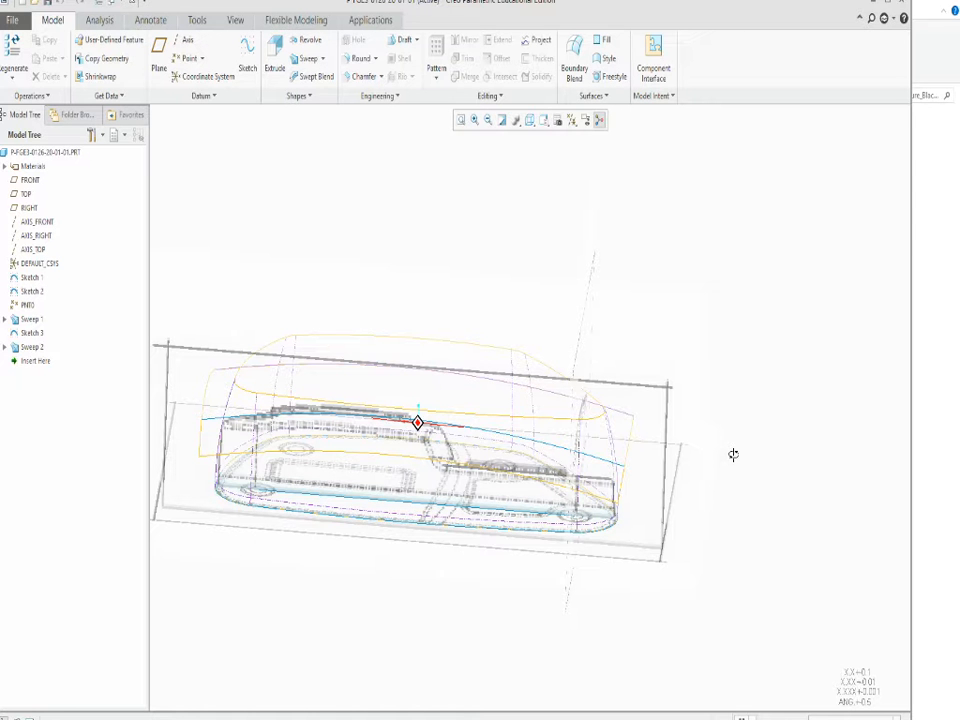
pyautogui.moveTo(733, 454); pyautogui.dragTo(720, 513, button='middle')
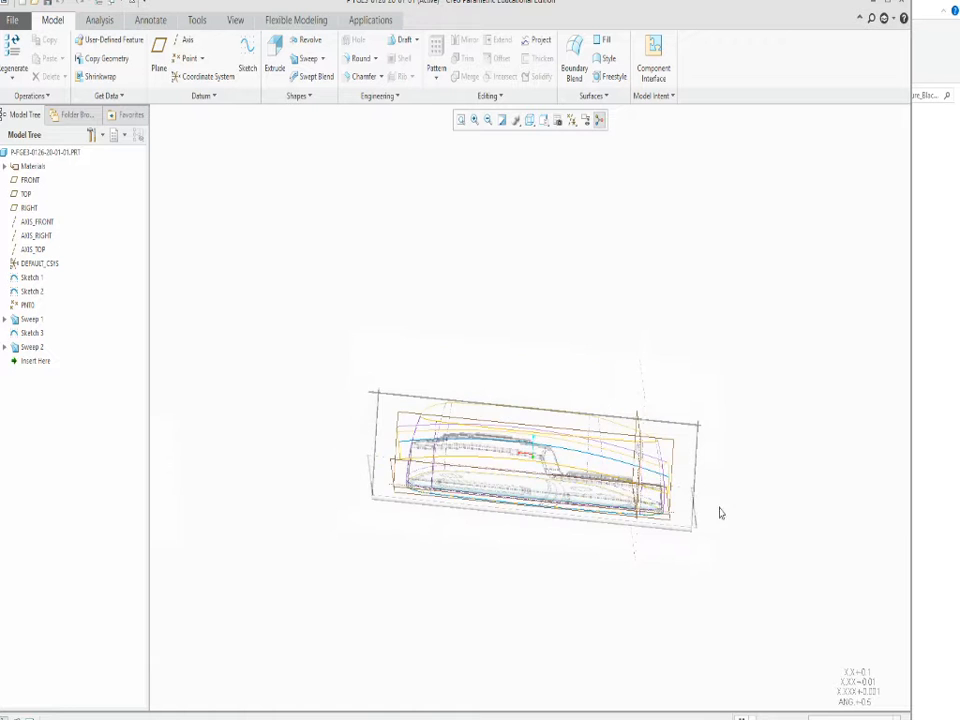
pyautogui.scroll(2, 720, 513)
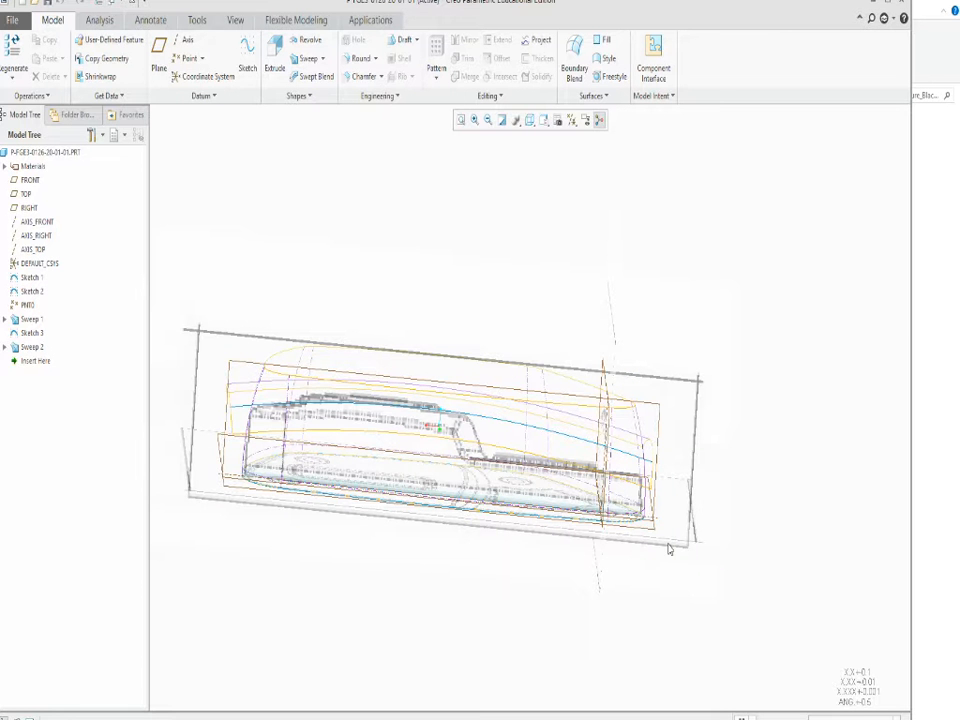
# Create a datum plane offset 0.53 from the FRONT plane, level with the lower step in the side drawing.
pyautogui.moveTo(660, 541); pyautogui.dragTo(640, 565, button='middle')
pyautogui.moveTo(296, 532); pyautogui.dragTo(315, 565, button='middle')
pyautogui.click(321, 569)
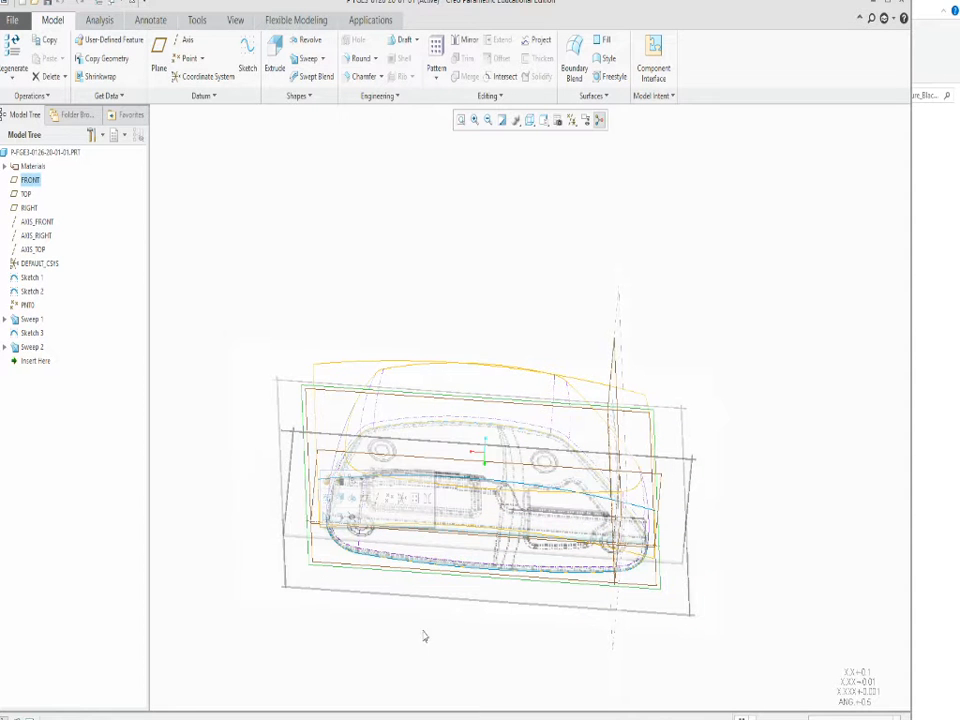
pyautogui.click(160, 70)
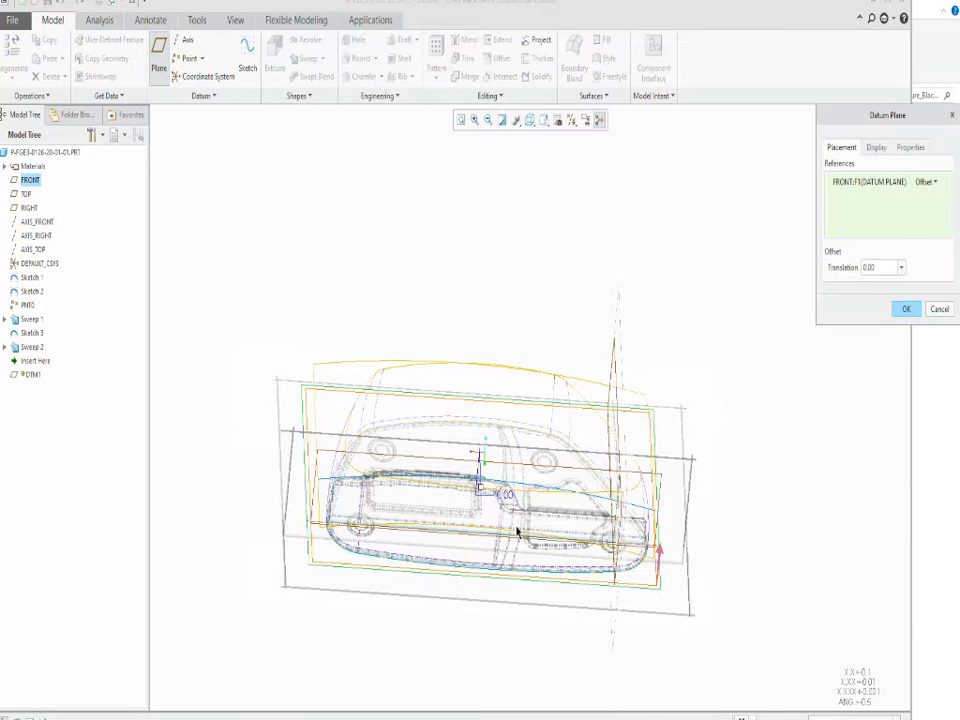
pyautogui.scroll(5, 517, 532)
pyautogui.moveTo(506, 549); pyautogui.dragTo(446, 472, button='middle')
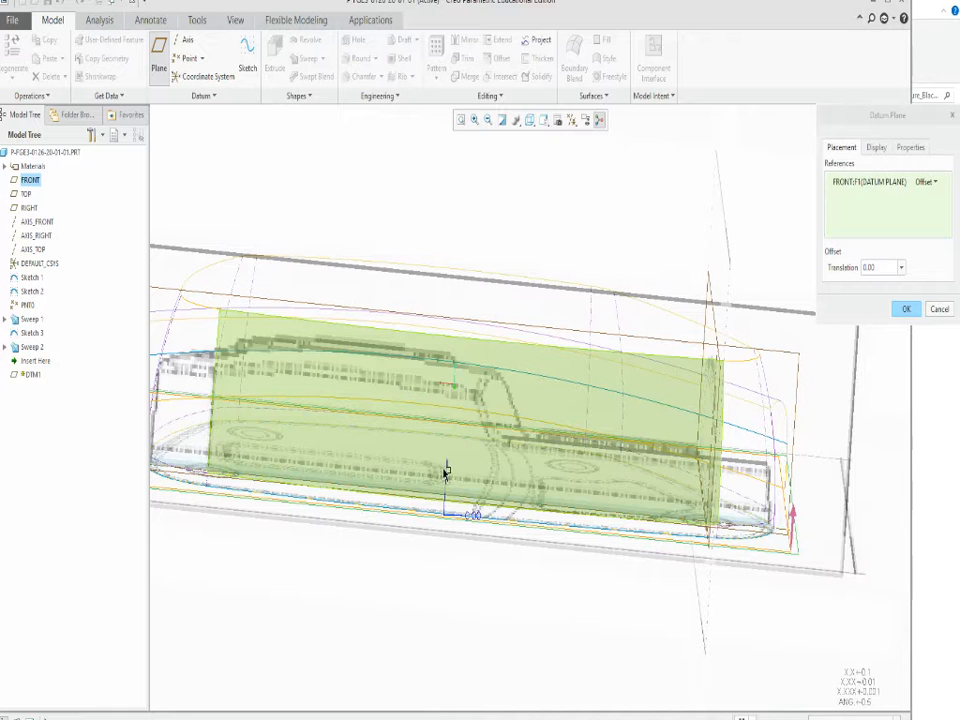
pyautogui.moveTo(446, 472); pyautogui.dragTo(449, 415)
pyautogui.moveTo(540, 566)
pyautogui.mouseDown(button='middle')
pyautogui.moveTo(531, 553)
pyautogui.moveTo(539, 562)
pyautogui.mouseUp(button='middle')
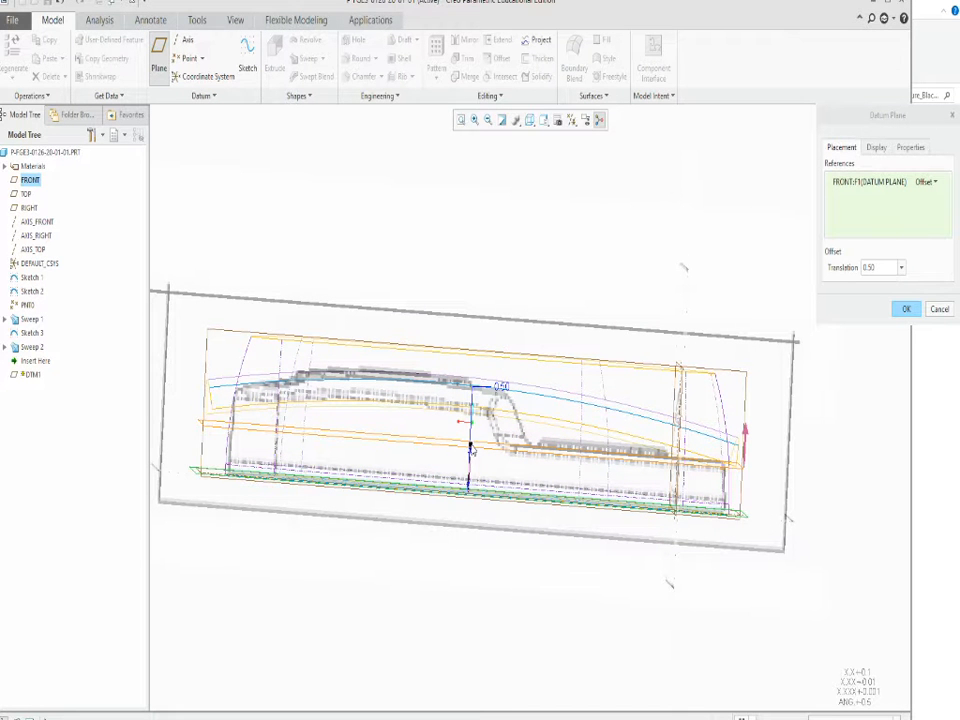
pyautogui.moveTo(471, 452); pyautogui.dragTo(471, 446)
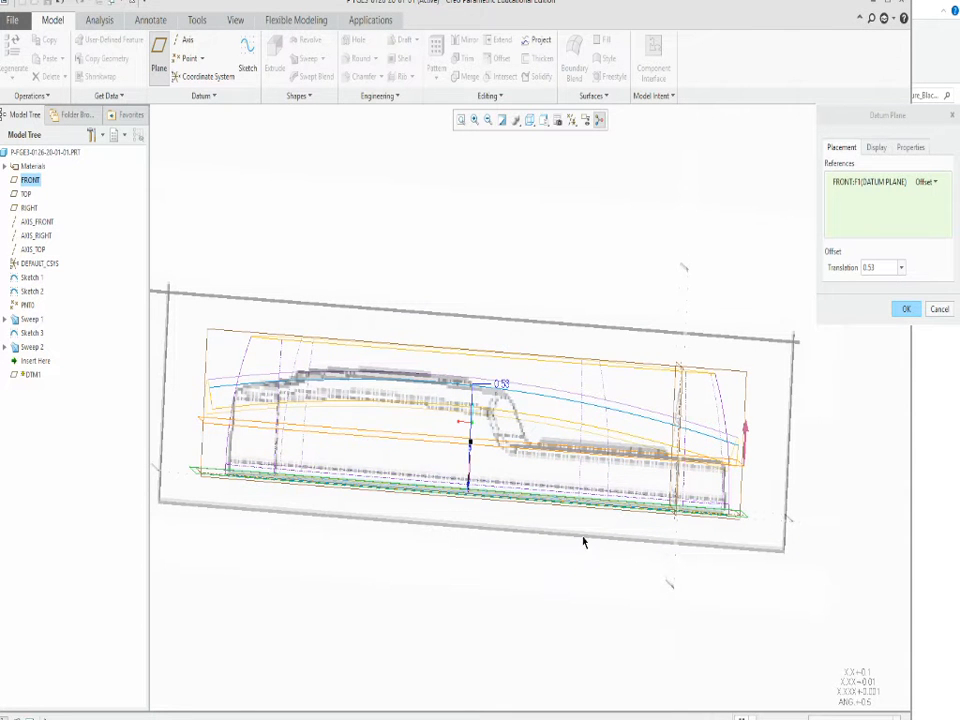
pyautogui.moveTo(584, 542); pyautogui.dragTo(579, 574, button='middle')
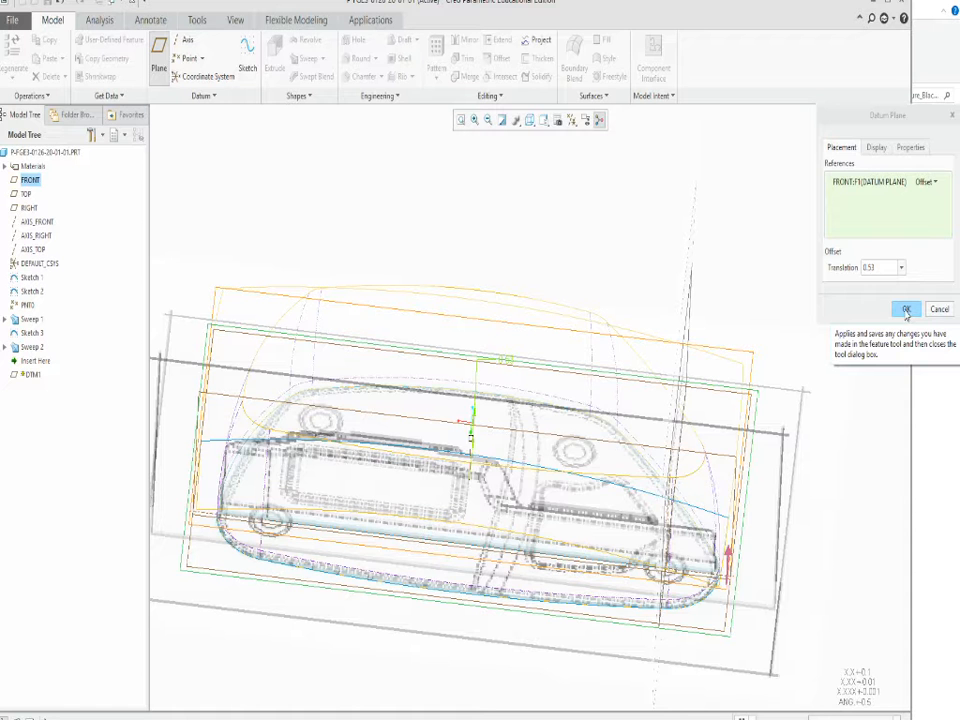
pyautogui.click(906, 311)
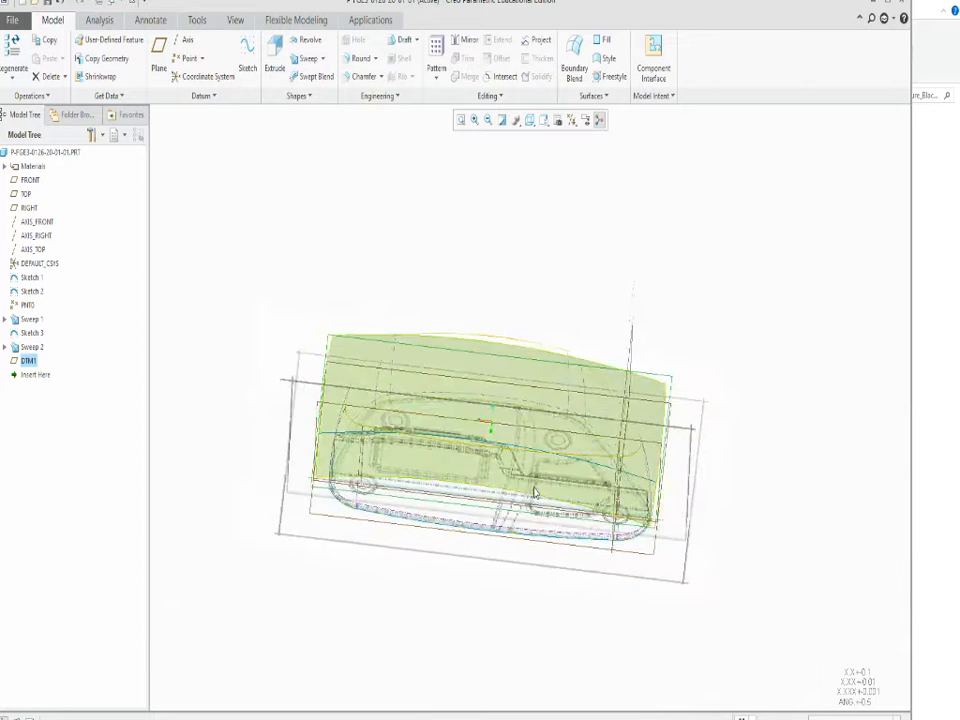
# Sketch a shallow arc on the new offset plane, following the curved divider between the two recessed areas and extending past both outline edges.
pyautogui.moveTo(470, 430); pyautogui.dragTo(536, 553, button='middle')
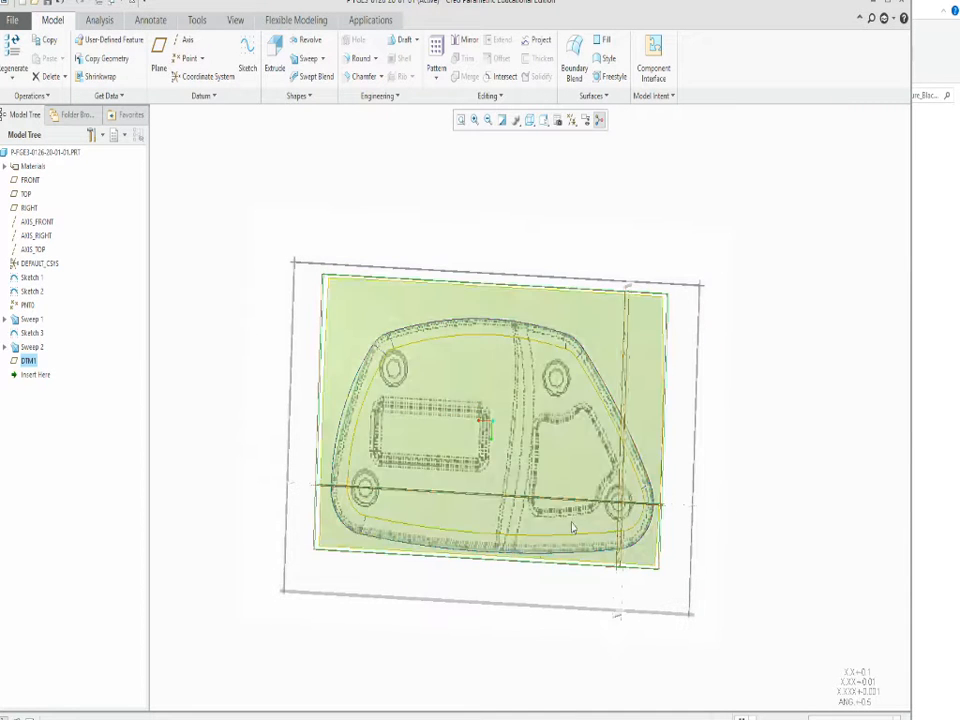
pyautogui.click(246, 57)
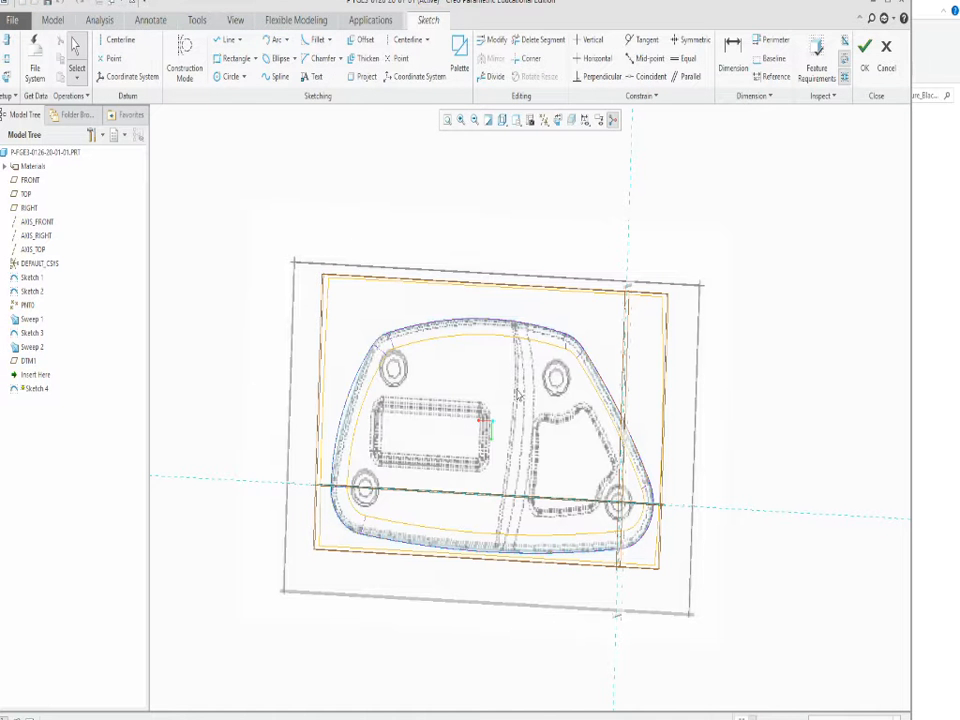
pyautogui.click(272, 39)
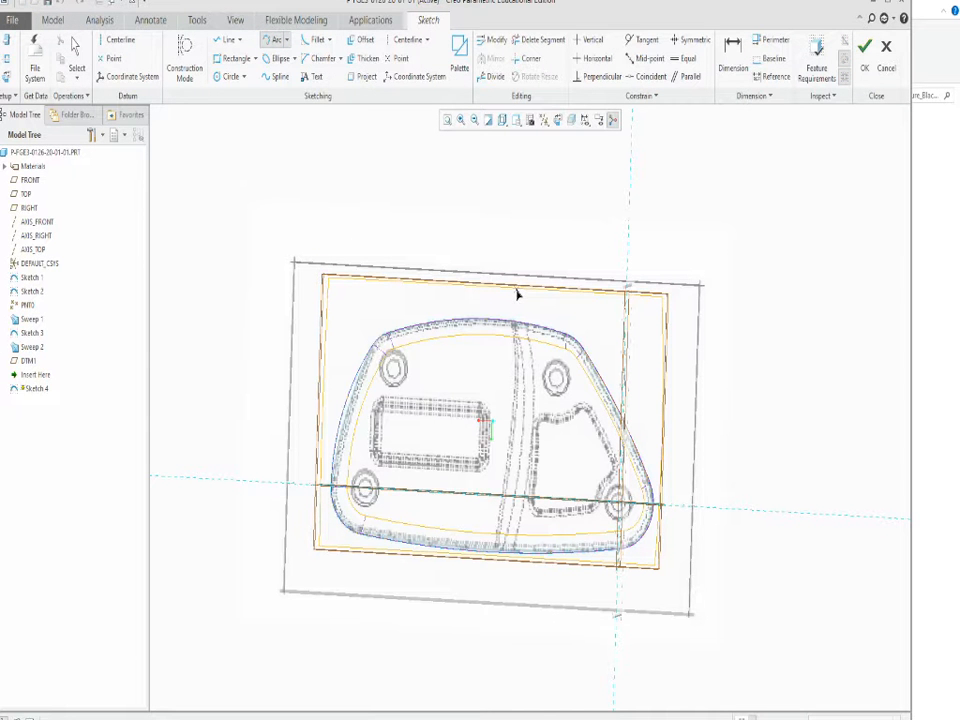
pyautogui.click(497, 591)
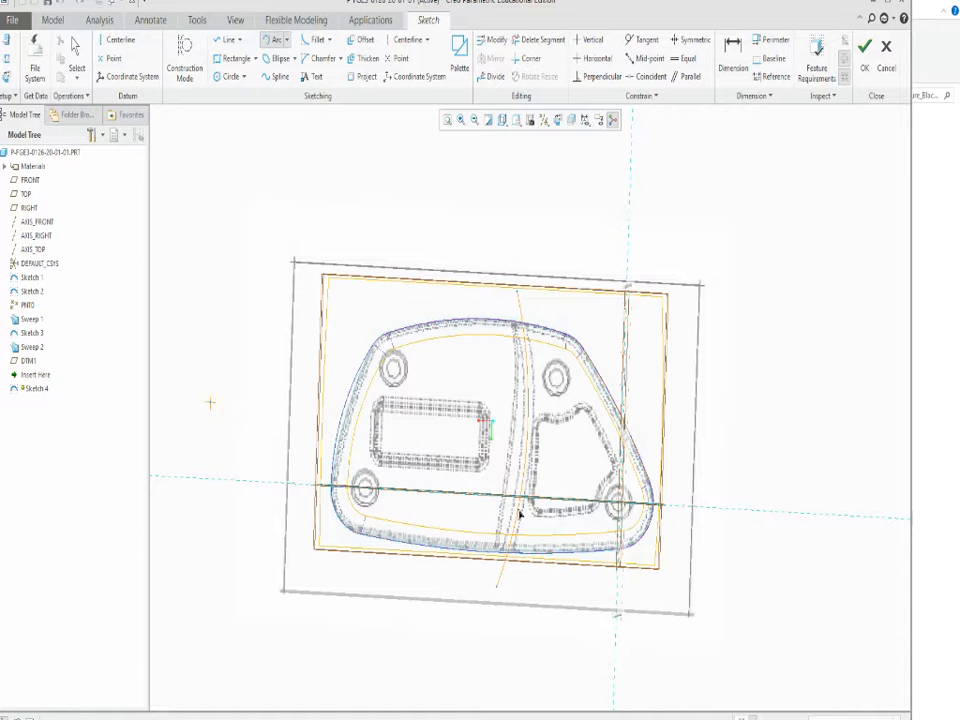
pyautogui.moveTo(568, 602)
pyautogui.mouseDown(button='middle')
pyautogui.moveTo(565, 485)
pyautogui.moveTo(566, 536)
pyautogui.moveTo(754, 281)
pyautogui.mouseUp(button='middle')
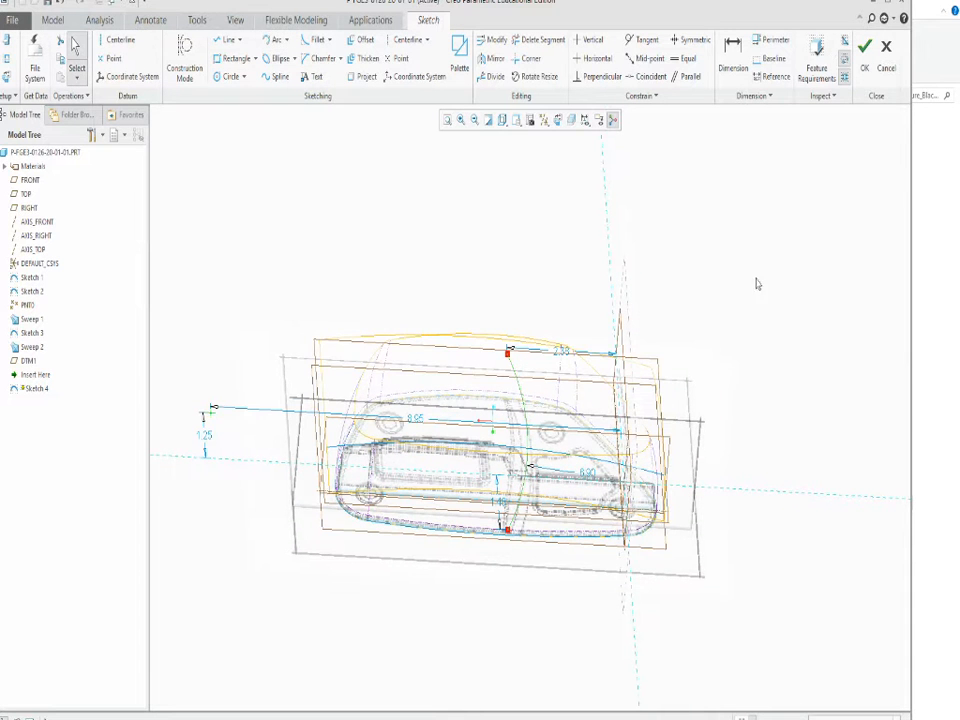
pyautogui.click(866, 62)
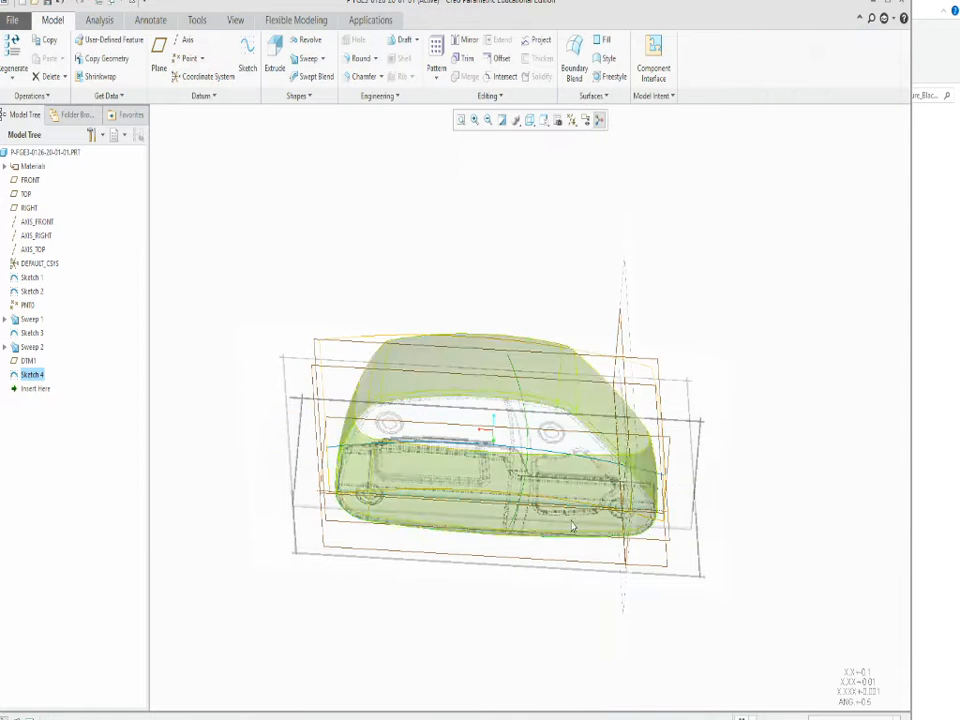
# Set up a surface Sweep using the arc as its trajectory and open its section sketch.
pyautogui.click(306, 60)
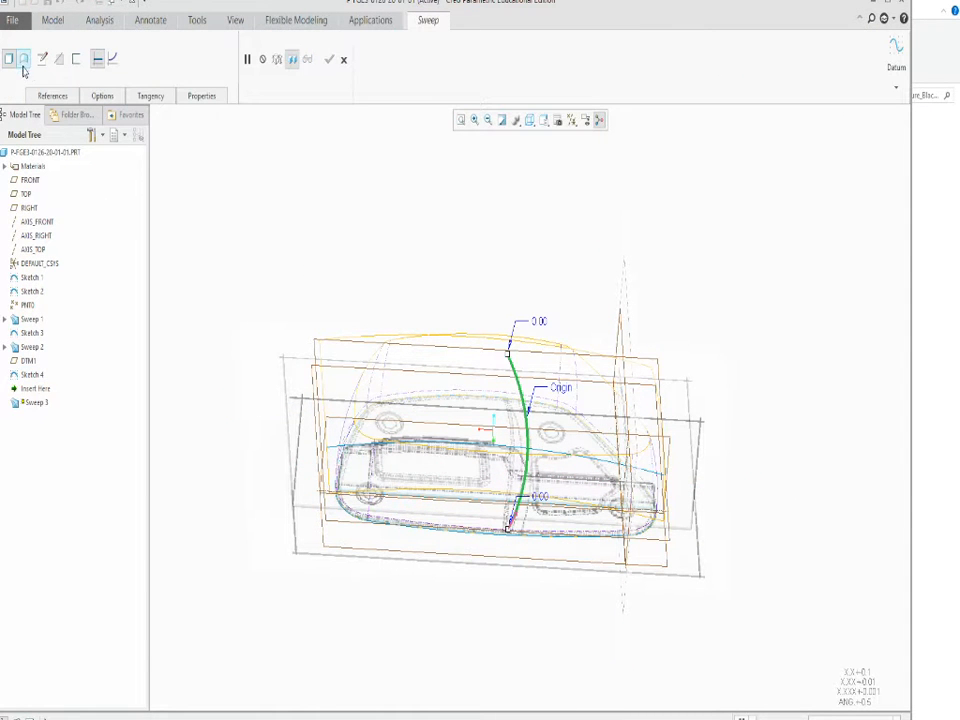
pyautogui.click(26, 62)
pyautogui.scroll(-3, 533, 513)
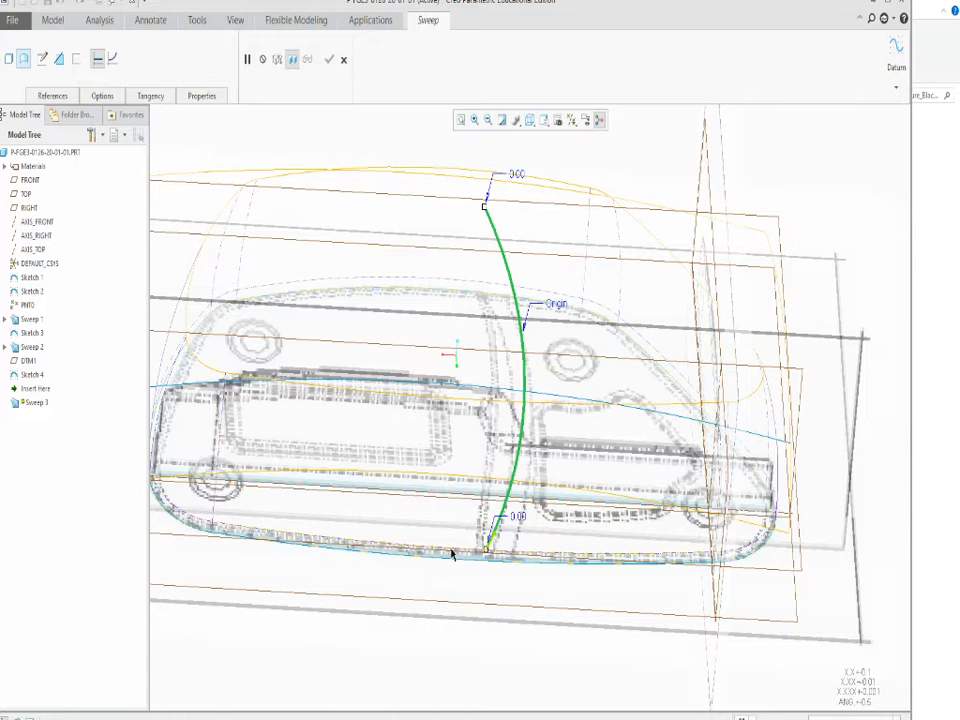
pyautogui.scroll(3, 452, 554)
pyautogui.click(42, 60)
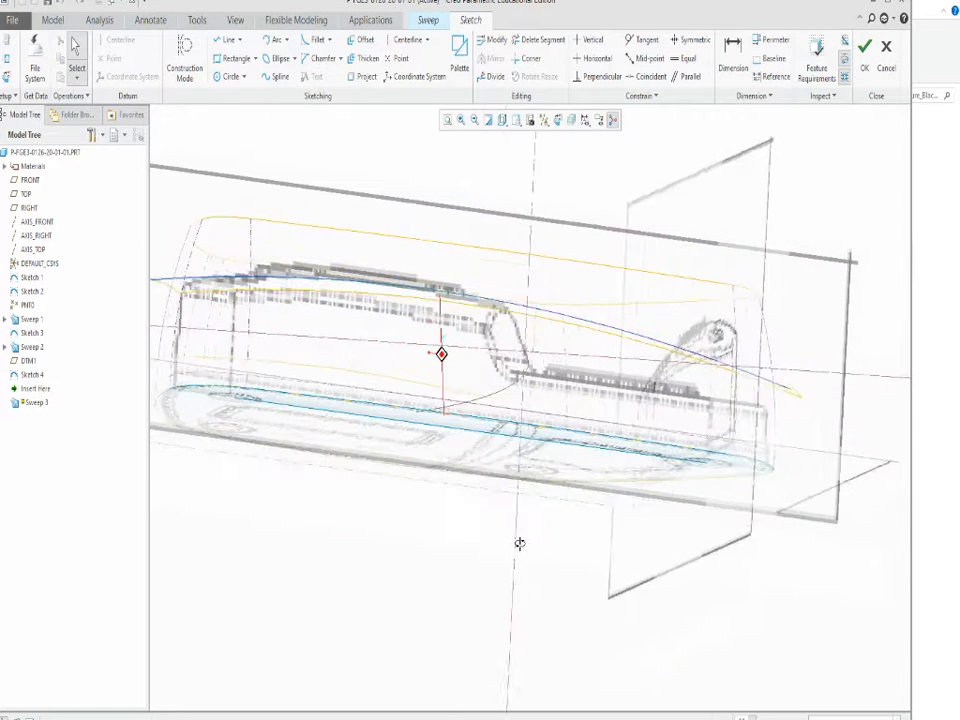
# Sketch the sweep section as two connected lines, one sloping along the step and one running out beyond the body along the lower level.
pyautogui.click(228, 39)
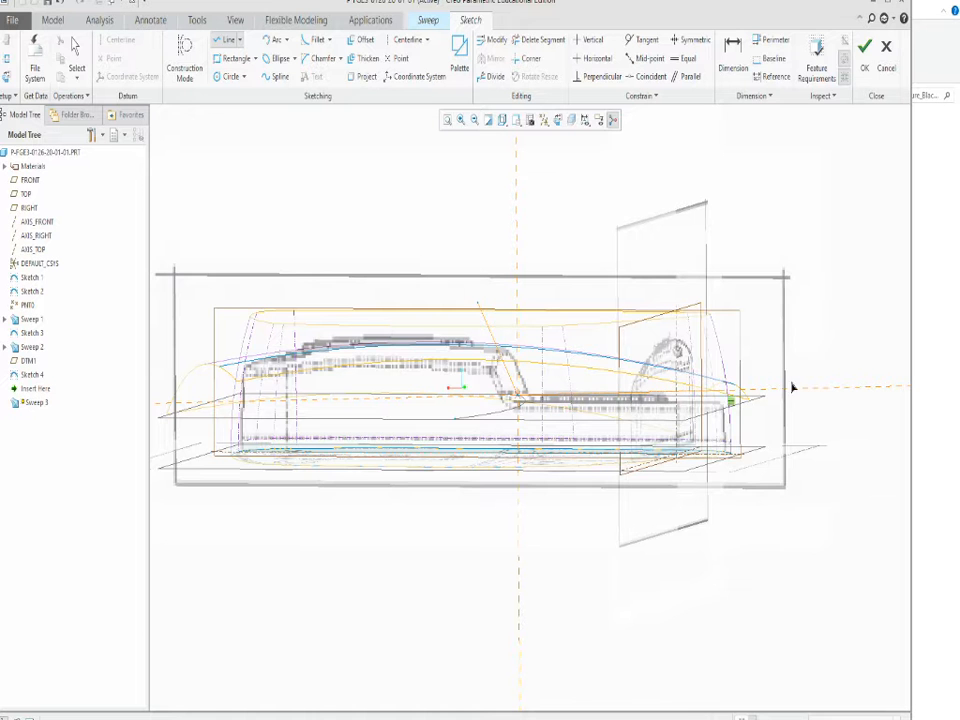
pyautogui.moveTo(778, 527)
pyautogui.mouseDown(button='middle')
pyautogui.moveTo(765, 527)
pyautogui.moveTo(767, 576)
pyautogui.mouseUp(button='middle')
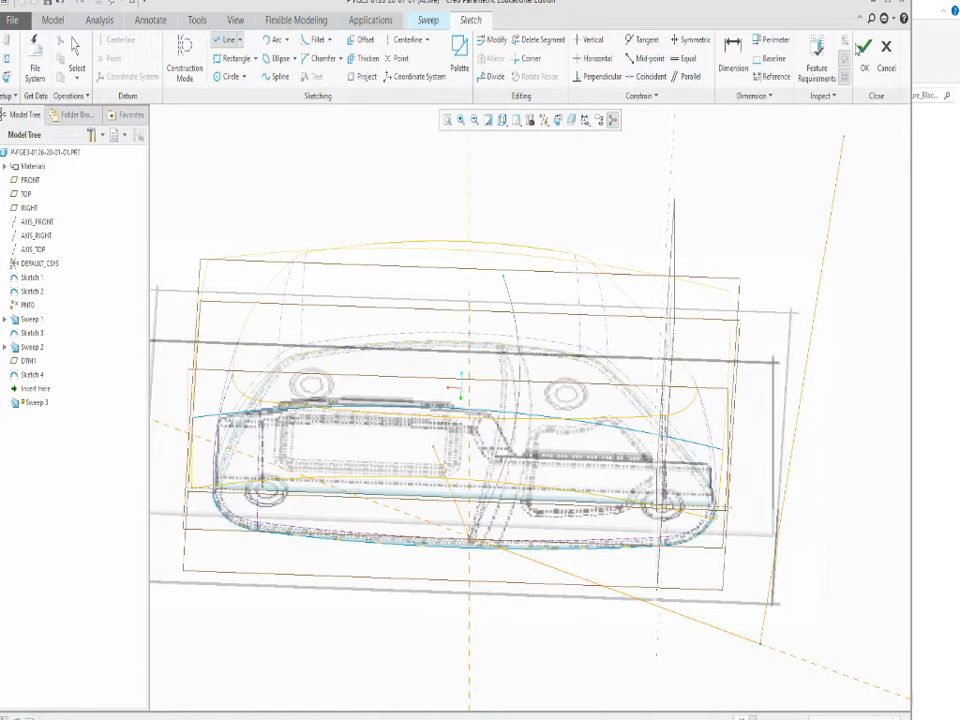
pyautogui.click(864, 46)
# Change the display style to Shading With Edges and complete the surface sweep along the arc.
pyautogui.scroll(-3, 452, 405)
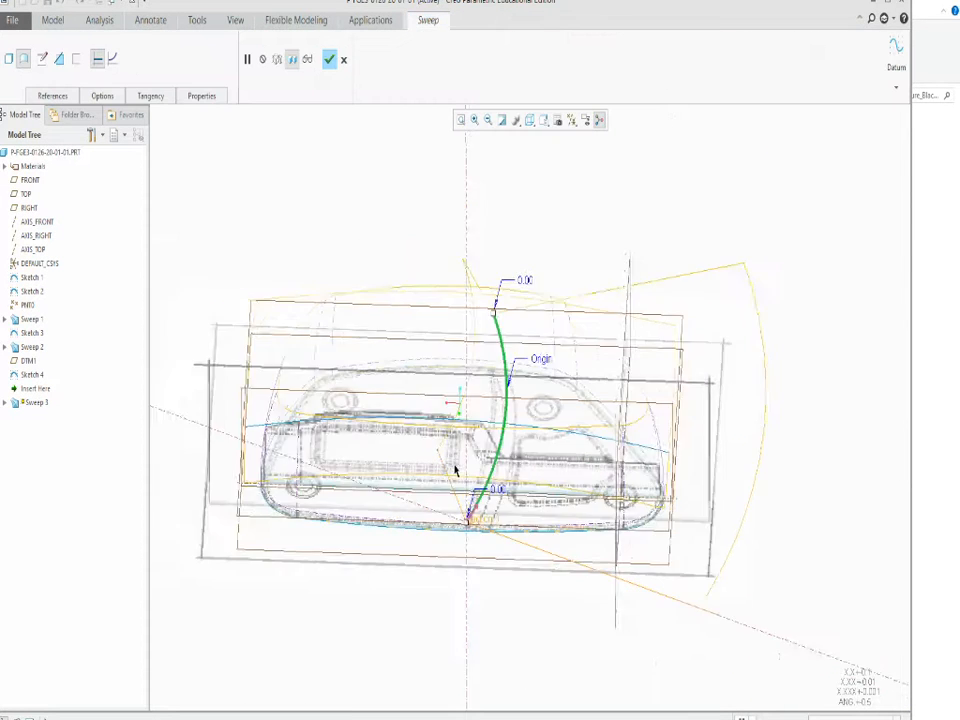
pyautogui.click(532, 122)
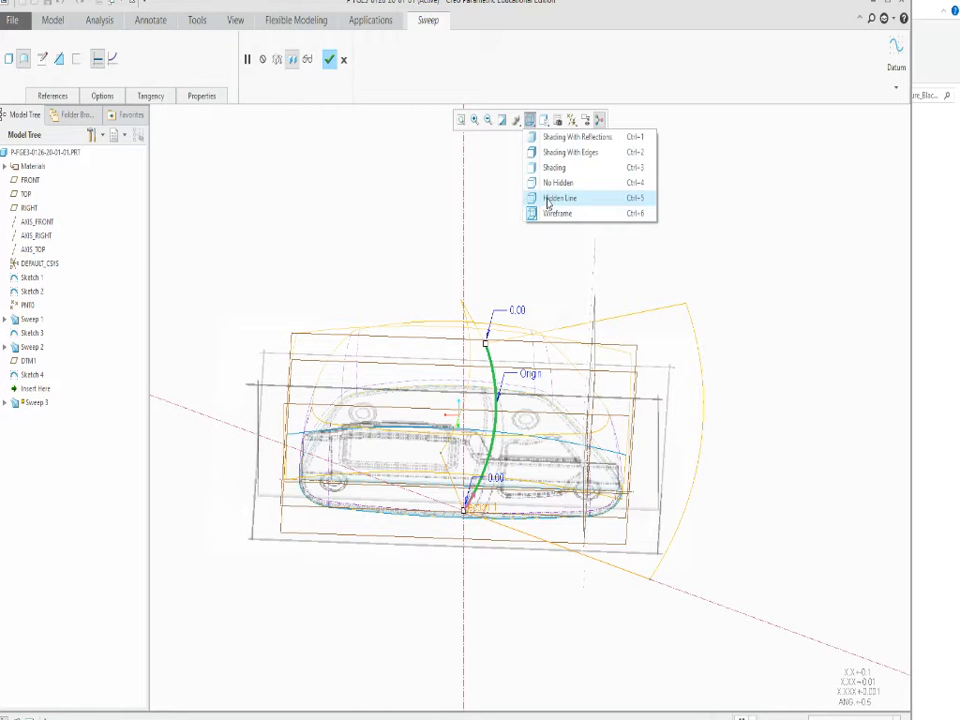
pyautogui.click(545, 153)
pyautogui.moveTo(381, 332)
pyautogui.mouseDown(button='middle')
pyautogui.moveTo(377, 407)
pyautogui.moveTo(392, 274)
pyautogui.moveTo(394, 364)
pyautogui.moveTo(388, 291)
pyautogui.moveTo(372, 315)
pyautogui.mouseUp(button='middle')
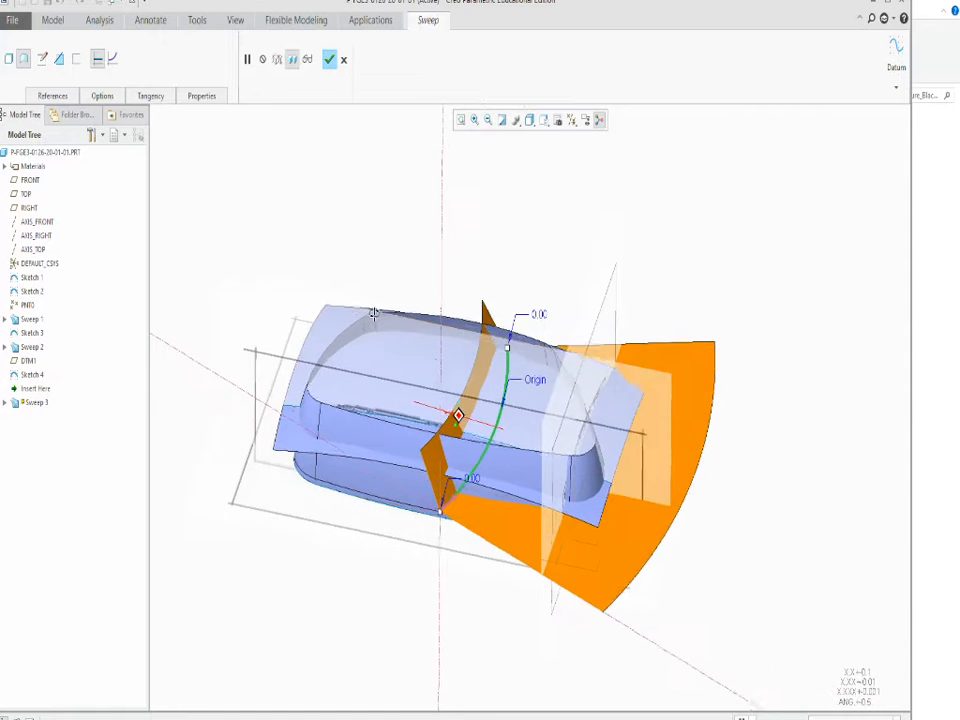
pyautogui.click(329, 58)
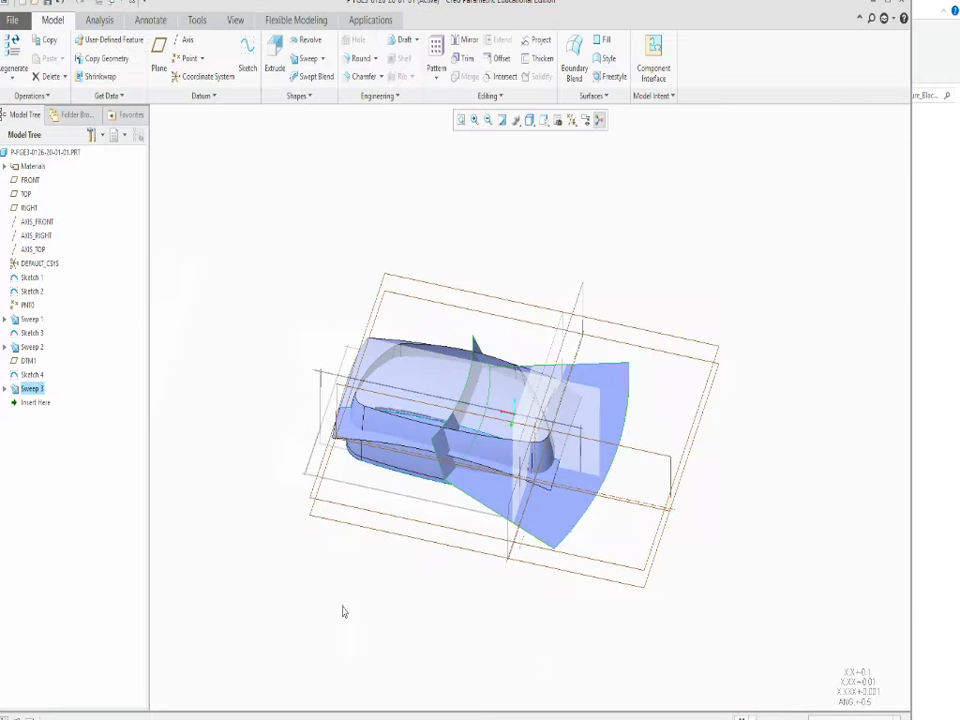
# Round the inner edge where the swept sloping step meets the lower level with a 0.38 radius.
pyautogui.click(395, 564)
pyautogui.scroll(-3, 533, 419)
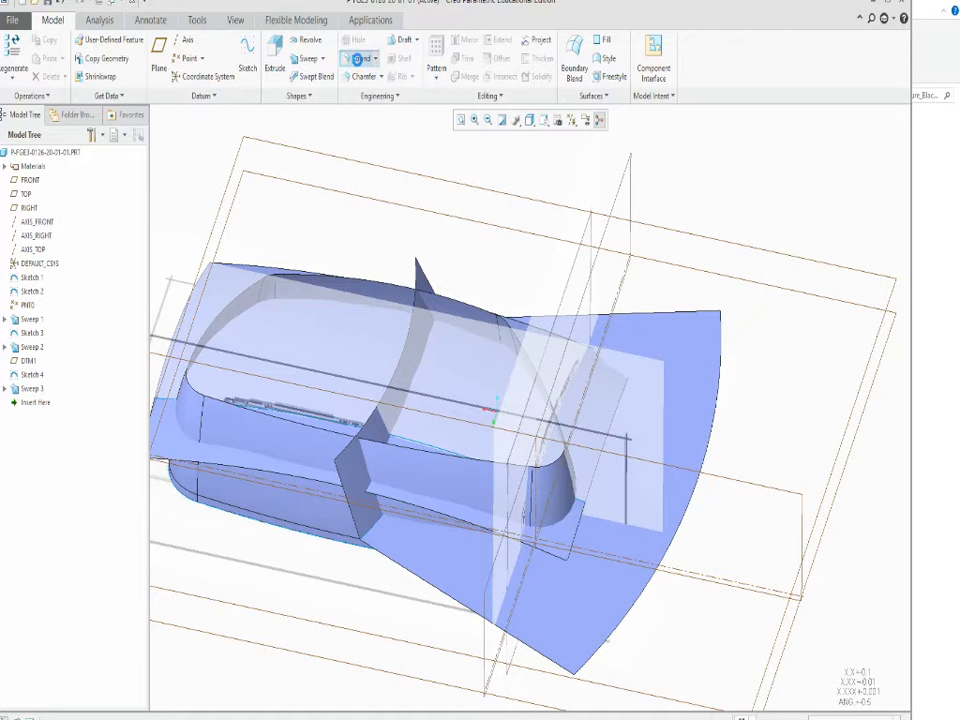
pyautogui.click(360, 59)
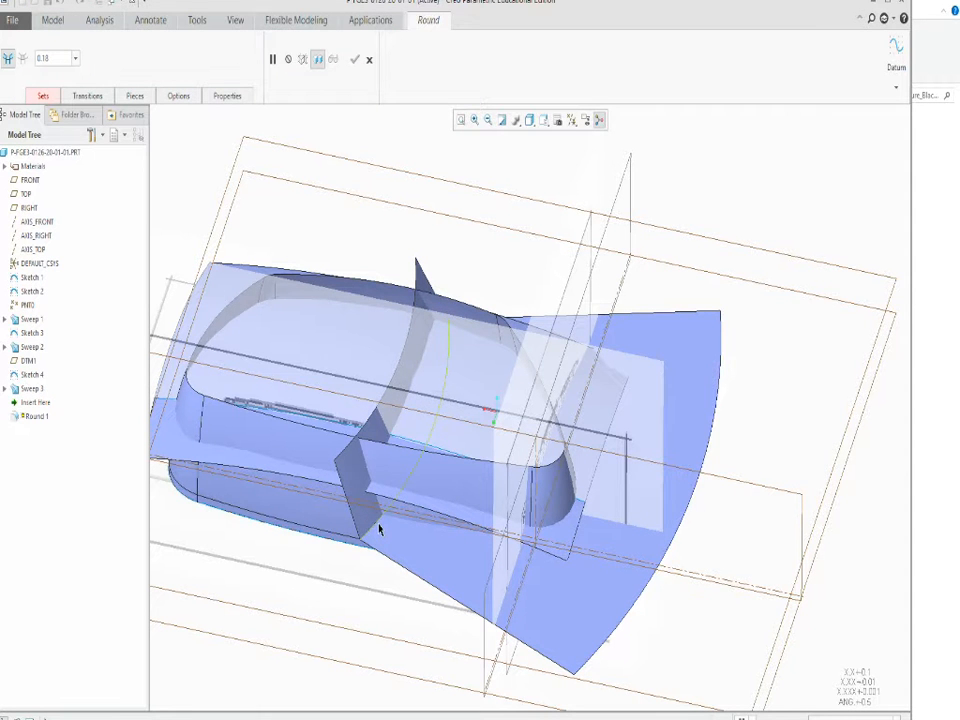
pyautogui.click(428, 432)
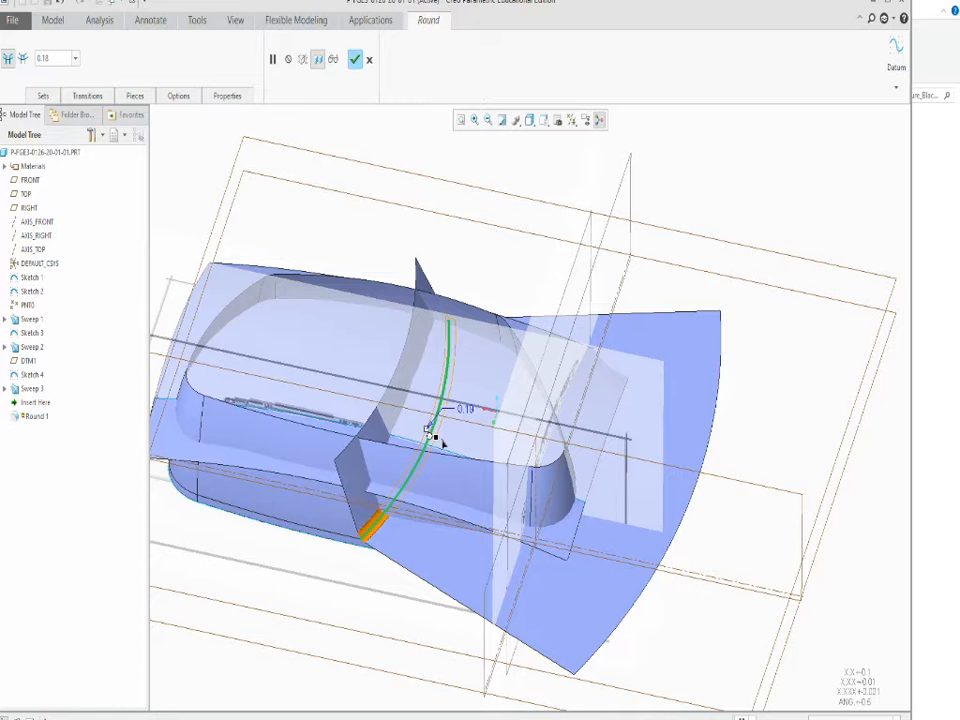
pyautogui.moveTo(433, 438); pyautogui.dragTo(444, 444)
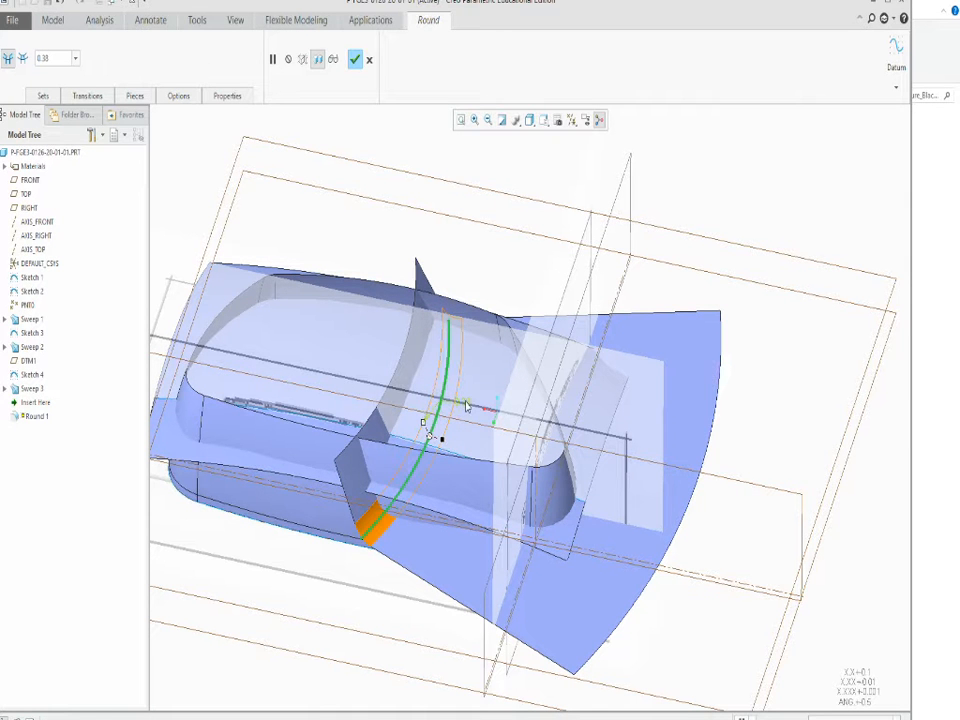
pyautogui.click(355, 62)
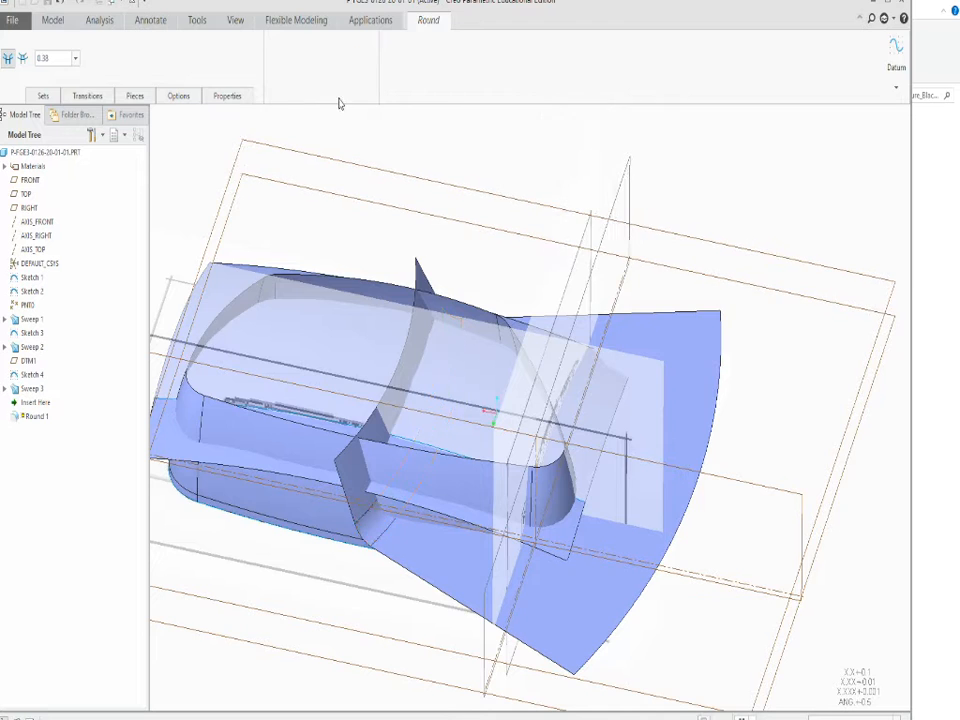
# Set up a Merge of the swept side-wall surface with the curved top surface.
pyautogui.scroll(-3, 360, 290)
pyautogui.moveTo(339, 421)
pyautogui.mouseDown(button='middle')
pyautogui.moveTo(384, 364)
pyautogui.moveTo(414, 514)
pyautogui.moveTo(426, 473)
pyautogui.moveTo(354, 321)
pyautogui.moveTo(375, 416)
pyautogui.mouseUp(button='middle')
pyautogui.scroll(3, 367, 326)
pyautogui.scroll(2, 345, 420)
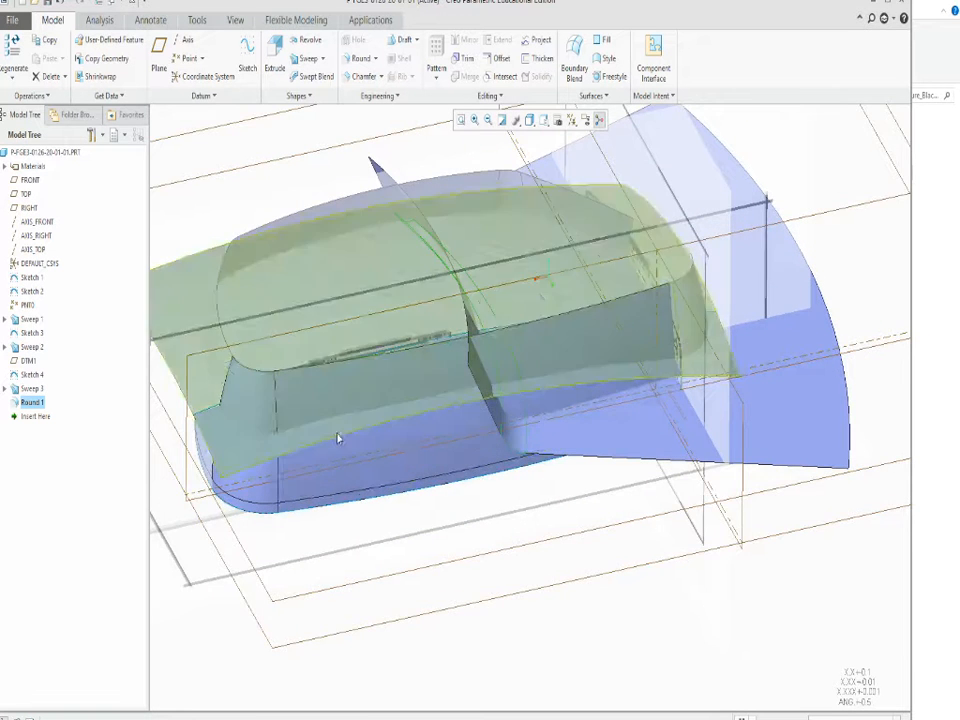
pyautogui.scroll(-5, 335, 530)
pyautogui.scroll(2, 317, 516)
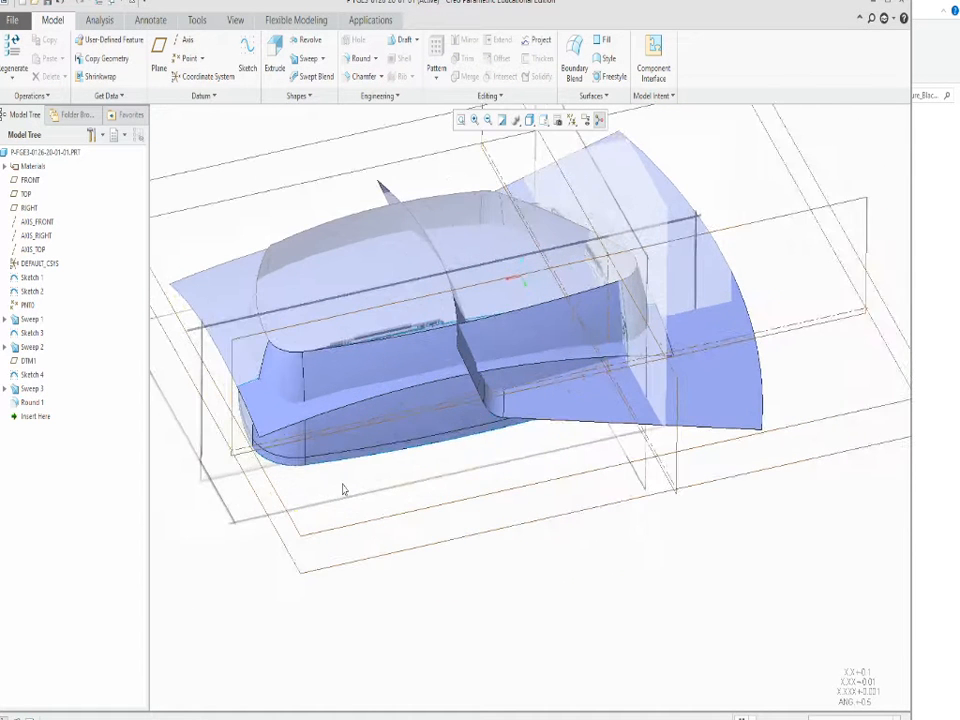
pyautogui.moveTo(335, 475); pyautogui.dragTo(341, 499, button='middle')
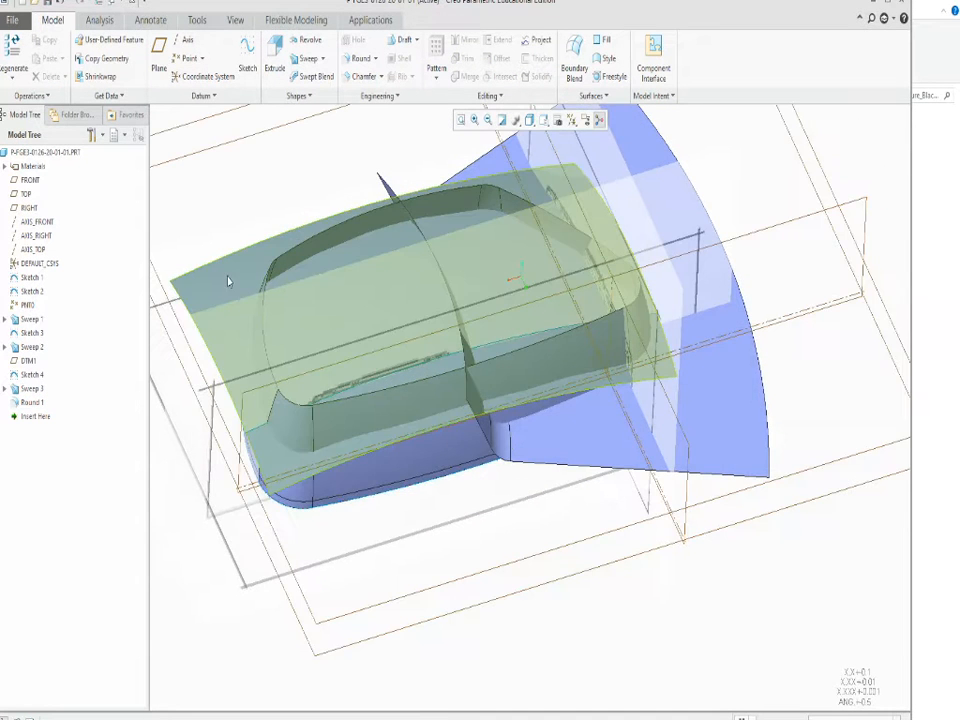
pyautogui.click(228, 278)
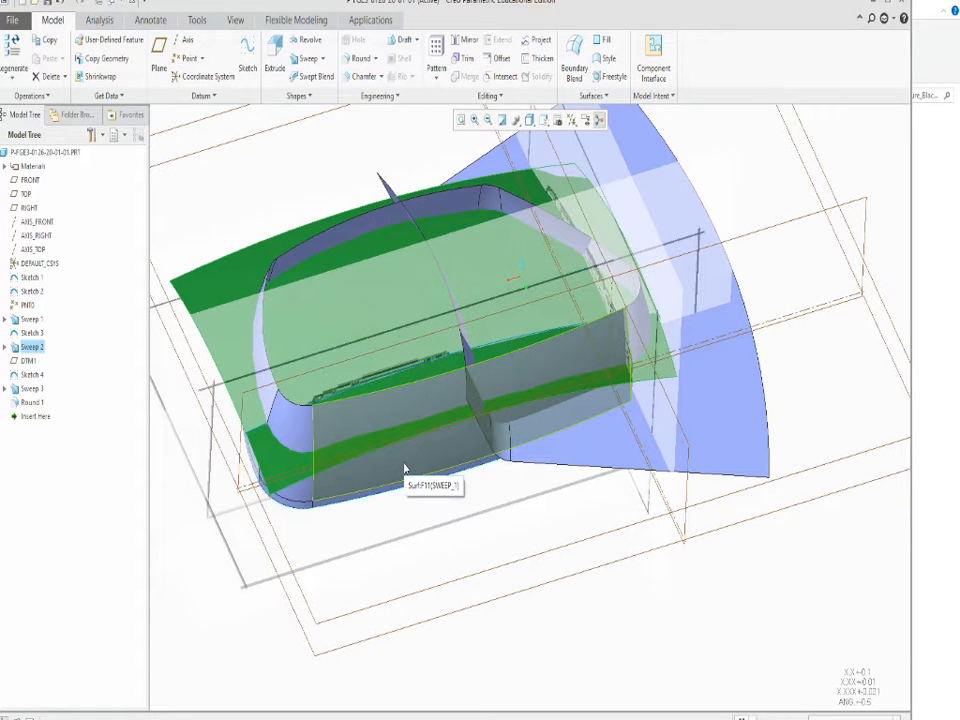
pyautogui.click(465, 624)
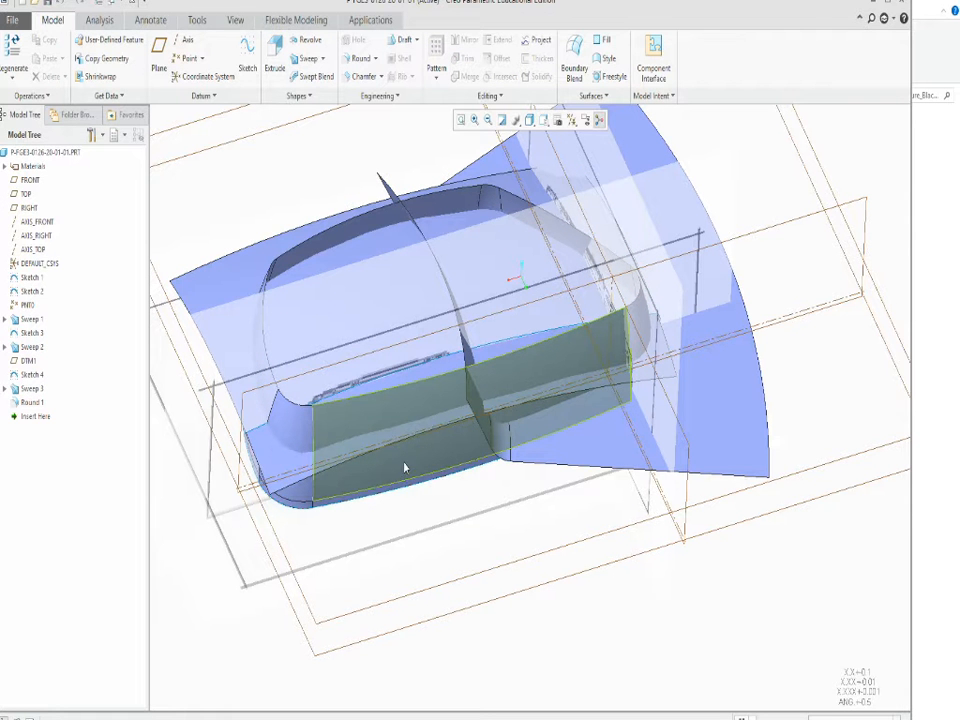
pyautogui.click(405, 468)
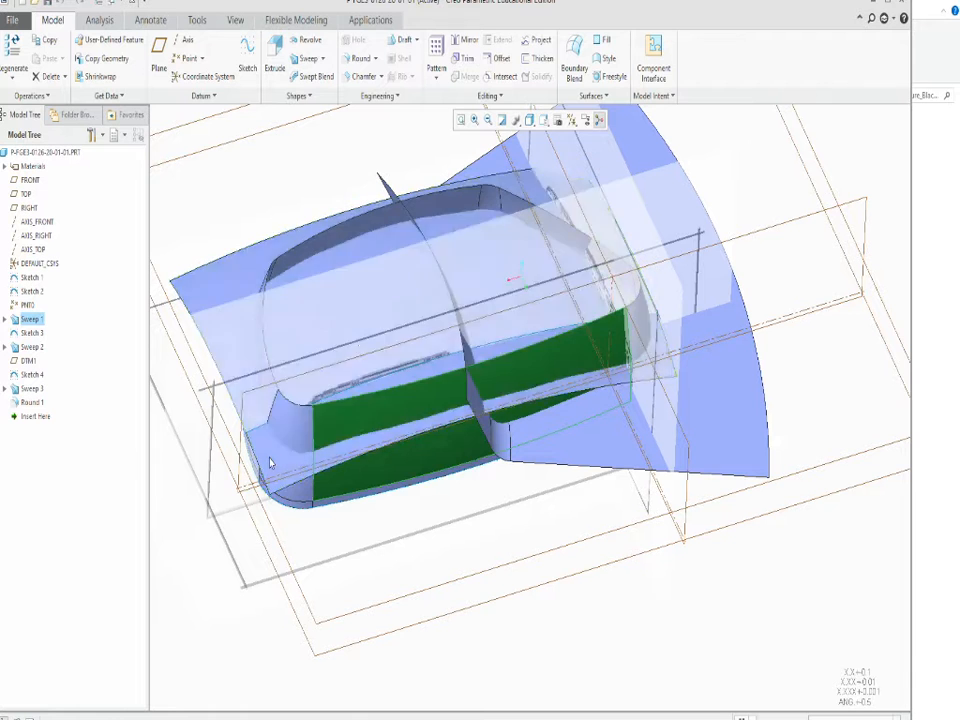
pyautogui.keyDown('ctrl'); pyautogui.click(272, 458); pyautogui.keyUp('ctrl')
pyautogui.click(465, 80)
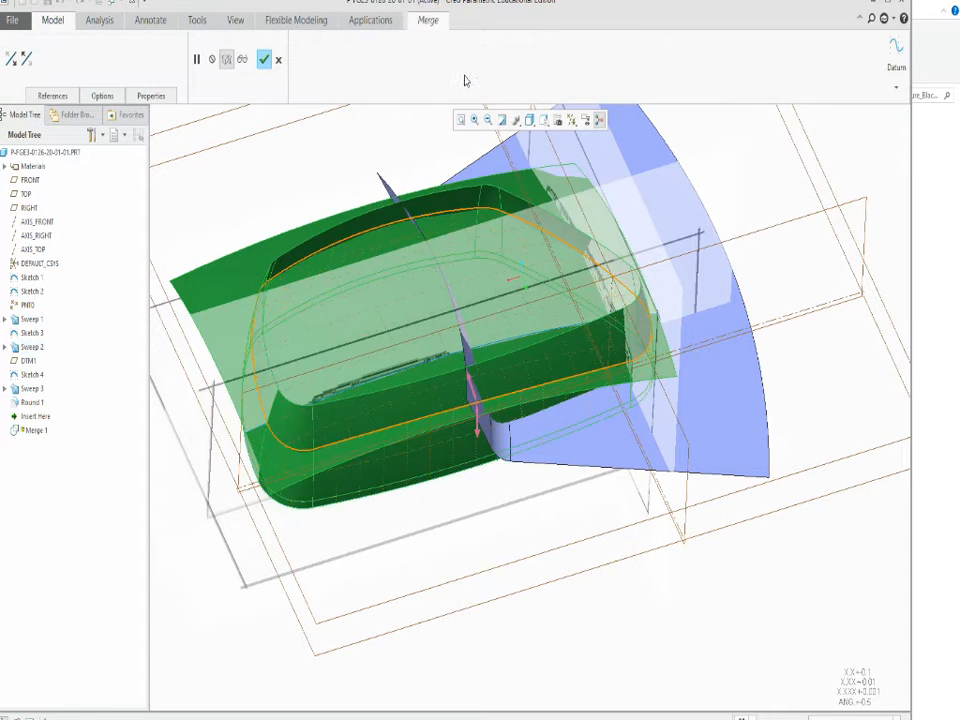
# Complete the merge, keeping the walls below the top surface and the part of the top inside the outline.
pyautogui.moveTo(512, 555); pyautogui.dragTo(574, 551, button='middle')
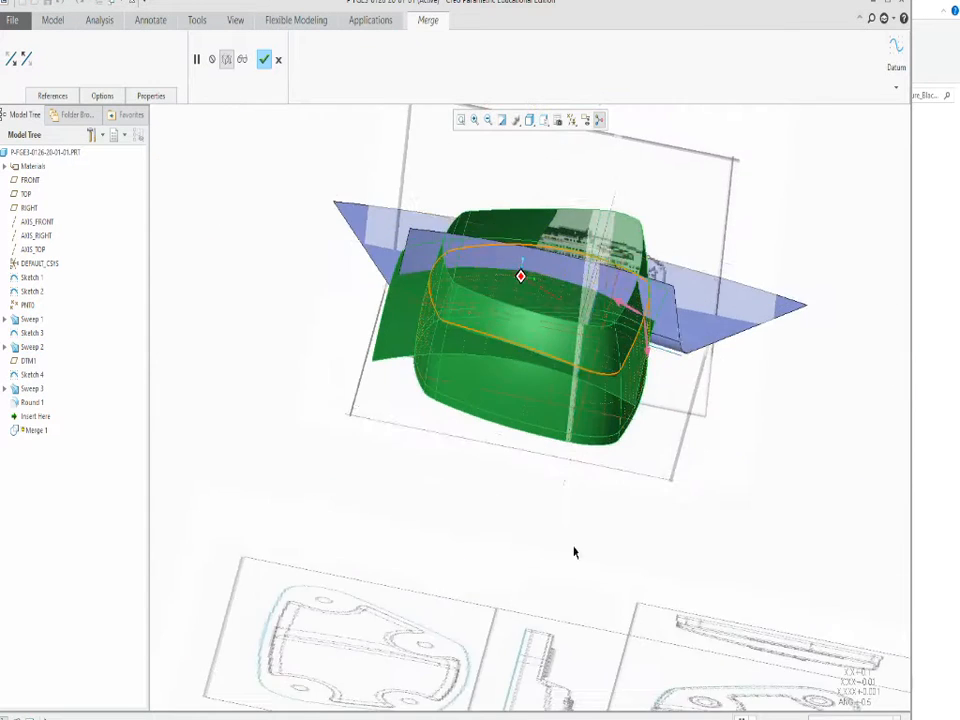
pyautogui.scroll(-5, 686, 304)
pyautogui.click(568, 377)
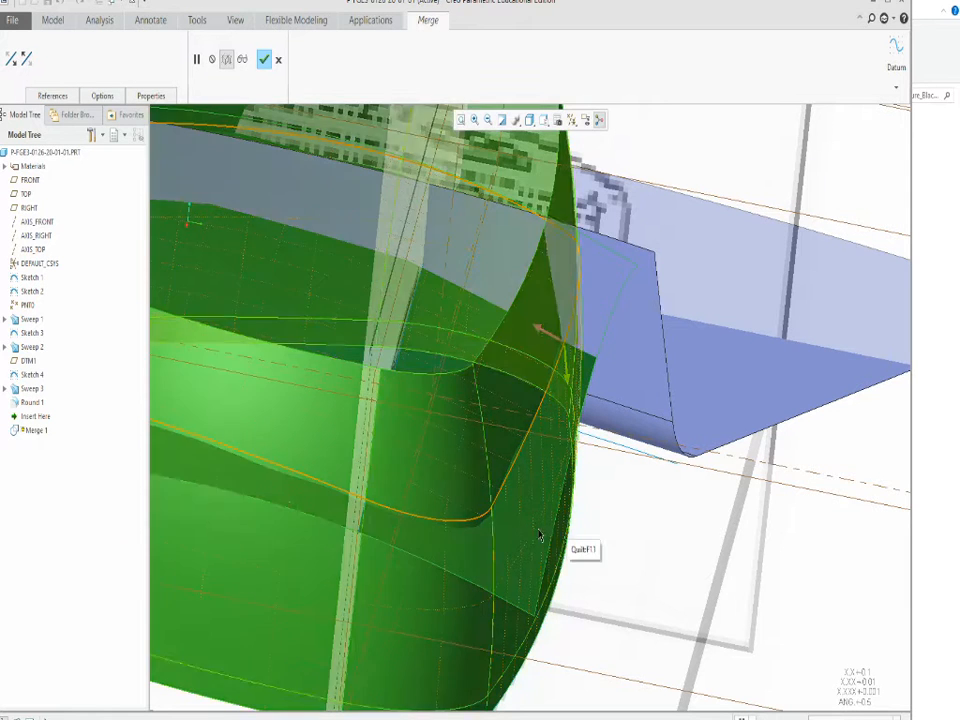
pyautogui.moveTo(580, 426)
pyautogui.mouseDown(button='middle')
pyautogui.moveTo(558, 414)
pyautogui.moveTo(390, 405)
pyautogui.moveTo(394, 395)
pyautogui.moveTo(398, 488)
pyautogui.moveTo(440, 482)
pyautogui.moveTo(345, 500)
pyautogui.mouseUp(button='middle')
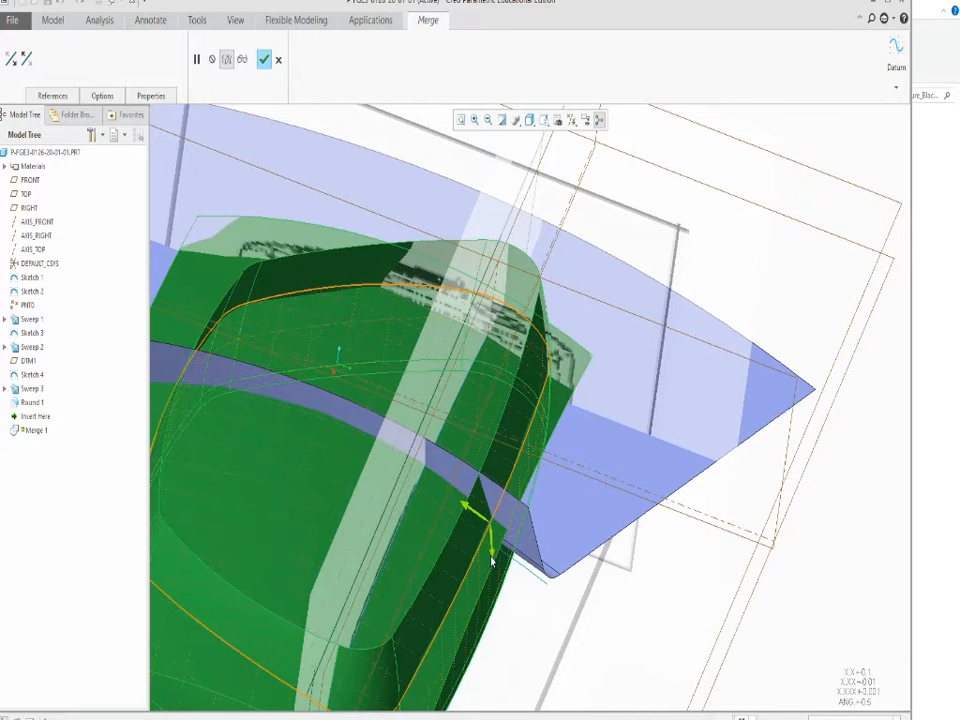
pyautogui.click(265, 59)
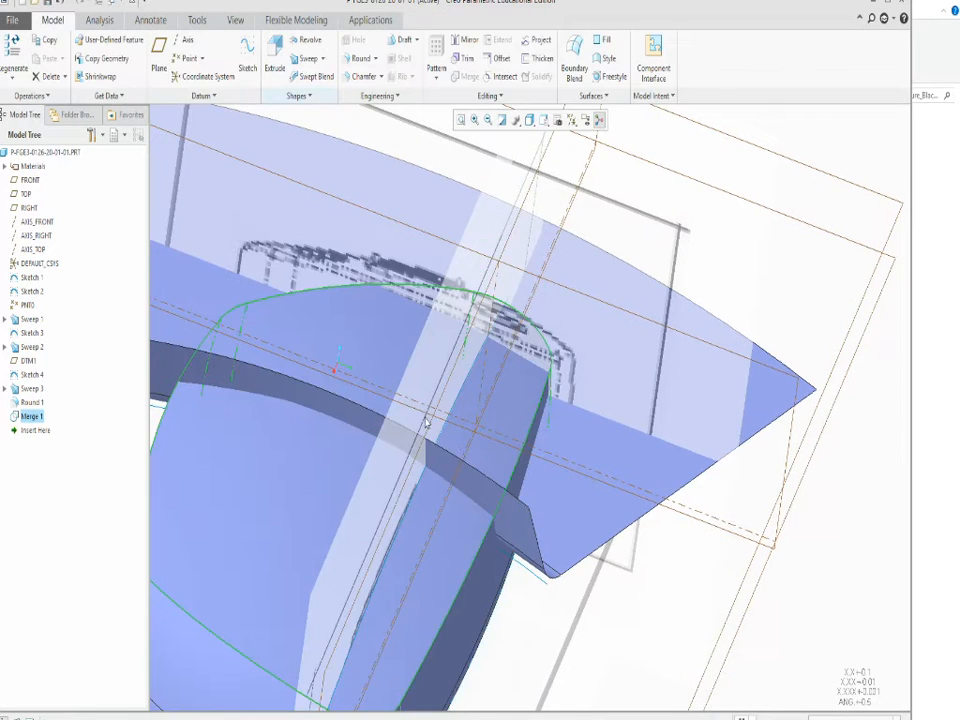
# Merge the body quilt with the rounded step surface, keeping the raised area and the recessed lower level within the outline.
pyautogui.moveTo(505, 545)
pyautogui.mouseDown(button='middle')
pyautogui.moveTo(467, 489)
pyautogui.moveTo(402, 487)
pyautogui.moveTo(406, 524)
pyautogui.mouseUp(button='middle')
pyautogui.scroll(2, 333, 474)
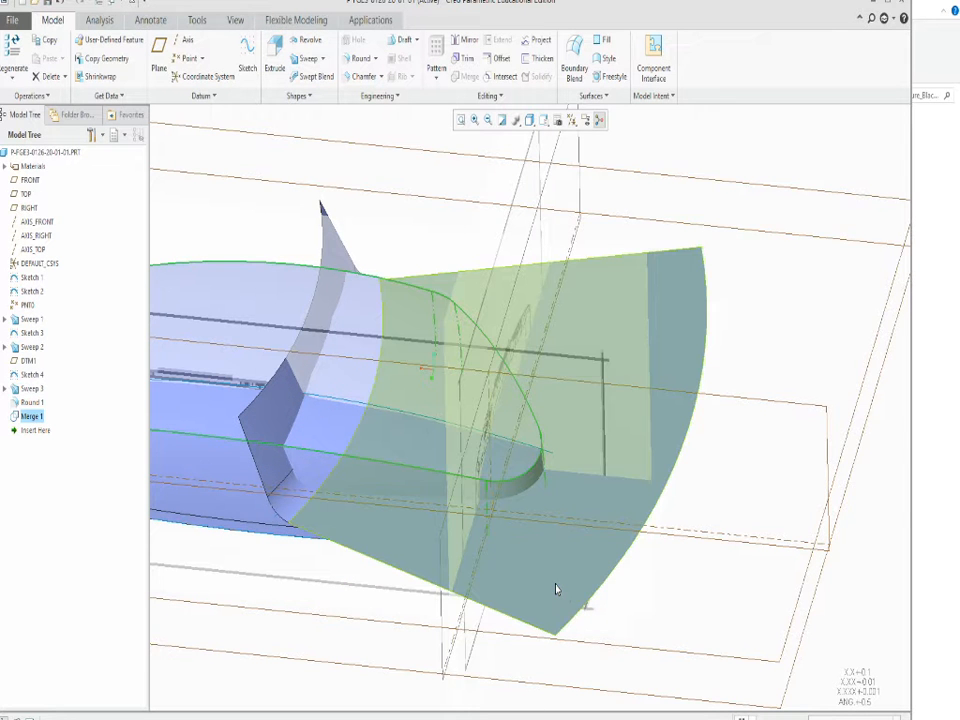
pyautogui.click(556, 589)
pyautogui.click(529, 659)
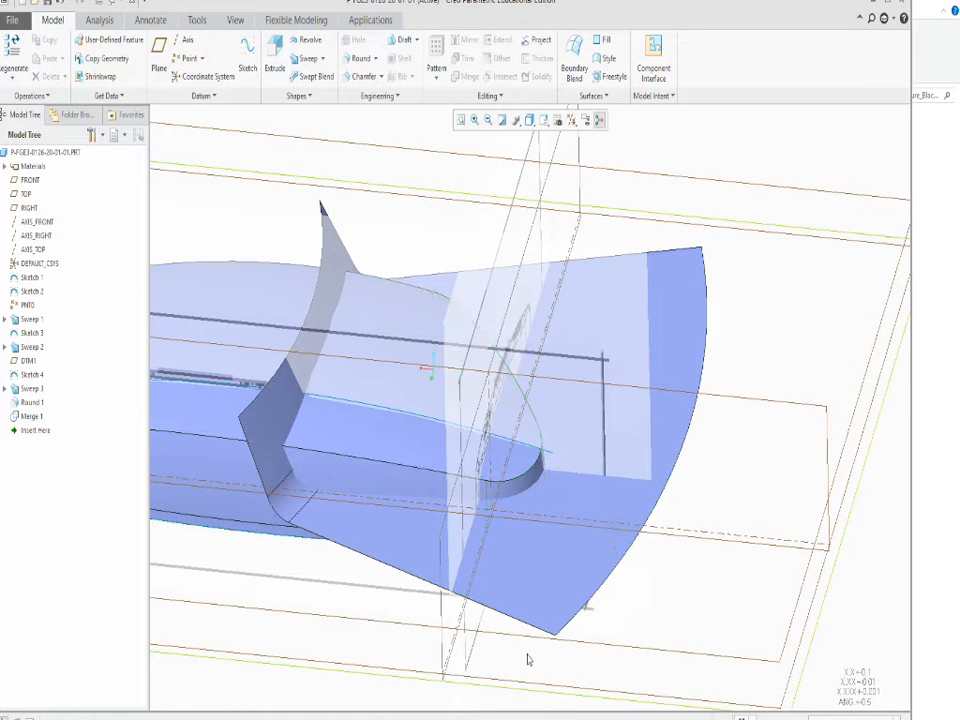
pyautogui.click(547, 585)
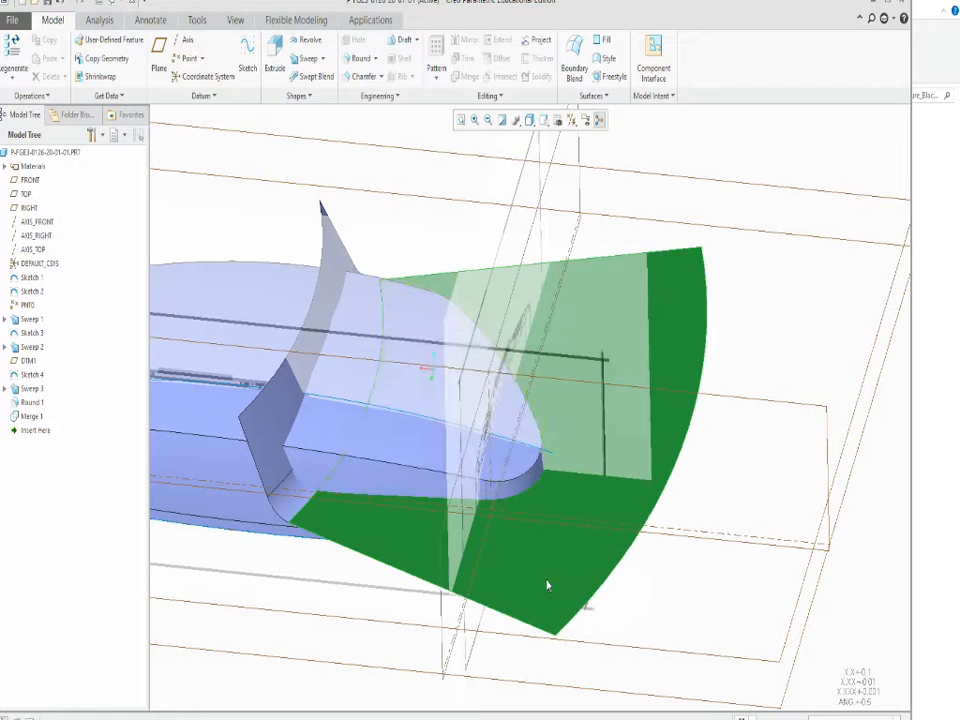
pyautogui.keyDown('ctrl'); pyautogui.click(340, 438); pyautogui.keyUp('ctrl')
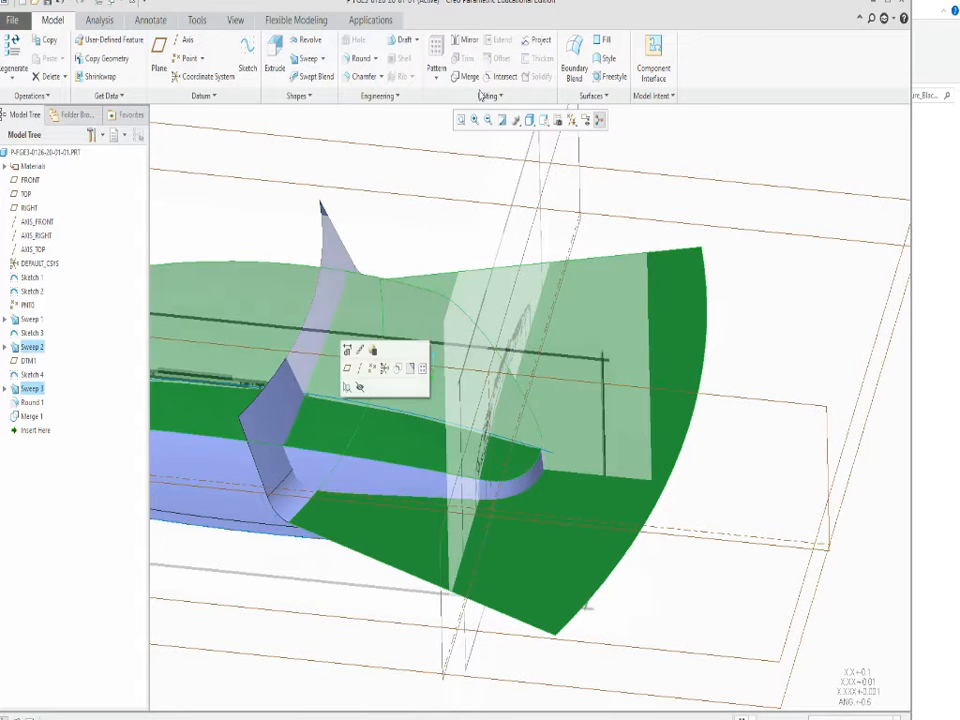
pyautogui.click(462, 76)
pyautogui.moveTo(449, 237); pyautogui.dragTo(391, 519, button='middle')
pyautogui.scroll(5, 288, 412)
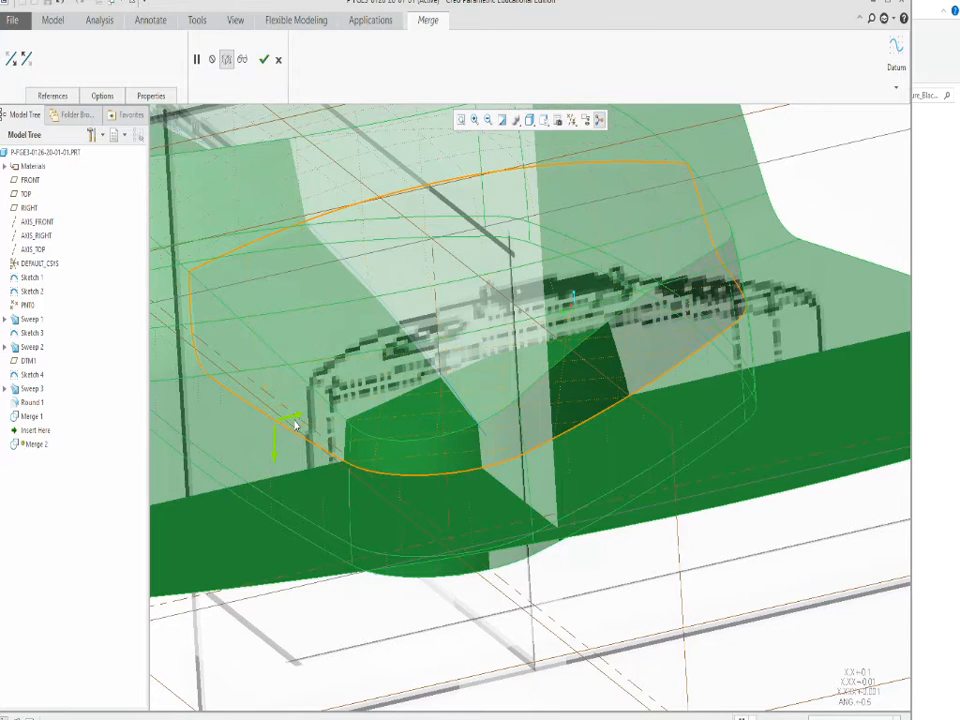
pyautogui.scroll(-5, 429, 506)
pyautogui.moveTo(429, 506)
pyautogui.mouseDown(button='middle')
pyautogui.moveTo(443, 503)
pyautogui.moveTo(450, 514)
pyautogui.moveTo(440, 510)
pyautogui.mouseUp(button='middle')
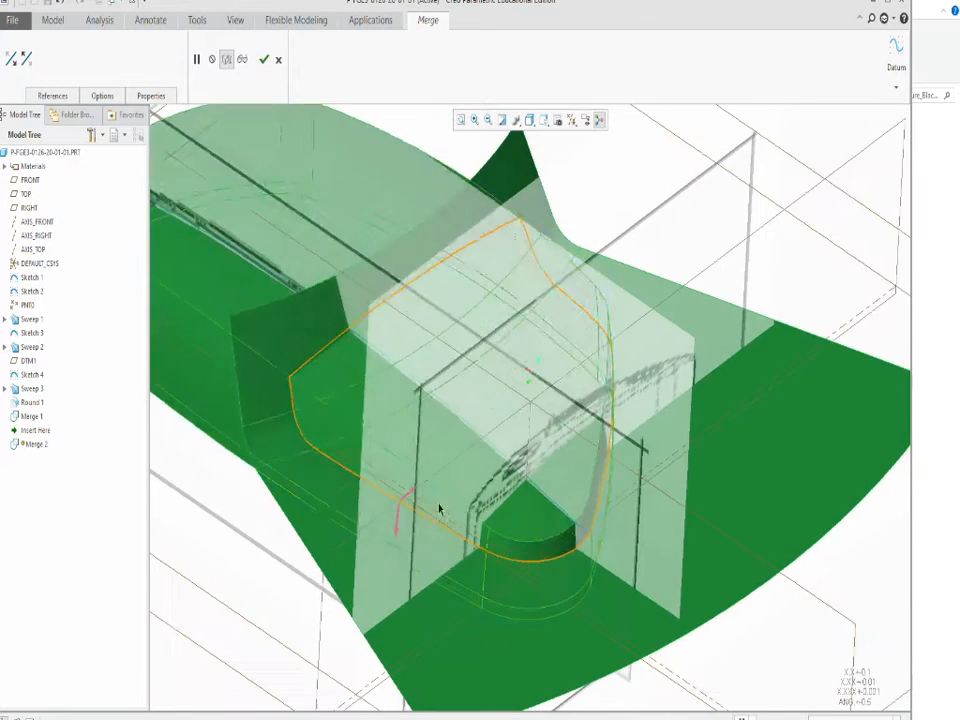
pyautogui.click(264, 60)
# Inspect the merged body and change the display style to Wireframe to reveal the reference drawings.
pyautogui.scroll(5, 588, 516)
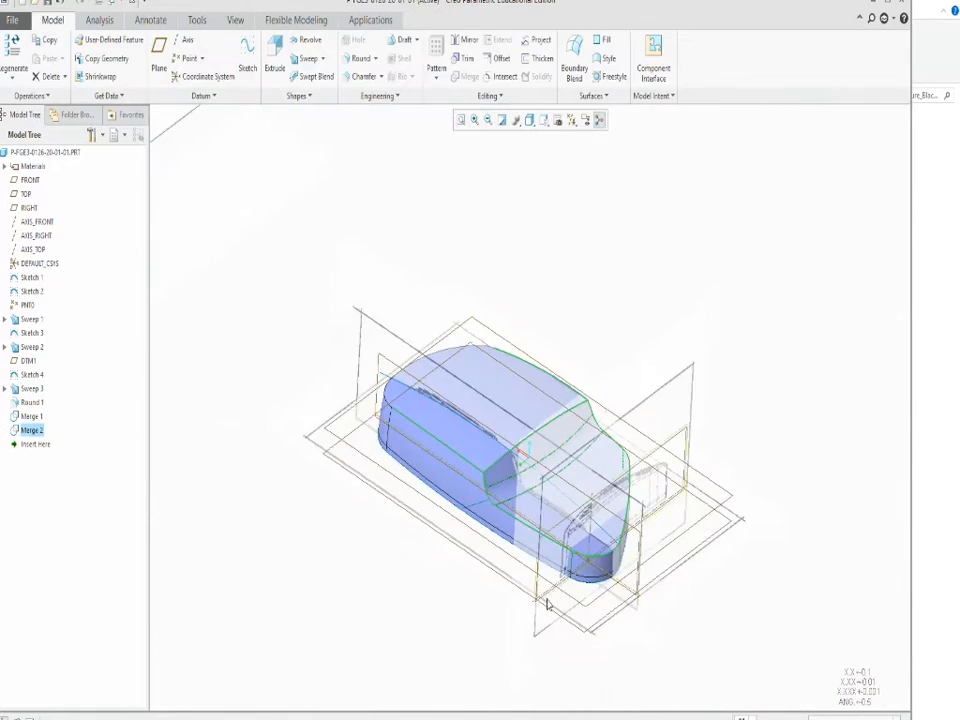
pyautogui.scroll(-5, 547, 604)
pyautogui.moveTo(516, 588); pyautogui.dragTo(577, 214, button='middle')
pyautogui.scroll(4, 549, 498)
pyautogui.scroll(-5, 541, 479)
pyautogui.click(537, 122)
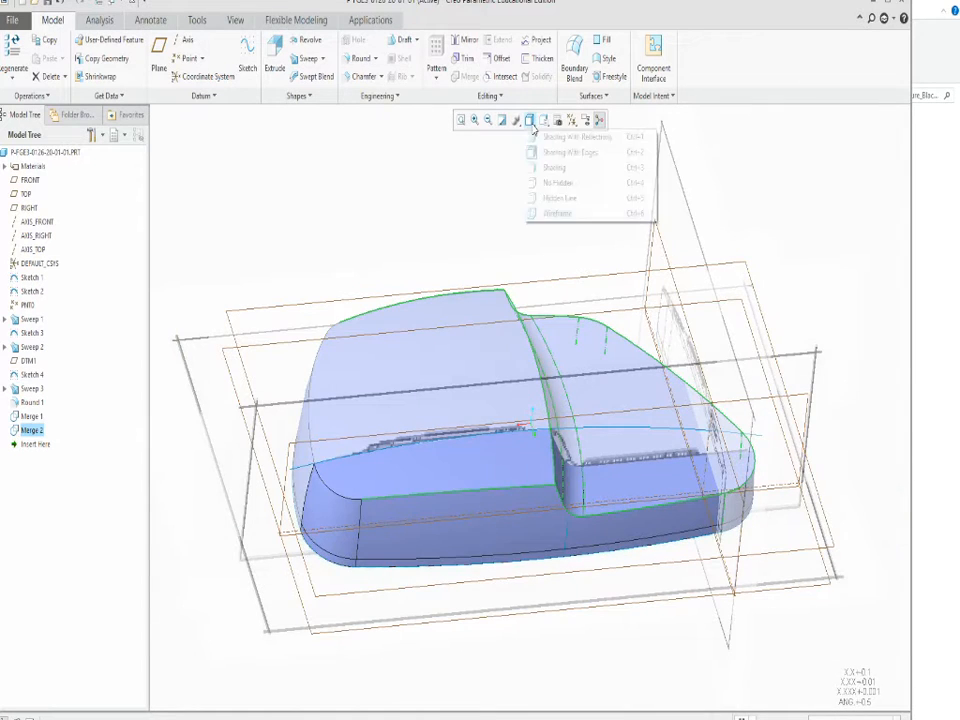
pyautogui.click(545, 219)
pyautogui.scroll(-3, 577, 500)
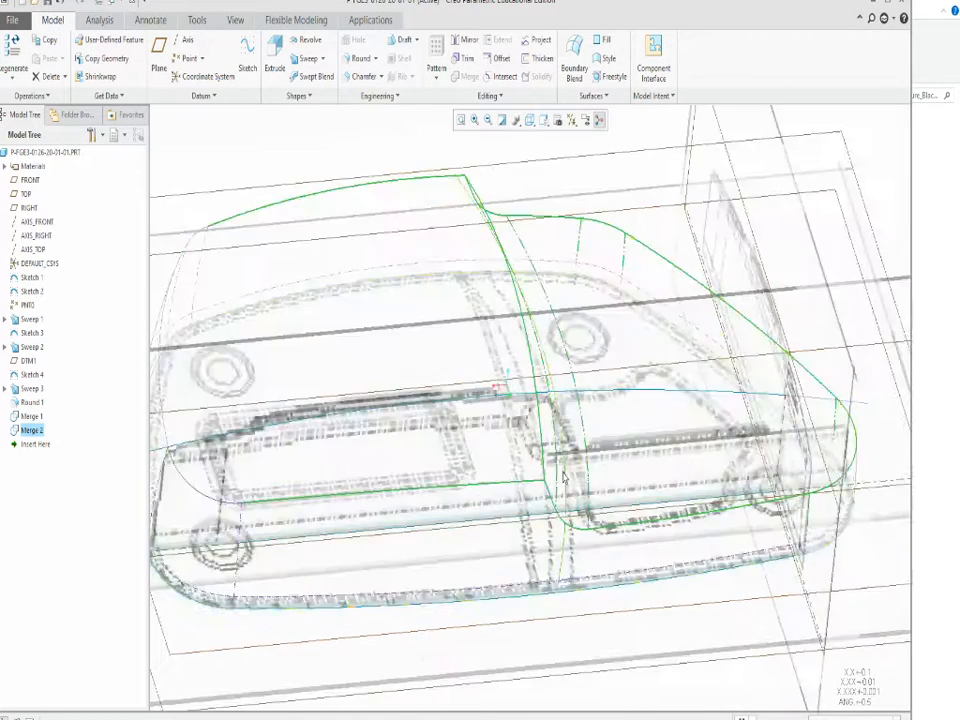
# Compare the step's edges with the reference drawings from several angles and restore the Shading With Edges display.
pyautogui.moveTo(575, 500)
pyautogui.mouseDown(button='middle')
pyautogui.moveTo(543, 413)
pyautogui.moveTo(556, 497)
pyautogui.mouseUp(button='middle')
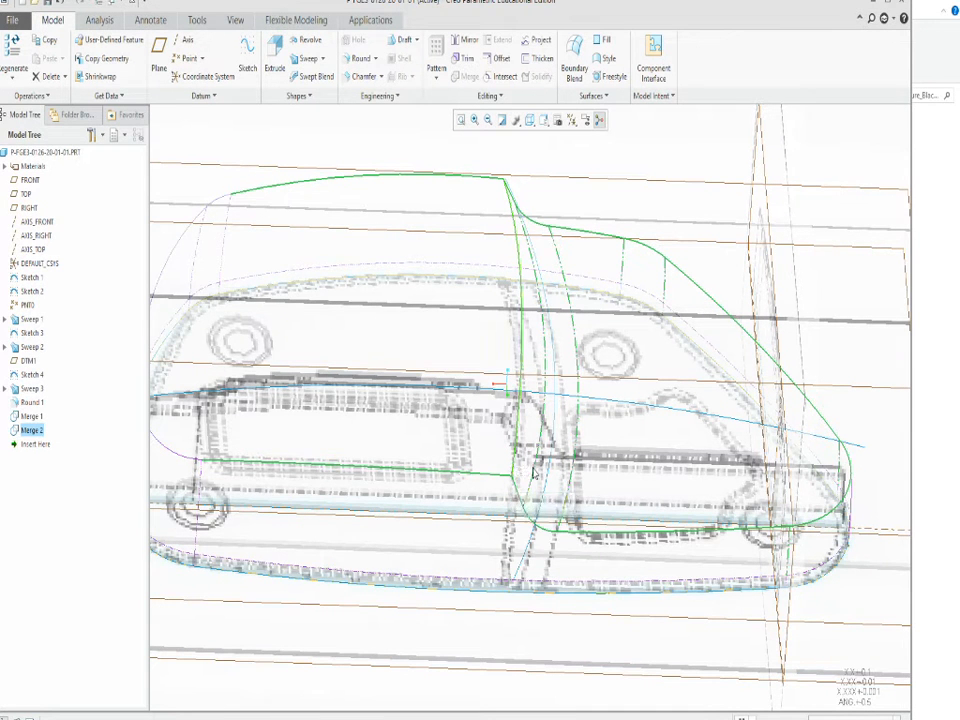
pyautogui.scroll(3, 501, 506)
pyautogui.scroll(-2, 499, 510)
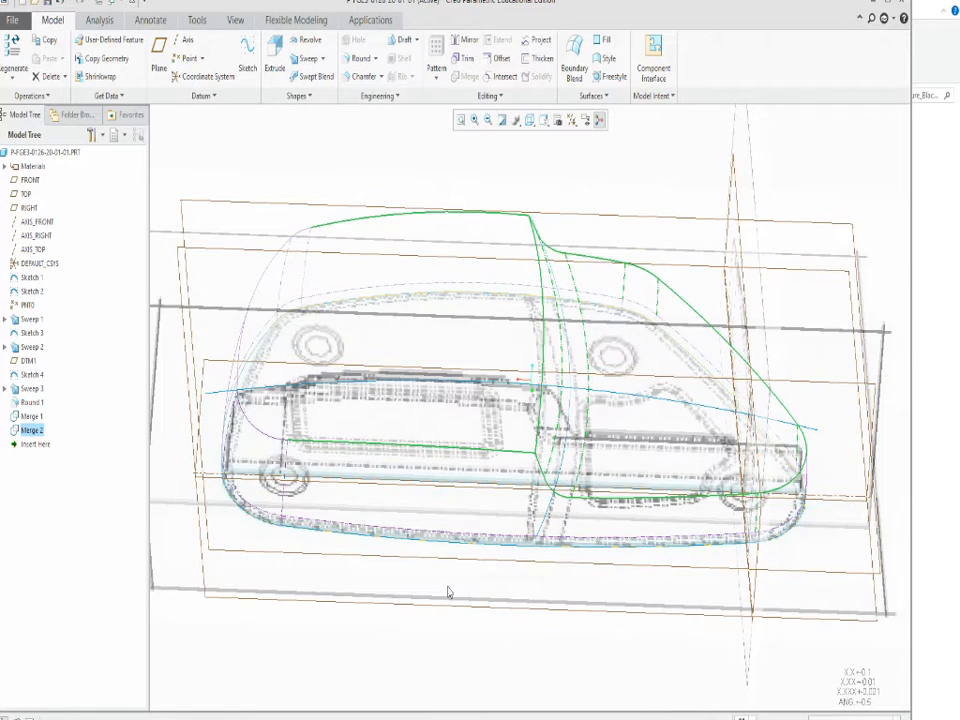
pyautogui.moveTo(442, 560)
pyautogui.mouseDown(button='middle')
pyautogui.moveTo(446, 516)
pyautogui.moveTo(457, 569)
pyautogui.mouseUp(button='middle')
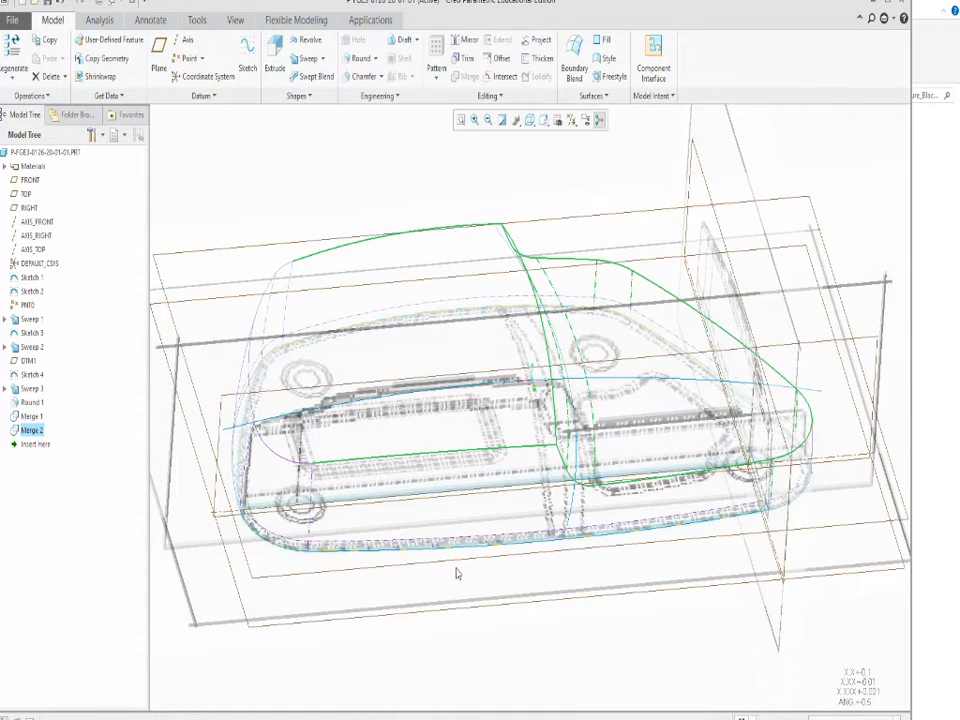
pyautogui.click(533, 630)
pyautogui.moveTo(548, 621)
pyautogui.mouseDown(button='middle')
pyautogui.moveTo(540, 583)
pyautogui.moveTo(537, 600)
pyautogui.mouseUp(button='middle')
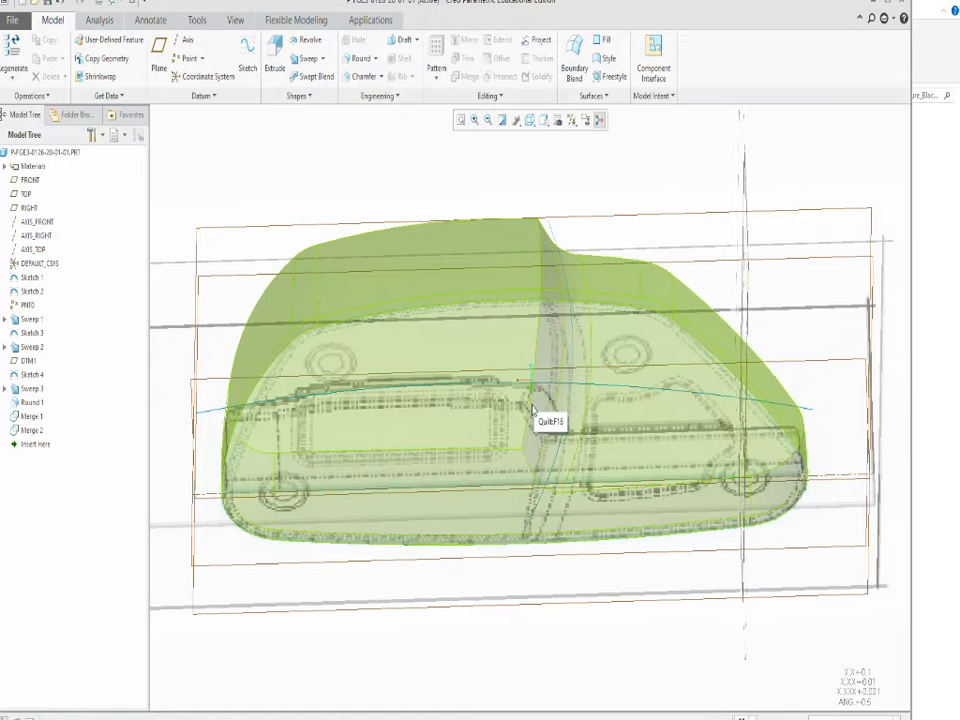
pyautogui.moveTo(537, 420); pyautogui.dragTo(560, 390, button='middle')
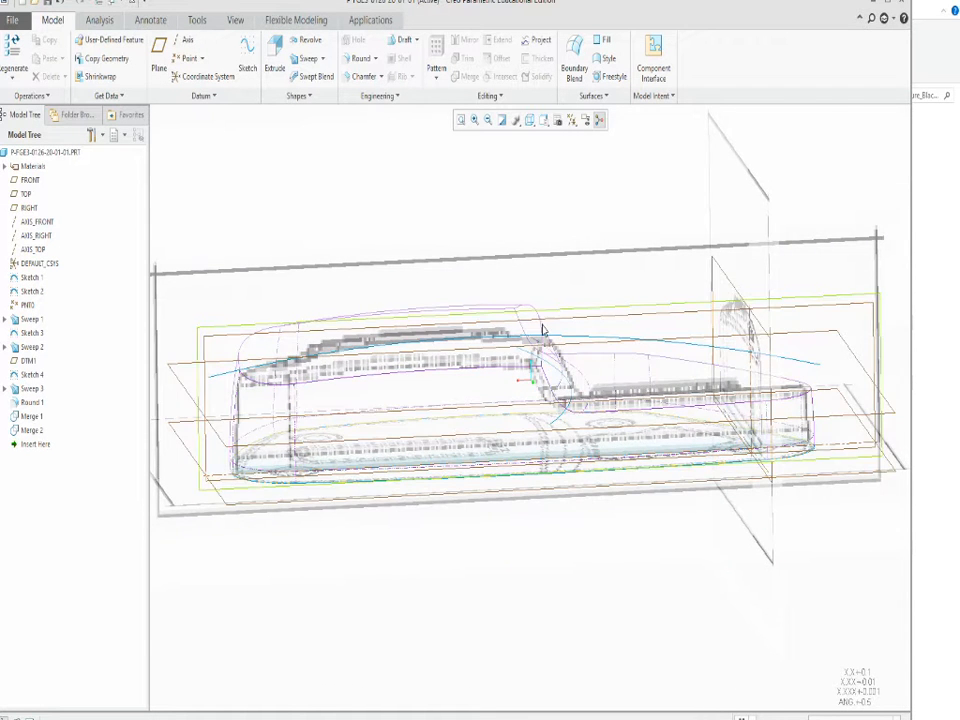
pyautogui.moveTo(558, 264); pyautogui.dragTo(527, 148, button='middle')
pyautogui.click(530, 119)
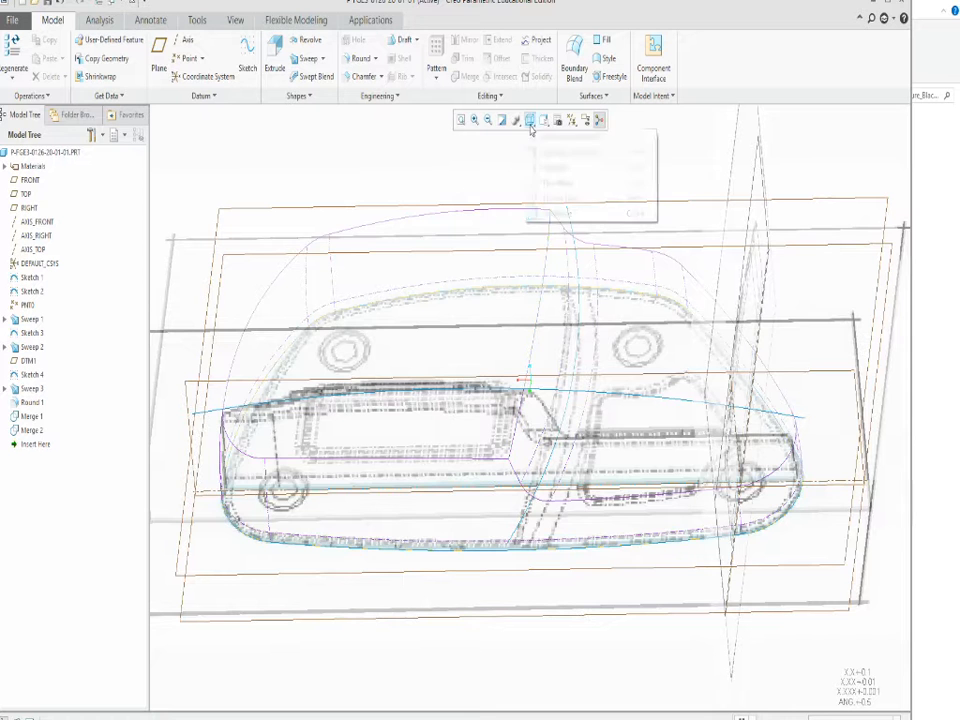
pyautogui.click(562, 152)
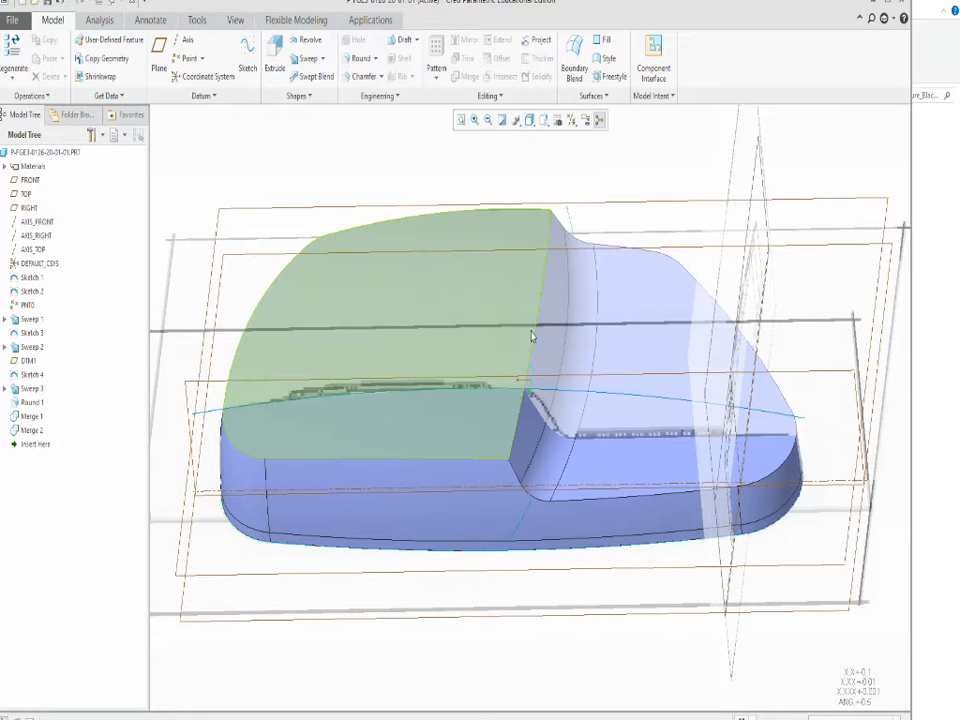
# Round the step's upper edge, where the raised area meets the slope, with a 0.12 radius.
pyautogui.click(536, 344)
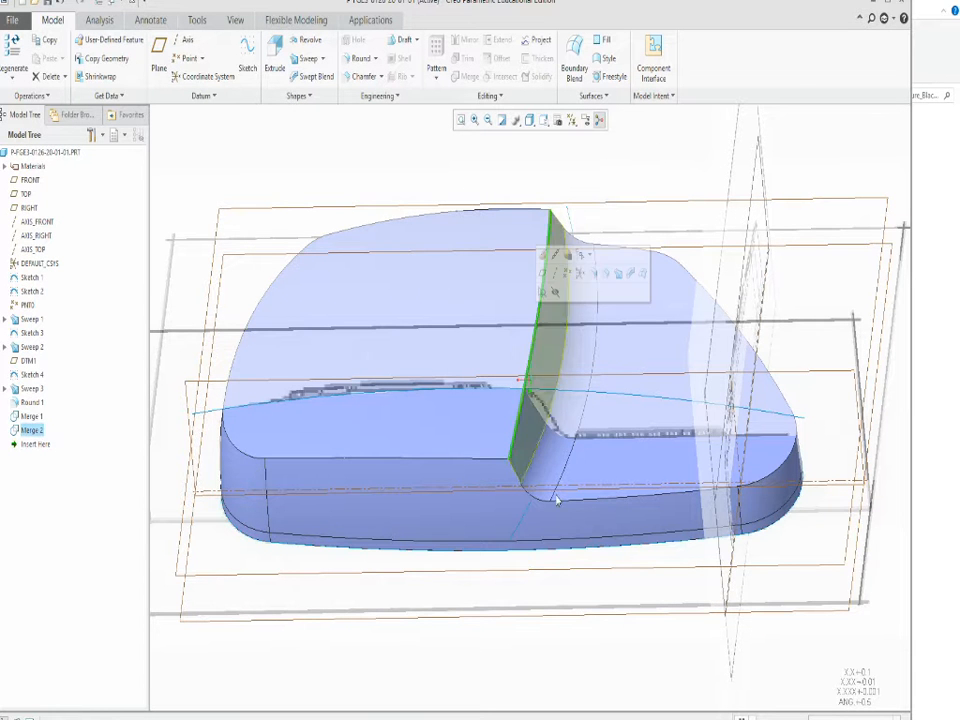
pyautogui.moveTo(574, 508)
pyautogui.mouseDown(button='middle')
pyautogui.moveTo(573, 461)
pyautogui.moveTo(568, 531)
pyautogui.moveTo(571, 487)
pyautogui.mouseUp(button='middle')
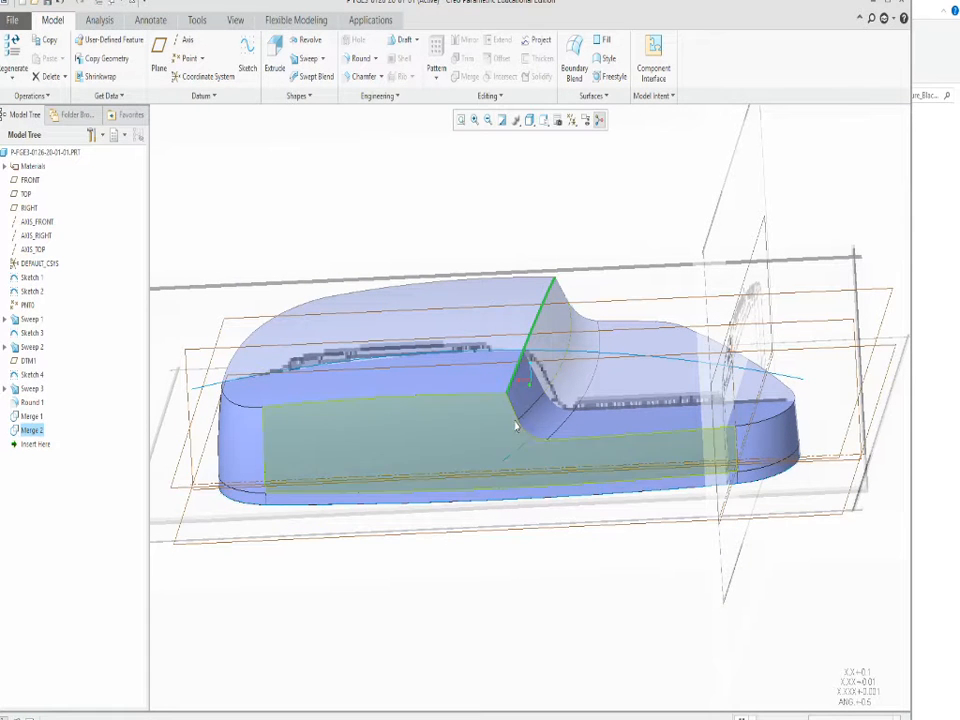
pyautogui.moveTo(516, 420)
pyautogui.mouseDown(button='middle')
pyautogui.moveTo(545, 430)
pyautogui.moveTo(553, 486)
pyautogui.moveTo(561, 384)
pyautogui.moveTo(540, 390)
pyautogui.mouseUp(button='middle')
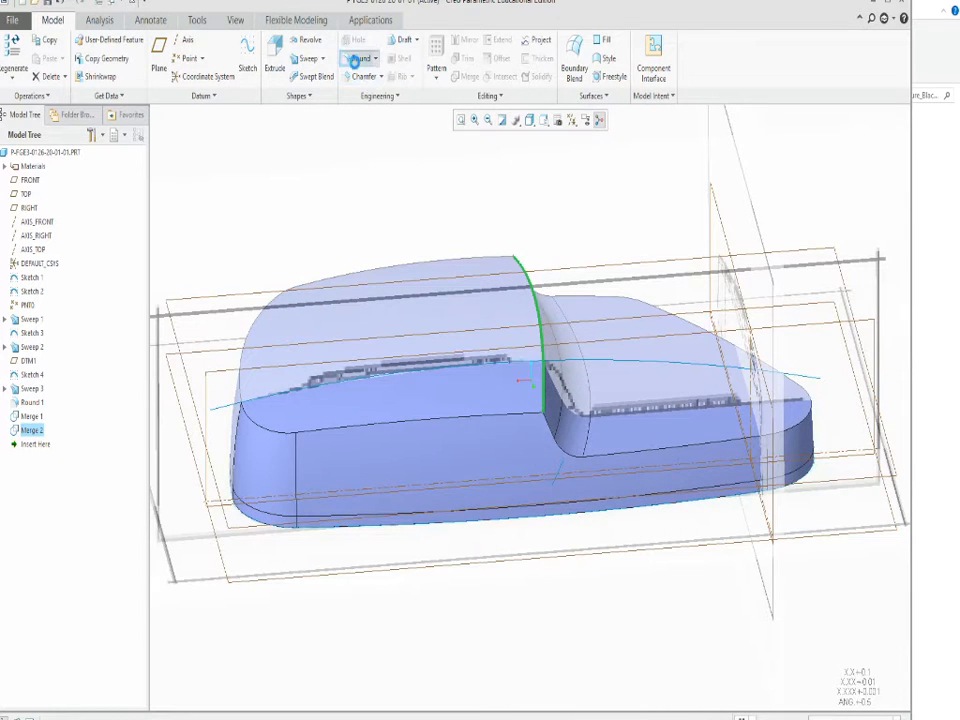
pyautogui.click(358, 59)
pyautogui.scroll(3, 540, 330)
pyautogui.moveTo(548, 365); pyautogui.dragTo(534, 373, button='middle')
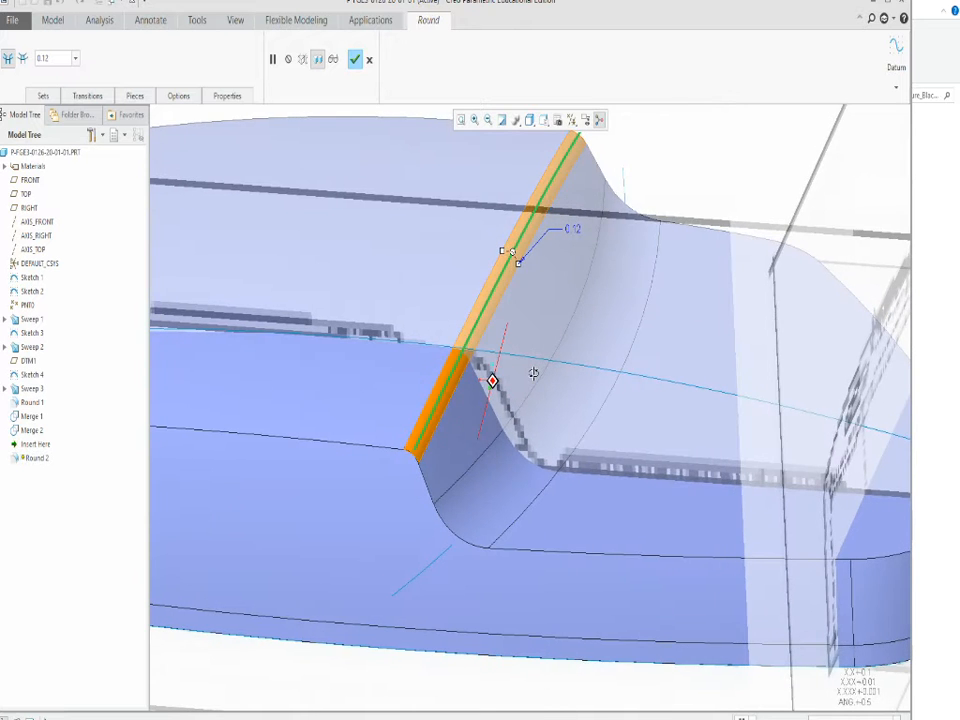
pyautogui.scroll(-5, 534, 373)
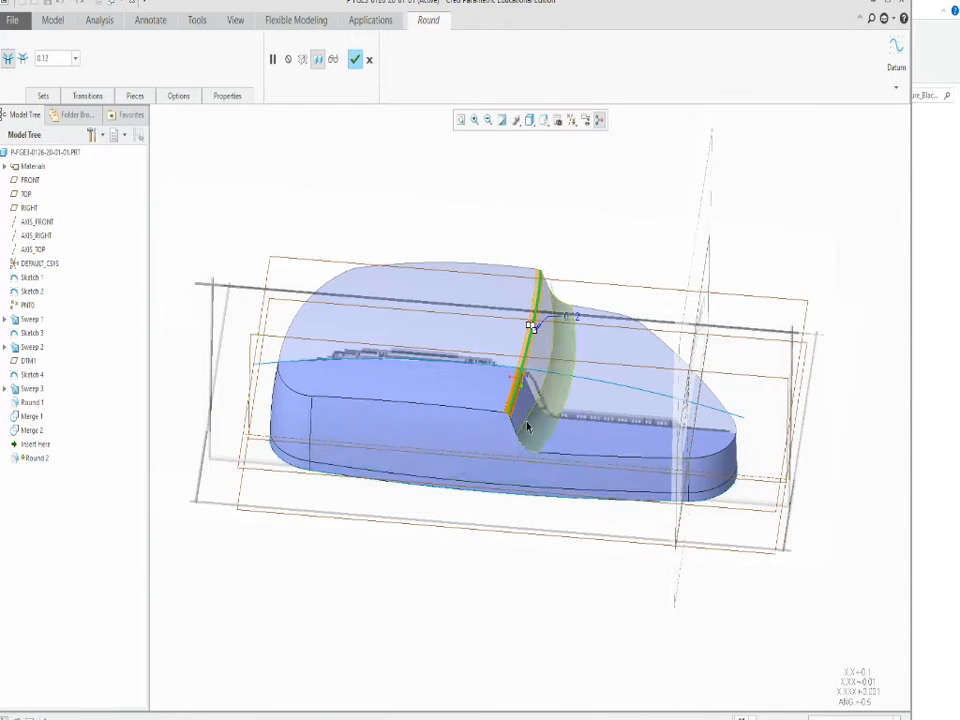
pyautogui.scroll(2, 528, 428)
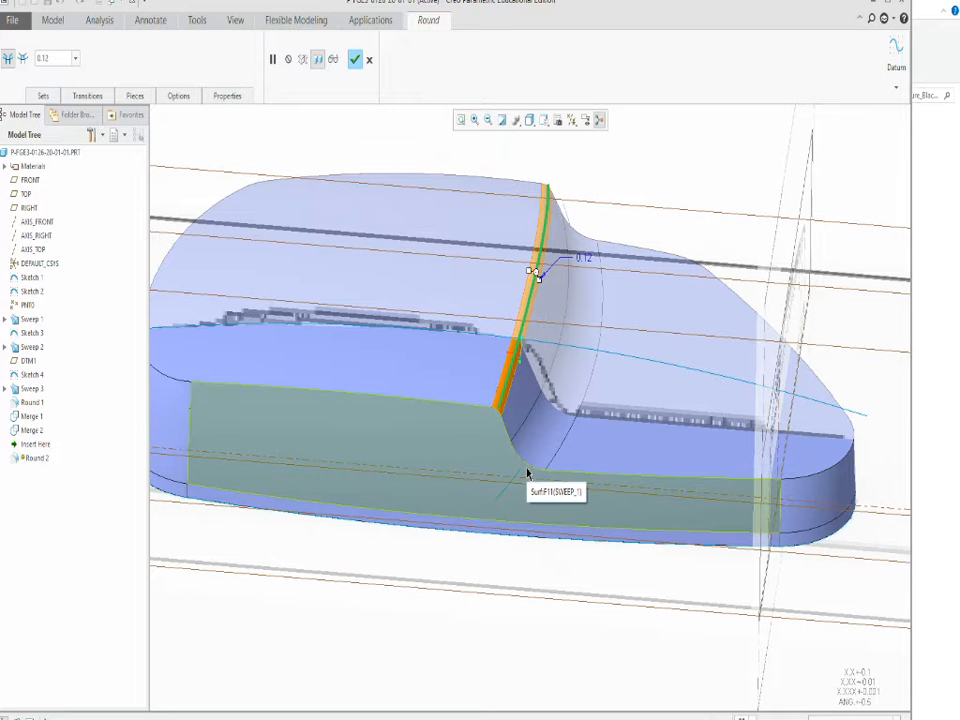
pyautogui.click(356, 61)
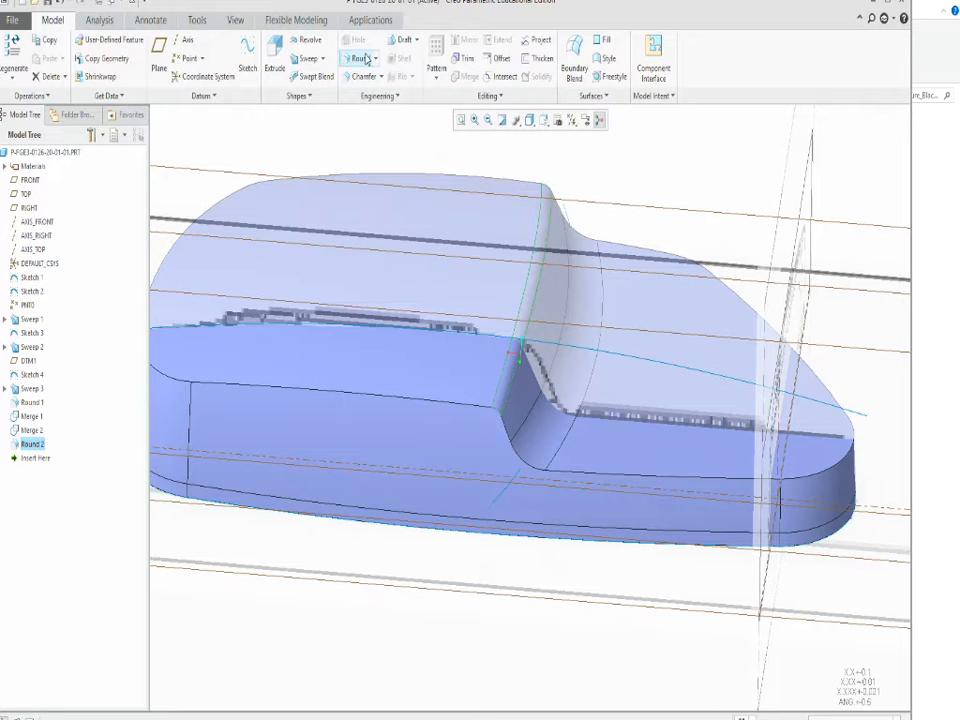
# Round the full perimeter edge between the stepped top and the side walls with a 0.09 radius.
pyautogui.click(362, 58)
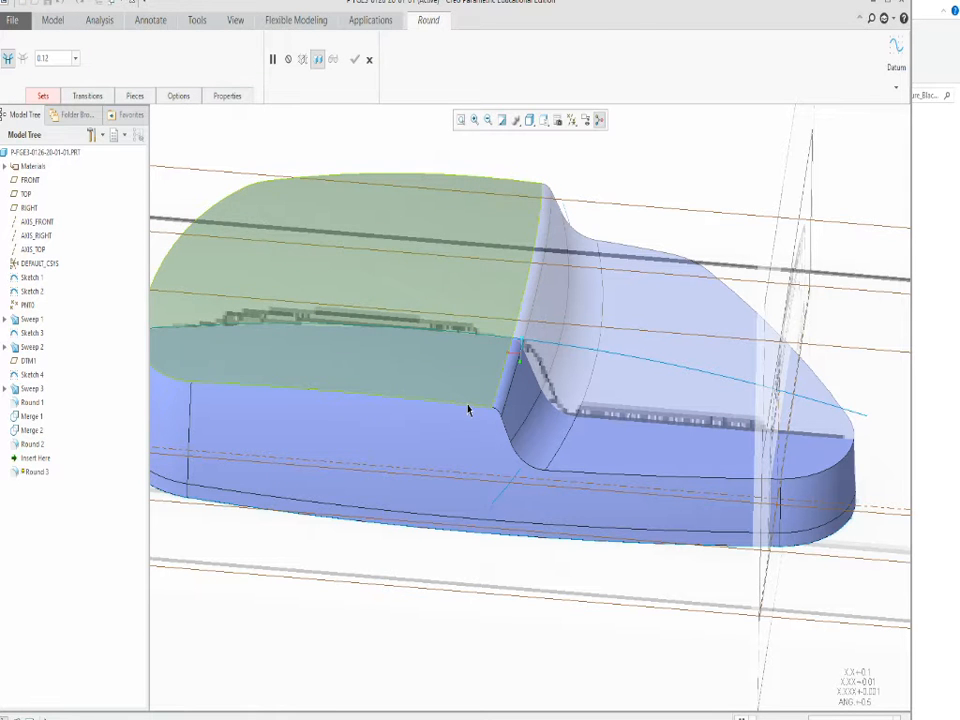
pyautogui.click(467, 408)
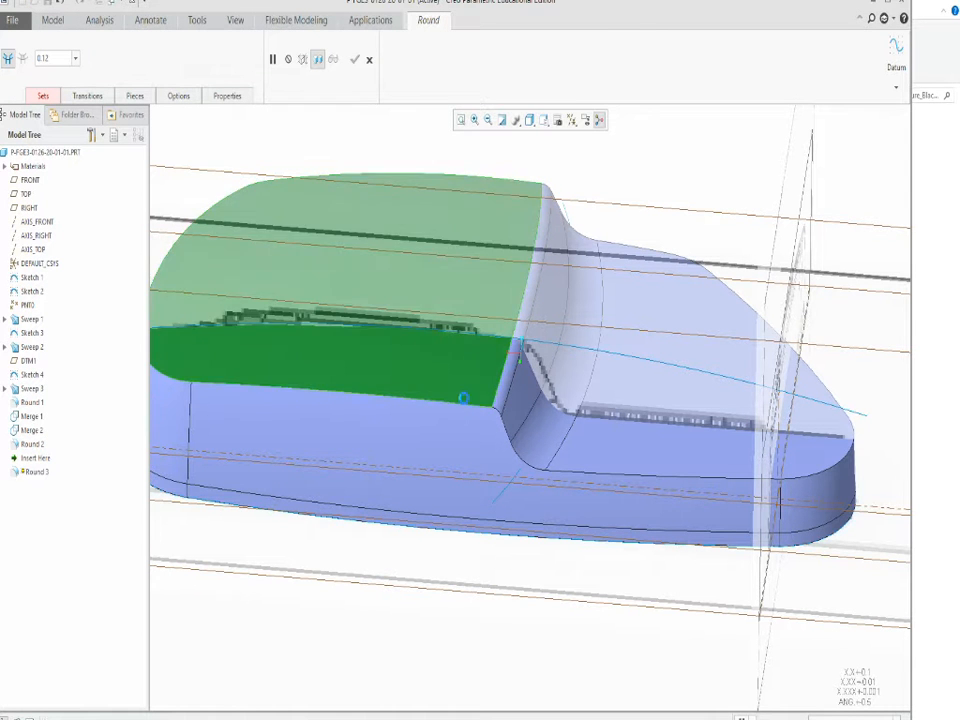
pyautogui.click(549, 474)
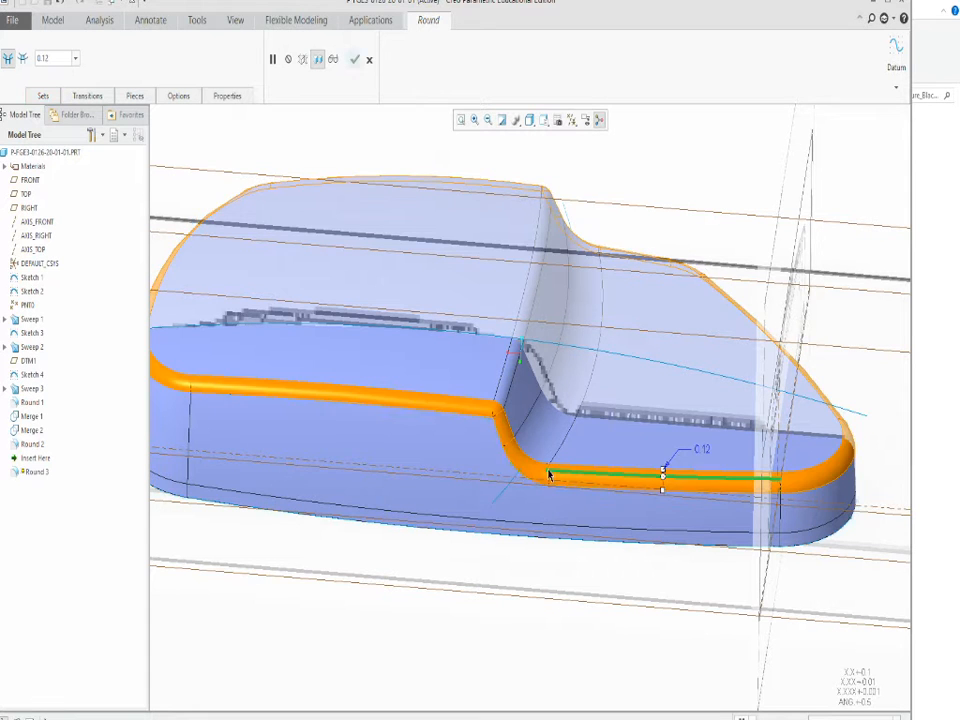
pyautogui.moveTo(529, 436); pyautogui.dragTo(561, 450, button='middle')
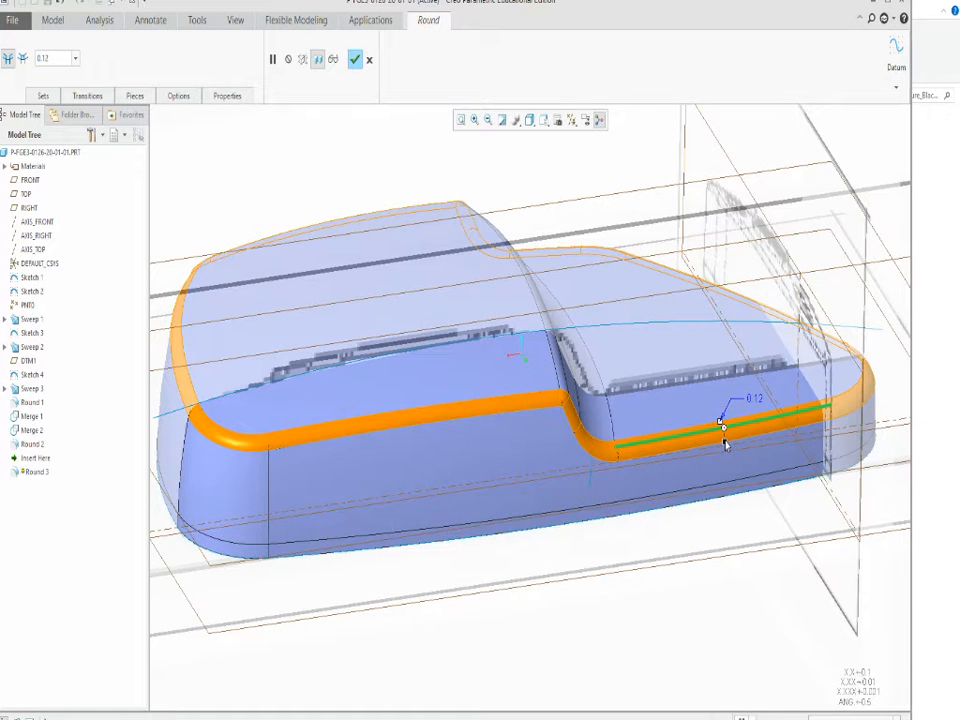
pyautogui.moveTo(725, 441); pyautogui.dragTo(724, 438)
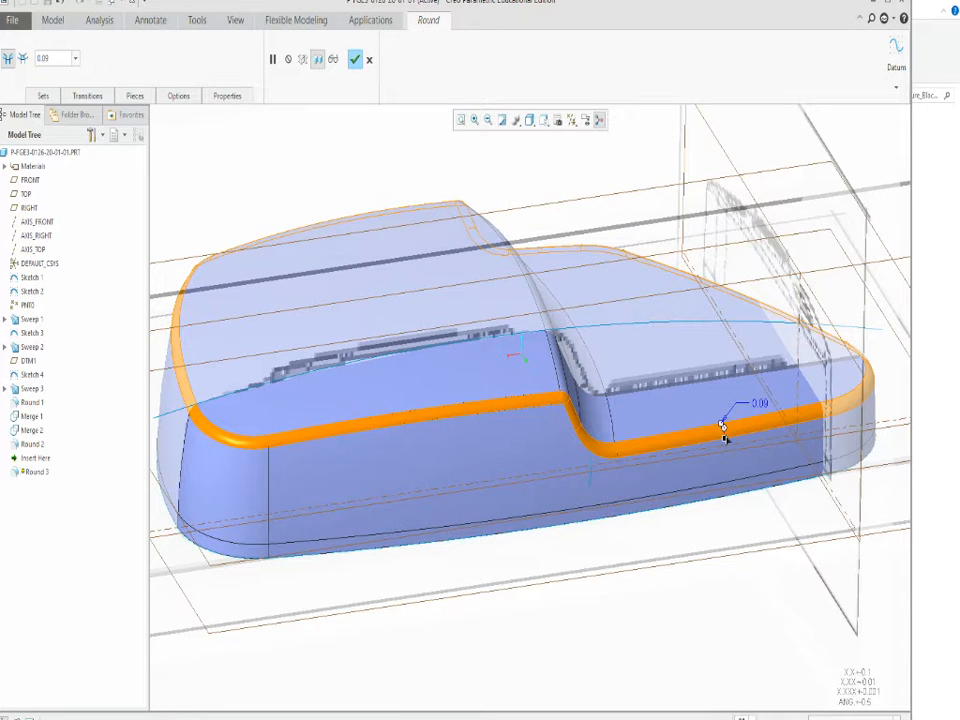
pyautogui.scroll(10, 621, 439)
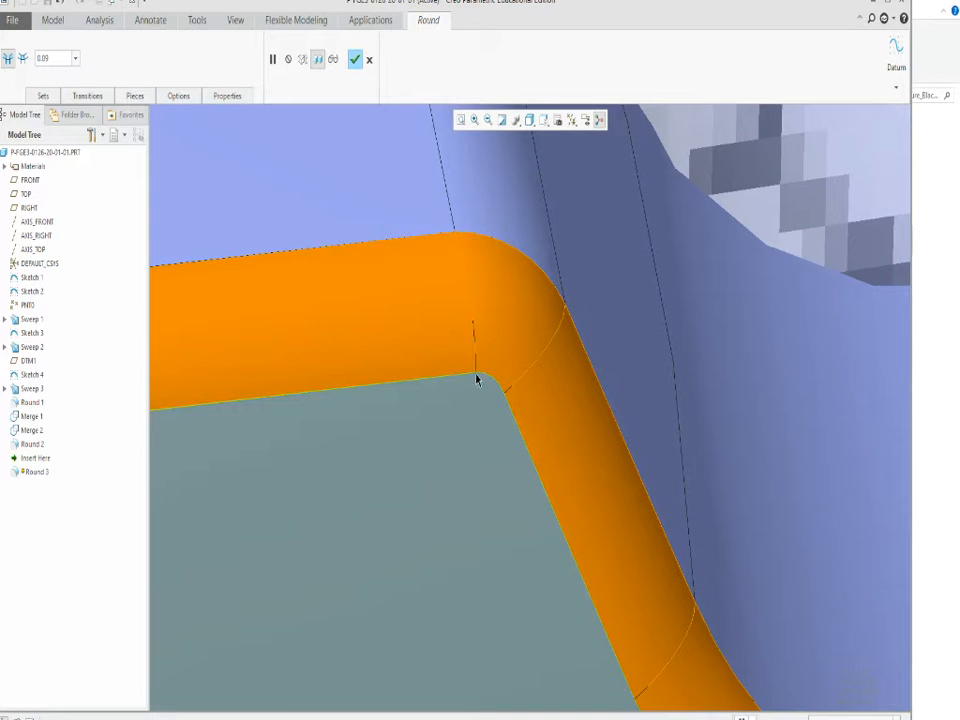
pyautogui.scroll(-10, 483, 381)
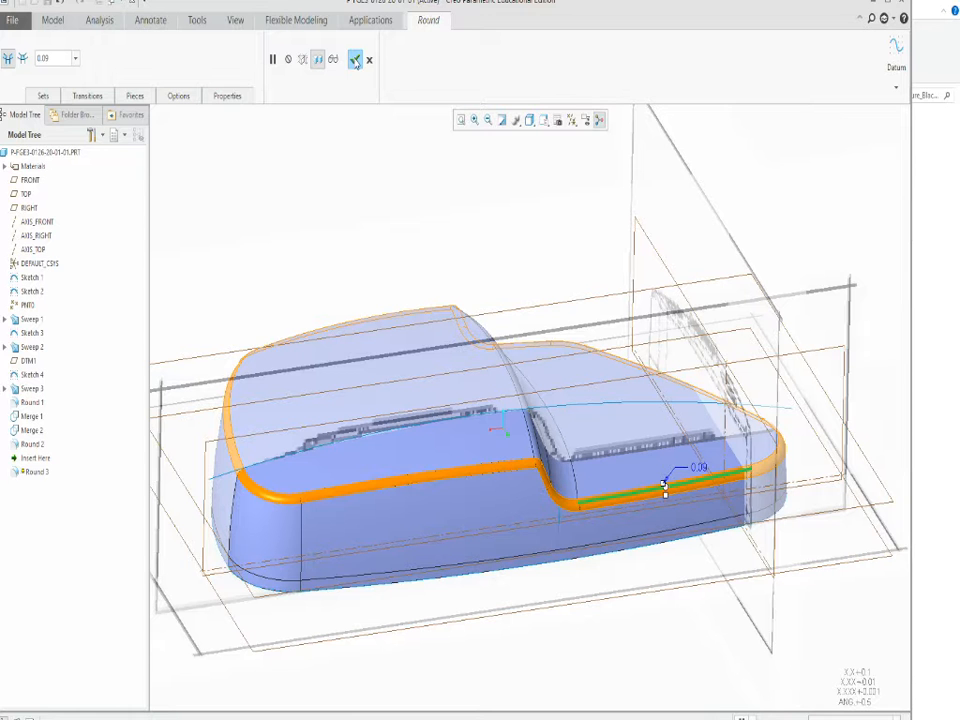
pyautogui.click(355, 60)
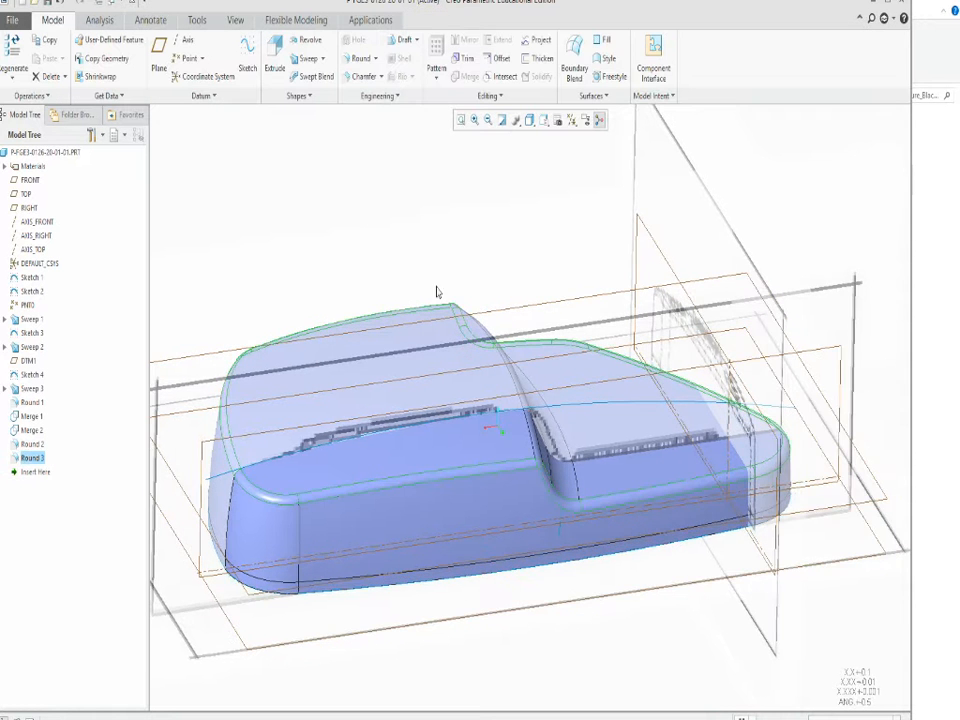
# Examine the rounded body from above and from its open underside against the reference drawings.
pyautogui.moveTo(432, 257)
pyautogui.mouseDown(button='middle')
pyautogui.moveTo(430, 294)
pyautogui.moveTo(429, 280)
pyautogui.mouseUp(button='middle')
pyautogui.scroll(3, 429, 280)
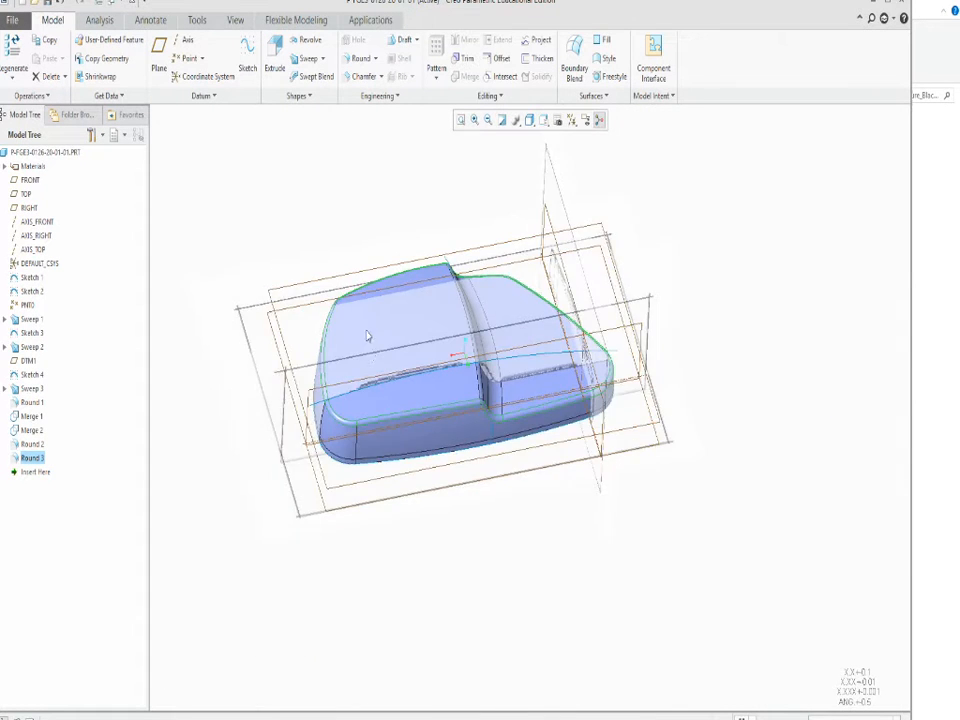
pyautogui.scroll(-3, 366, 333)
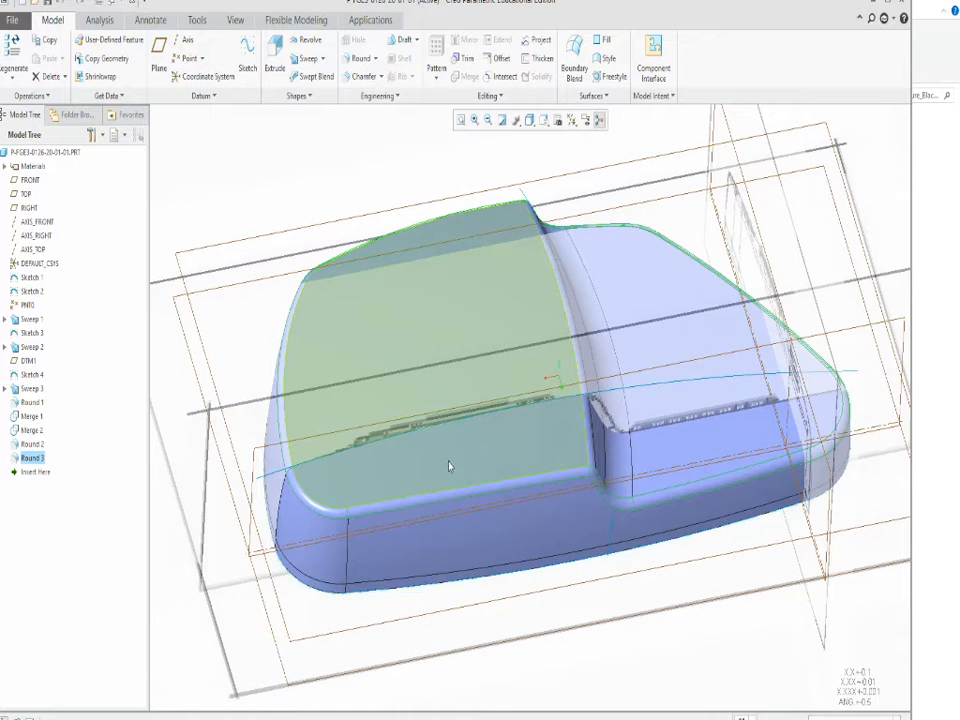
pyautogui.scroll(-3, 449, 466)
pyautogui.scroll(2, 428, 485)
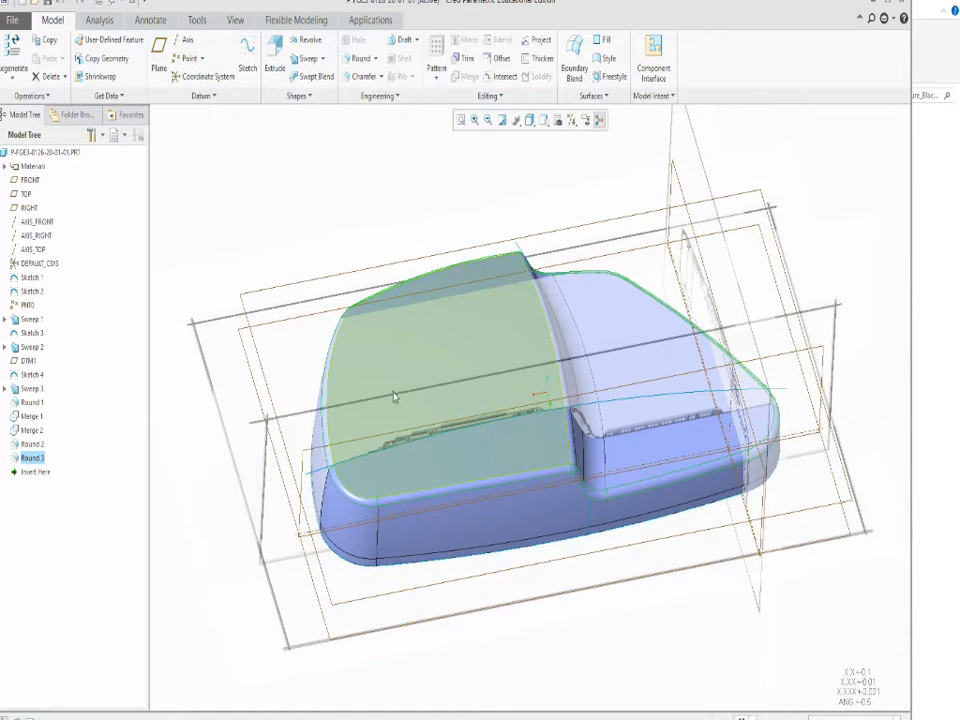
pyautogui.moveTo(393, 397); pyautogui.dragTo(253, 532, button='middle')
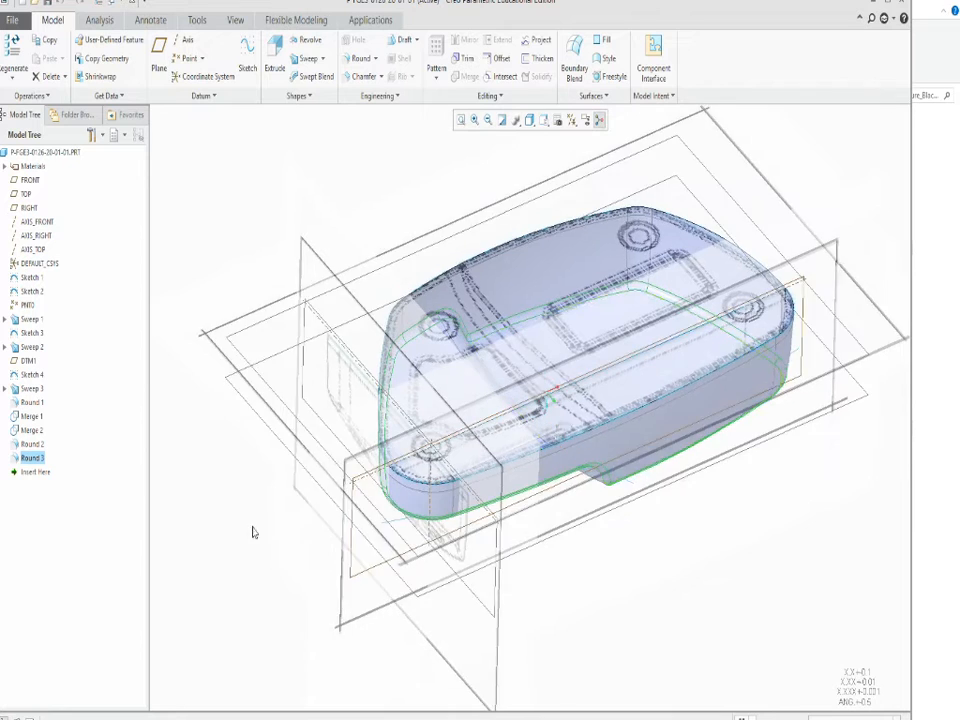
pyautogui.scroll(-3, 638, 397)
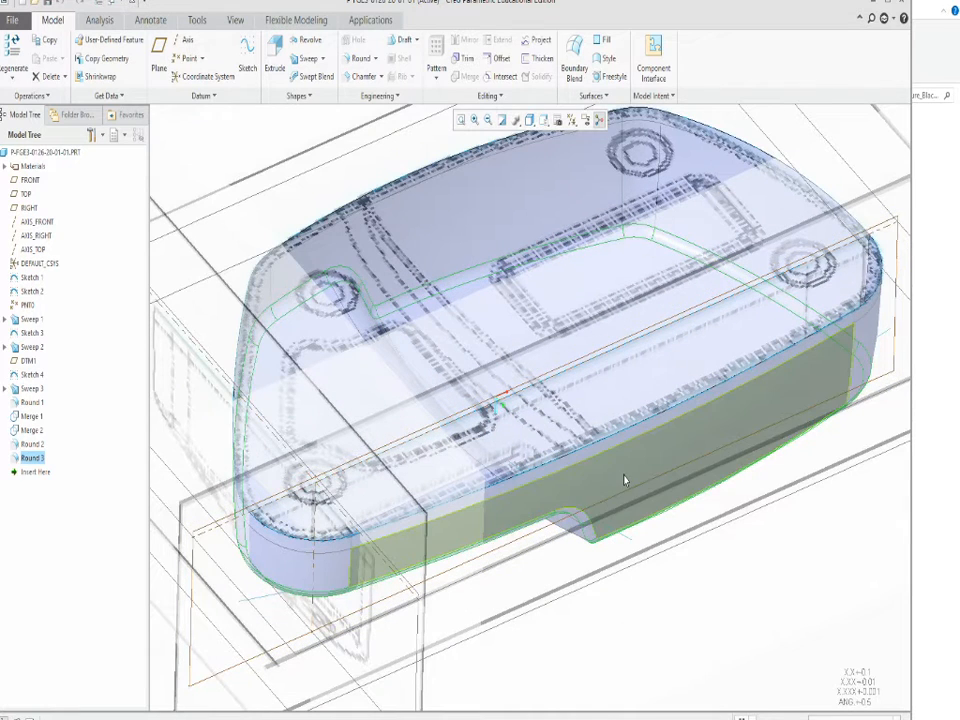
# Start thickening the body quilt with a 0.09 wall and try the material on either side of the surface.
pyautogui.click(627, 422)
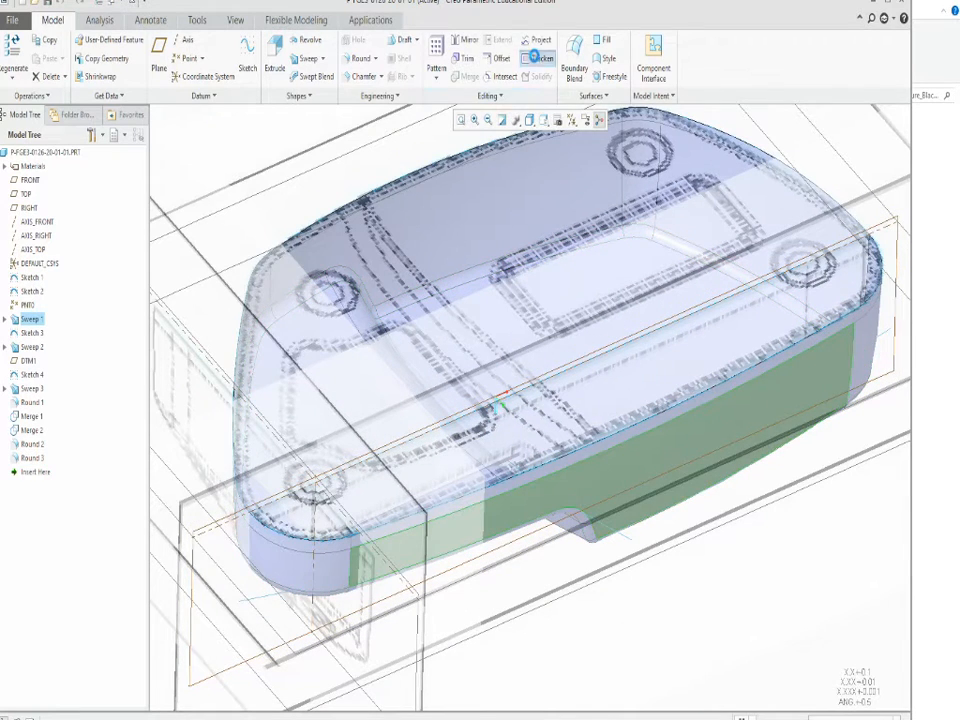
pyautogui.click(535, 58)
pyautogui.moveTo(451, 304); pyautogui.dragTo(467, 337, button='middle')
pyautogui.scroll(-8, 476, 335)
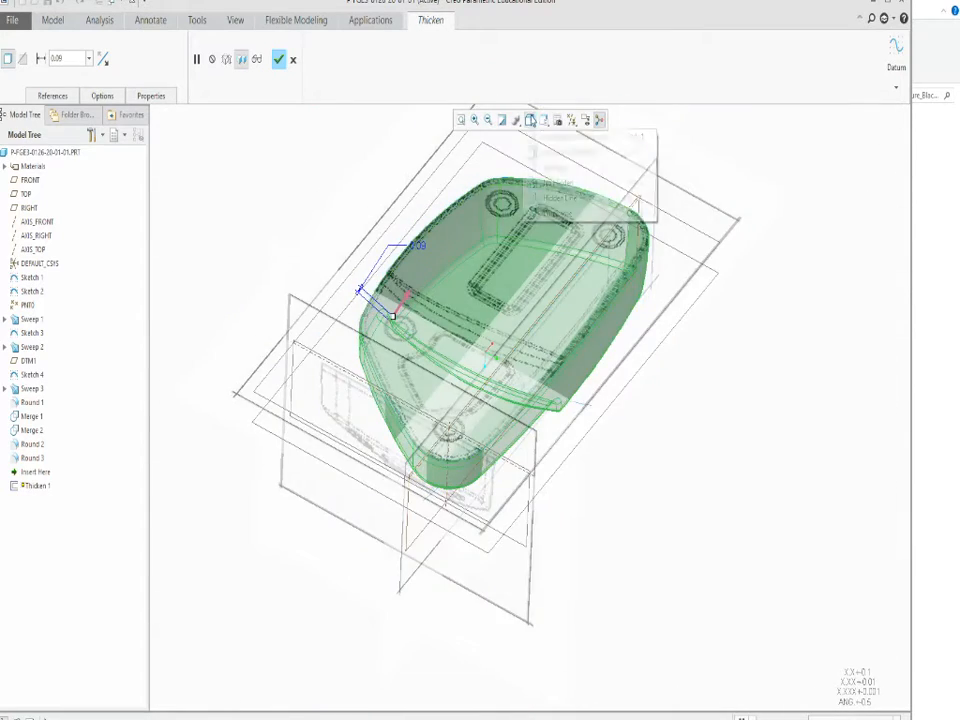
pyautogui.click(530, 119)
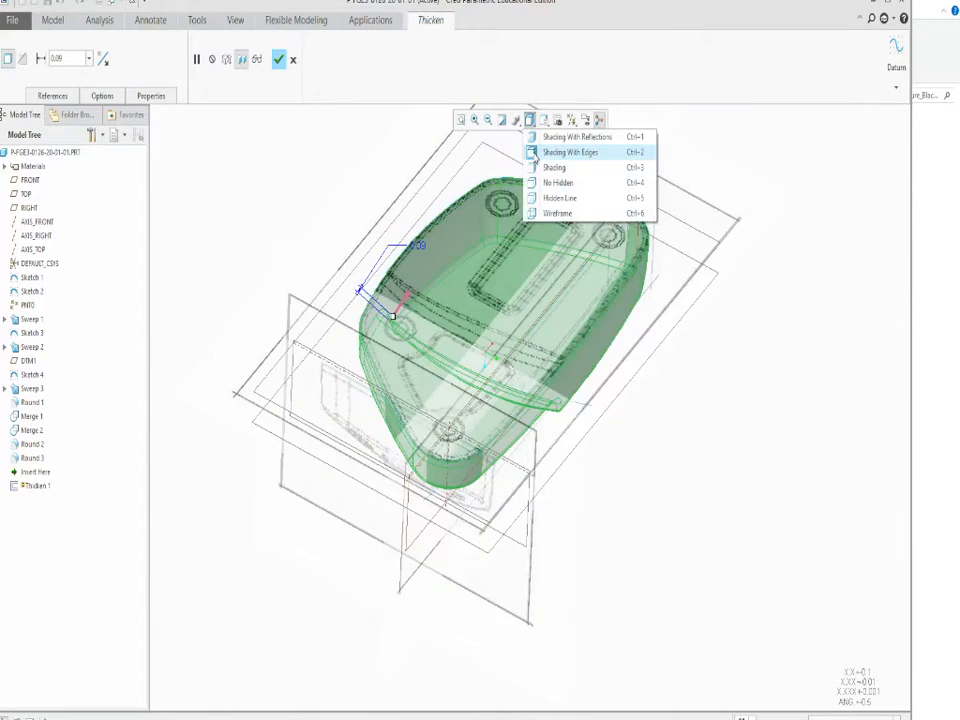
pyautogui.scroll(10, 381, 327)
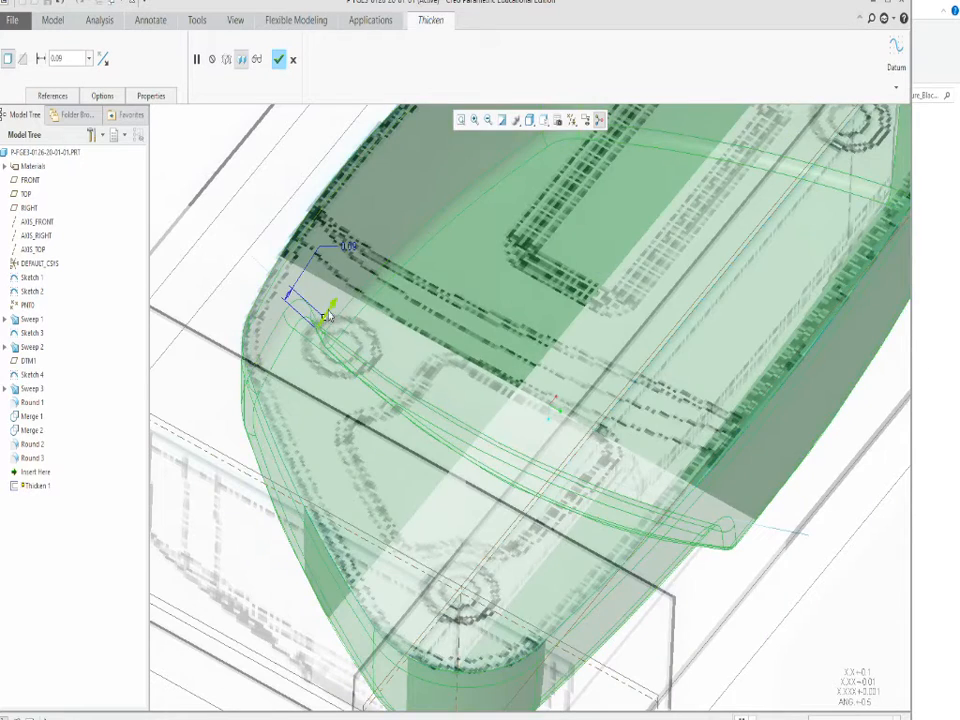
pyautogui.click(328, 316)
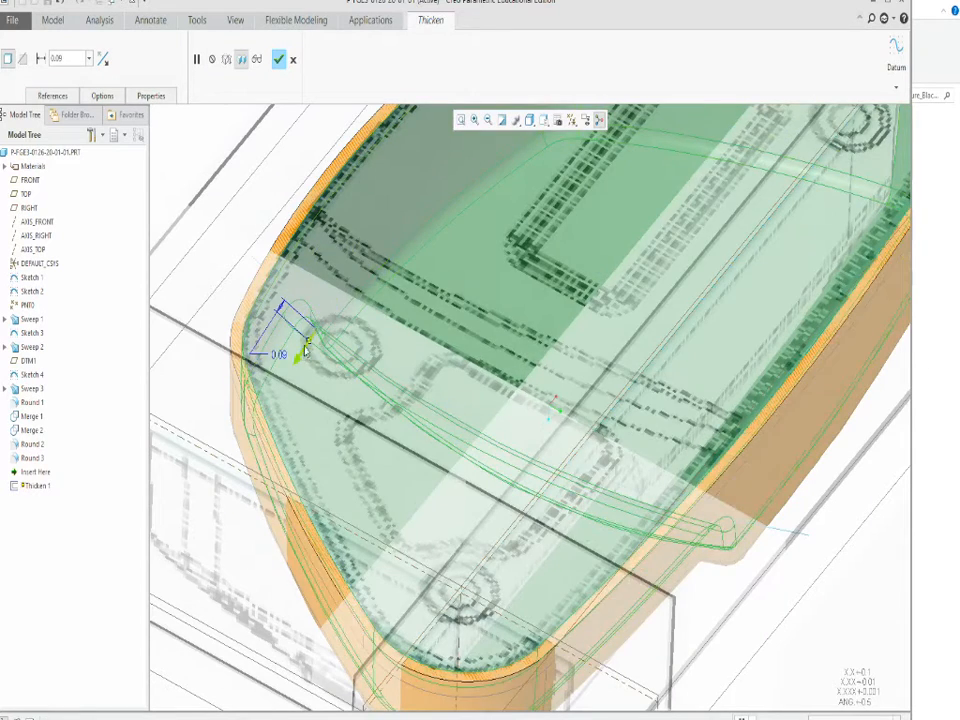
pyautogui.click(304, 353)
pyautogui.scroll(5, 367, 362)
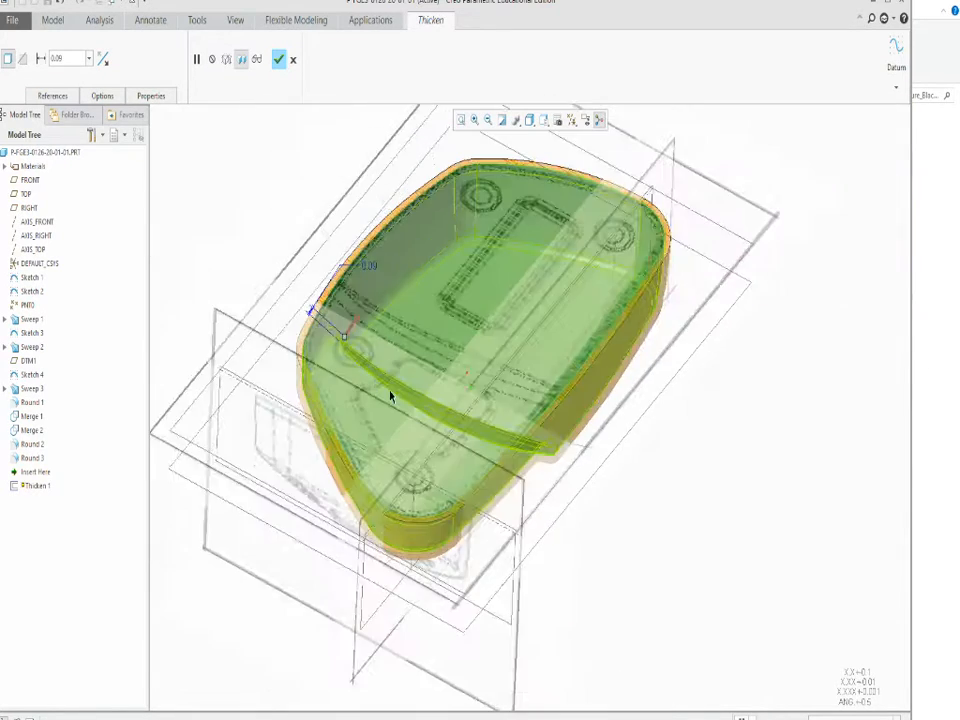
# Examine the thickened preview around the rounded outer corners and try a thinner 0.06 wall.
pyautogui.moveTo(392, 394)
pyautogui.mouseDown(button='middle')
pyautogui.moveTo(422, 195)
pyautogui.moveTo(470, 350)
pyautogui.moveTo(416, 240)
pyautogui.moveTo(418, 347)
pyautogui.mouseUp(button='middle')
pyautogui.scroll(-3, 576, 489)
pyautogui.moveTo(576, 491); pyautogui.dragTo(436, 478, button='middle')
pyautogui.scroll(-4, 184, 389)
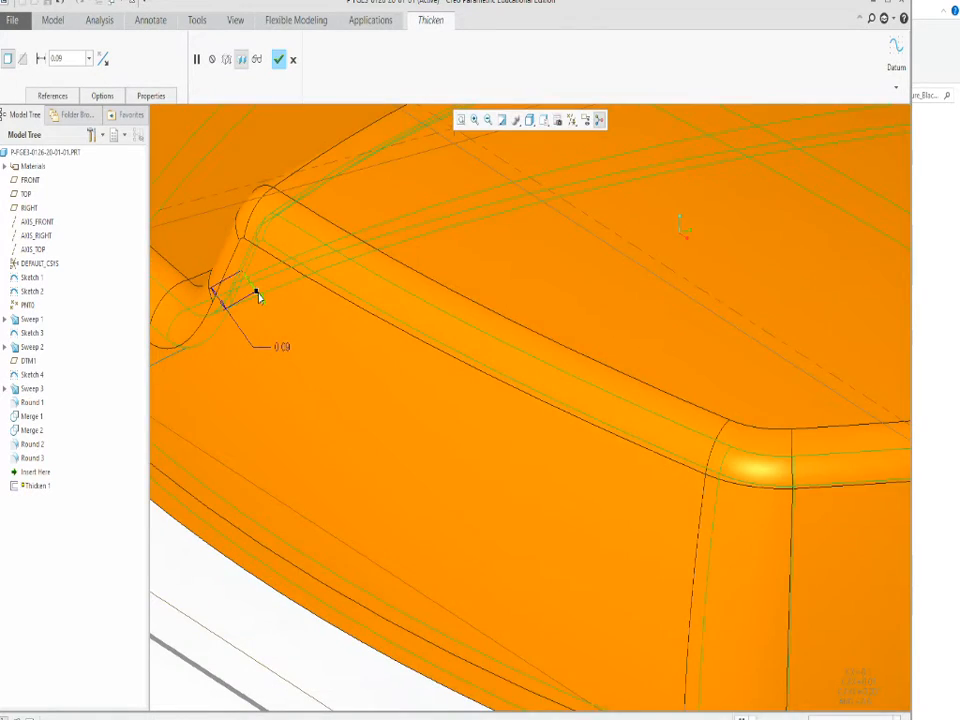
pyautogui.moveTo(253, 290); pyautogui.dragTo(251, 287)
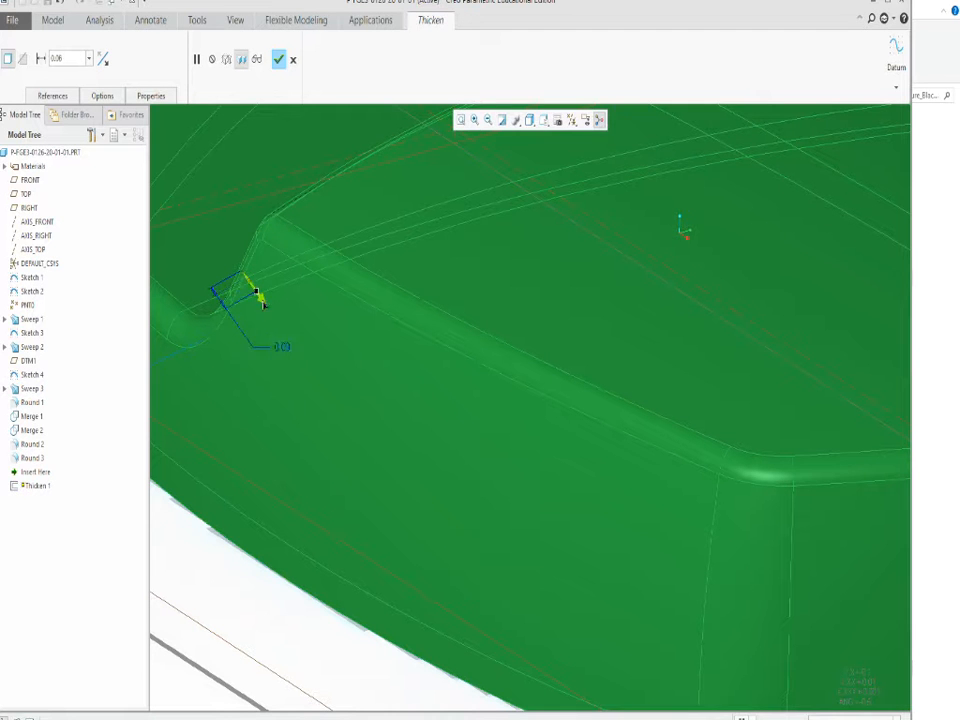
# Try to thicken the quilt with a 0.19 wall, dismiss the troubleshooting report and discard the Thicken feature.
pyautogui.scroll(4, 257, 295)
pyautogui.moveTo(456, 450); pyautogui.dragTo(365, 538, button='middle')
pyautogui.scroll(-8, 580, 418)
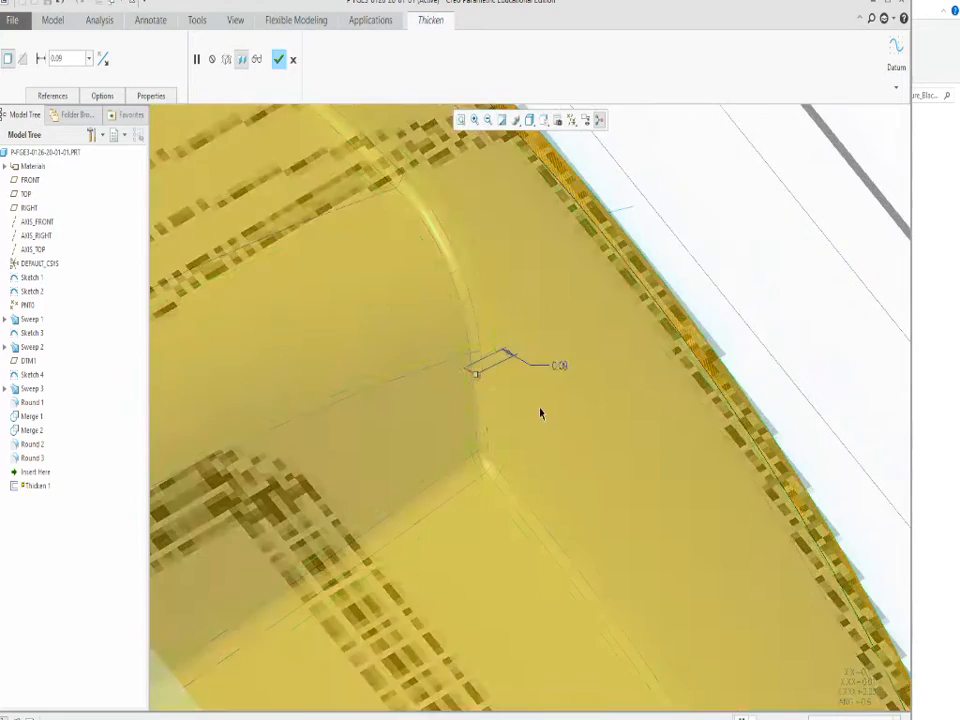
pyautogui.scroll(4, 518, 462)
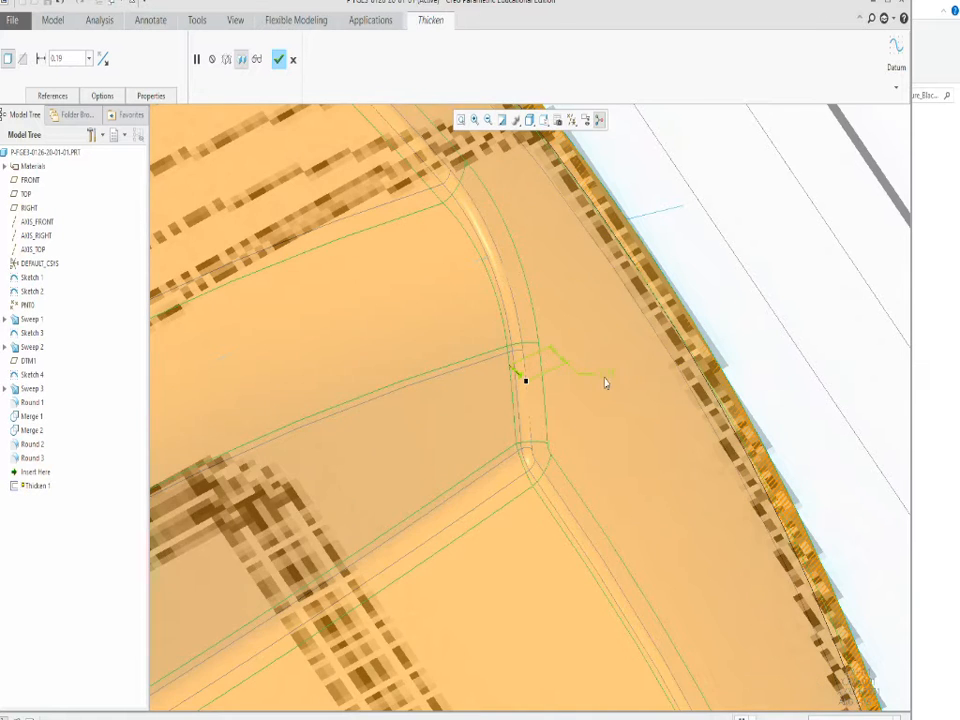
pyautogui.scroll(2, 606, 381)
pyautogui.click(278, 60)
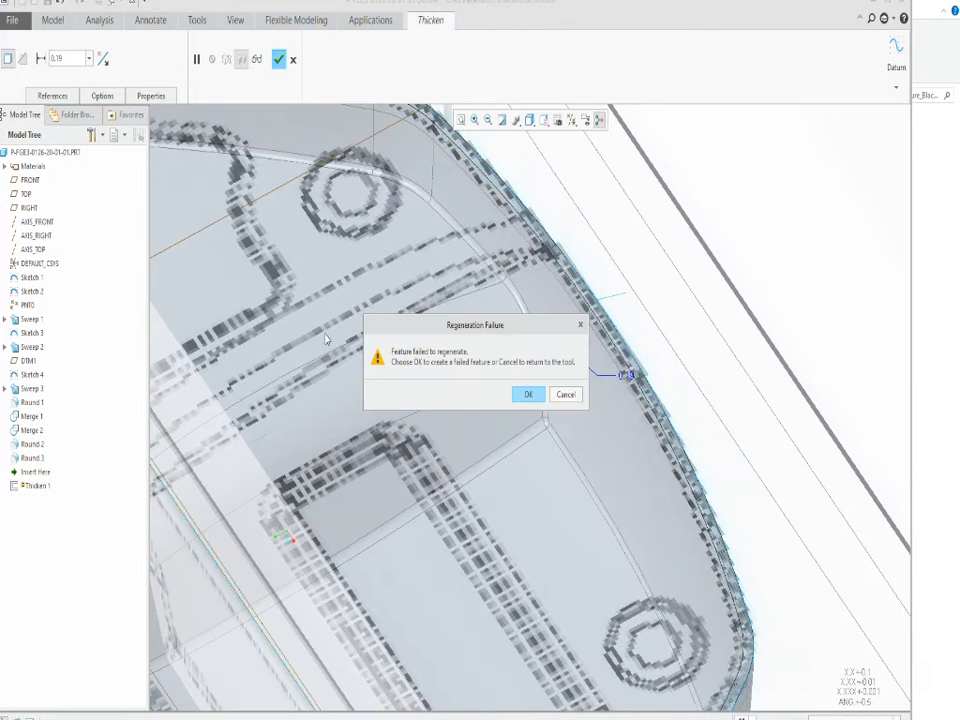
pyautogui.click(565, 395)
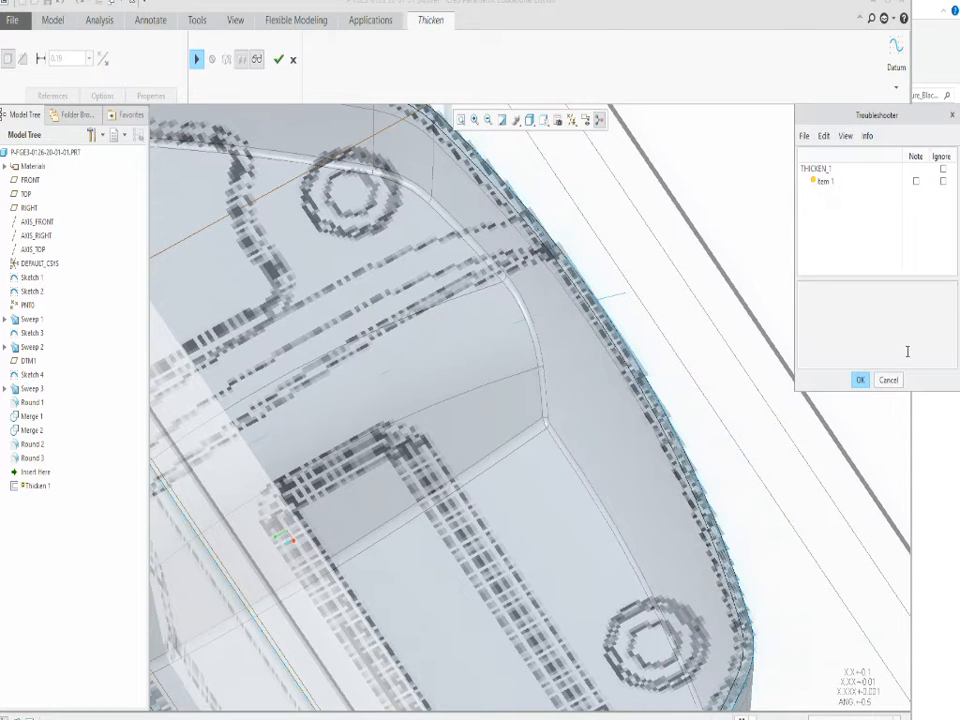
pyautogui.click(861, 379)
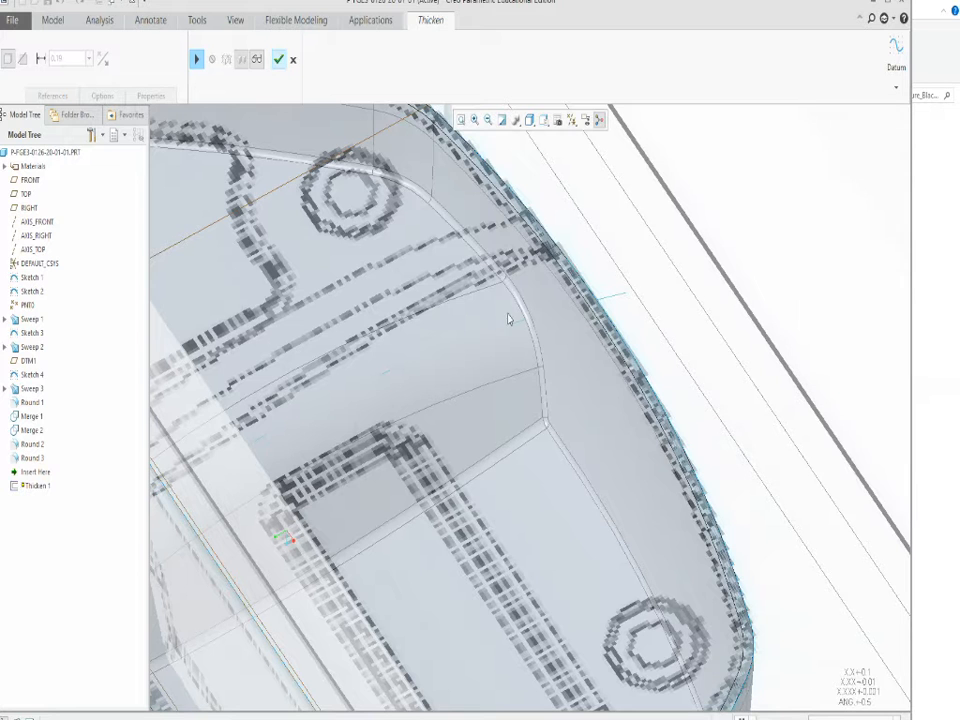
pyautogui.click(293, 60)
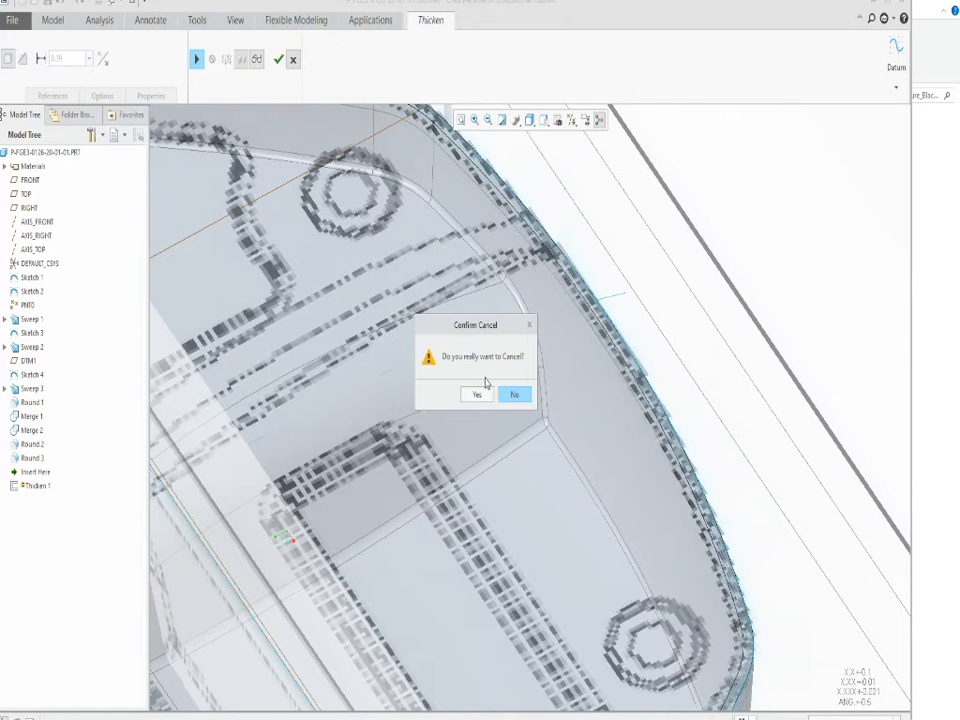
pyautogui.click(480, 400)
pyautogui.scroll(3, 535, 315)
pyautogui.moveTo(562, 335); pyautogui.dragTo(514, 499, button='middle')
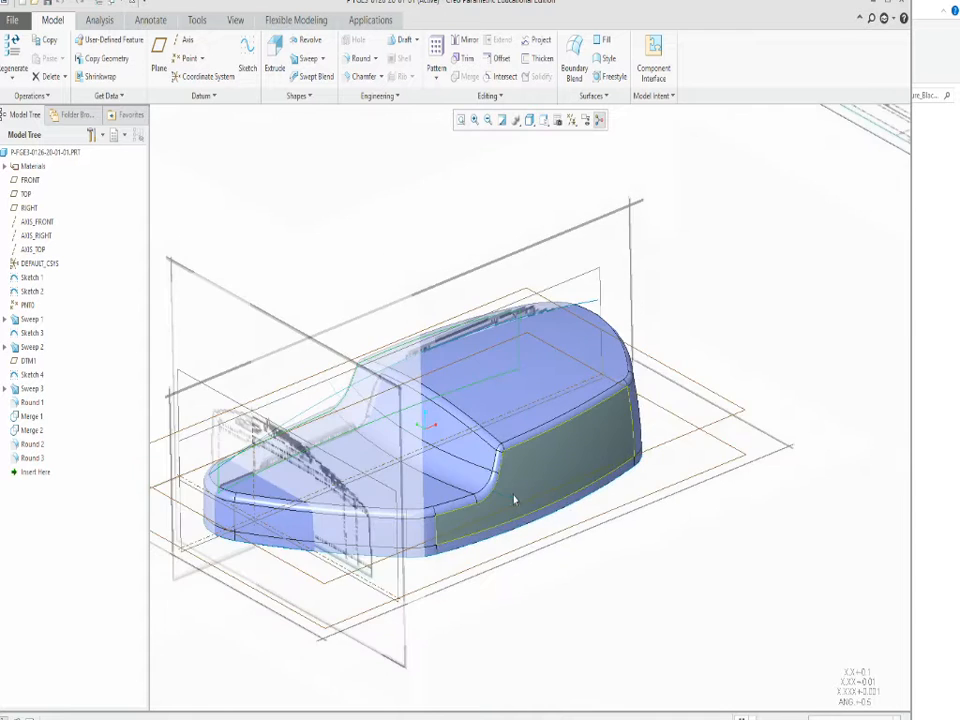
# Examine the small round surfaces that meet at the outer corner of the body's step.
pyautogui.scroll(-5, 506, 466)
pyautogui.scroll(-2, 480, 455)
pyautogui.click(443, 447)
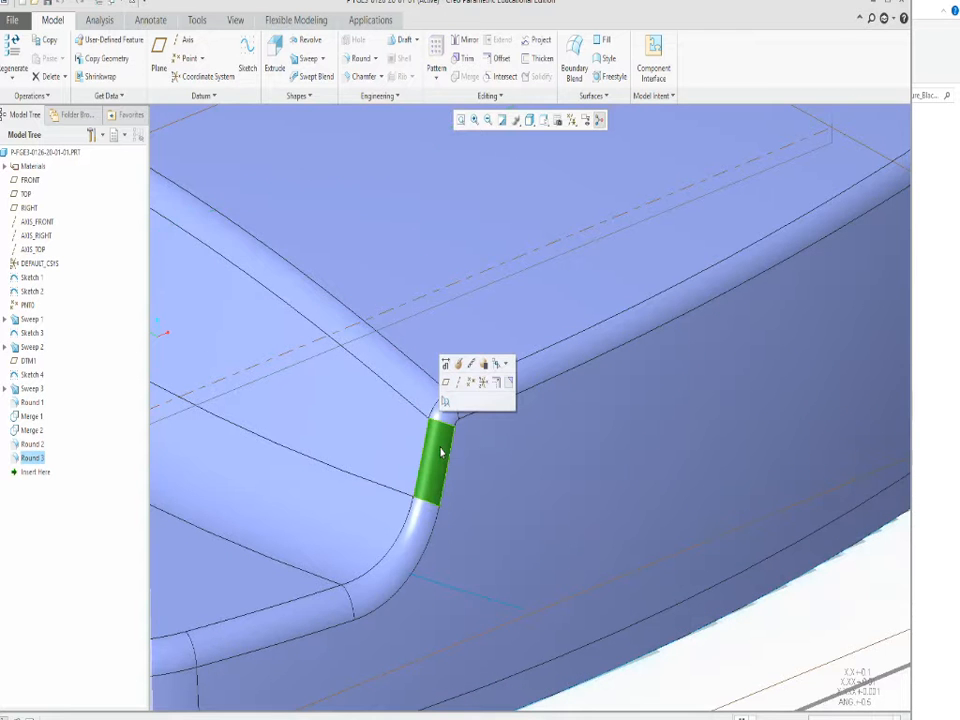
pyautogui.keyDown('ctrl'); pyautogui.click(415, 392); pyautogui.keyUp('ctrl')
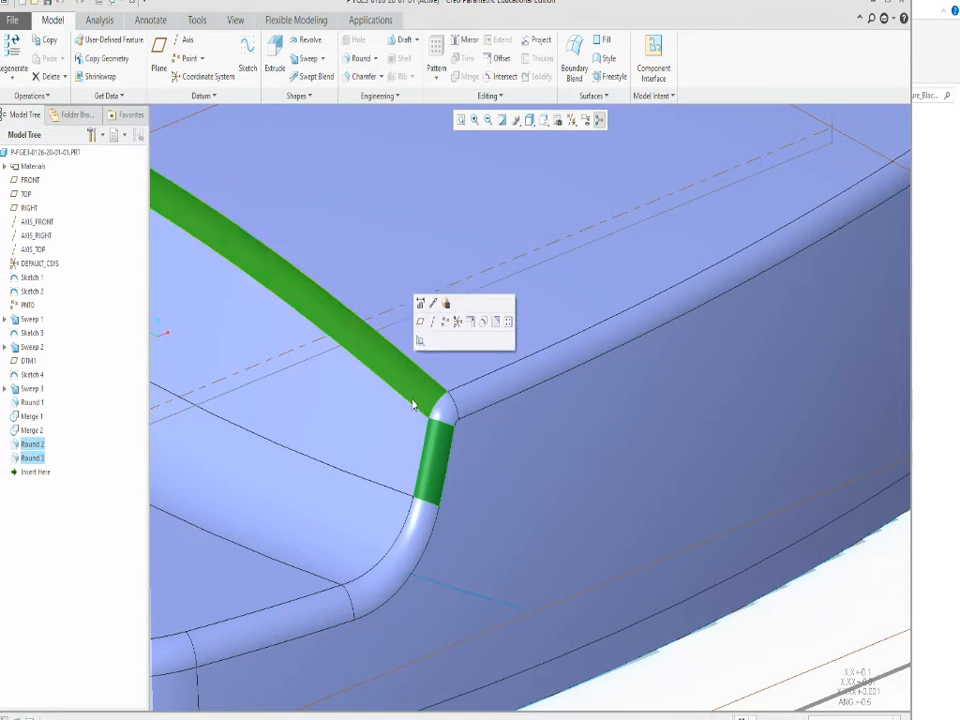
pyautogui.scroll(3, 428, 385)
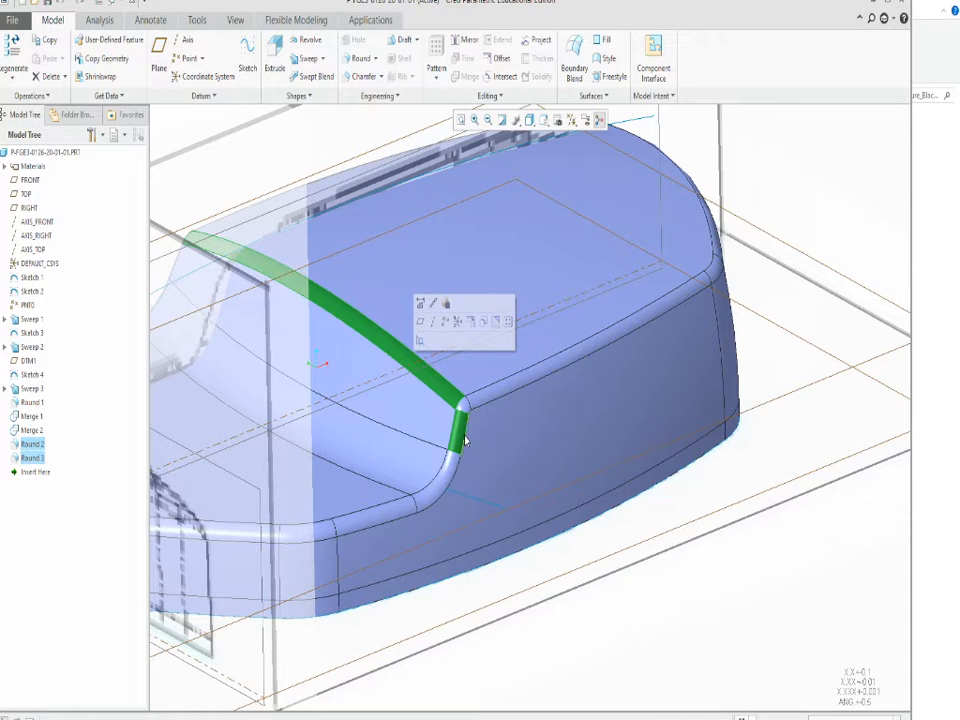
pyautogui.click(691, 598)
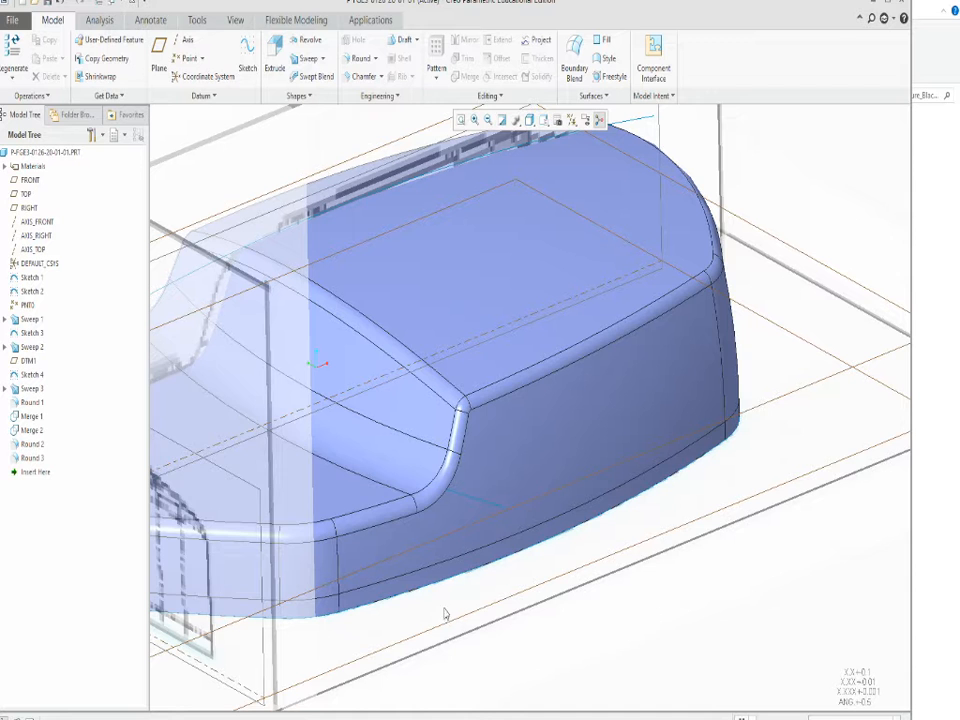
# Delete the perimeter edge round Round 3 and the step crest round Round 2 from the quilt.
pyautogui.click(35, 458)
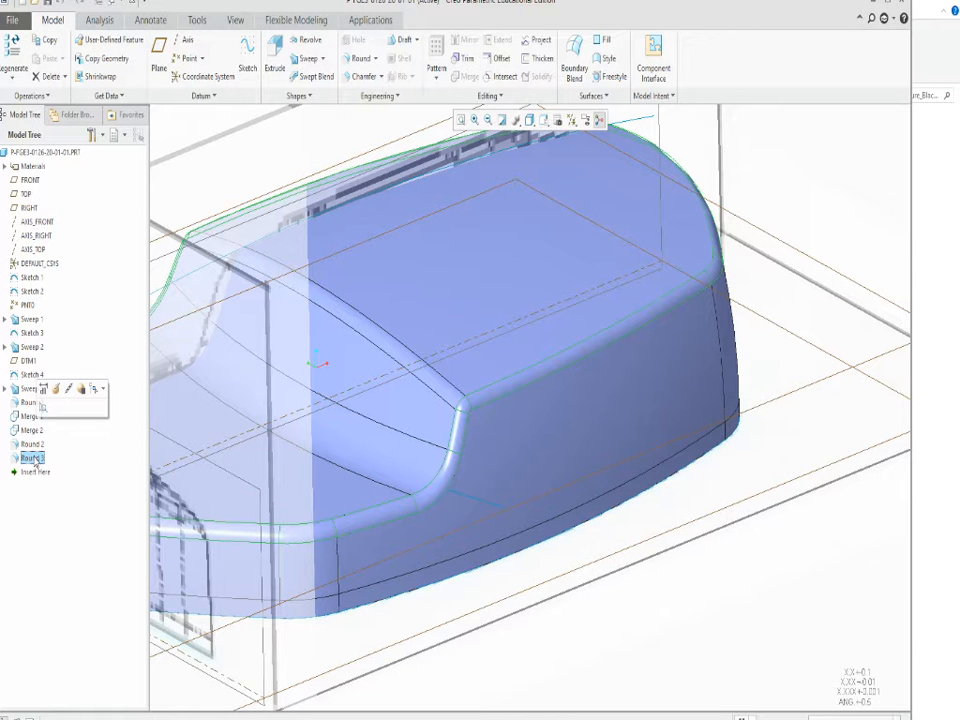
pyautogui.rightClick(35, 460)
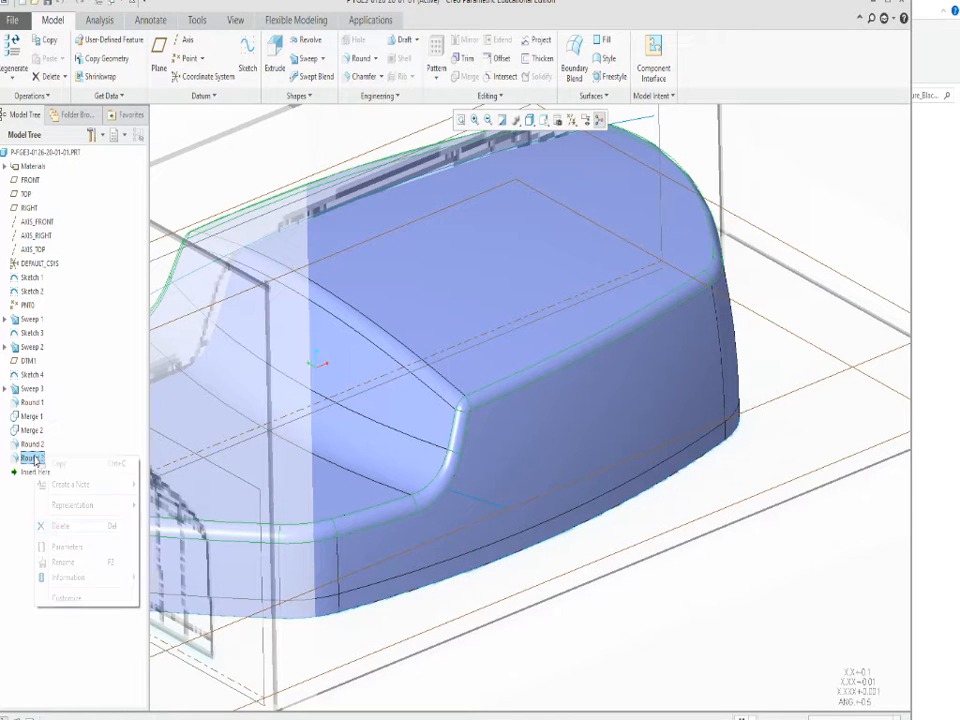
pyautogui.click(57, 526)
pyautogui.click(447, 388)
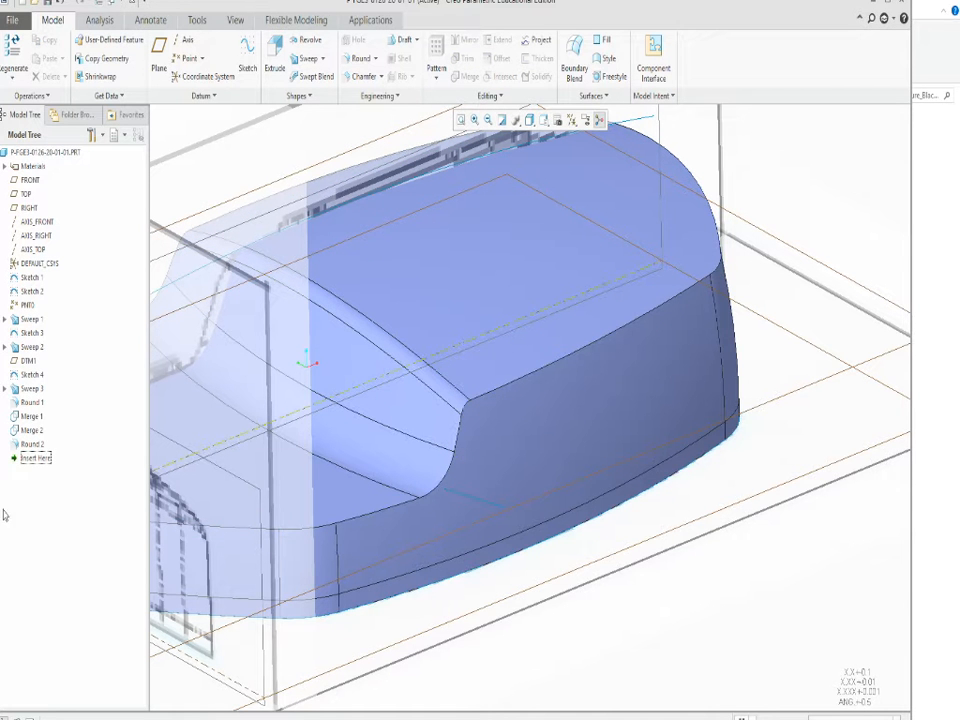
pyautogui.click(31, 444)
pyautogui.rightClick(31, 444)
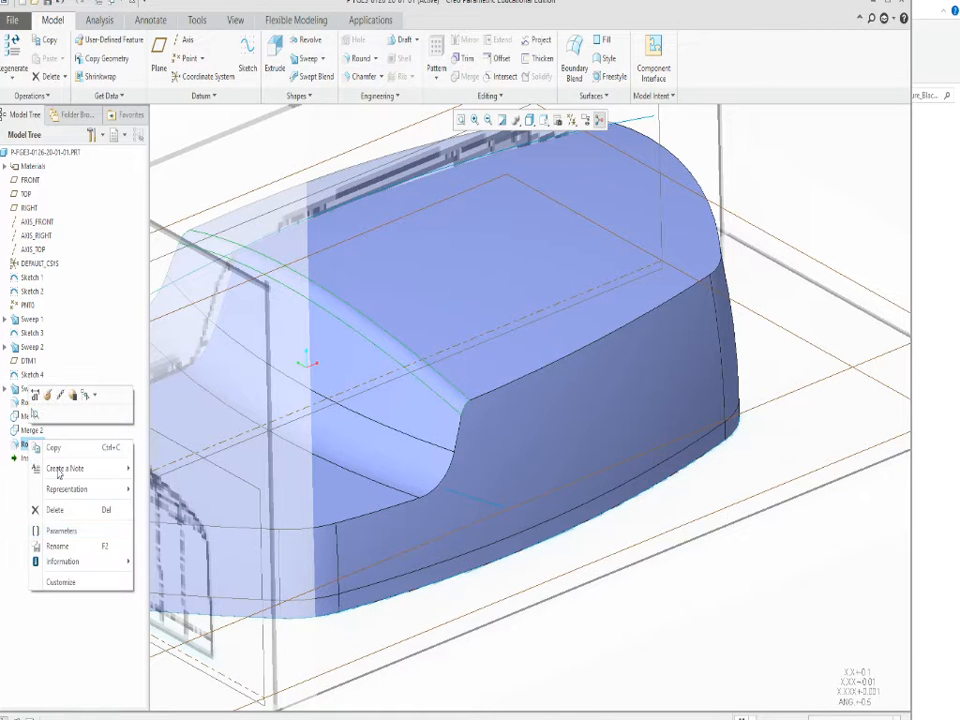
pyautogui.click(45, 508)
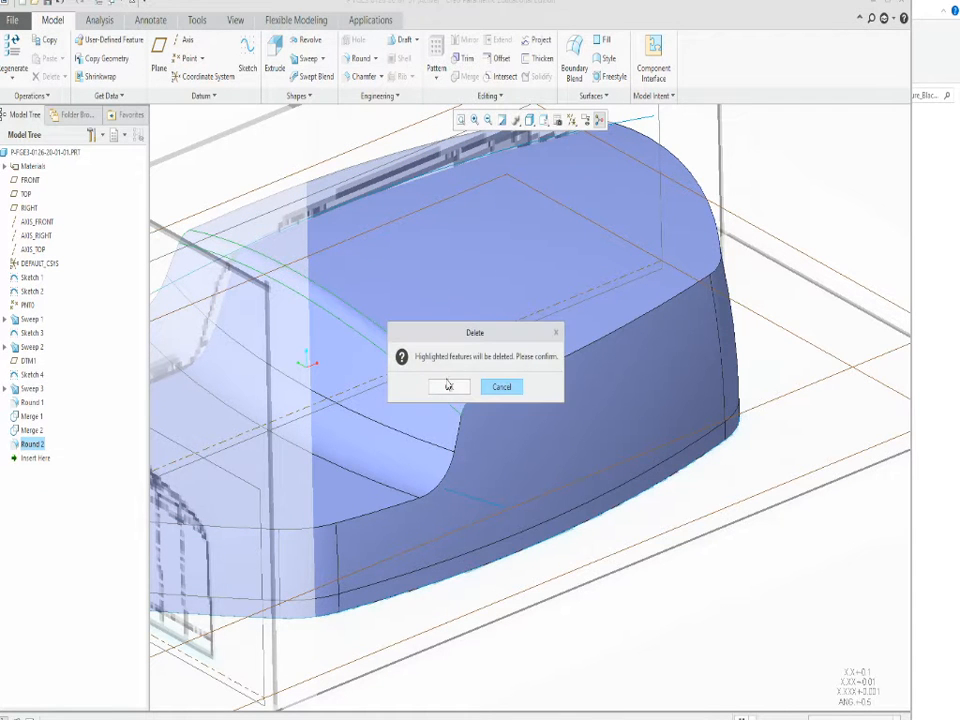
pyautogui.click(449, 386)
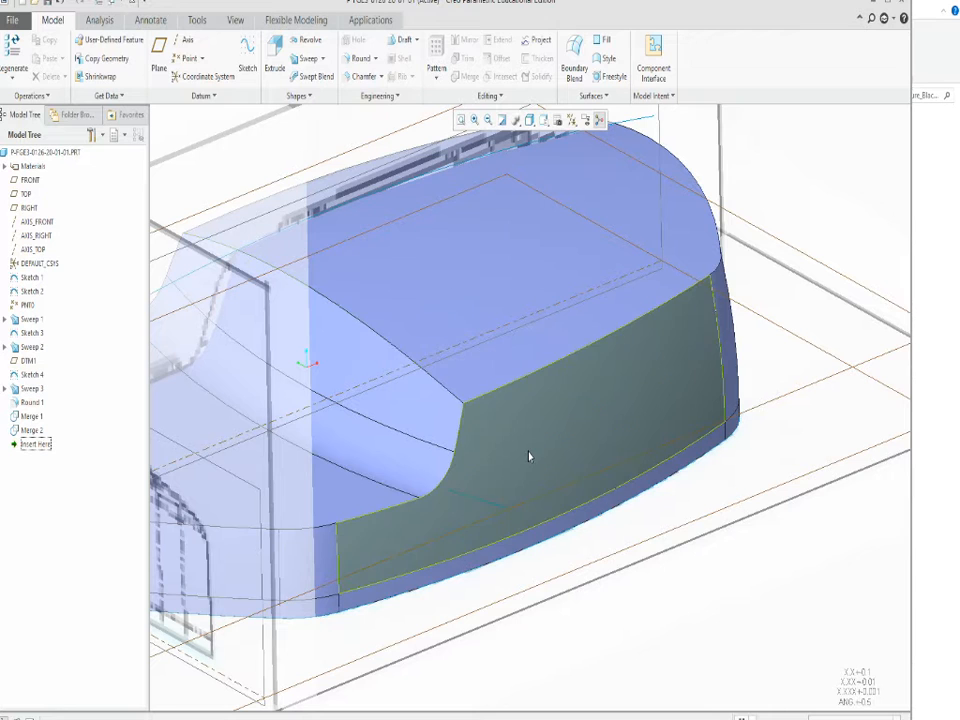
# Thicken the unrounded merged body quilt into a solid shell with a 0.15 wall.
pyautogui.click(530, 456)
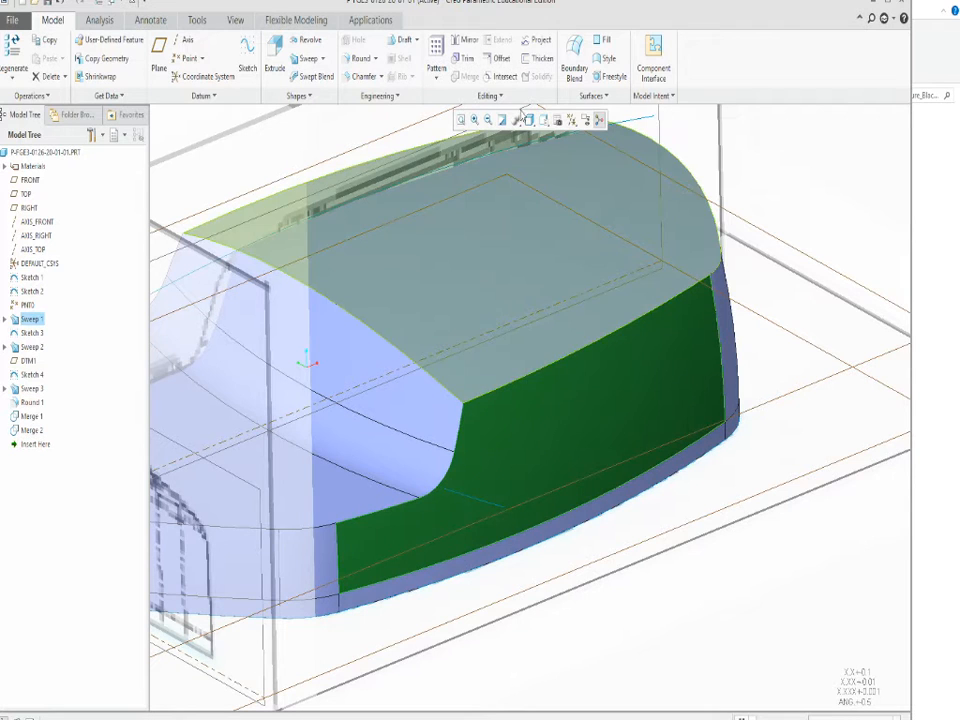
pyautogui.click(540, 60)
pyautogui.moveTo(602, 497); pyautogui.dragTo(621, 339, button='middle')
pyautogui.scroll(-3, 430, 558)
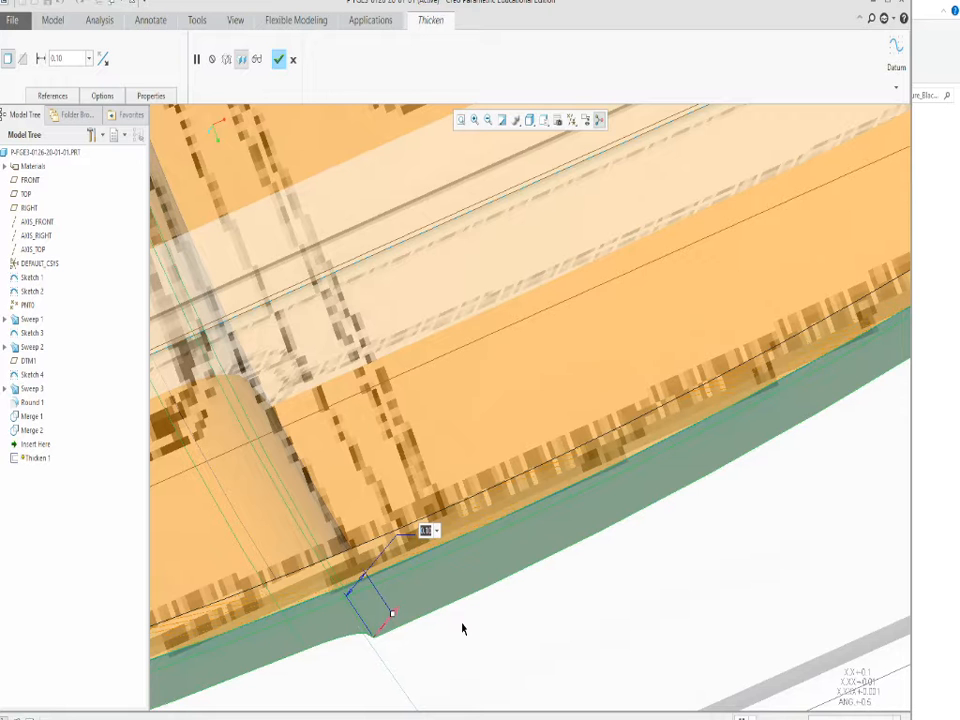
pyautogui.write('.')
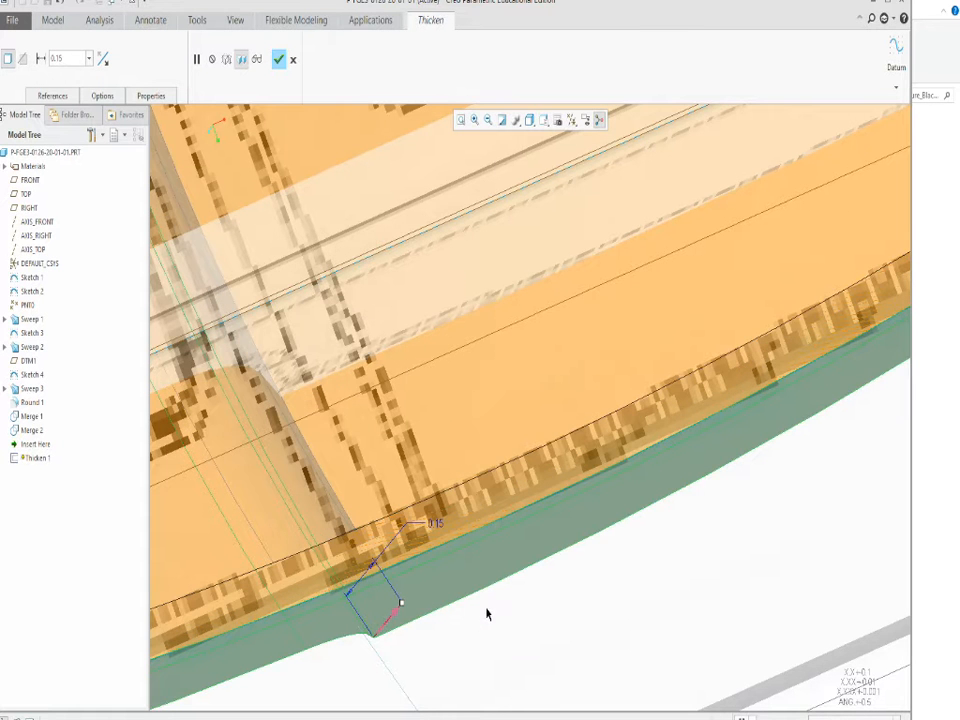
pyautogui.scroll(5, 497, 606)
pyautogui.click(279, 60)
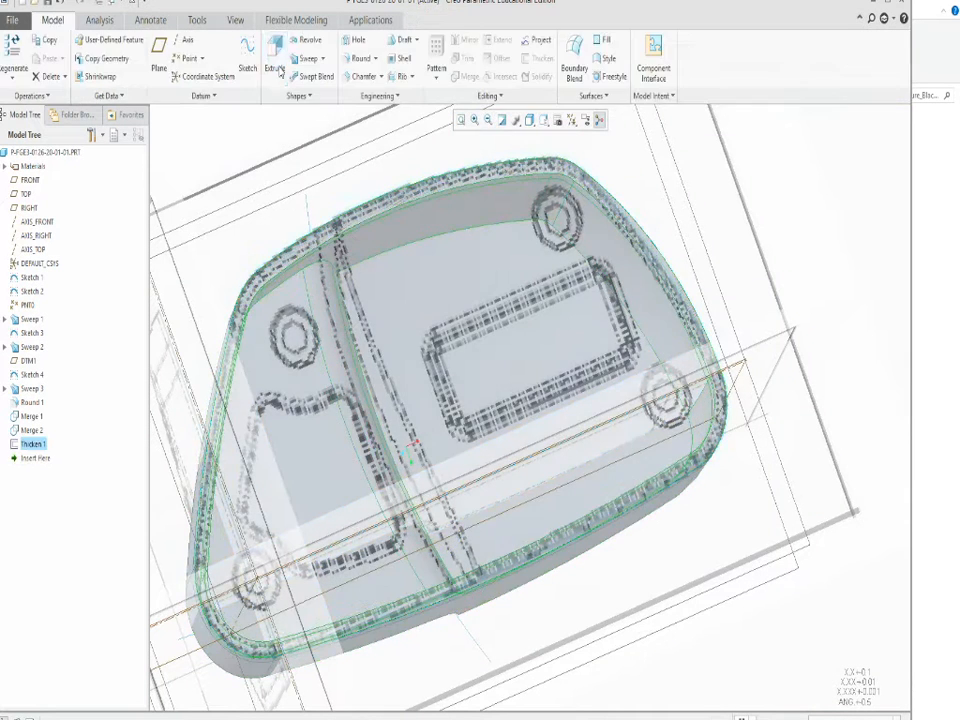
# Inspect the thickened shell from its open underside and switch to wireframe display to compare its step with the reference drawings.
pyautogui.scroll(-3, 412, 407)
pyautogui.scroll(4, 482, 488)
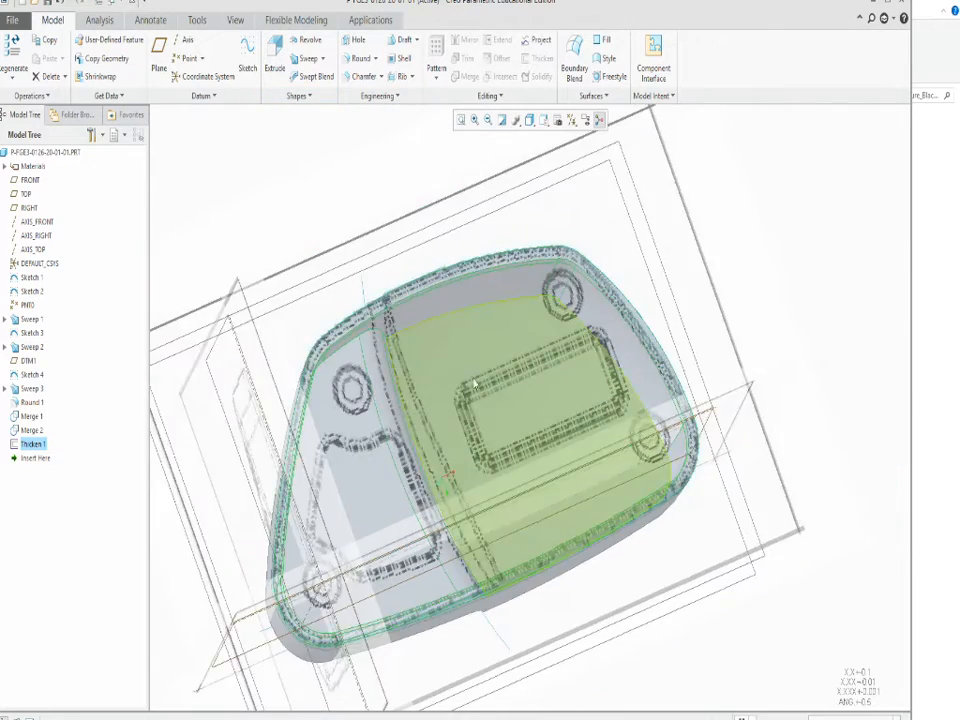
pyautogui.moveTo(474, 381); pyautogui.dragTo(572, 152, button='middle')
pyautogui.scroll(3, 411, 380)
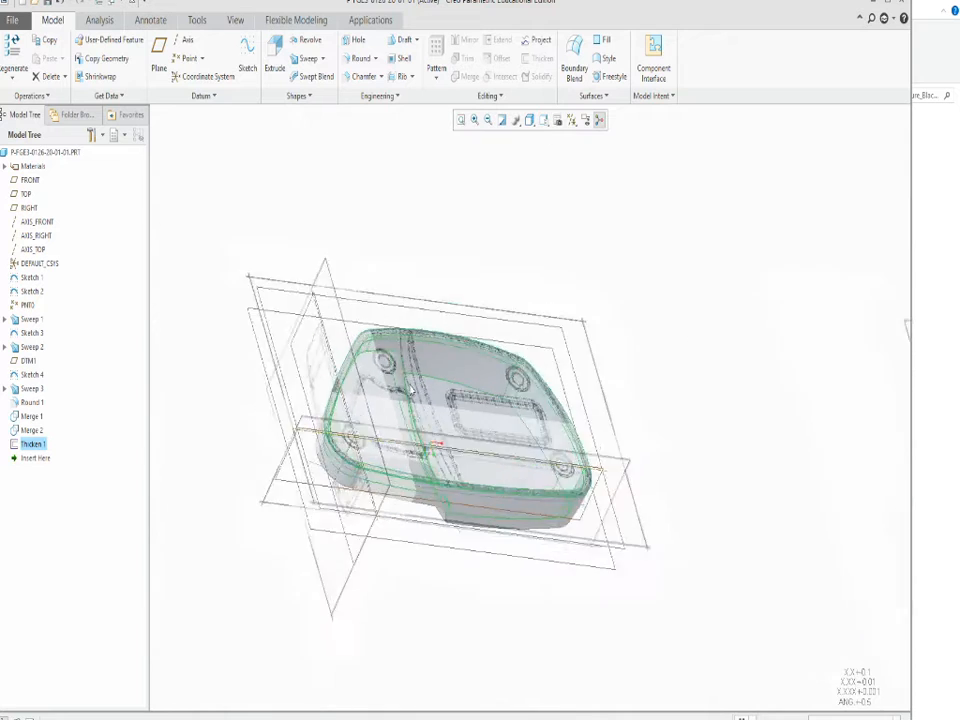
pyautogui.scroll(-3, 468, 398)
pyautogui.moveTo(401, 385); pyautogui.dragTo(532, 170, button='middle')
pyautogui.click(537, 213)
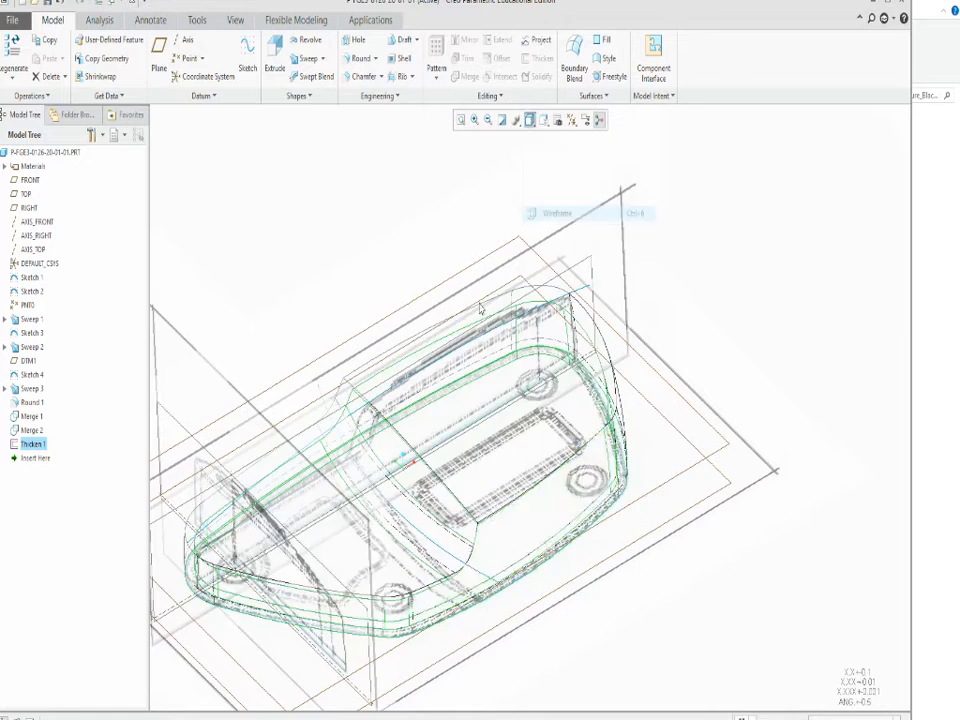
pyautogui.scroll(3, 510, 545)
pyautogui.scroll(-4, 455, 548)
pyautogui.moveTo(449, 540); pyautogui.dragTo(506, 413, button='middle')
pyautogui.scroll(-5, 506, 413)
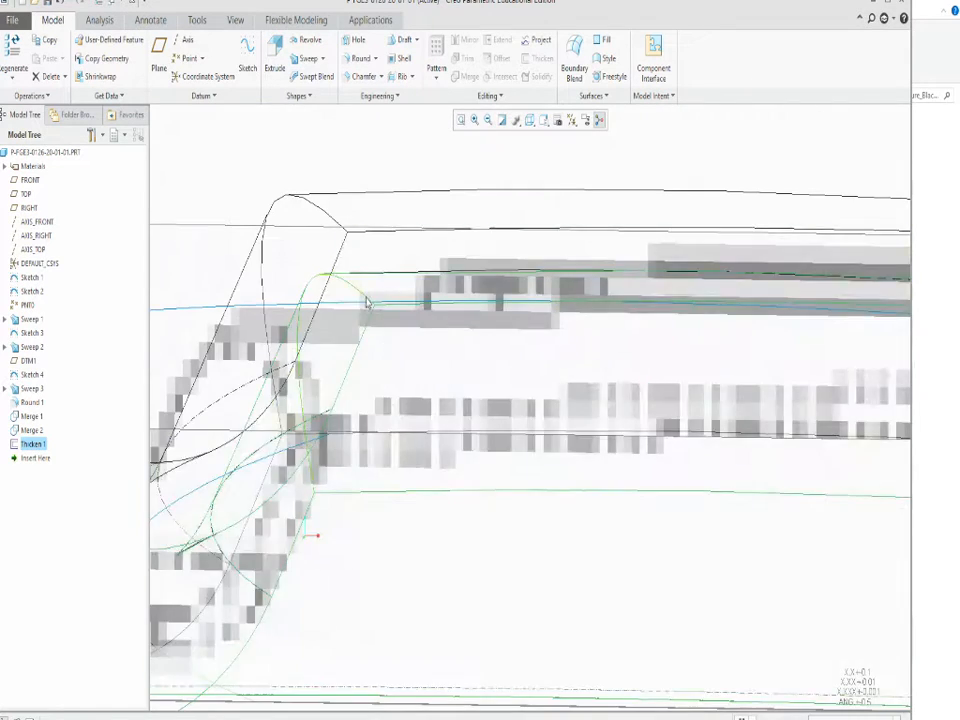
pyautogui.scroll(5, 330, 275)
# Round the outer crest edge of the shell's step with a 0.12 radius.
pyautogui.click(312, 203)
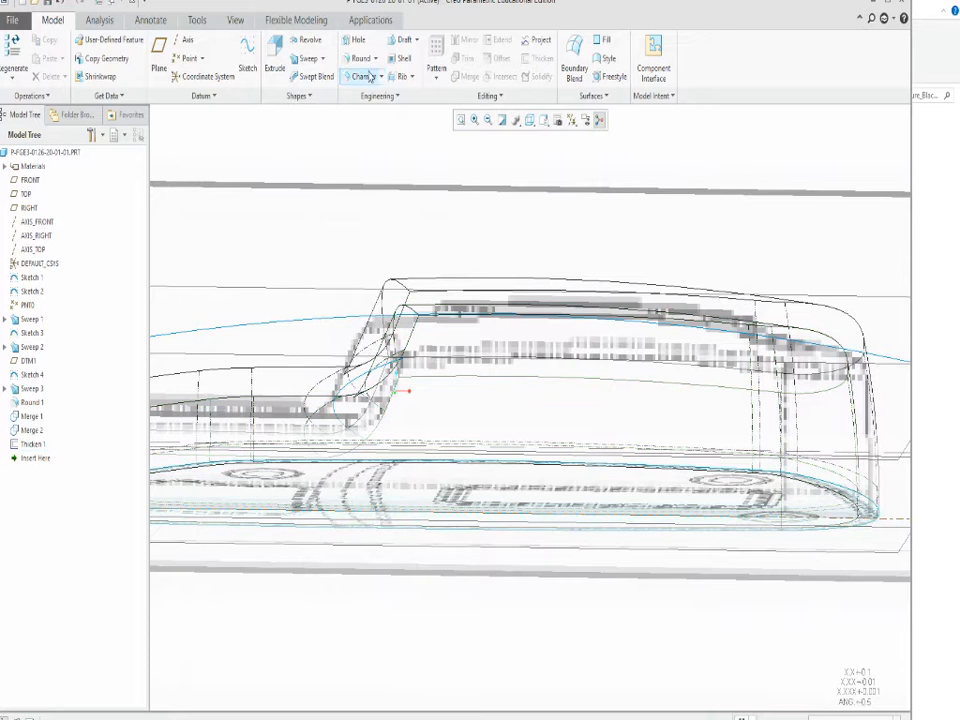
pyautogui.click(357, 60)
pyautogui.scroll(-2, 390, 289)
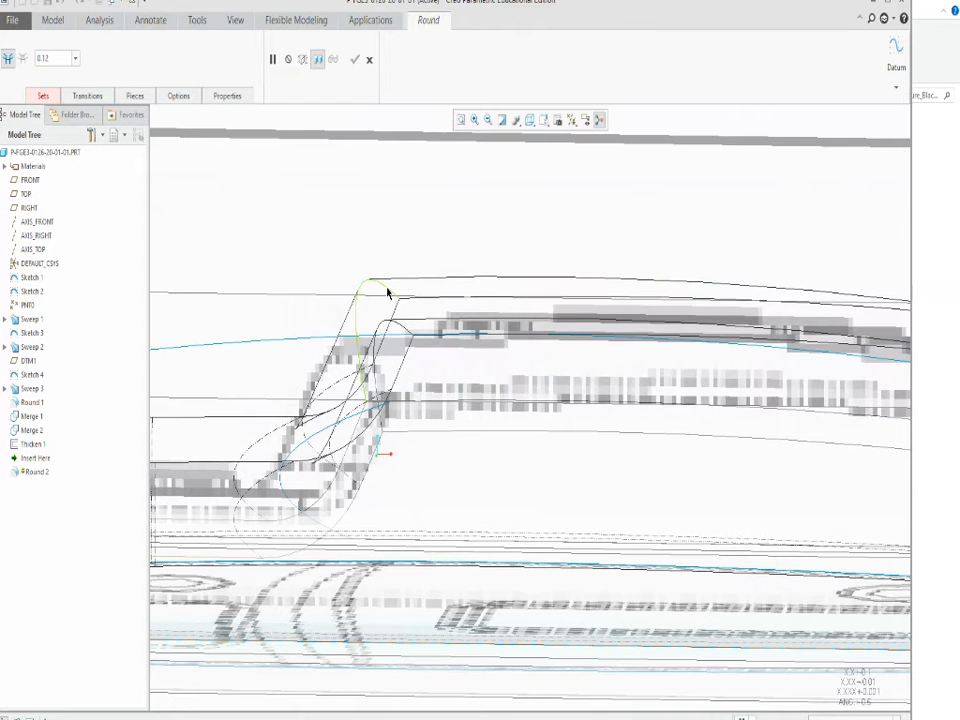
pyautogui.click(386, 291)
pyautogui.scroll(-3, 369, 291)
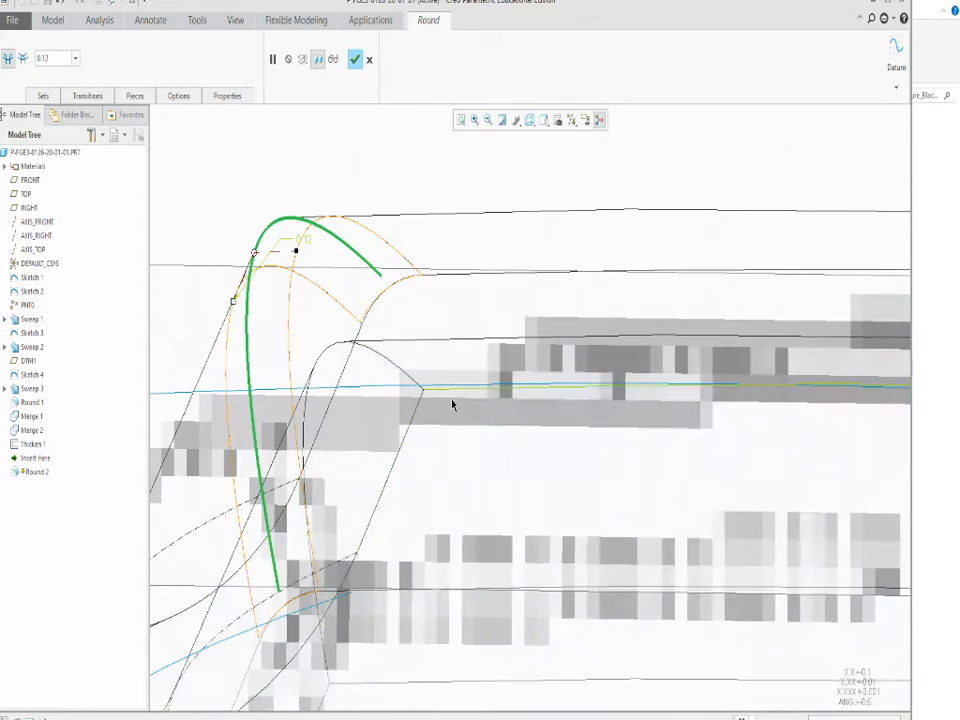
pyautogui.click(355, 59)
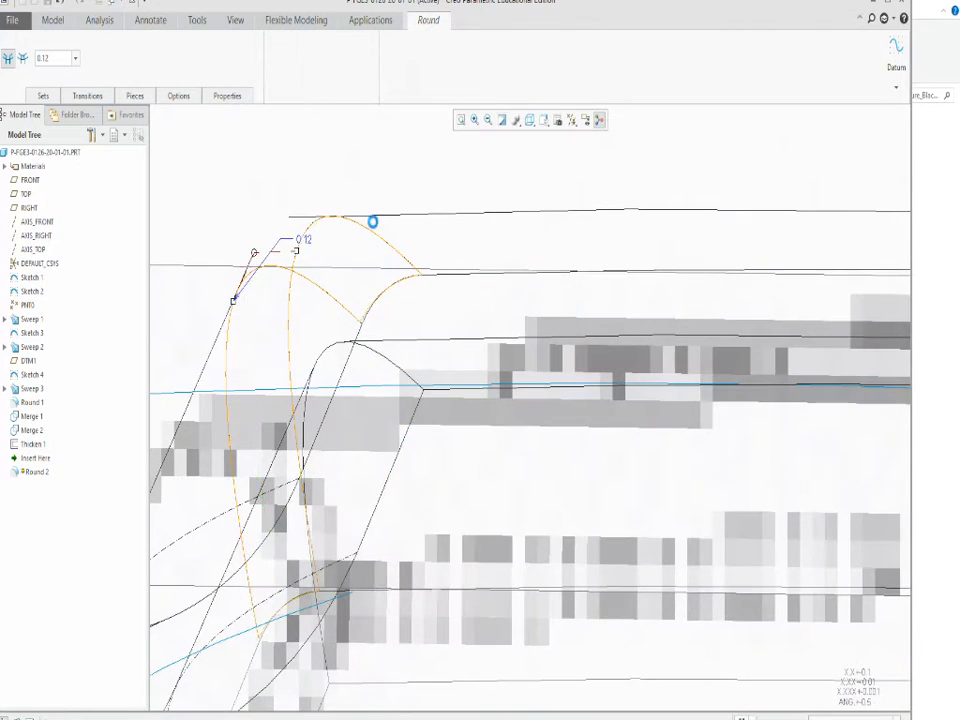
# Round the inner crest edge of the shell's step with a 0.20 radius.
pyautogui.scroll(4, 417, 276)
pyautogui.moveTo(450, 429); pyautogui.dragTo(445, 256, button='middle')
pyautogui.scroll(4, 435, 308)
pyautogui.scroll(-4, 461, 230)
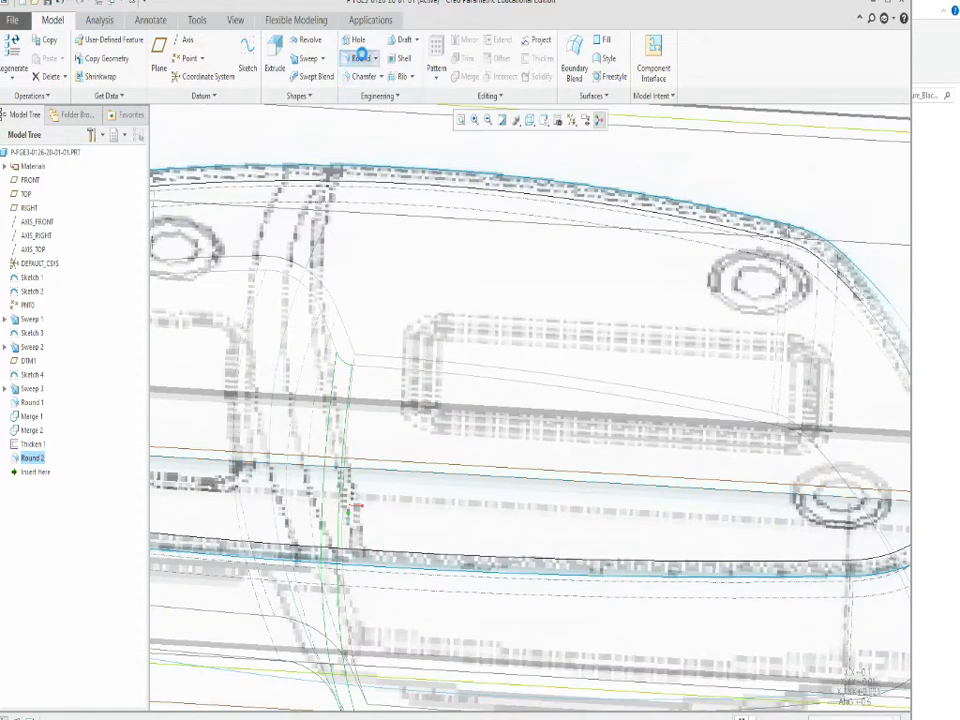
pyautogui.click(362, 56)
pyautogui.click(356, 369)
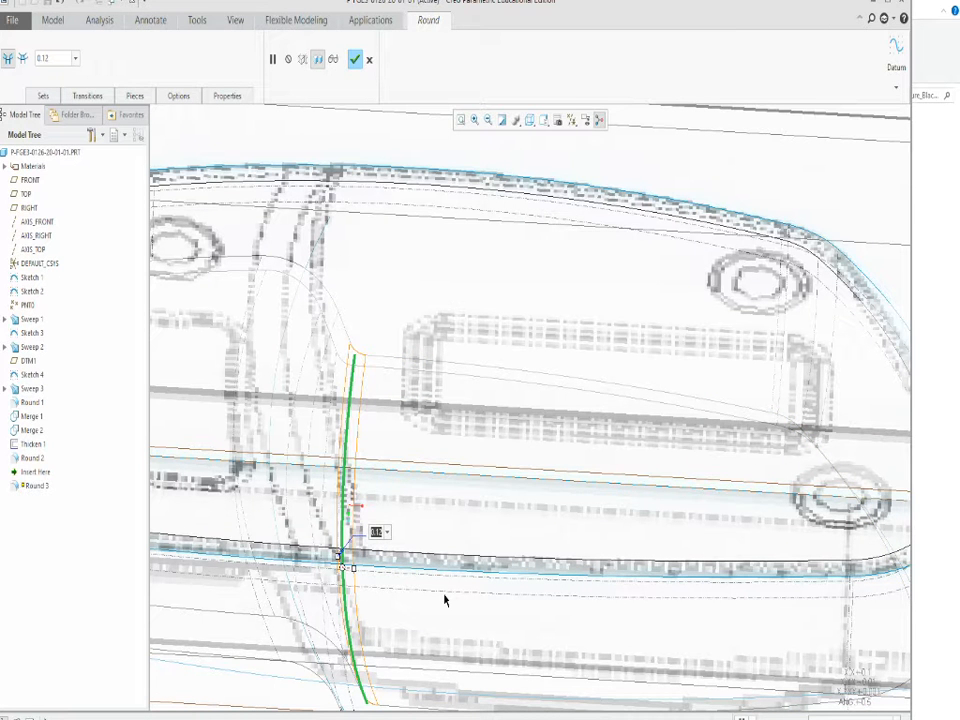
pyautogui.write('0.2')
pyautogui.press('Return')
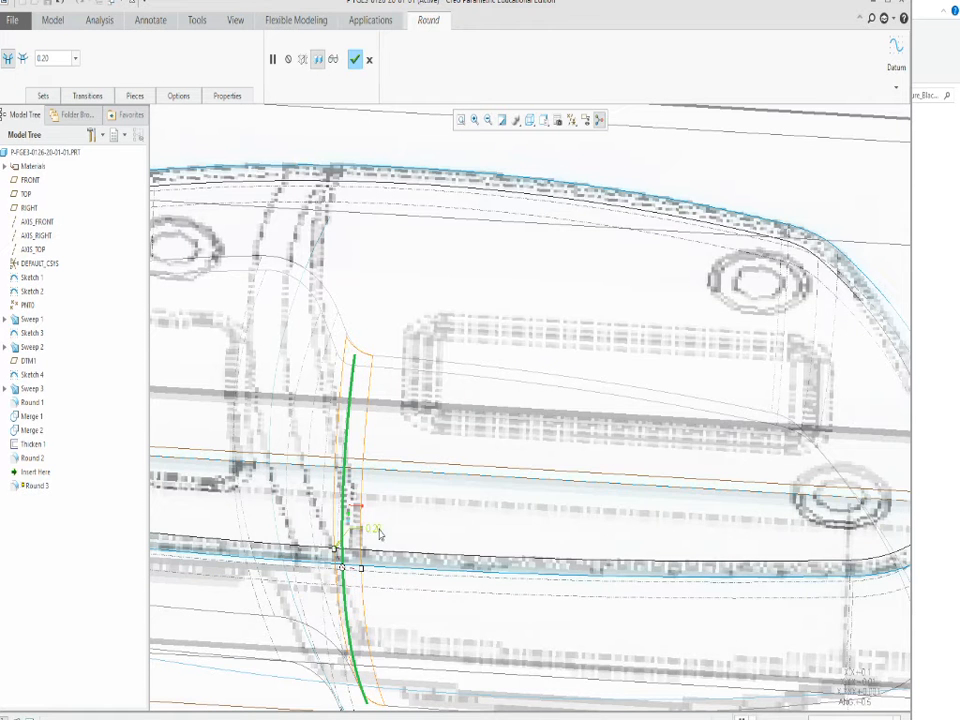
pyautogui.scroll(-4, 383, 533)
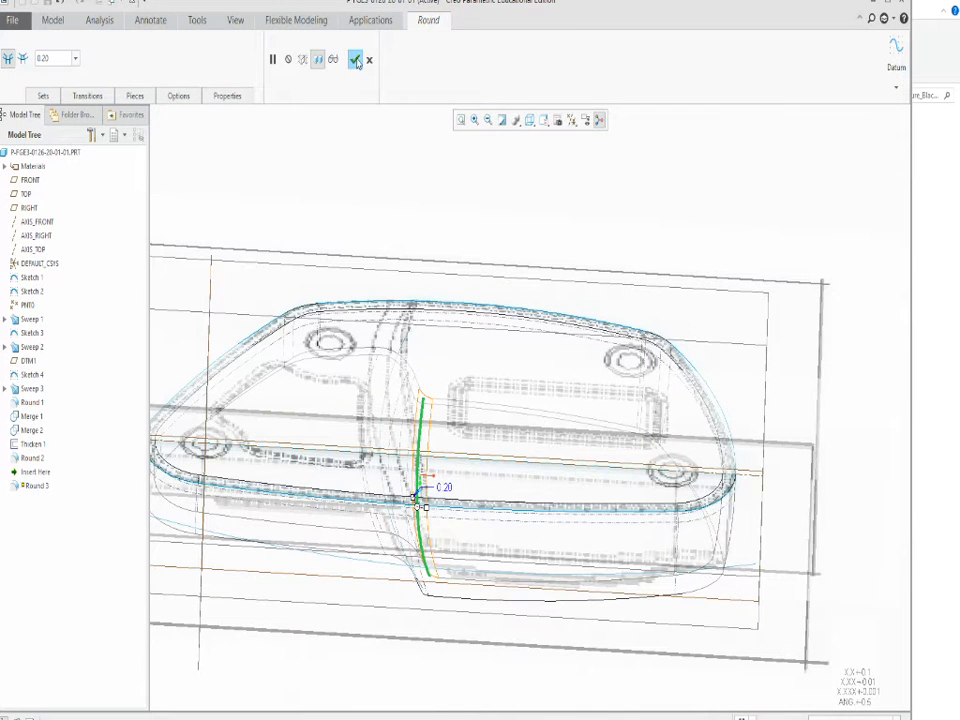
pyautogui.click(356, 60)
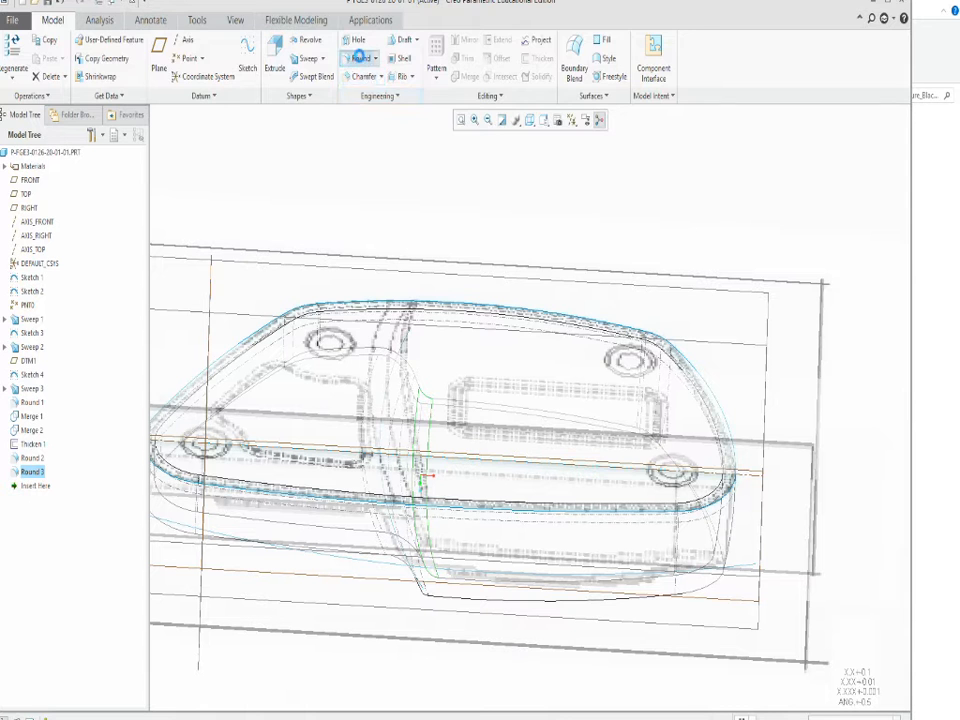
# Round the inner edge chain around the shell's upper perimeter with a 0.20 radius.
pyautogui.click(359, 58)
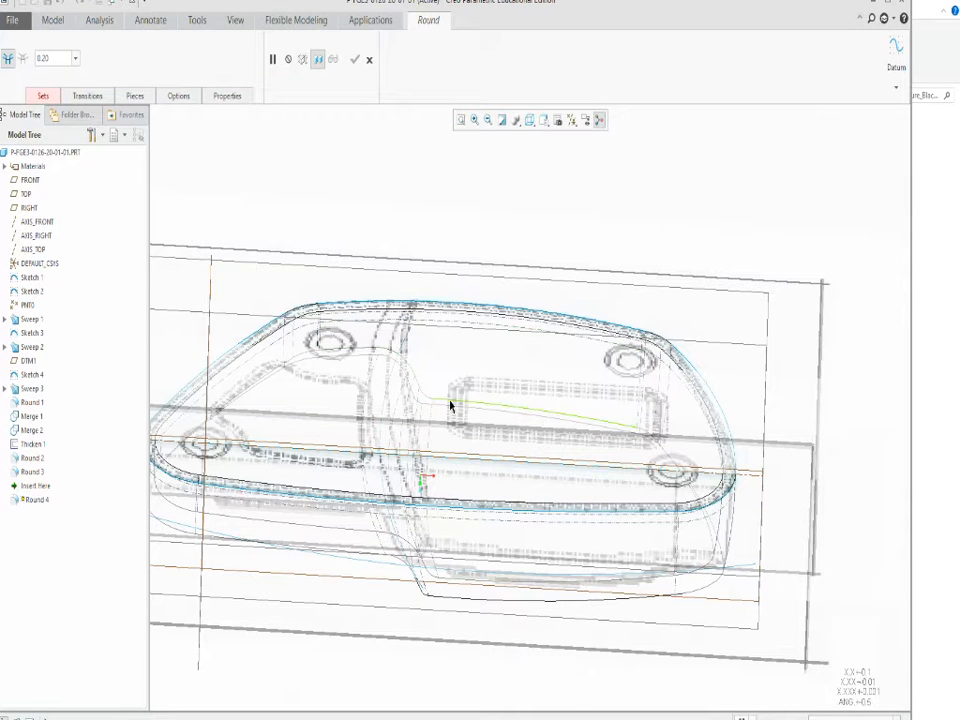
pyautogui.click(450, 405)
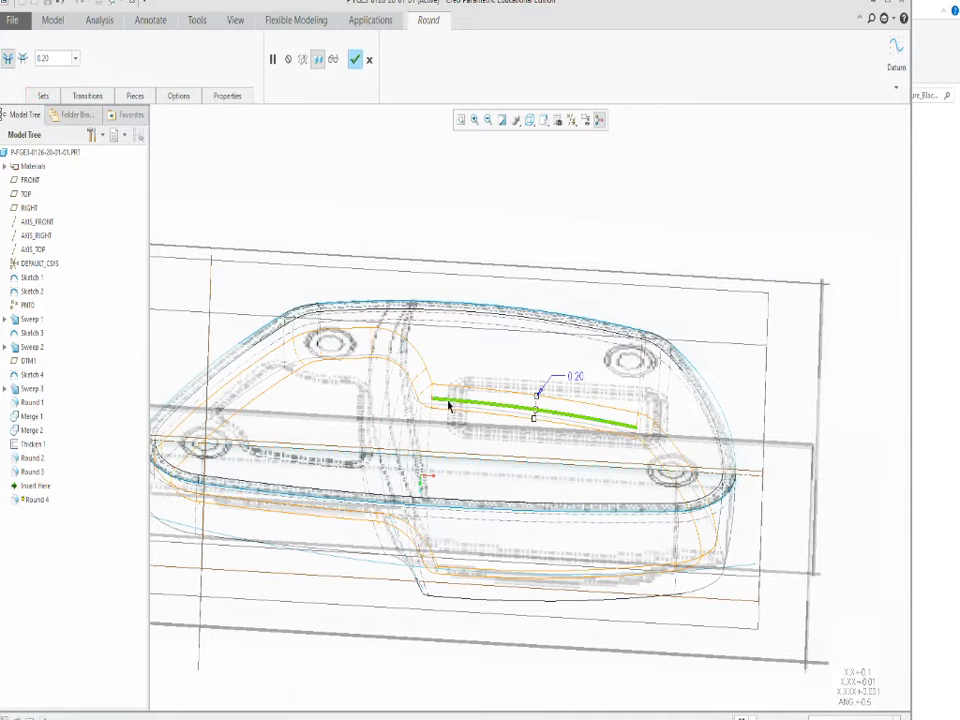
pyautogui.click(355, 59)
# Round the outer edge chain around the shell's upper perimeter with a 0.10 radius.
pyautogui.moveTo(430, 410); pyautogui.dragTo(378, 118, button='middle')
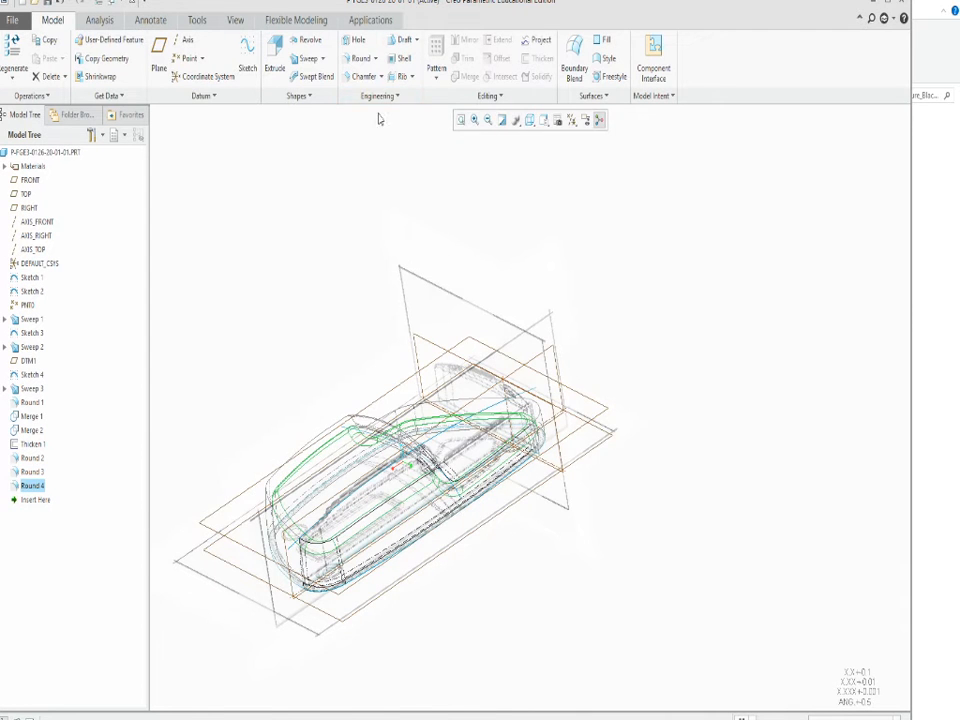
pyautogui.click(363, 62)
pyautogui.scroll(3, 318, 404)
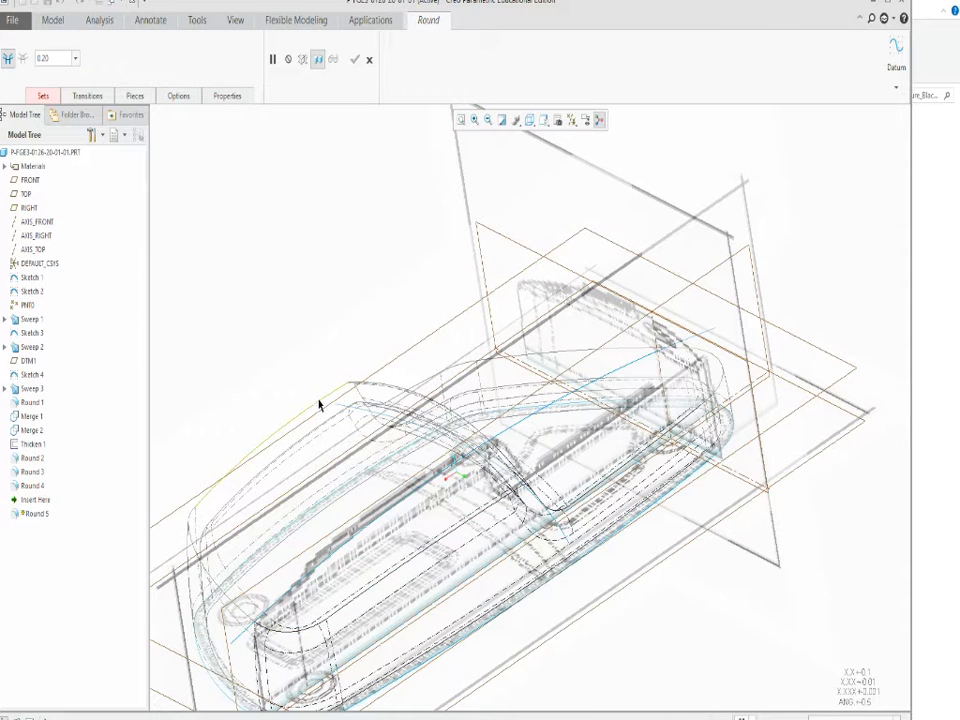
pyautogui.click(318, 404)
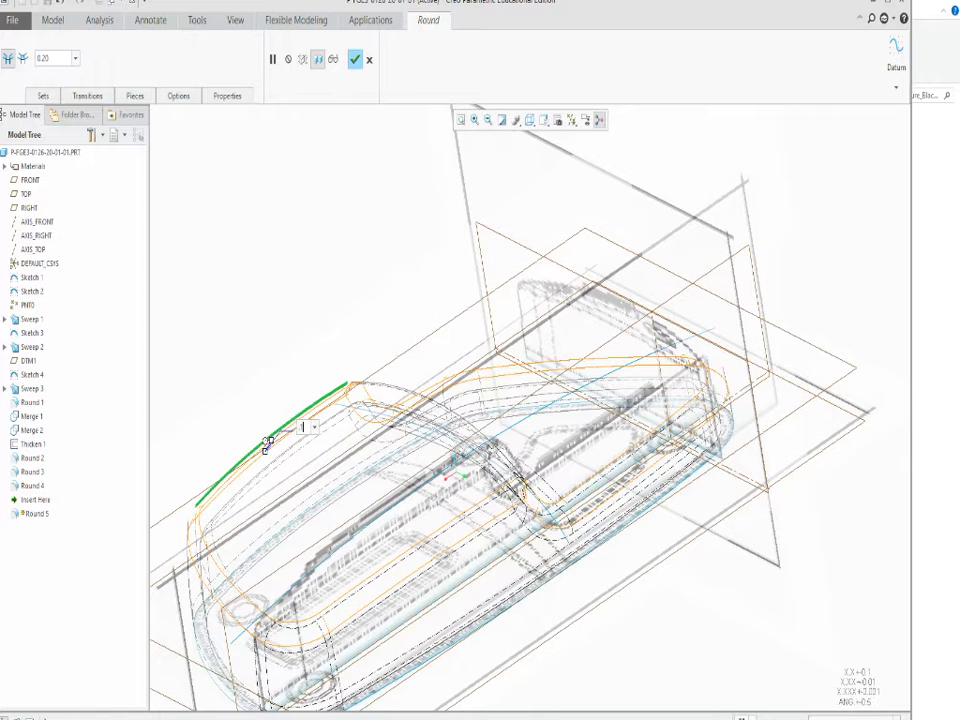
pyautogui.press('Return')
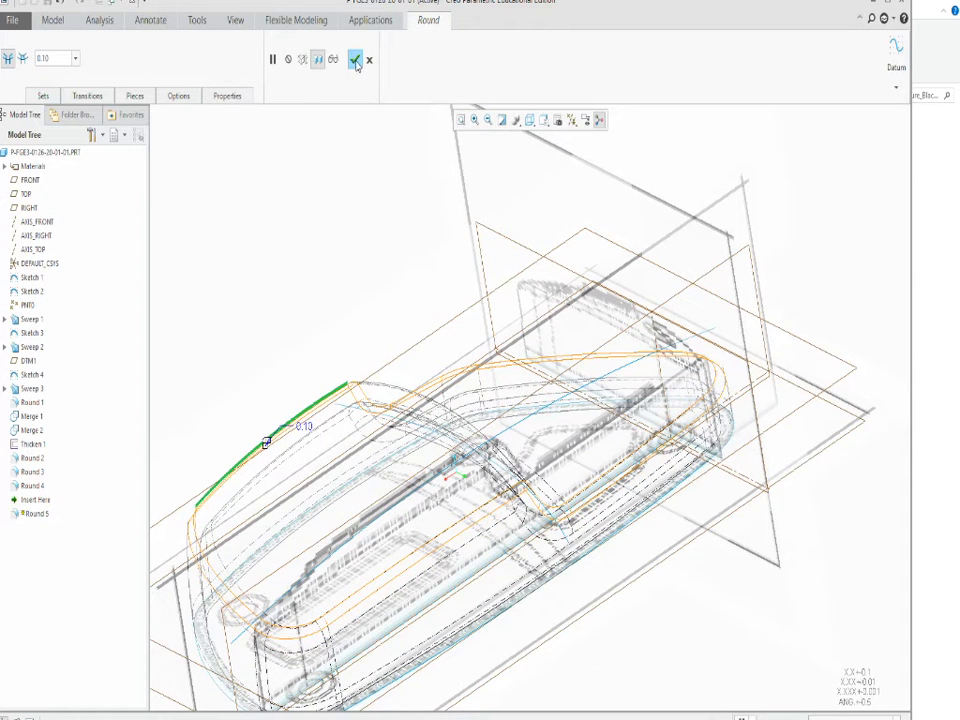
pyautogui.click(356, 62)
# Switch the model to shaded display with edges and check the rounded outer shell.
pyautogui.scroll(-2, 375, 242)
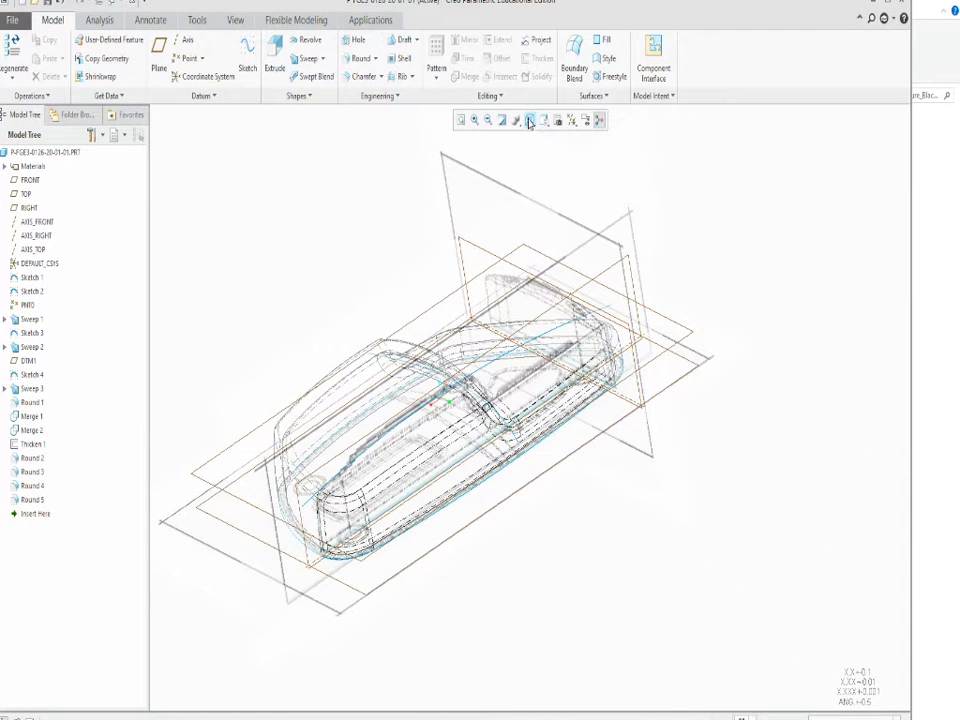
pyautogui.click(530, 121)
pyautogui.click(575, 158)
pyautogui.scroll(3, 344, 320)
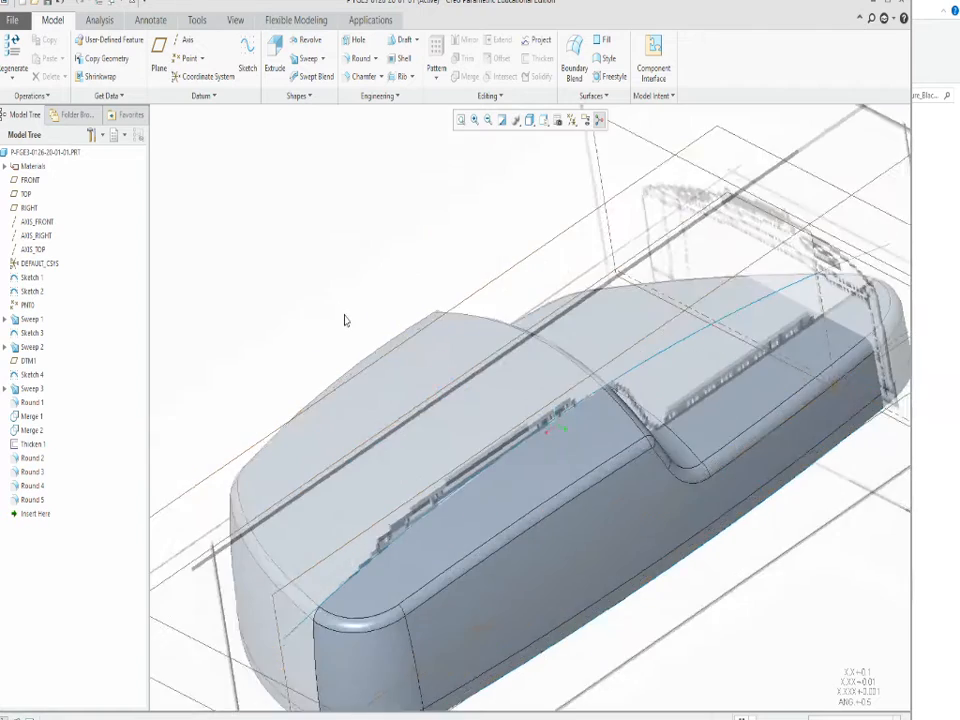
# Examine the shell's open rim up close, comparing its end face with the traced reference outline.
pyautogui.moveTo(344, 320)
pyautogui.mouseDown(button='middle')
pyautogui.moveTo(296, 304)
pyautogui.moveTo(264, 330)
pyautogui.moveTo(302, 328)
pyautogui.moveTo(341, 372)
pyautogui.moveTo(341, 399)
pyautogui.moveTo(349, 388)
pyautogui.moveTo(375, 467)
pyautogui.moveTo(369, 321)
pyautogui.moveTo(384, 465)
pyautogui.moveTo(322, 372)
pyautogui.moveTo(375, 416)
pyautogui.moveTo(380, 446)
pyautogui.mouseUp(button='middle')
pyautogui.scroll(4, 380, 446)
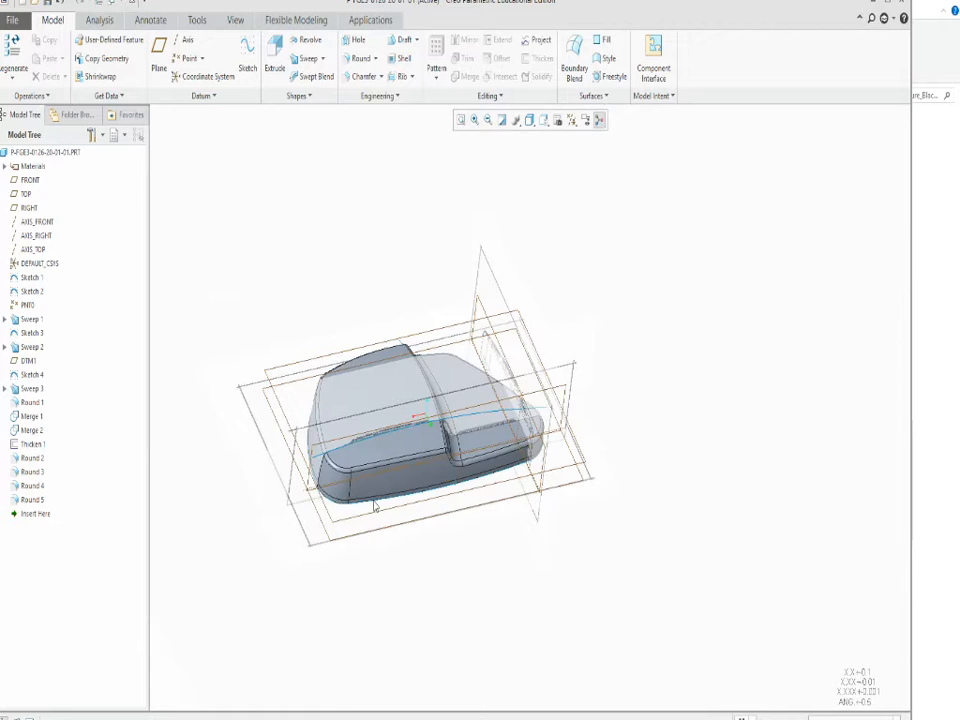
pyautogui.moveTo(375, 506)
pyautogui.mouseDown(button='middle')
pyautogui.moveTo(384, 206)
pyautogui.moveTo(402, 271)
pyautogui.mouseUp(button='middle')
pyautogui.scroll(-4, 289, 422)
pyautogui.moveTo(303, 428); pyautogui.dragTo(296, 377, button='middle')
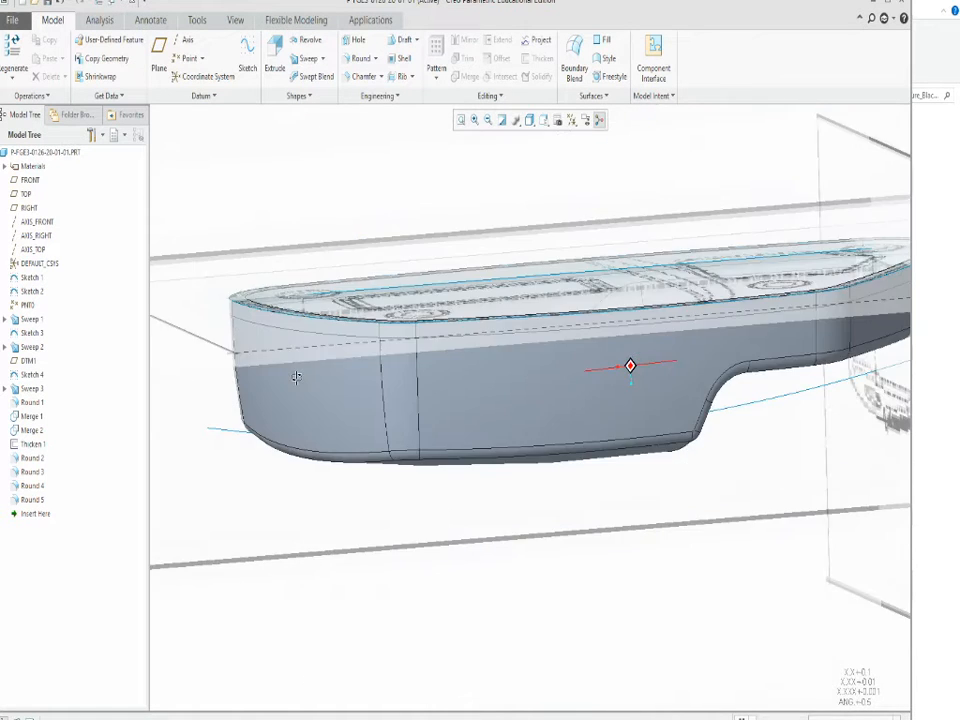
pyautogui.scroll(-5, 296, 377)
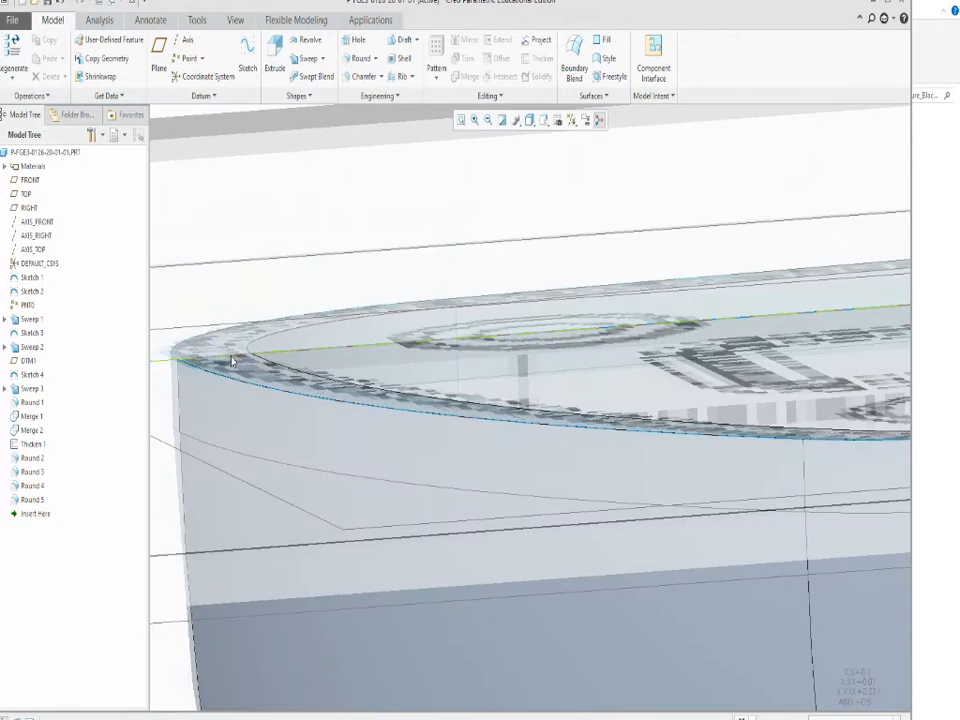
pyautogui.click(232, 362)
pyautogui.moveTo(232, 362); pyautogui.dragTo(323, 463, button='middle')
pyautogui.scroll(-5, 306, 379)
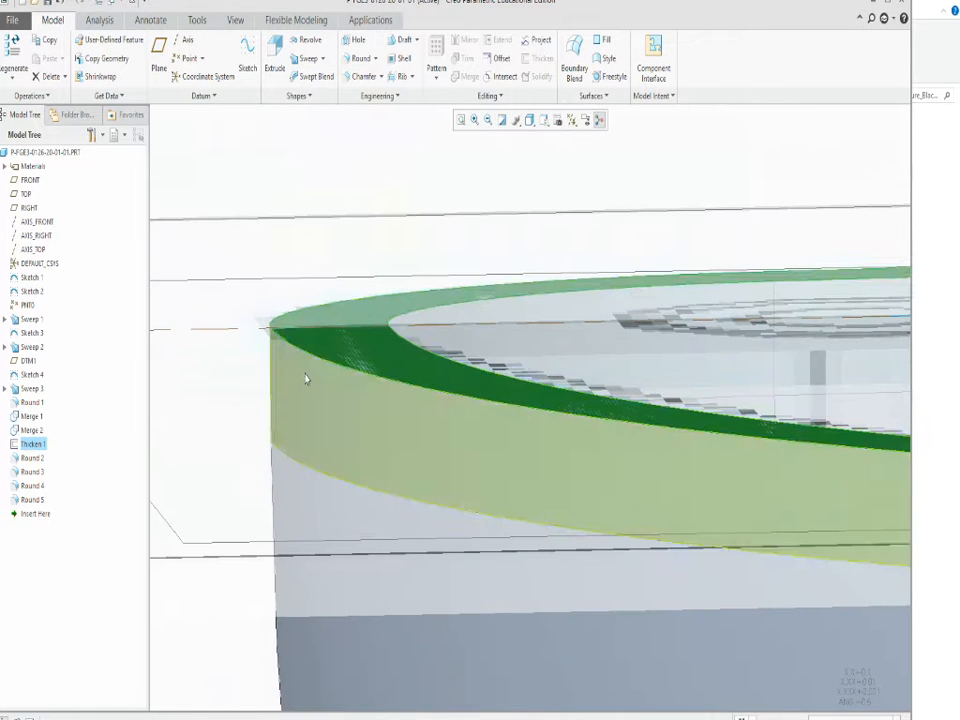
pyautogui.scroll(5, 311, 396)
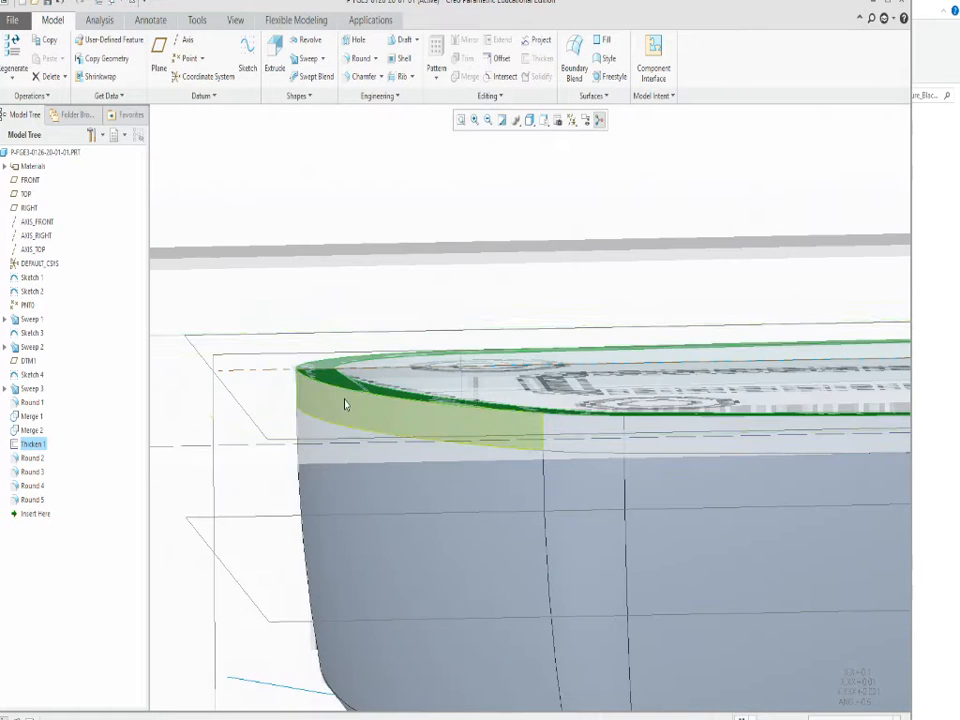
pyautogui.scroll(-3, 311, 397)
pyautogui.scroll(-4, 311, 393)
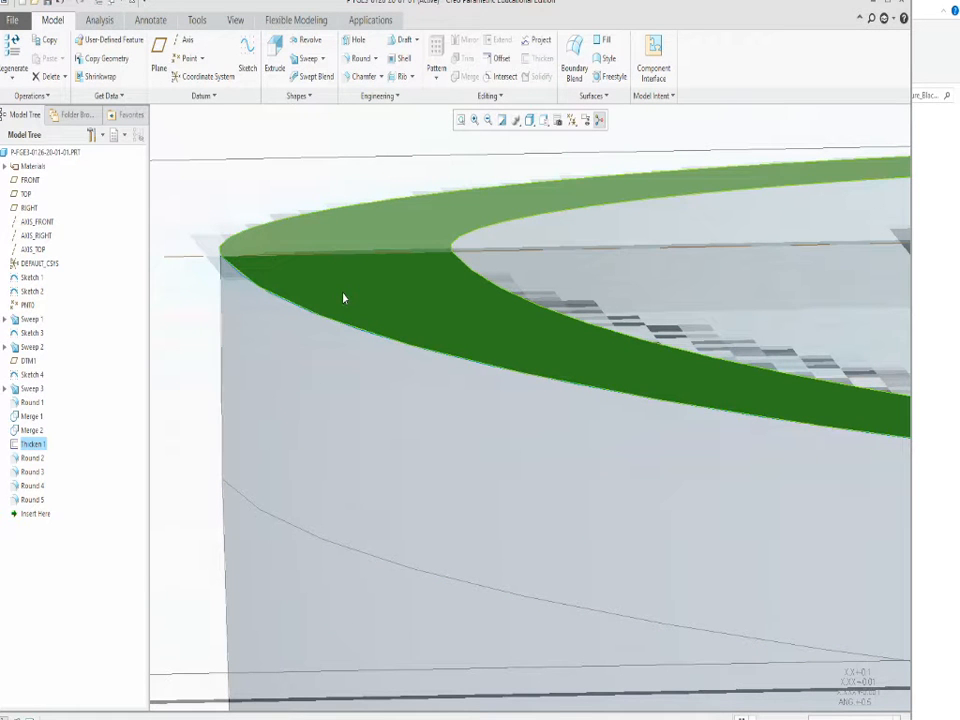
pyautogui.scroll(10, 342, 295)
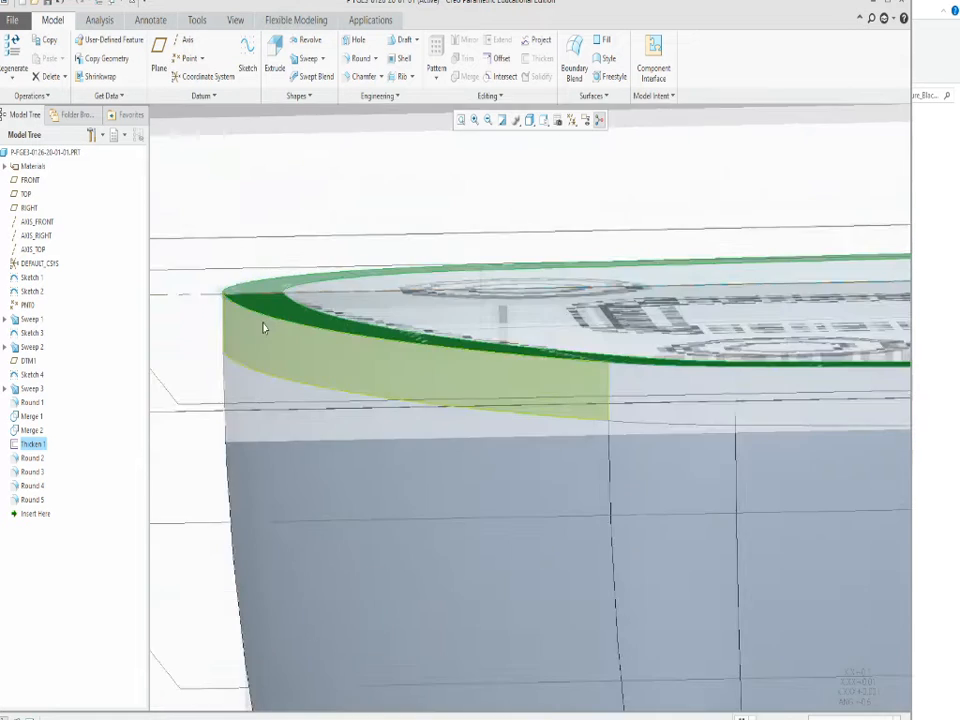
pyautogui.moveTo(314, 366); pyautogui.dragTo(295, 380, button='middle')
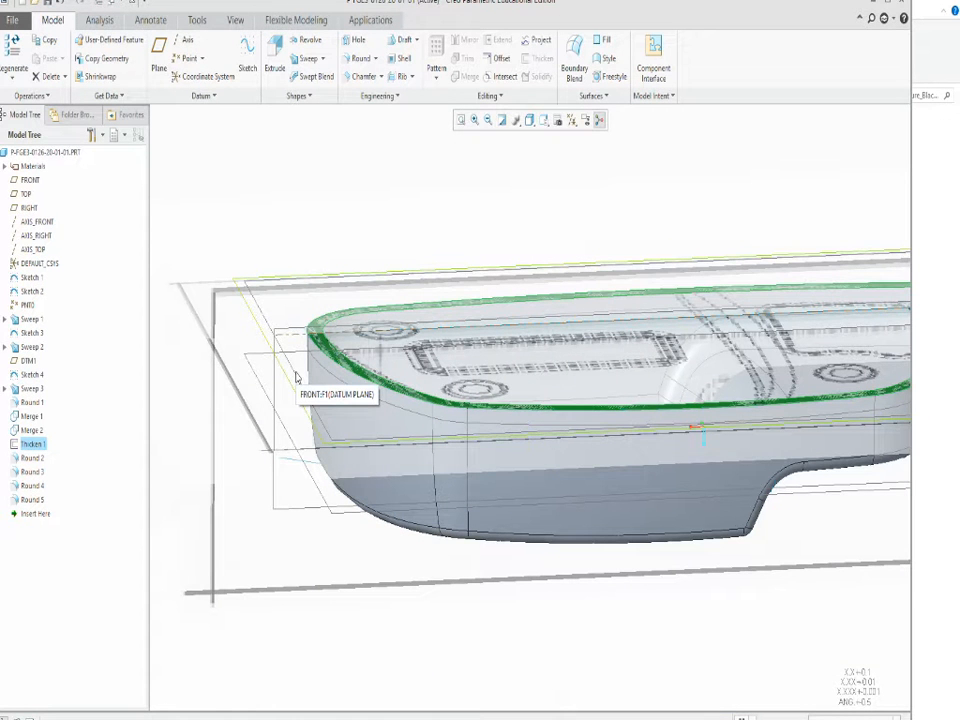
# Start an Extrude on the FRONT plane and sketch a rectangle about 8 by 5.1 enclosing the whole shell outline.
pyautogui.click(296, 377)
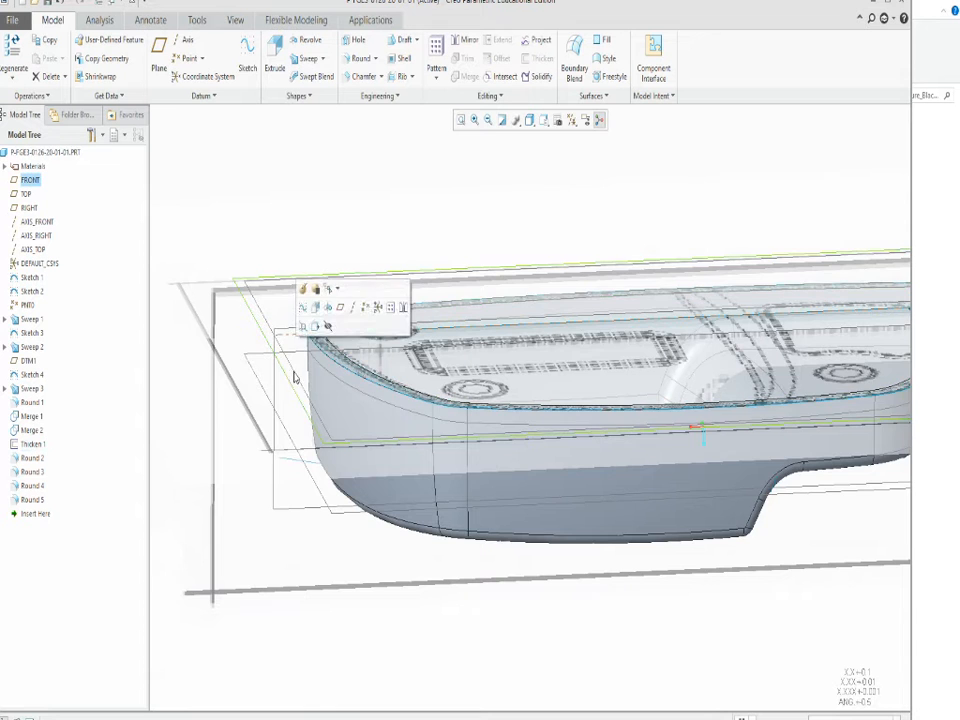
pyautogui.scroll(3, 221, 332)
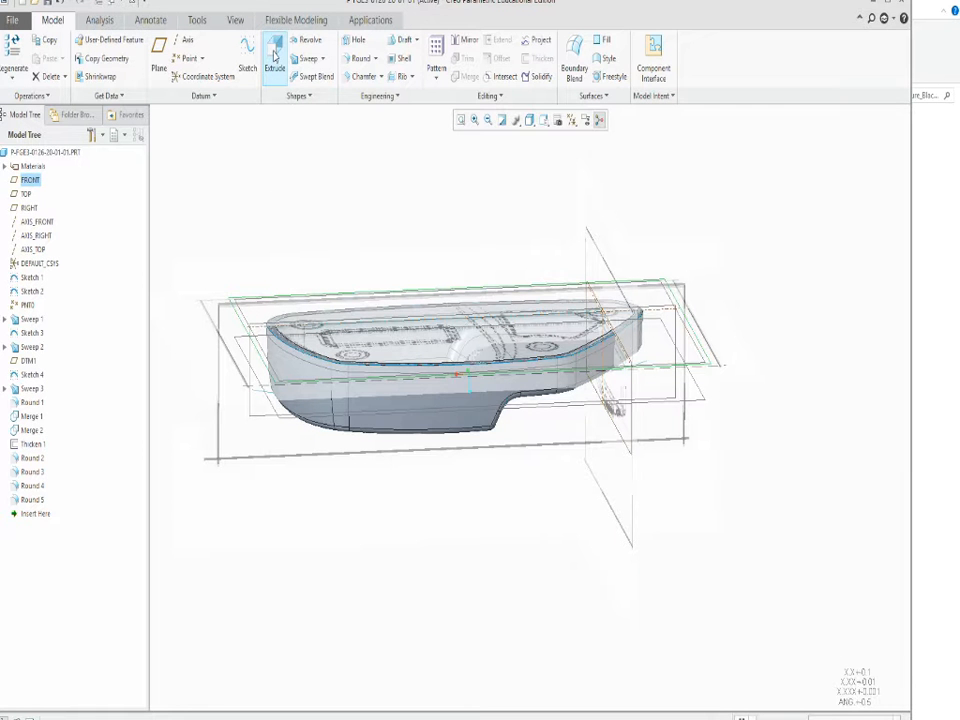
pyautogui.click(275, 57)
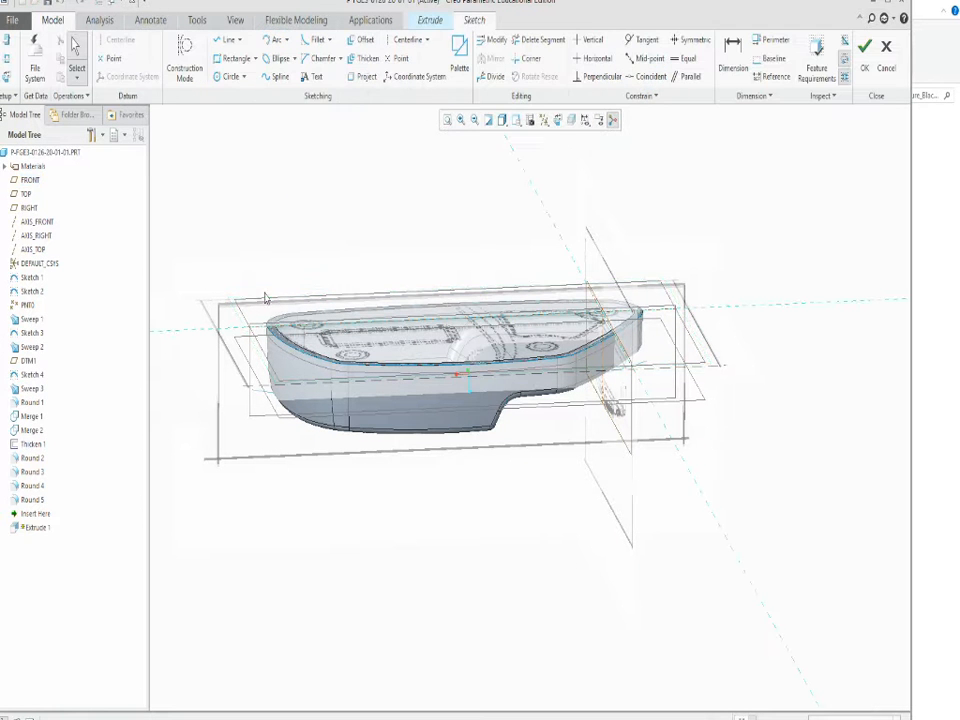
pyautogui.click(218, 57)
pyautogui.moveTo(364, 287); pyautogui.dragTo(375, 388, button='middle')
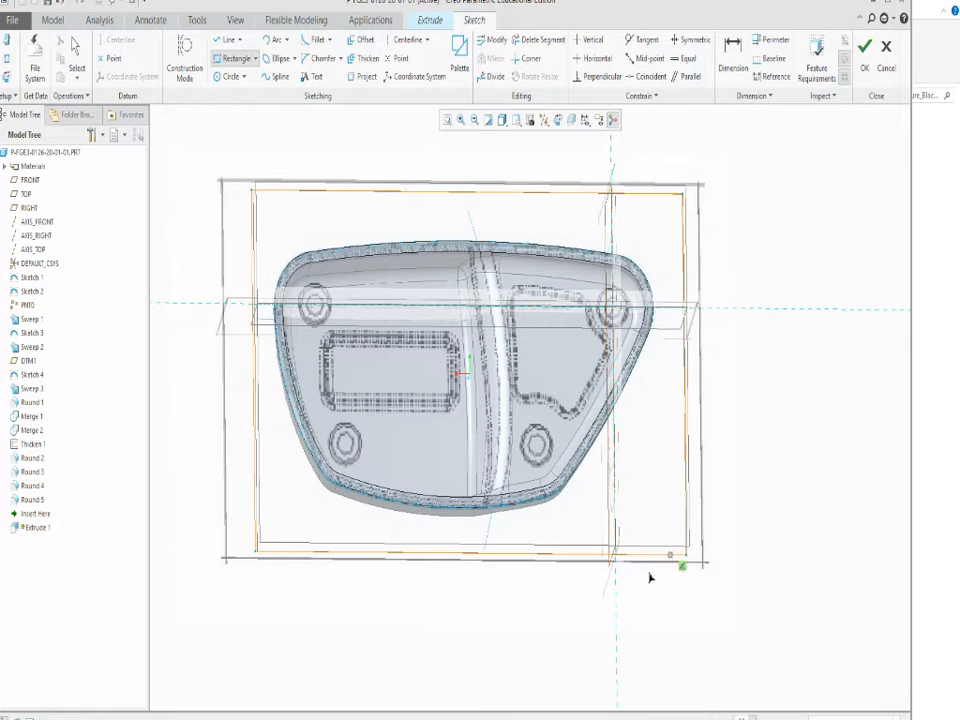
pyautogui.moveTo(650, 577)
pyautogui.mouseDown(button='middle')
pyautogui.moveTo(574, 504)
pyautogui.moveTo(591, 465)
pyautogui.moveTo(592, 512)
pyautogui.mouseUp(button='middle')
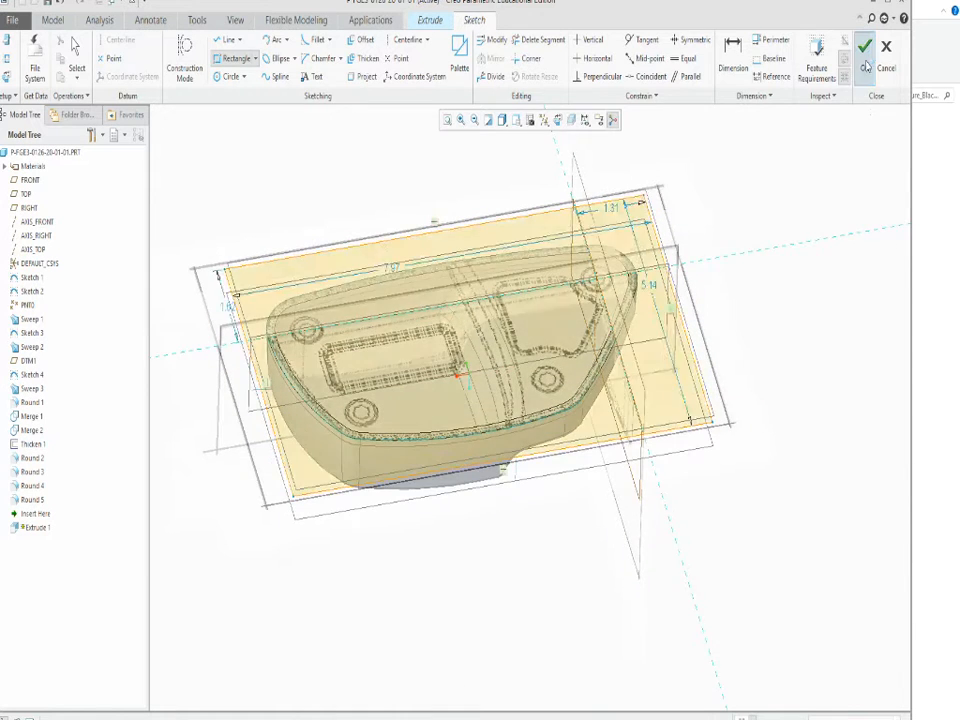
pyautogui.click(866, 62)
# Extrude the rectangle as a solid block 2.35 deep over the shell.
pyautogui.scroll(-4, 275, 306)
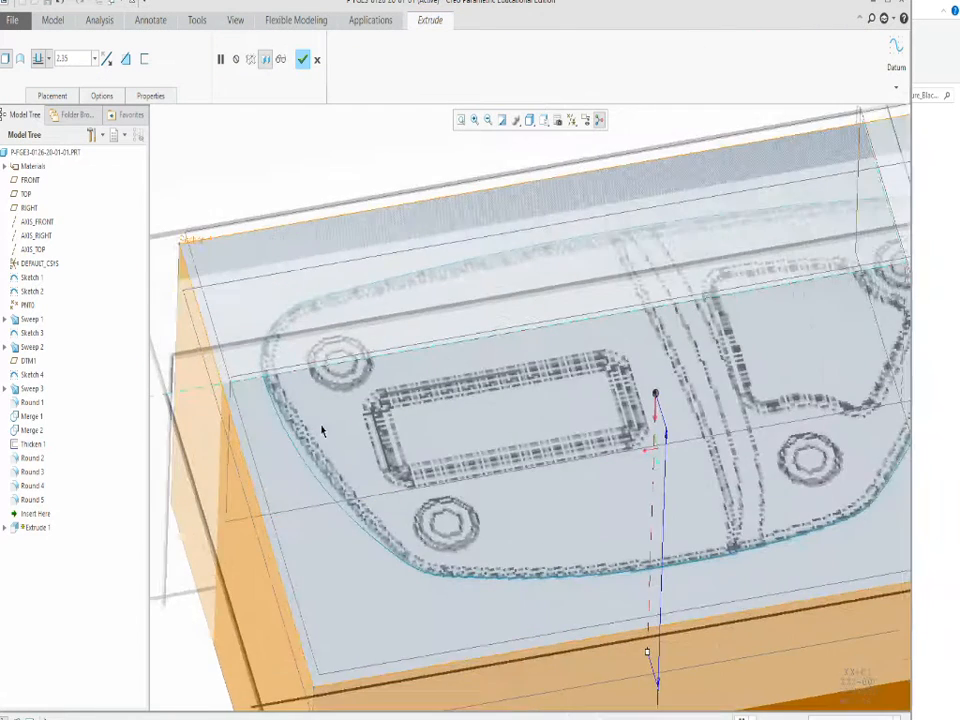
pyautogui.moveTo(321, 429); pyautogui.dragTo(324, 378, button='middle')
pyautogui.click(303, 60)
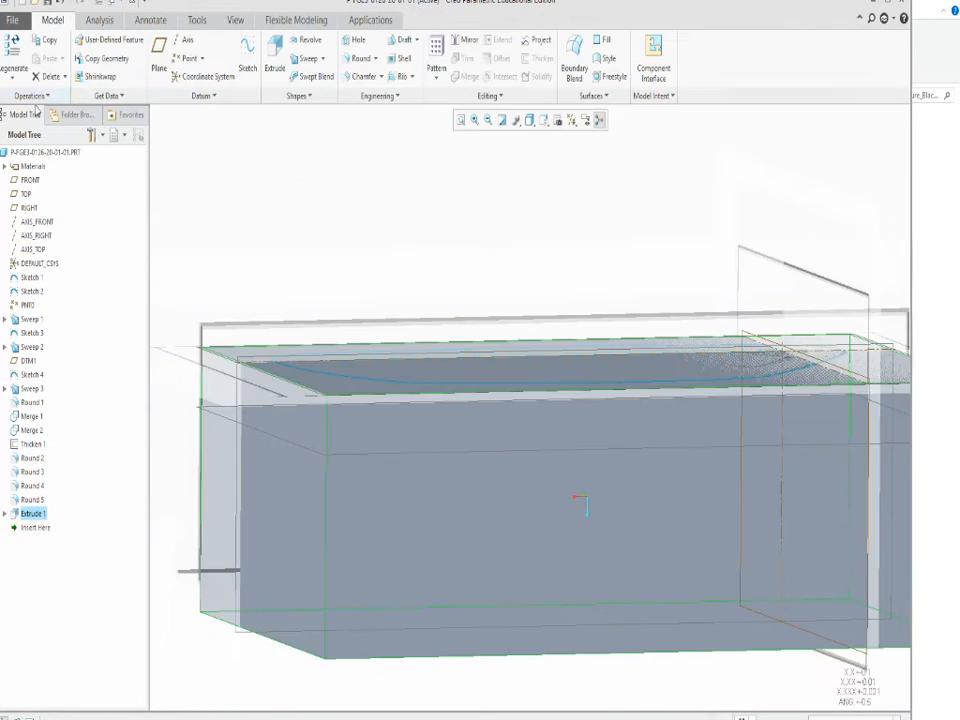
# Redefine the block extrusion to remove material with a 0.03 depth and inspect the cut preview along the shell's rim.
pyautogui.rightClick(35, 516)
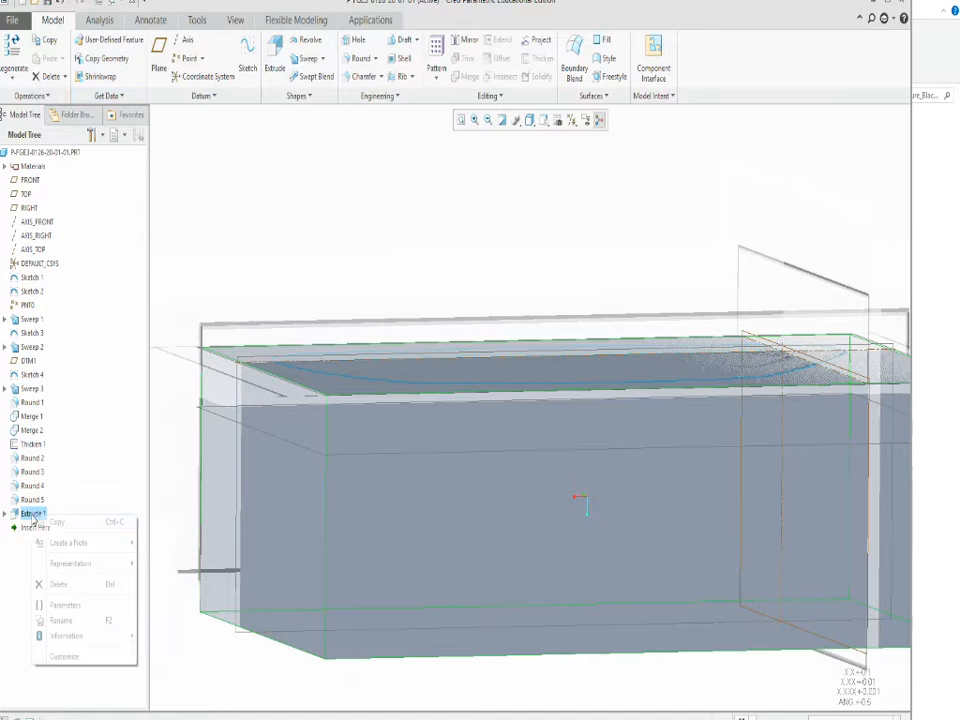
pyautogui.click(42, 392)
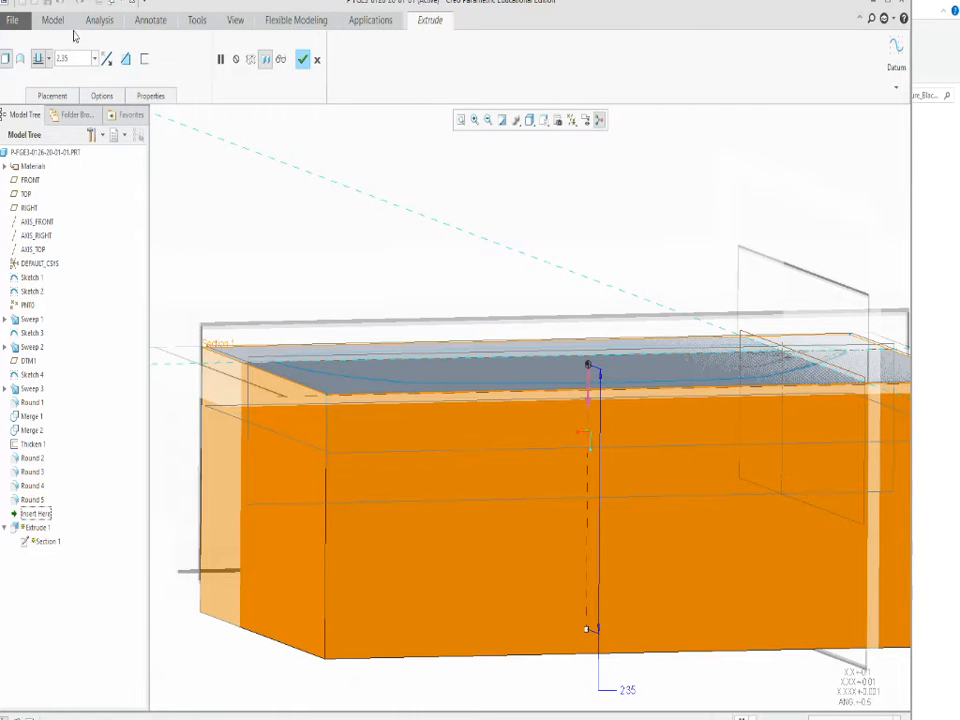
pyautogui.click(125, 59)
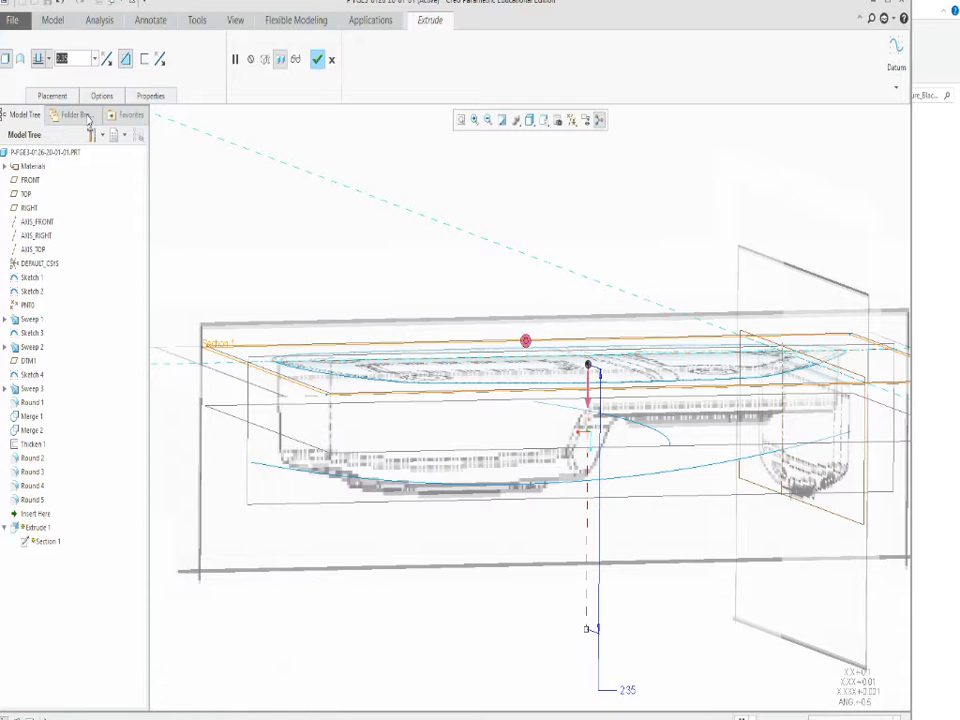
pyautogui.press('BackSpace')
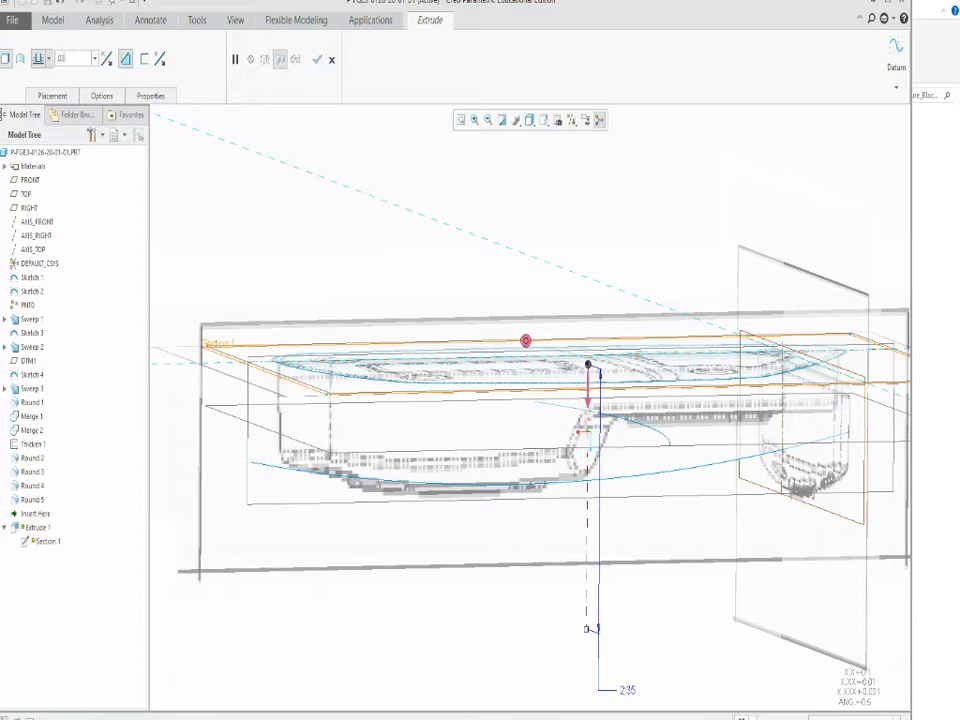
pyautogui.press('Return')
pyautogui.scroll(-6, 340, 369)
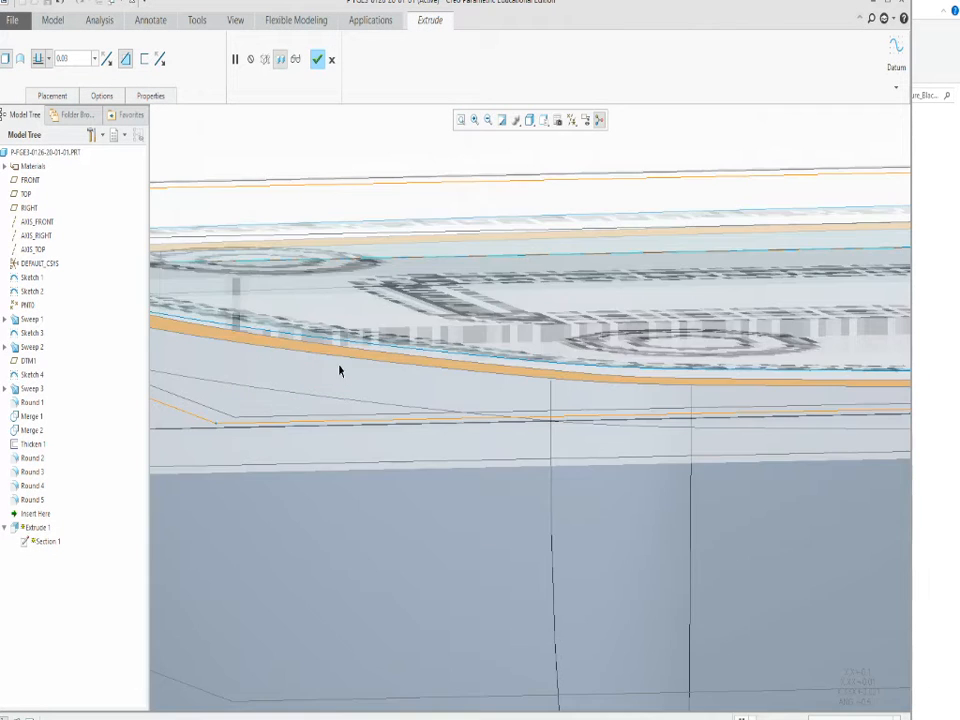
pyautogui.scroll(3, 345, 380)
pyautogui.moveTo(347, 384); pyautogui.dragTo(341, 414, button='middle')
pyautogui.scroll(2, 340, 410)
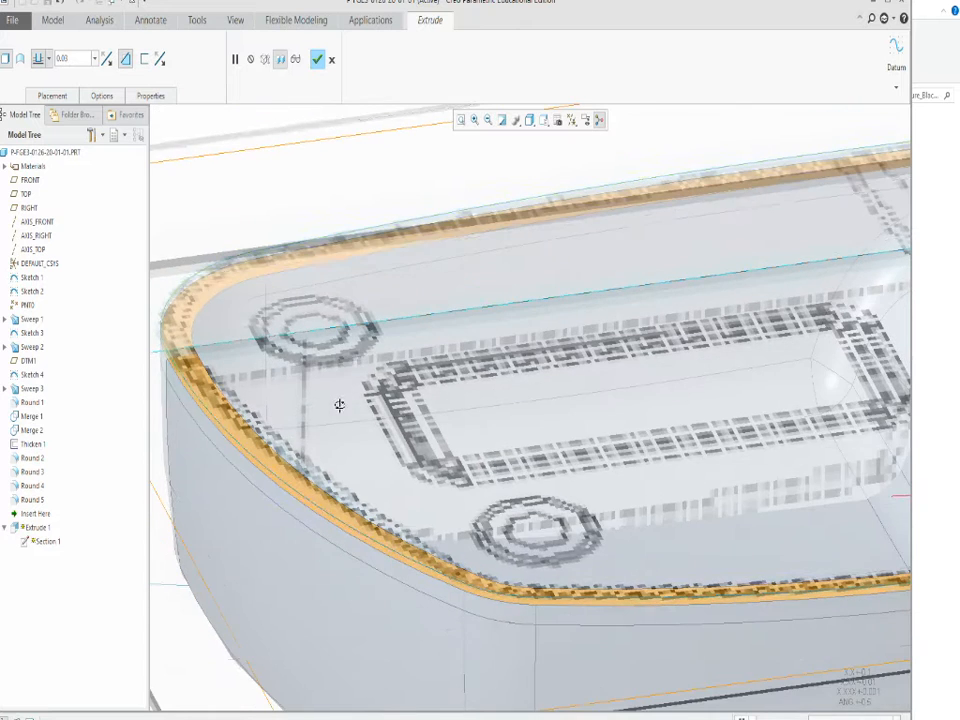
pyautogui.scroll(3, 200, 405)
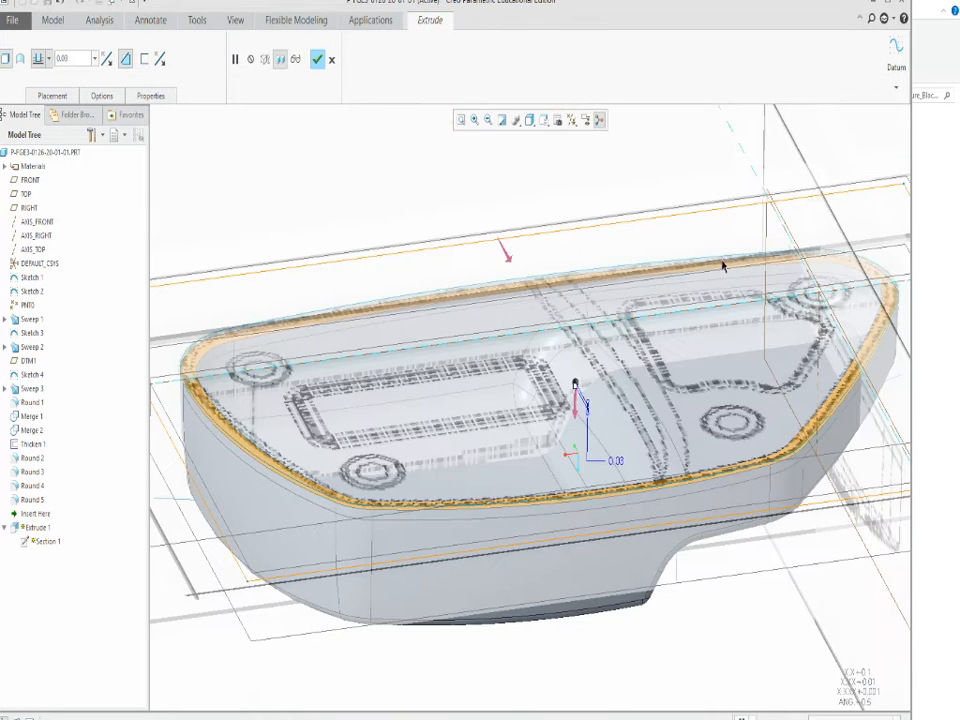
pyautogui.scroll(-5, 189, 436)
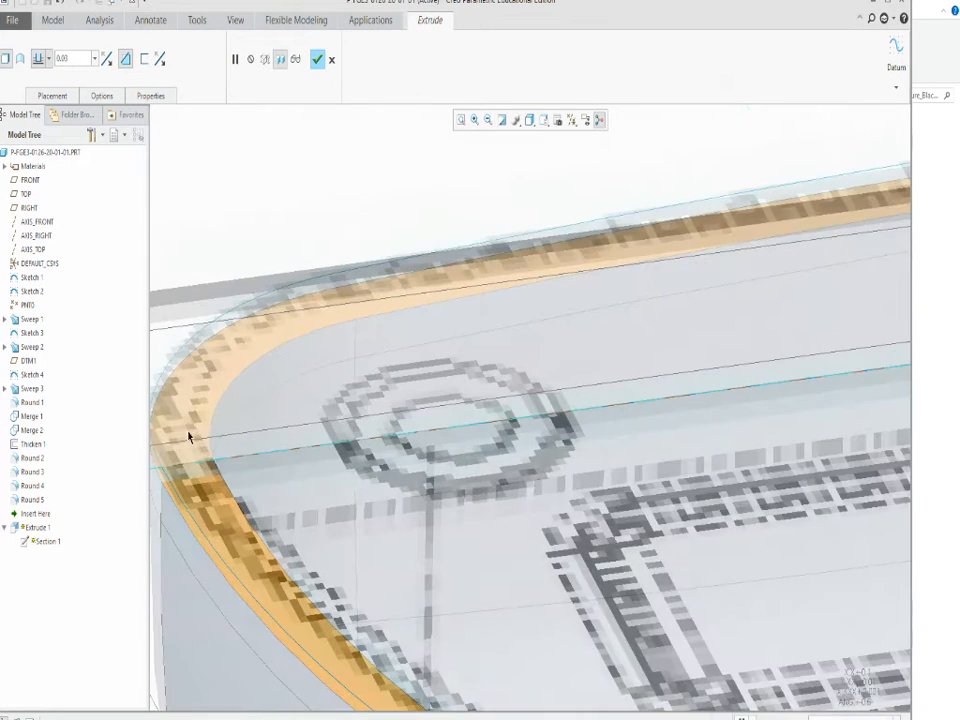
pyautogui.scroll(5, 187, 432)
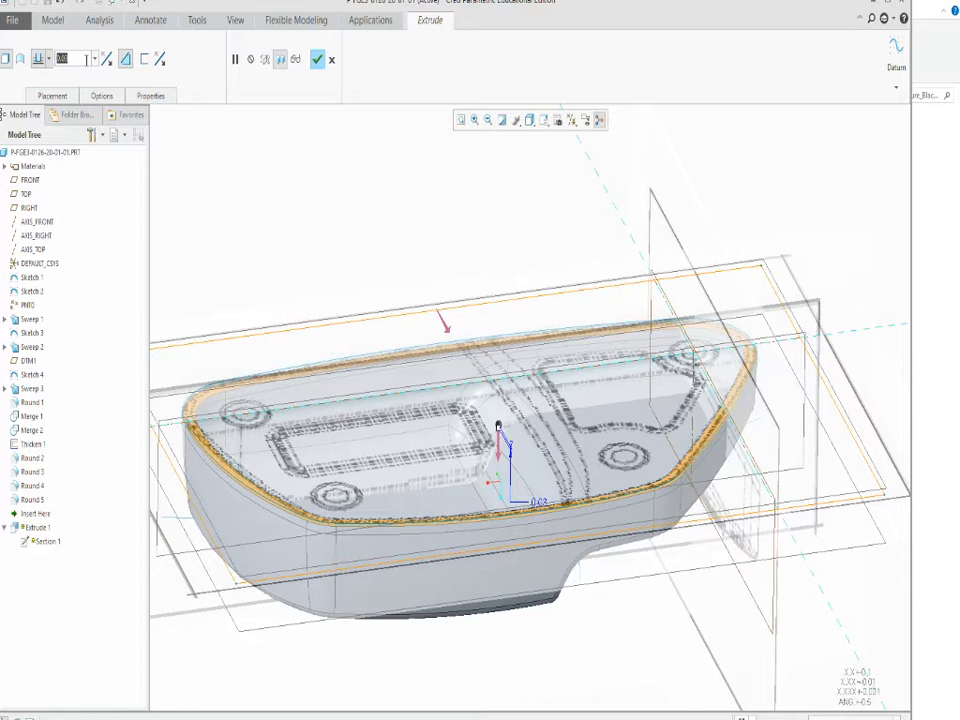
# Reduce the rim cut's depth to 0.02 and complete the extrusion.
pyautogui.write('4')
pyautogui.press('Return')
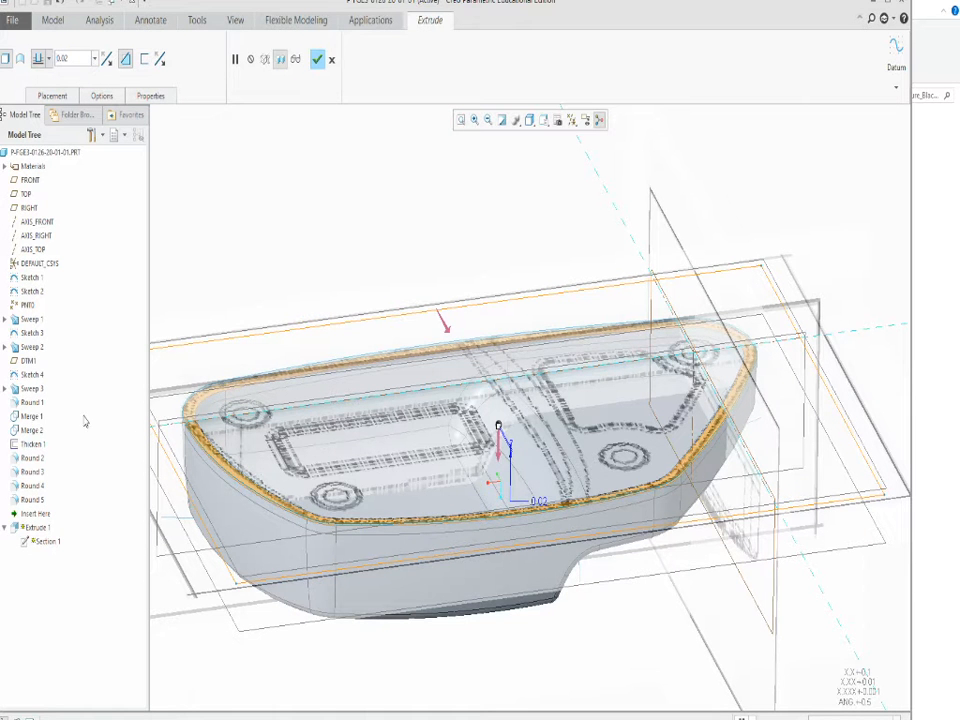
pyautogui.scroll(-6, 193, 433)
pyautogui.scroll(7, 207, 407)
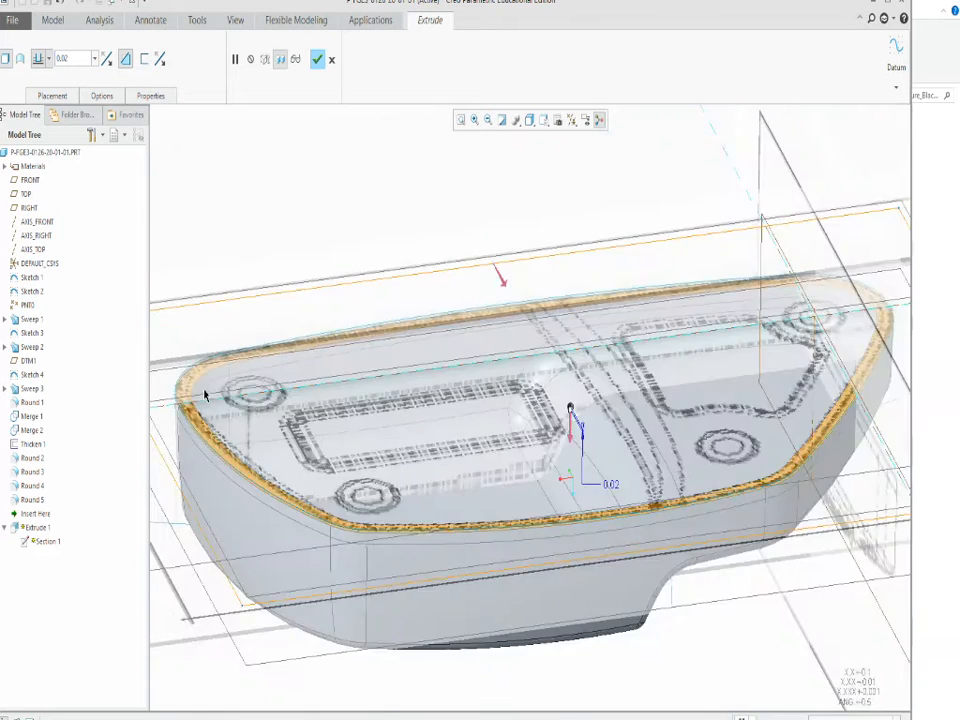
pyautogui.click(315, 59)
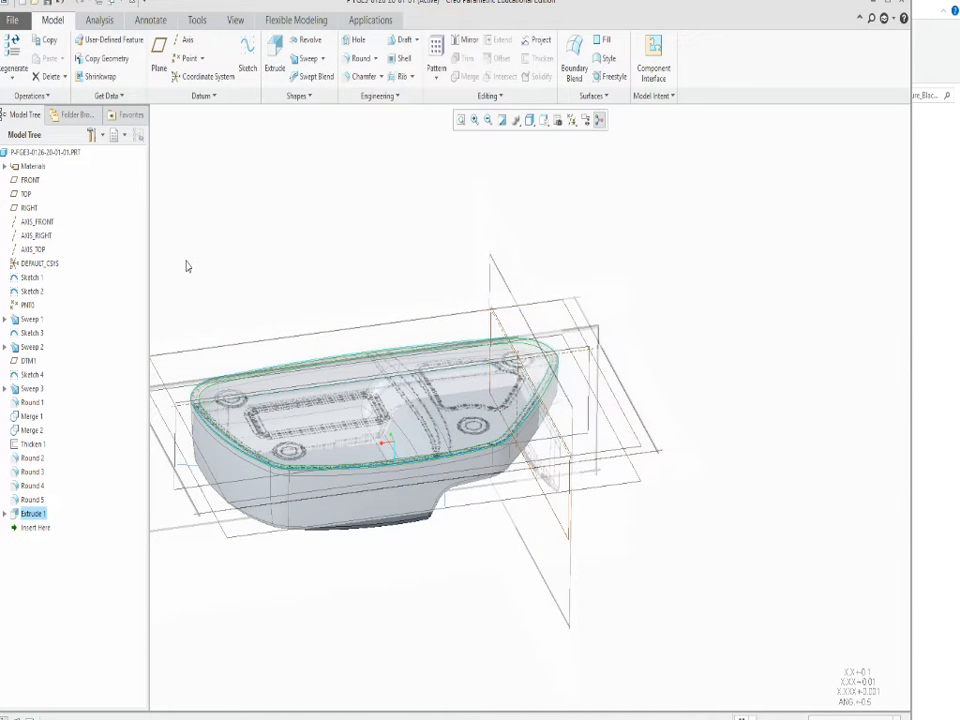
# Hide Sketch 1, Sketch 2, Sketch 3 and Sketch 4.
pyautogui.scroll(-6, 200, 430)
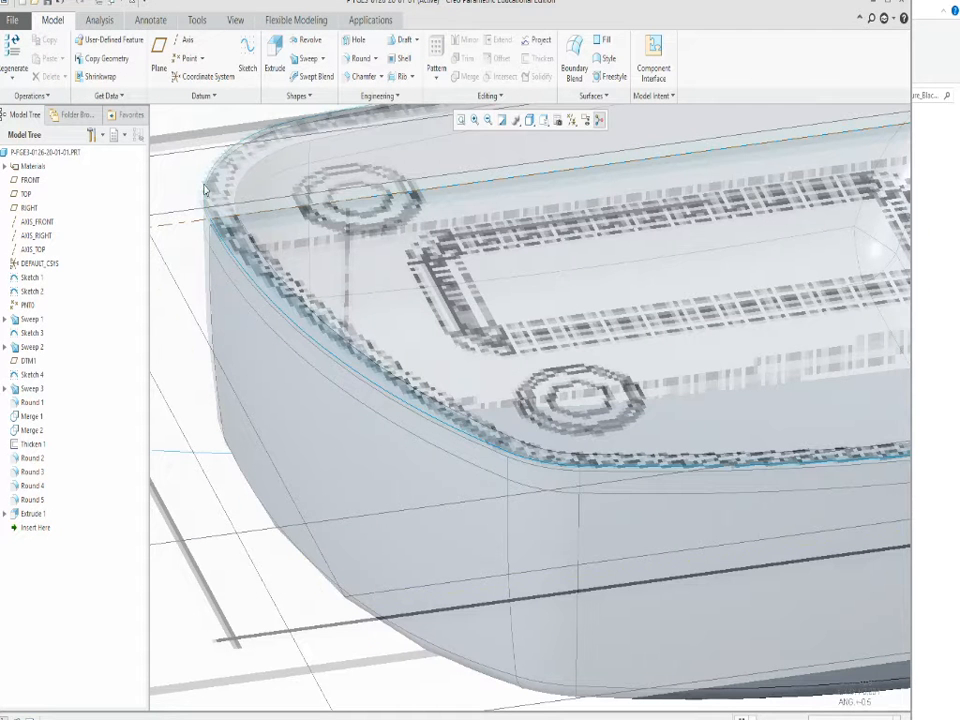
pyautogui.click(31, 277)
pyautogui.keyDown('ctrl'); pyautogui.click(30, 291); pyautogui.keyUp('ctrl')
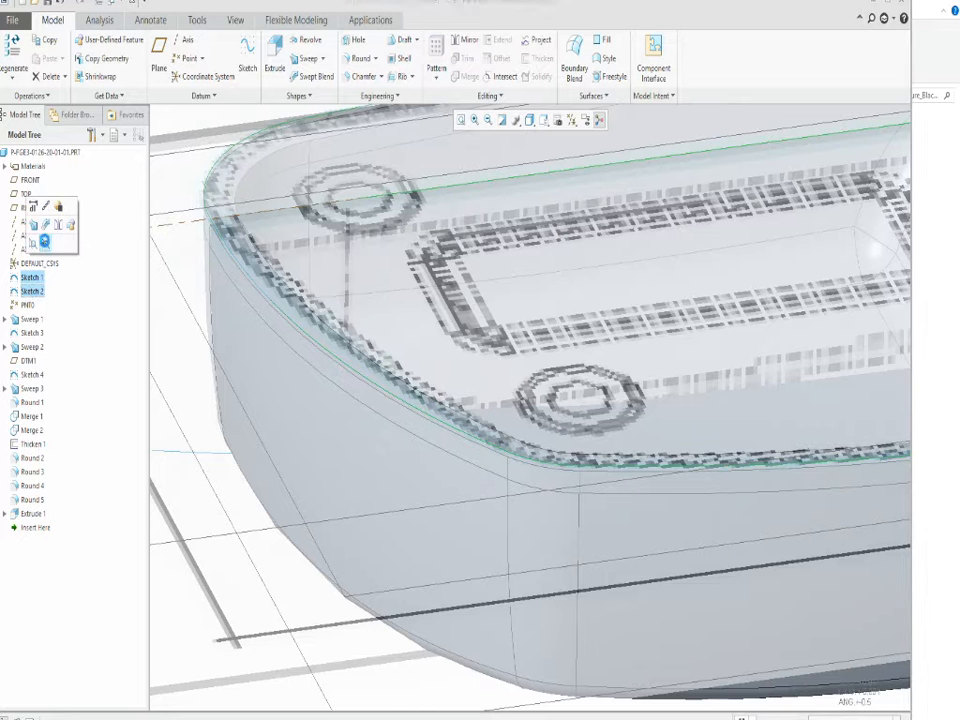
pyautogui.click(45, 243)
pyautogui.click(32, 374)
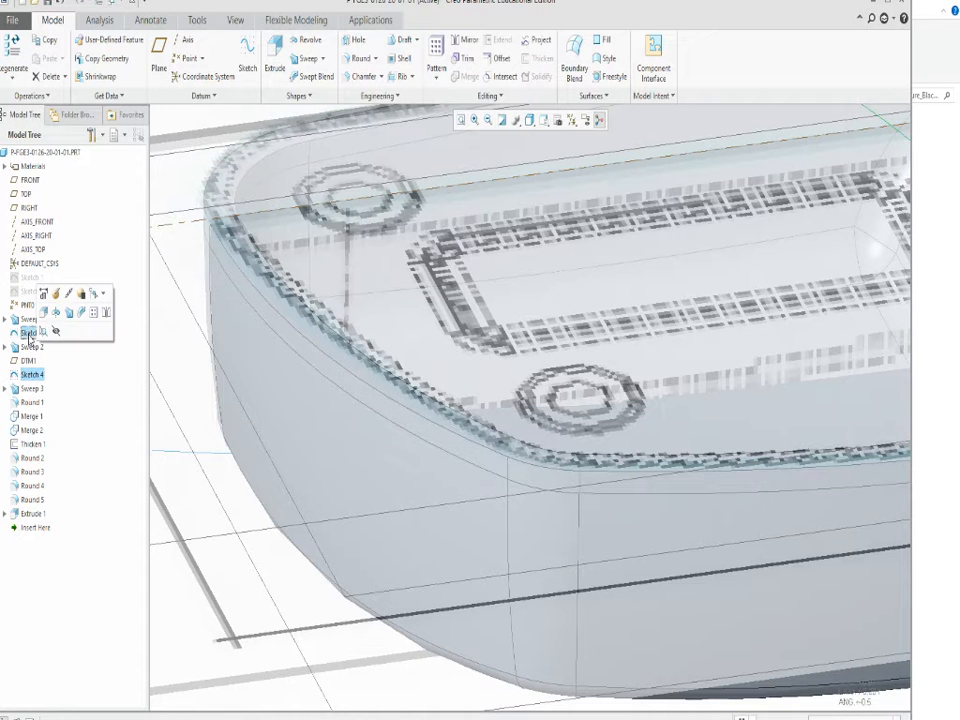
pyautogui.keyDown('ctrl'); pyautogui.click(32, 332); pyautogui.keyUp('ctrl')
pyautogui.click(48, 288)
# Create a datum axis through each of the two rounded corner faces of Sweep 1 at the shell's wider end.
pyautogui.hotkey('ctrl', 'd')
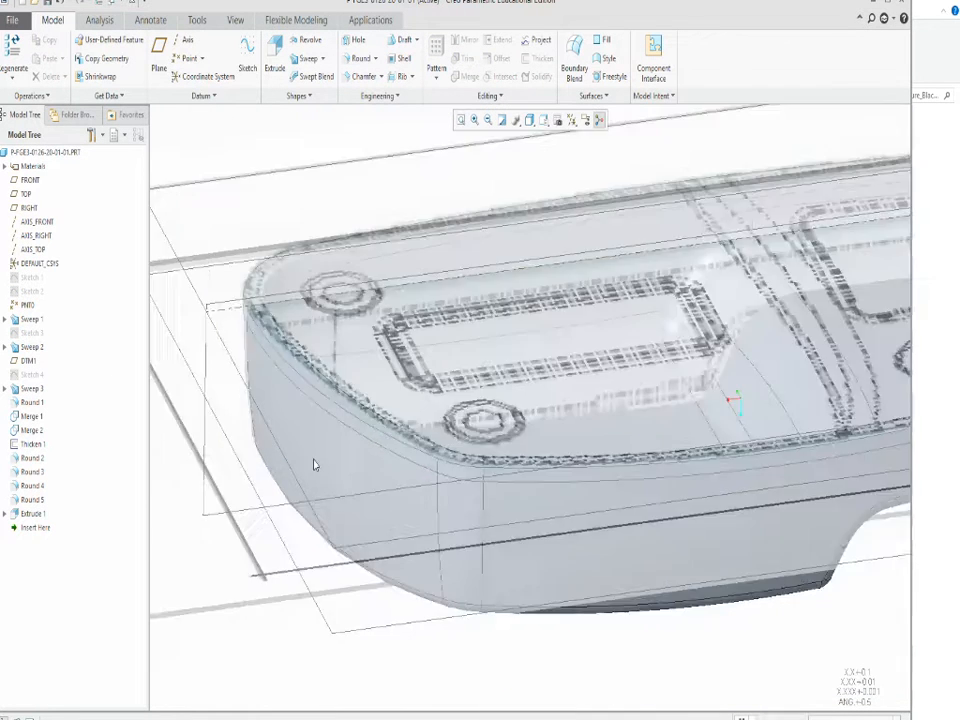
pyautogui.moveTo(389, 591); pyautogui.dragTo(383, 500, button='middle')
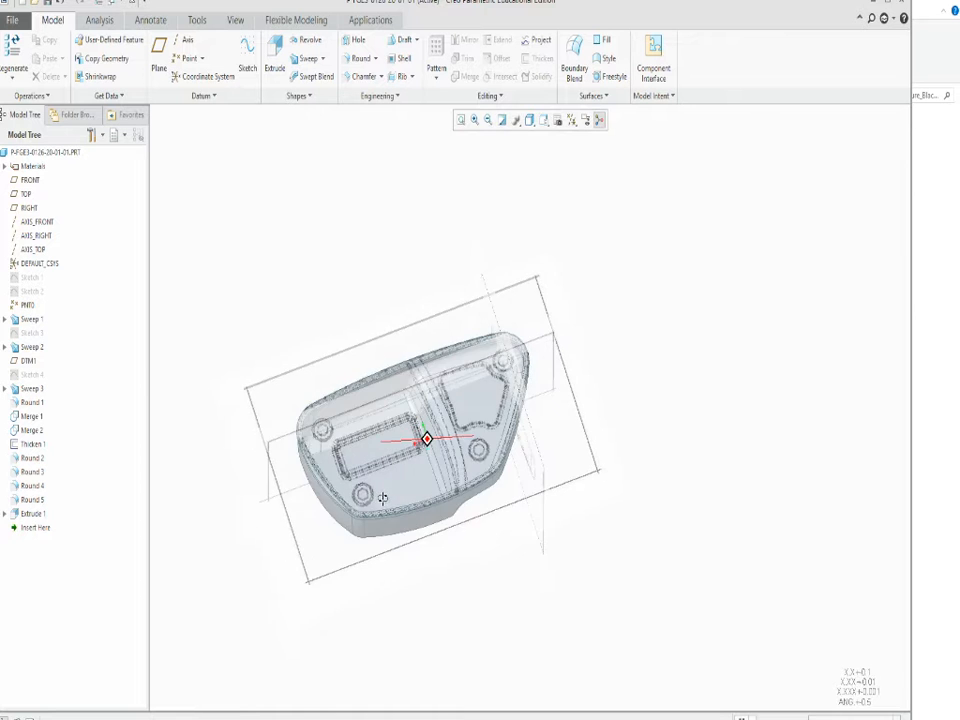
pyautogui.scroll(5, 336, 472)
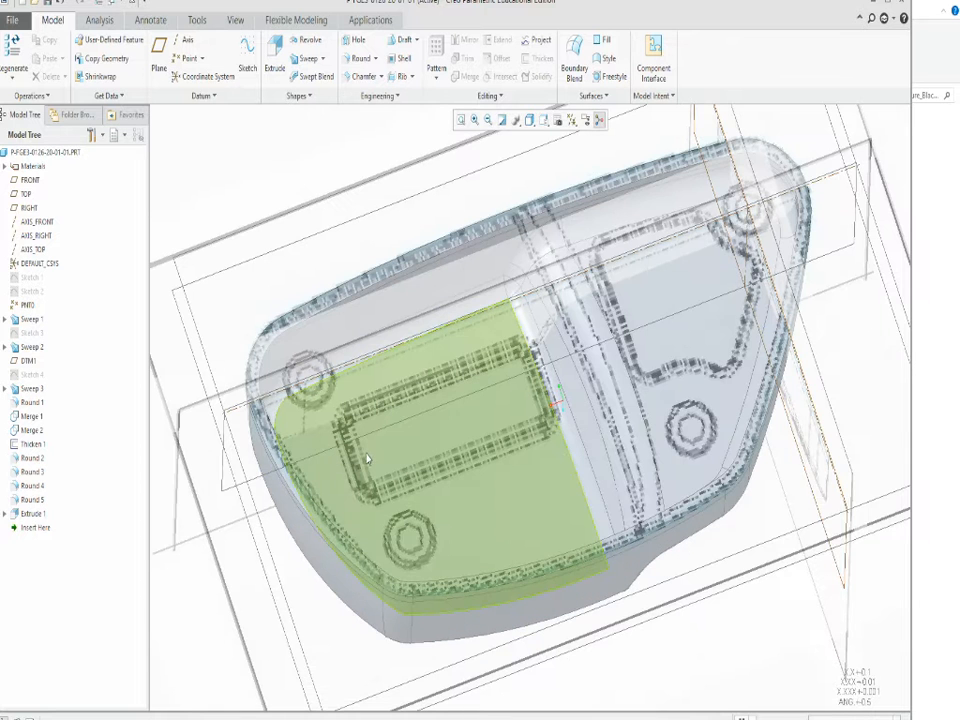
pyautogui.moveTo(368, 456); pyautogui.dragTo(320, 428, button='middle')
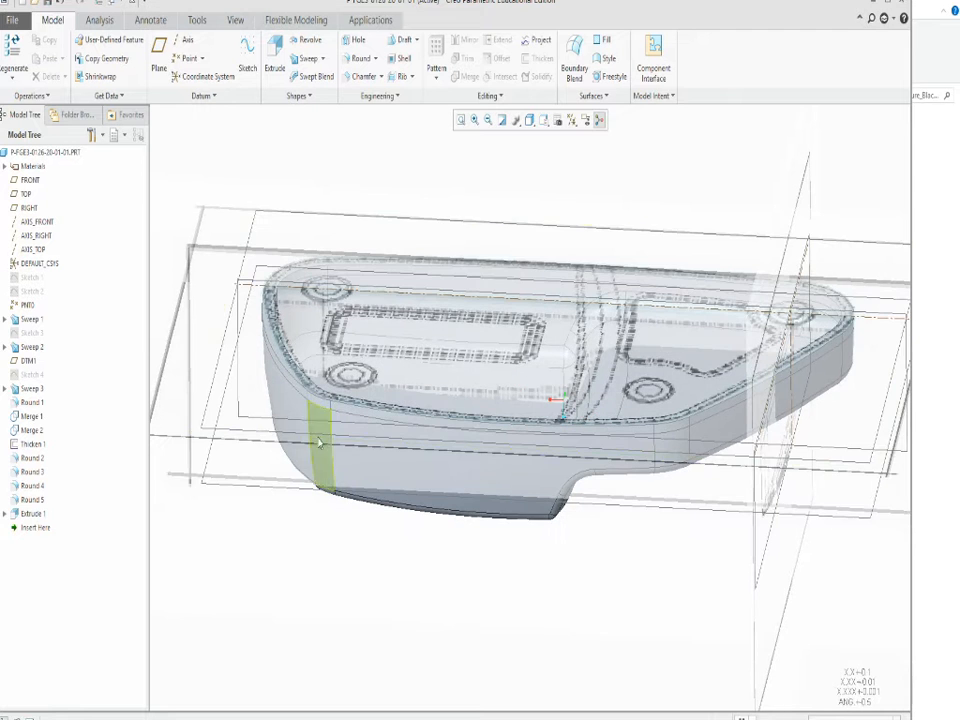
pyautogui.click(318, 405)
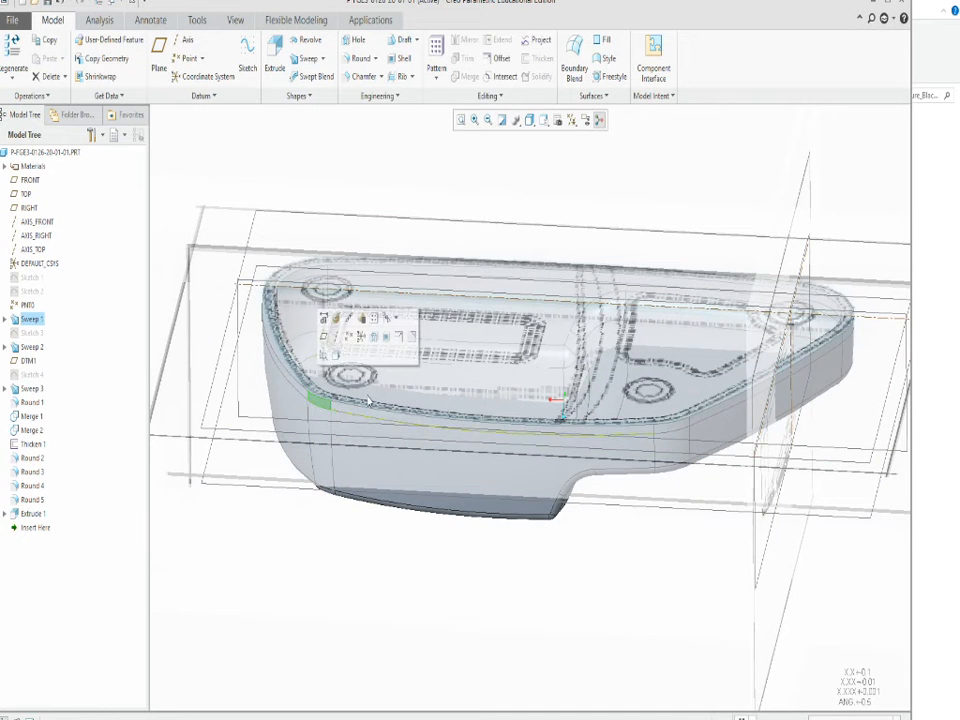
pyautogui.scroll(-5, 314, 355)
pyautogui.scroll(5, 312, 352)
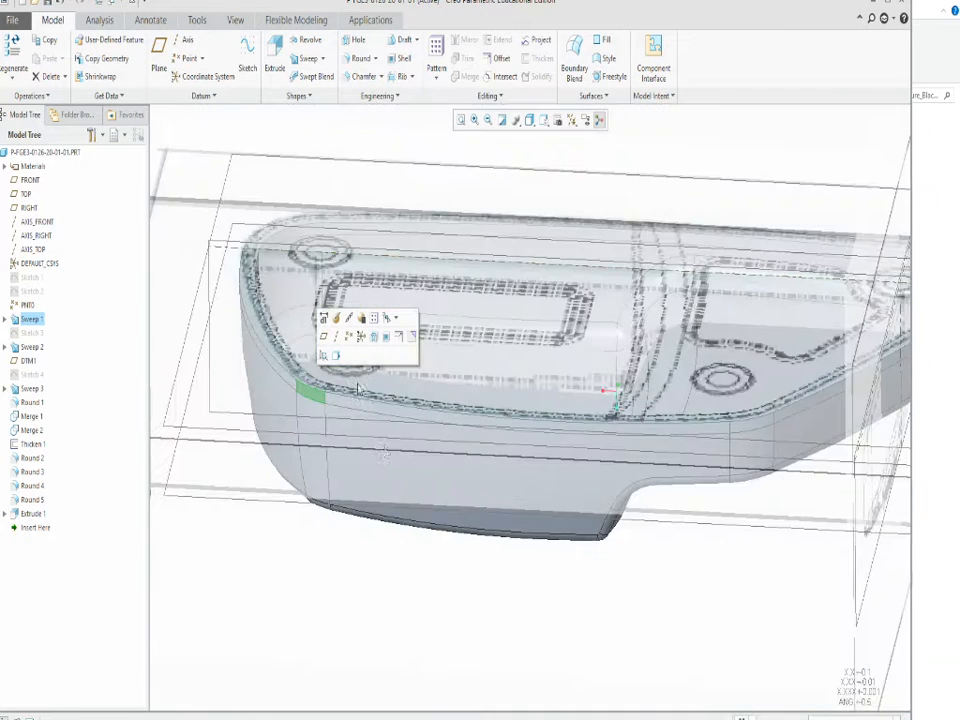
pyautogui.moveTo(407, 422); pyautogui.dragTo(486, 435, button='middle')
pyautogui.scroll(4, 486, 435)
pyautogui.scroll(-4, 548, 487)
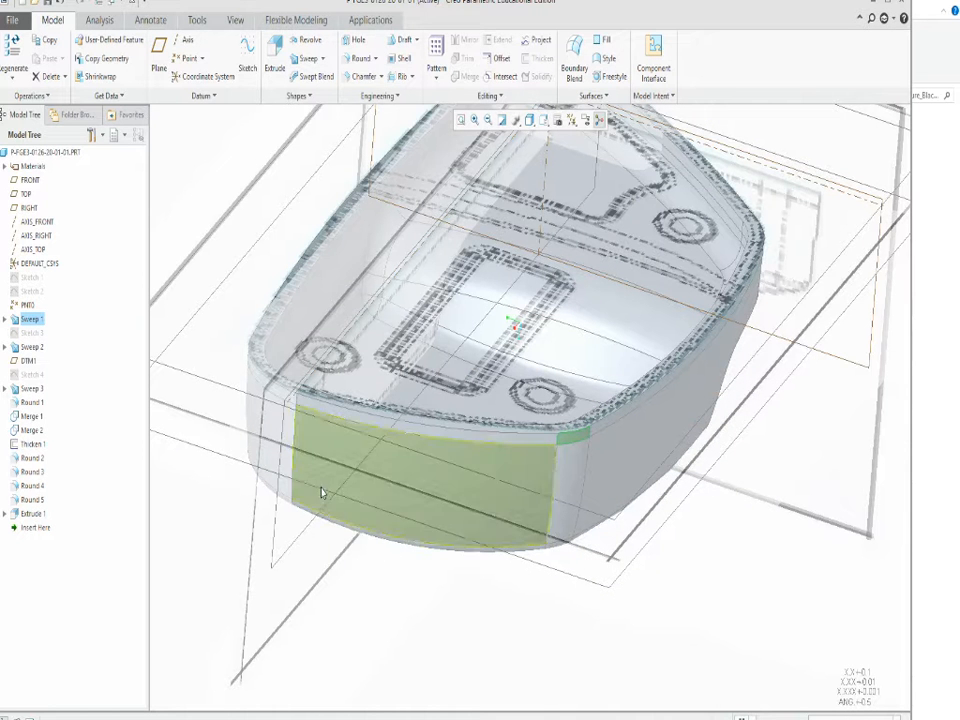
pyautogui.click(186, 40)
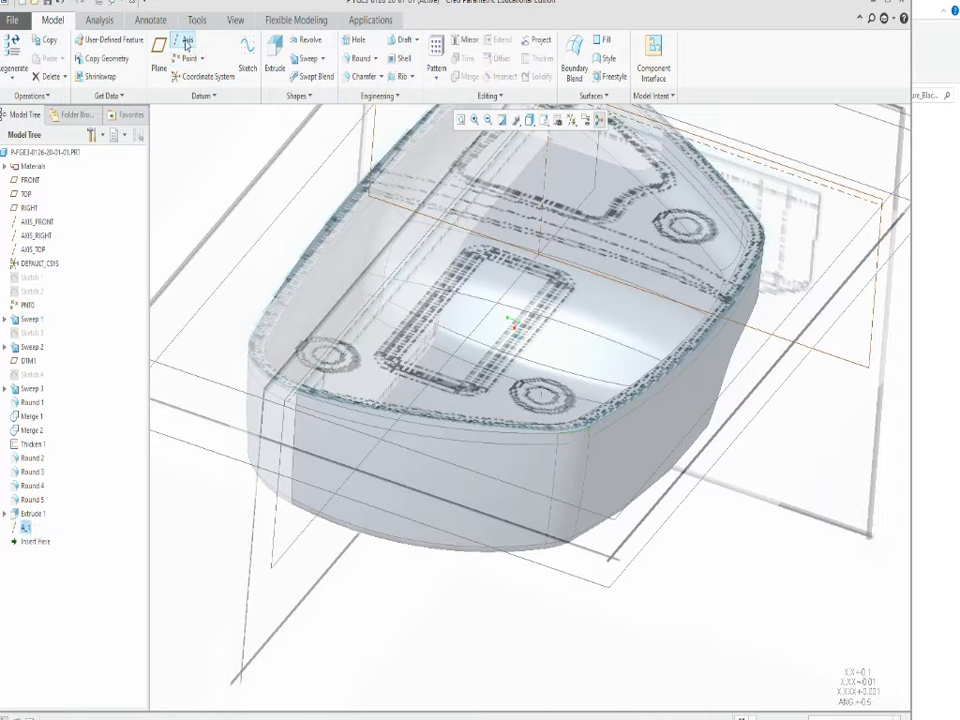
pyautogui.click(260, 380)
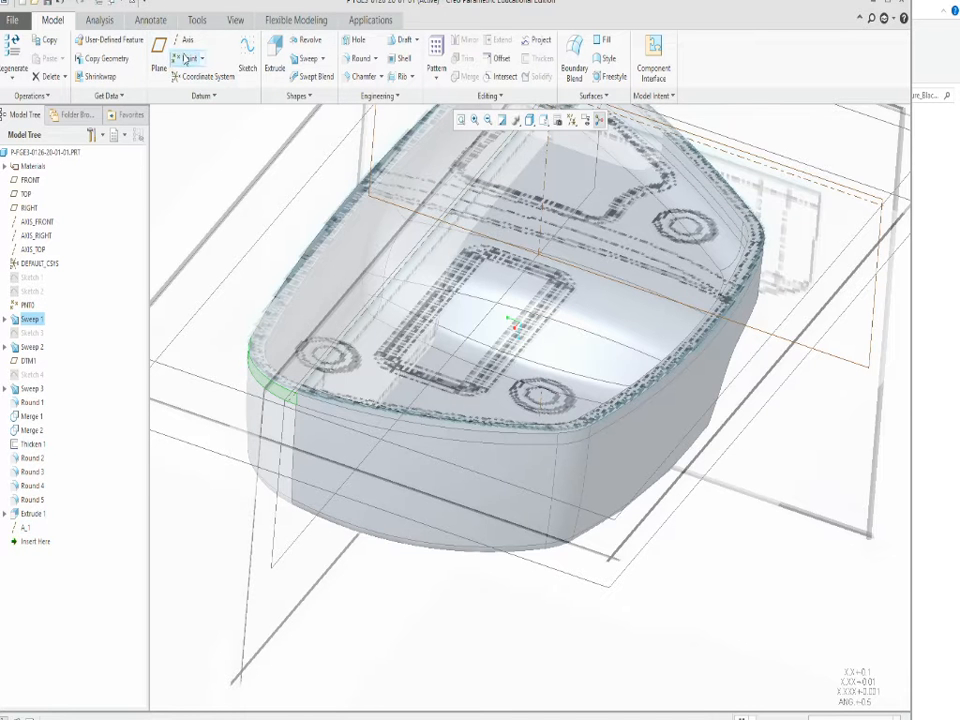
pyautogui.click(186, 41)
# Create a datum axis through the gently rounded Sweep 1 corner face between the long side and the narrower end.
pyautogui.scroll(2, 351, 412)
pyautogui.scroll(1, 351, 412)
pyautogui.moveTo(351, 412); pyautogui.dragTo(514, 396, button='middle')
pyautogui.scroll(-5, 512, 397)
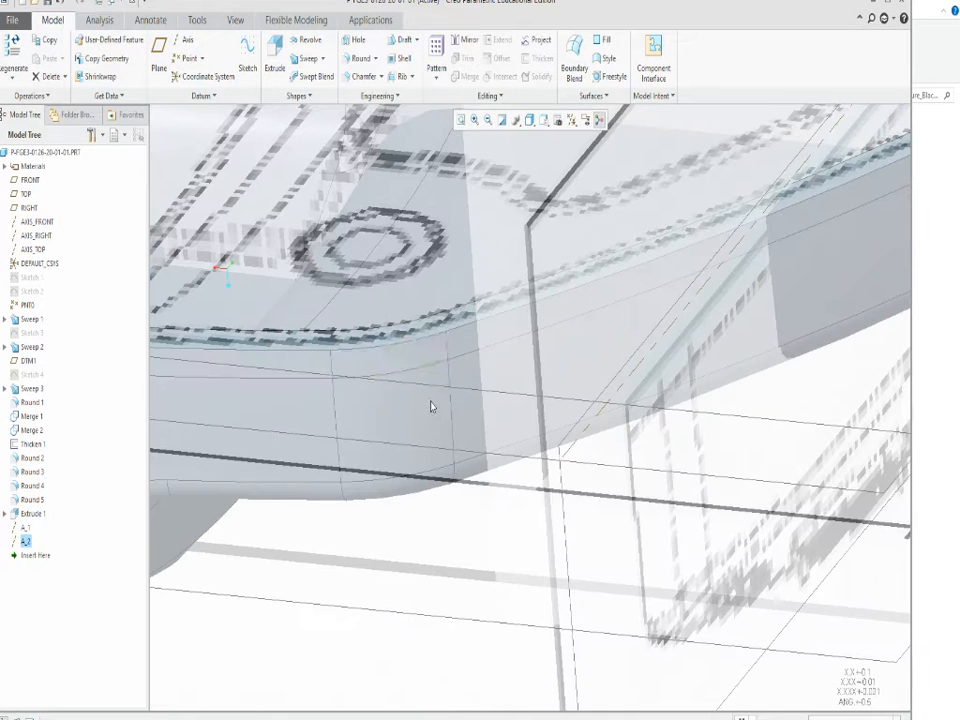
pyautogui.click(401, 358)
pyautogui.click(187, 38)
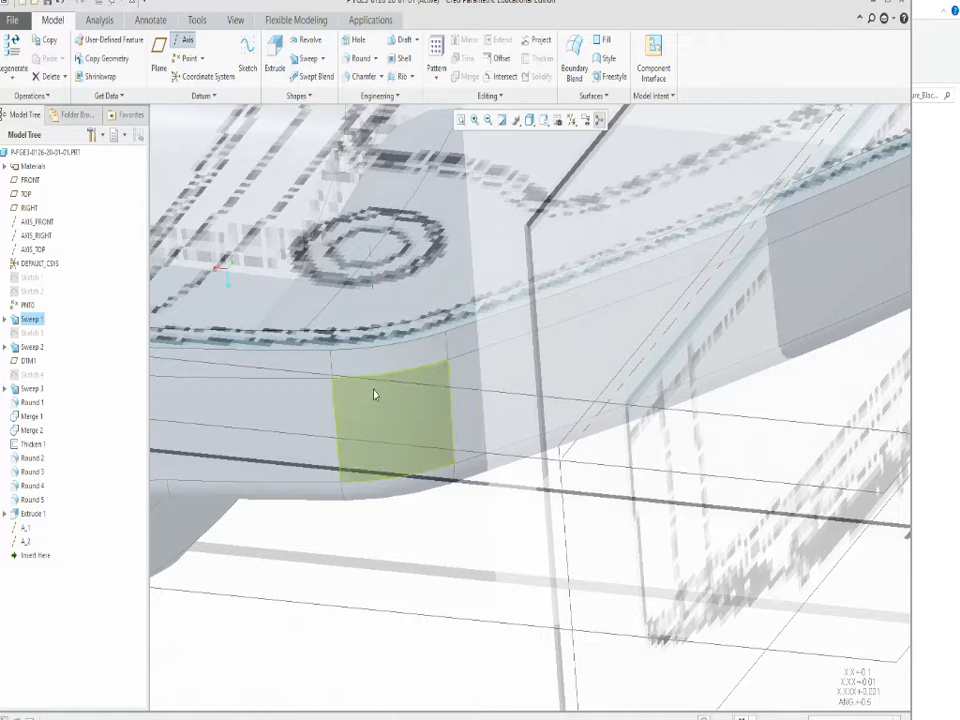
# Create a datum axis through the remaining rounded corner face of Sweep 1 at the shell's narrow tip.
pyautogui.scroll(4, 375, 392)
pyautogui.moveTo(544, 394); pyautogui.dragTo(486, 407, button='middle')
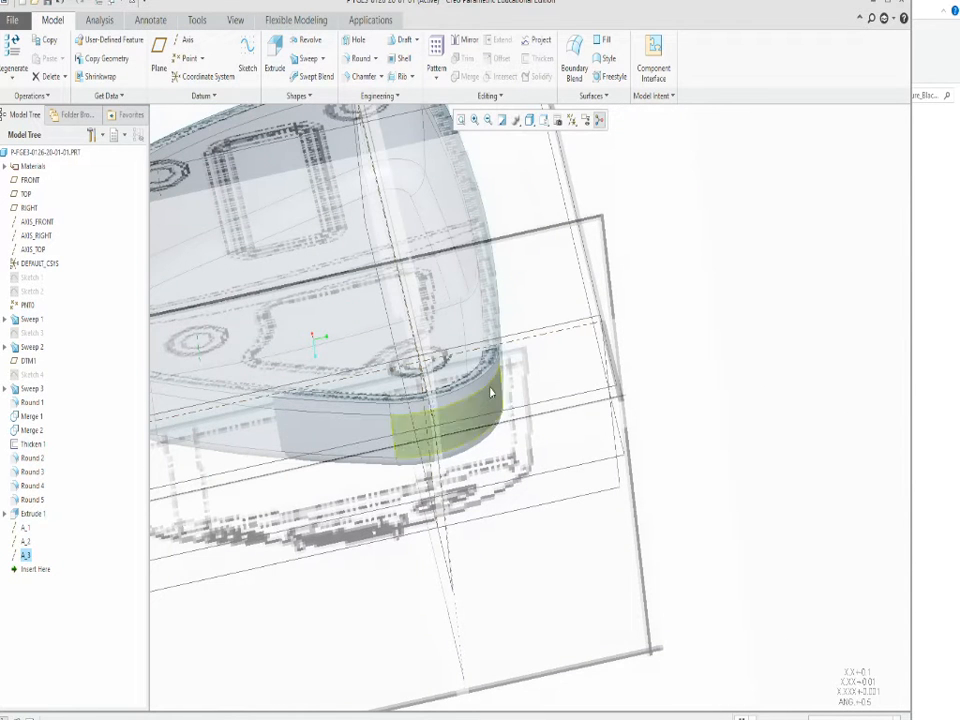
pyautogui.click(471, 410)
pyautogui.scroll(-4, 462, 420)
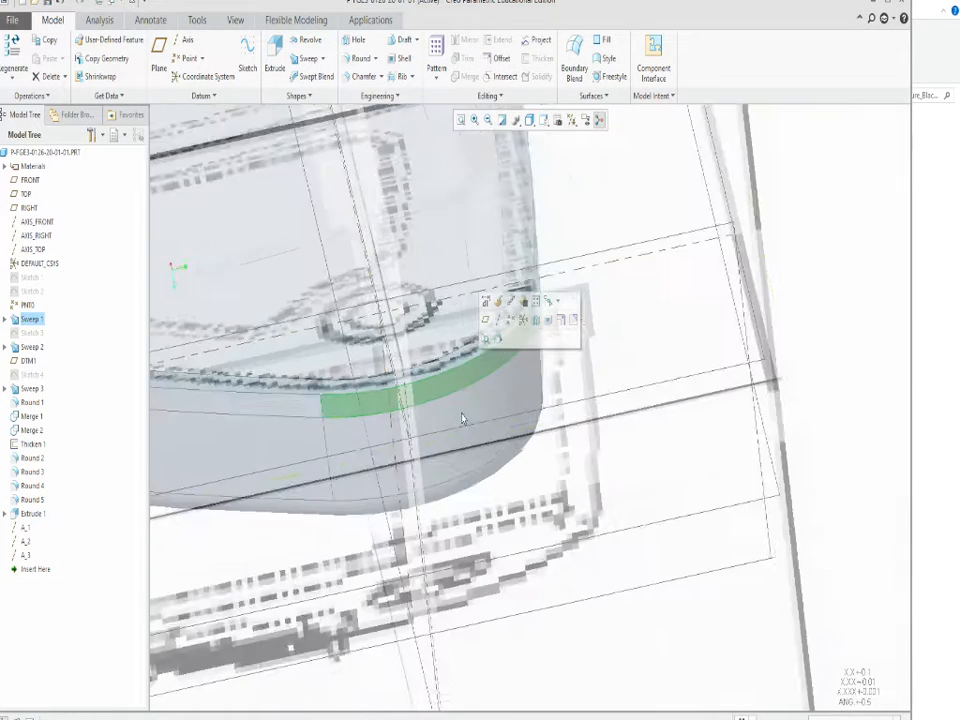
pyautogui.scroll(2, 450, 447)
pyautogui.click(177, 39)
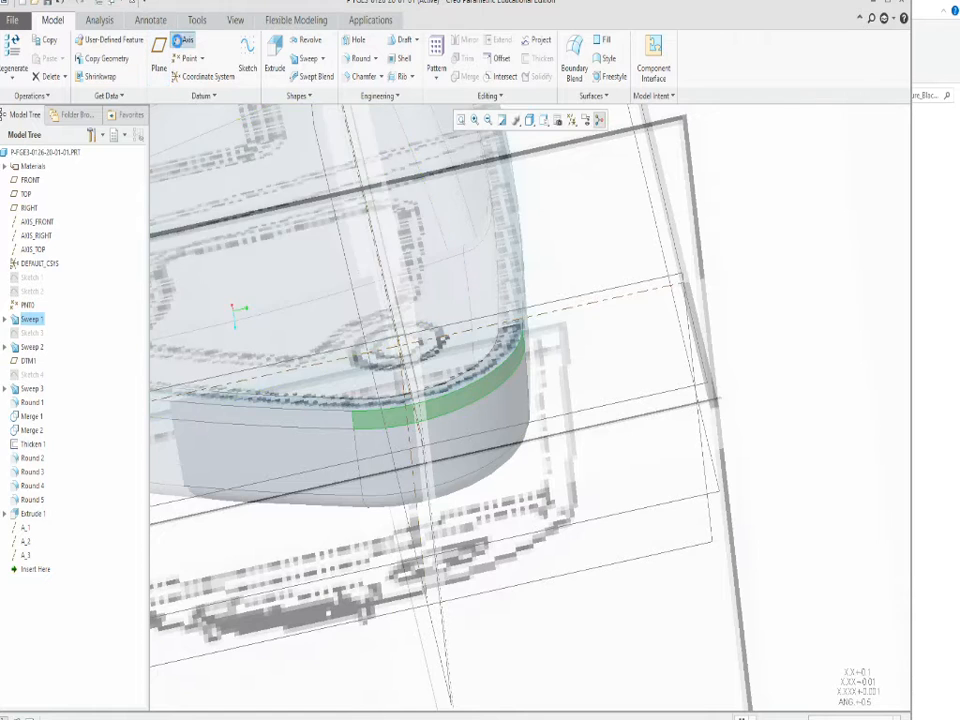
# Examine the shell's corners, the datum axes and the traced boss circles from several angles and distances.
pyautogui.scroll(5, 540, 367)
pyautogui.moveTo(472, 448); pyautogui.dragTo(585, 426, button='middle')
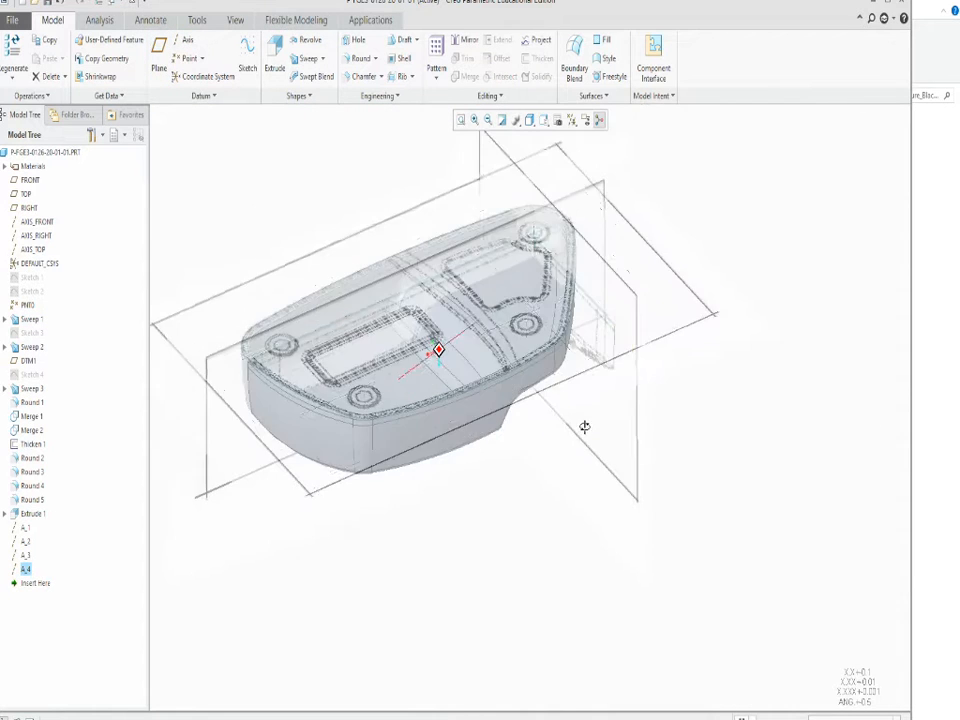
pyautogui.scroll(-4, 403, 462)
pyautogui.scroll(4, 403, 462)
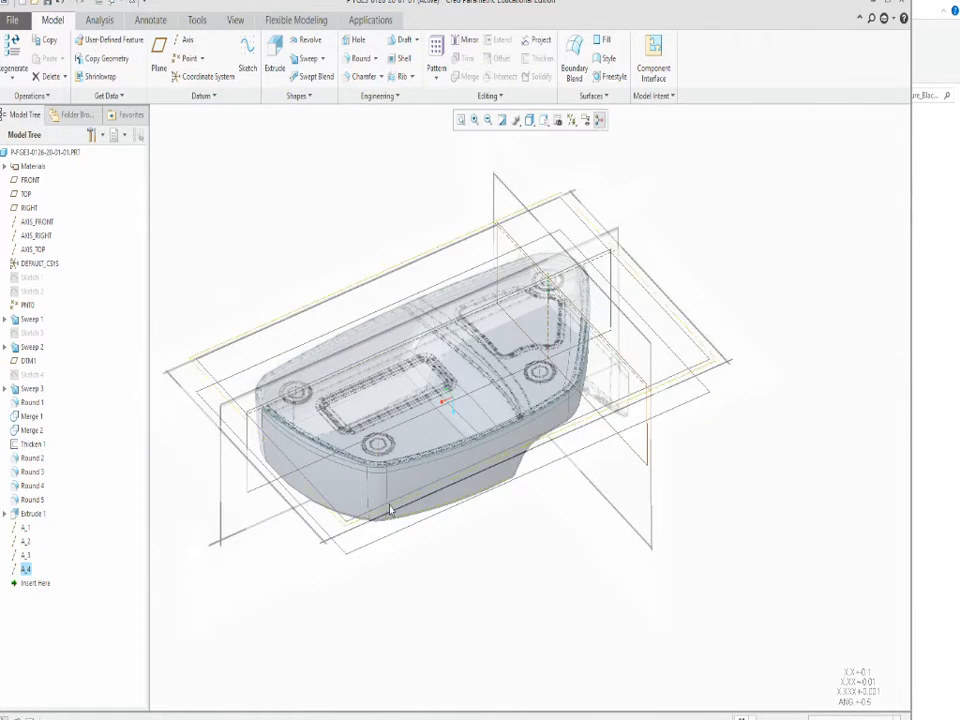
pyautogui.moveTo(391, 508)
pyautogui.mouseDown(button='middle')
pyautogui.moveTo(407, 538)
pyautogui.moveTo(394, 510)
pyautogui.mouseUp(button='middle')
pyautogui.scroll(-4, 370, 545)
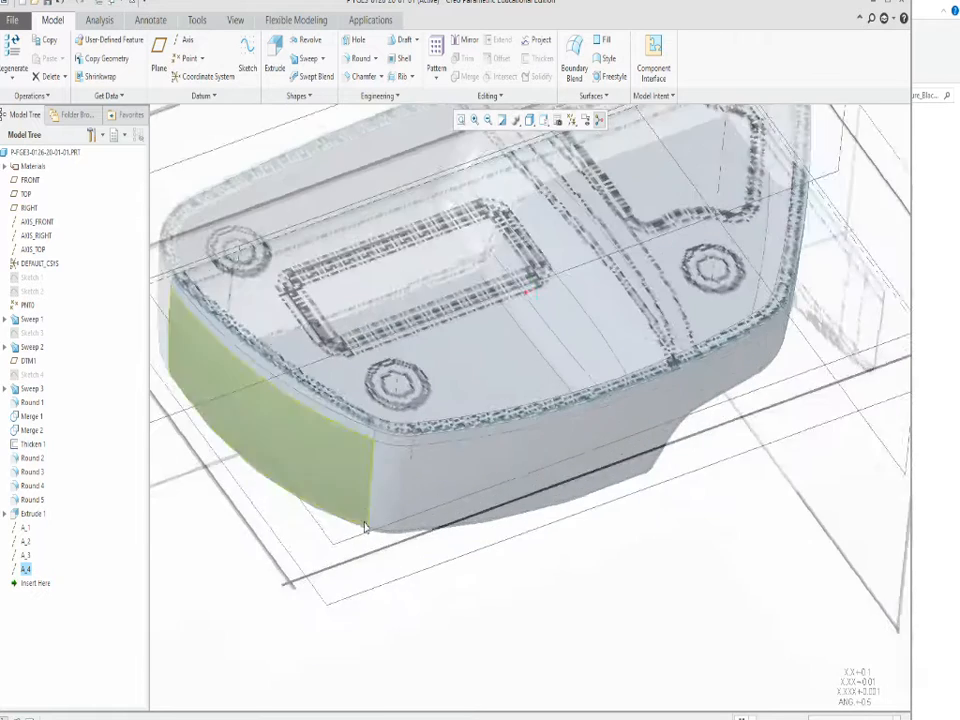
pyautogui.scroll(-2, 355, 530)
pyautogui.moveTo(356, 534); pyautogui.dragTo(356, 542, button='middle')
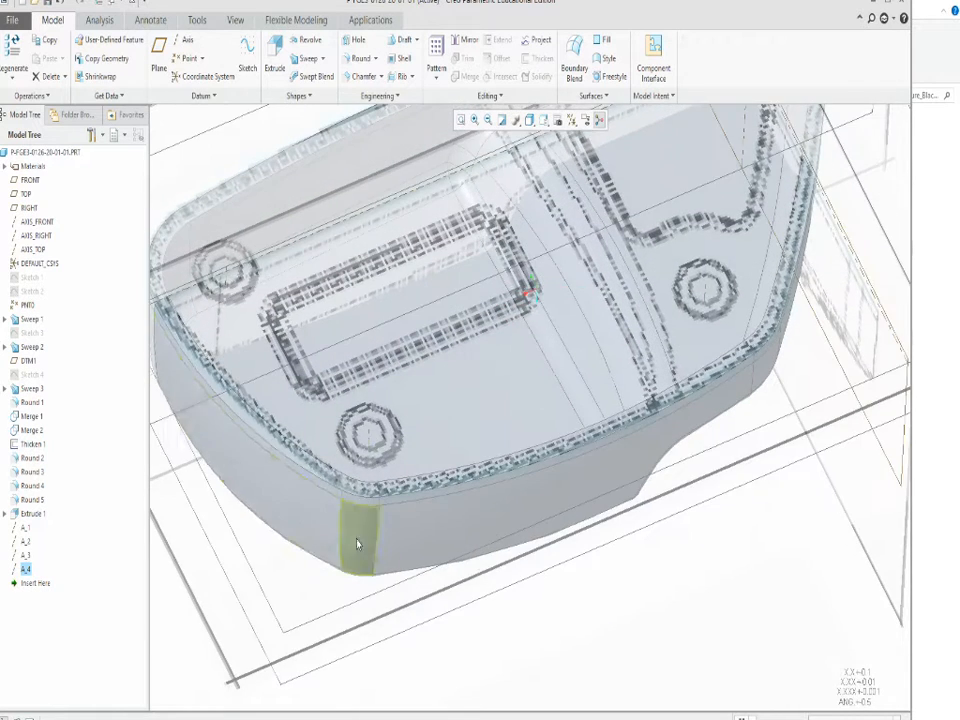
pyautogui.scroll(3, 297, 507)
pyautogui.scroll(-4, 243, 430)
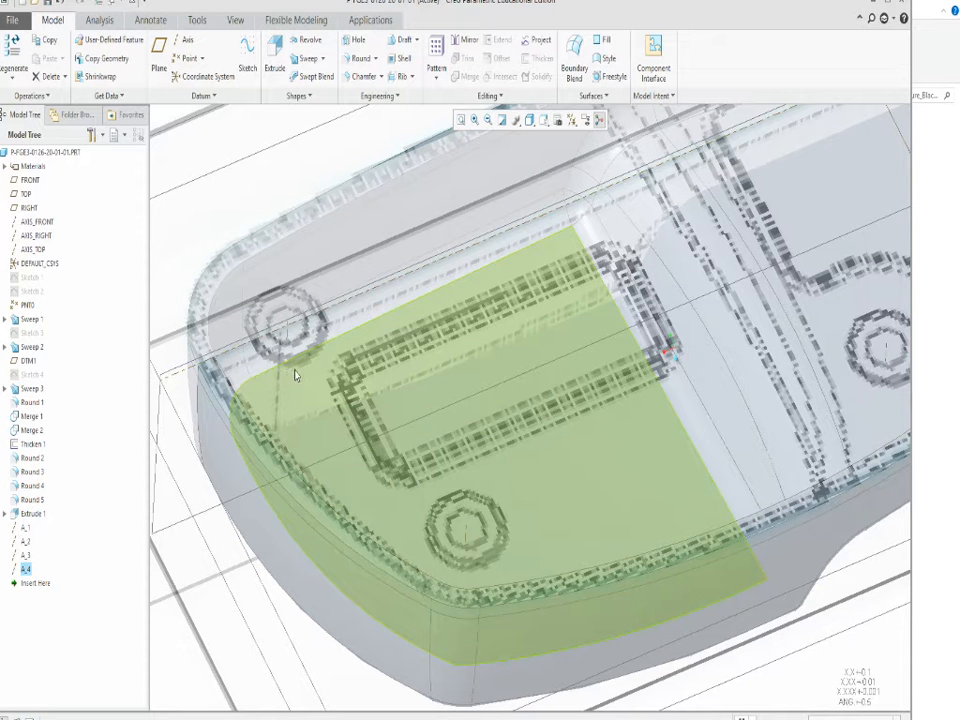
pyautogui.scroll(4, 292, 375)
pyautogui.scroll(-2, 290, 376)
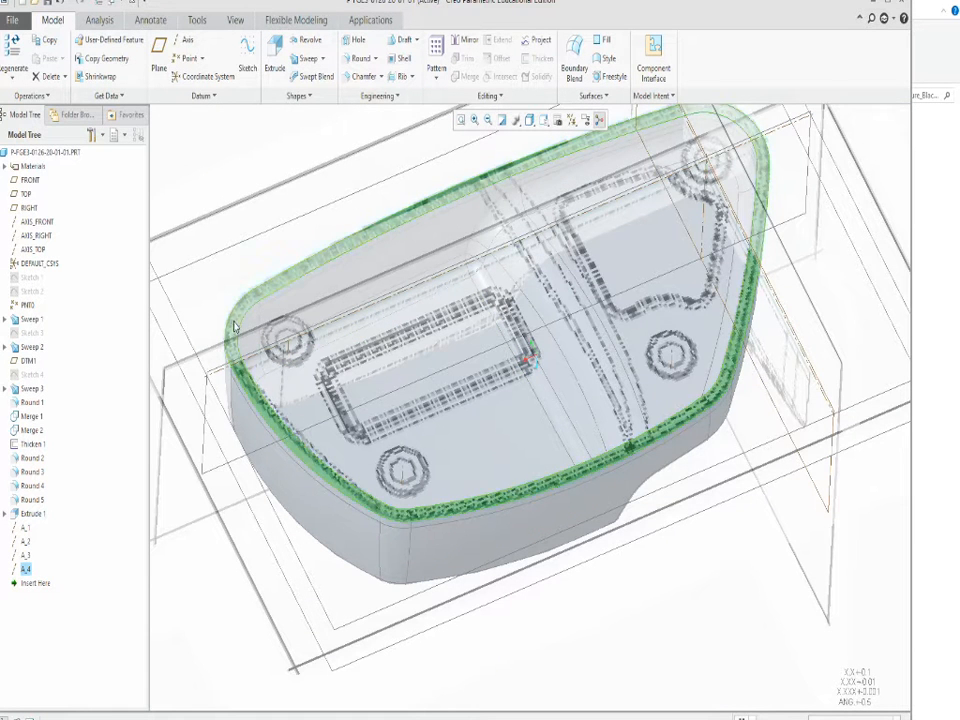
# Start an extrusion sketch on the shell's flat rim face and orient the view square to the sketch plane.
pyautogui.moveTo(237, 328); pyautogui.dragTo(232, 497, button='middle')
pyautogui.scroll(1, 233, 498)
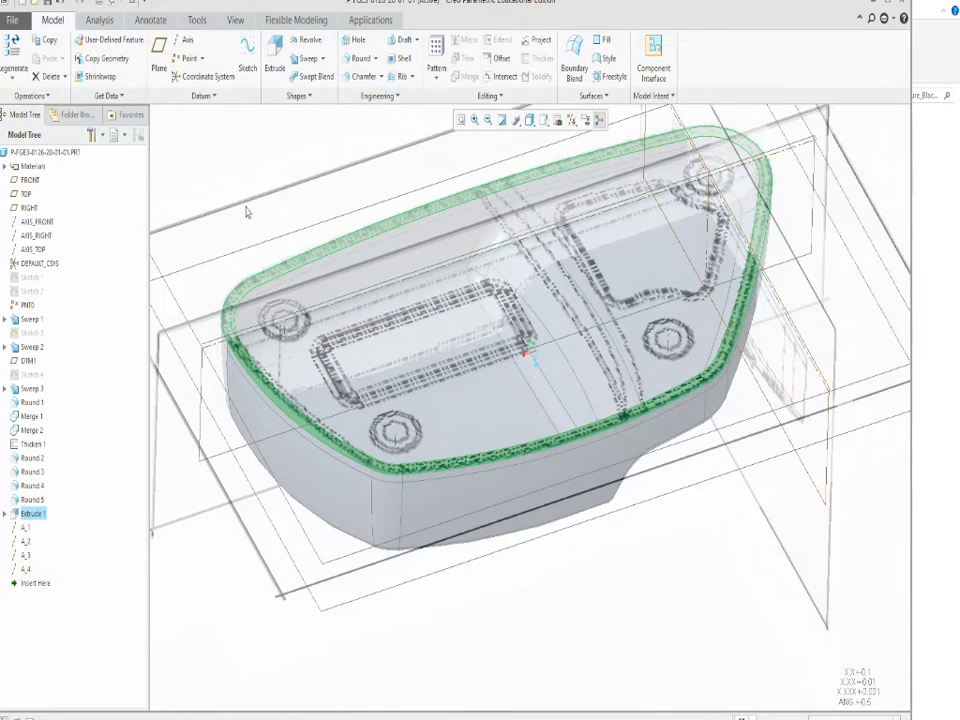
pyautogui.click(275, 52)
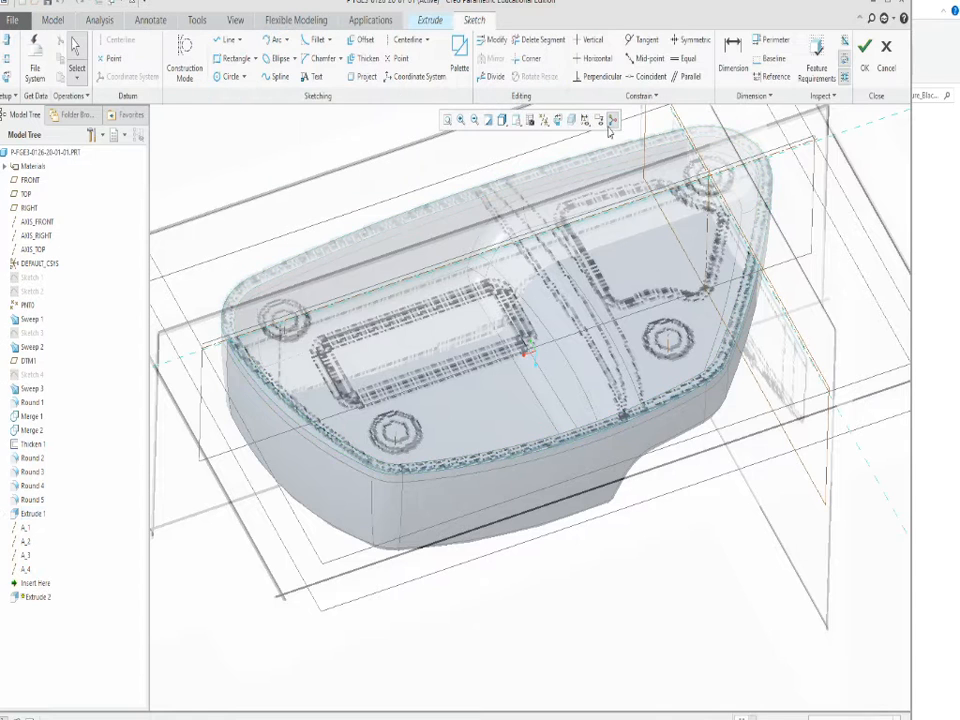
pyautogui.click(559, 120)
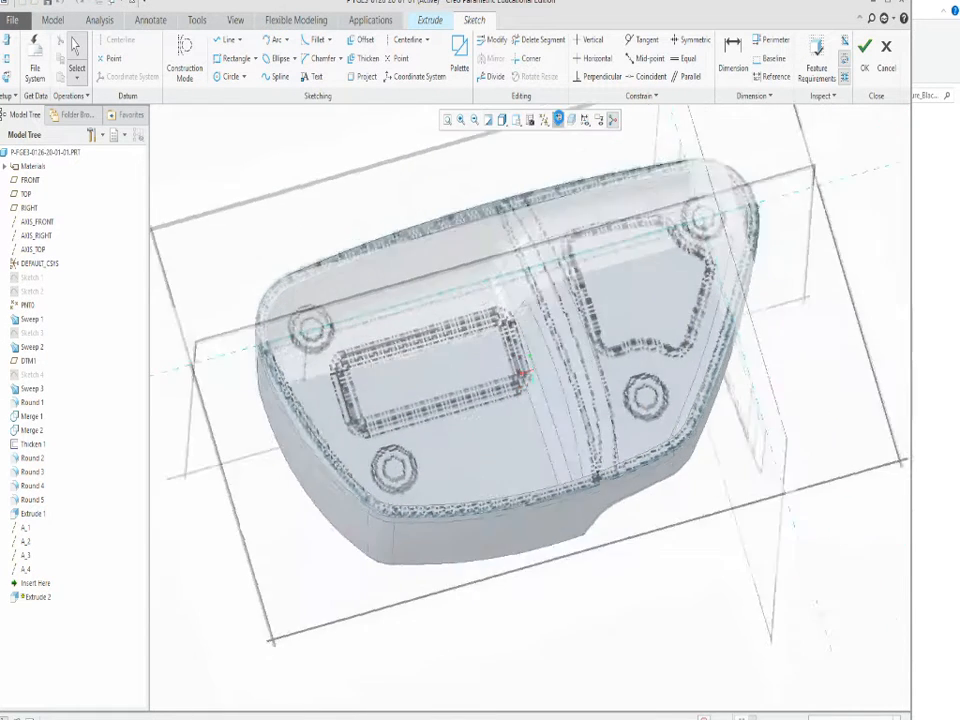
pyautogui.scroll(-1, 346, 330)
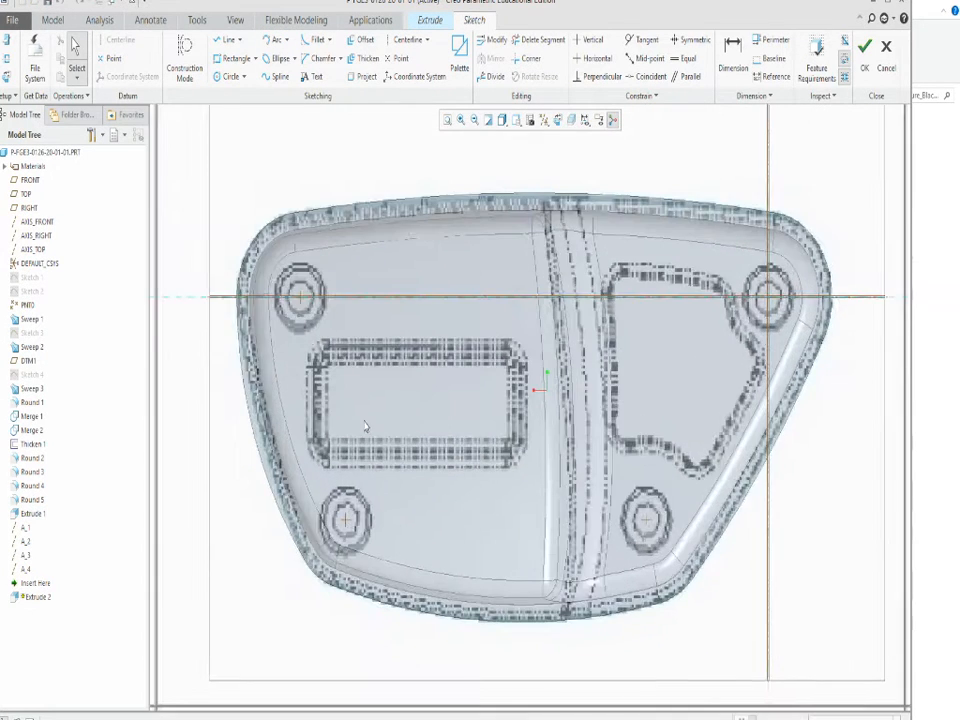
pyautogui.scroll(1, 364, 364)
pyautogui.scroll(-1, 307, 369)
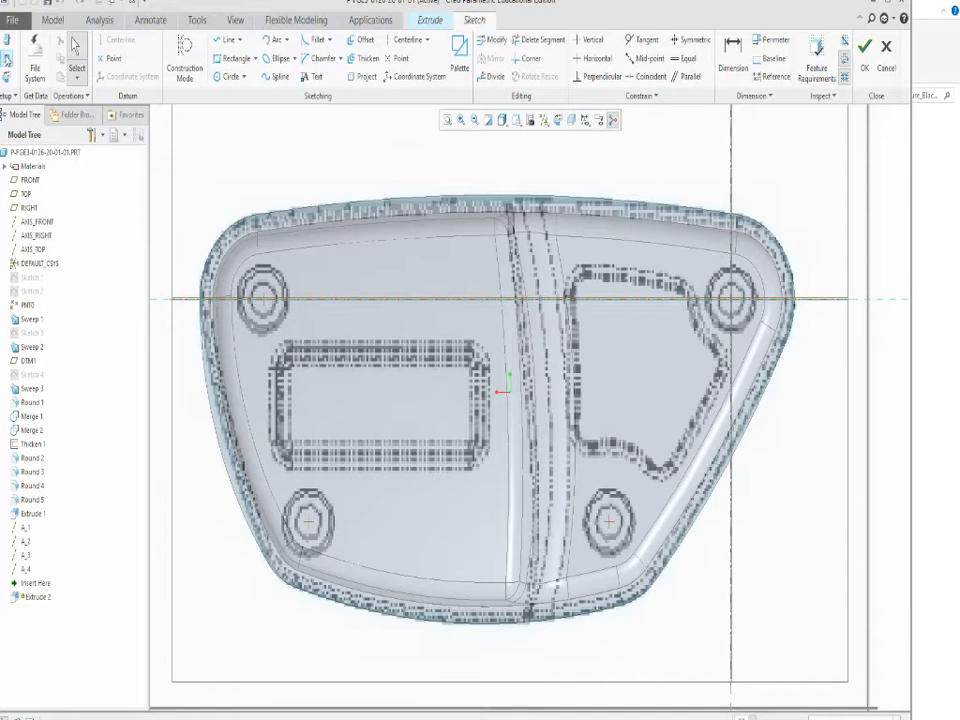
# Add the four corner axes A_1, A_2, A_3 and A_4 as references for the sketch.
pyautogui.click(6, 60)
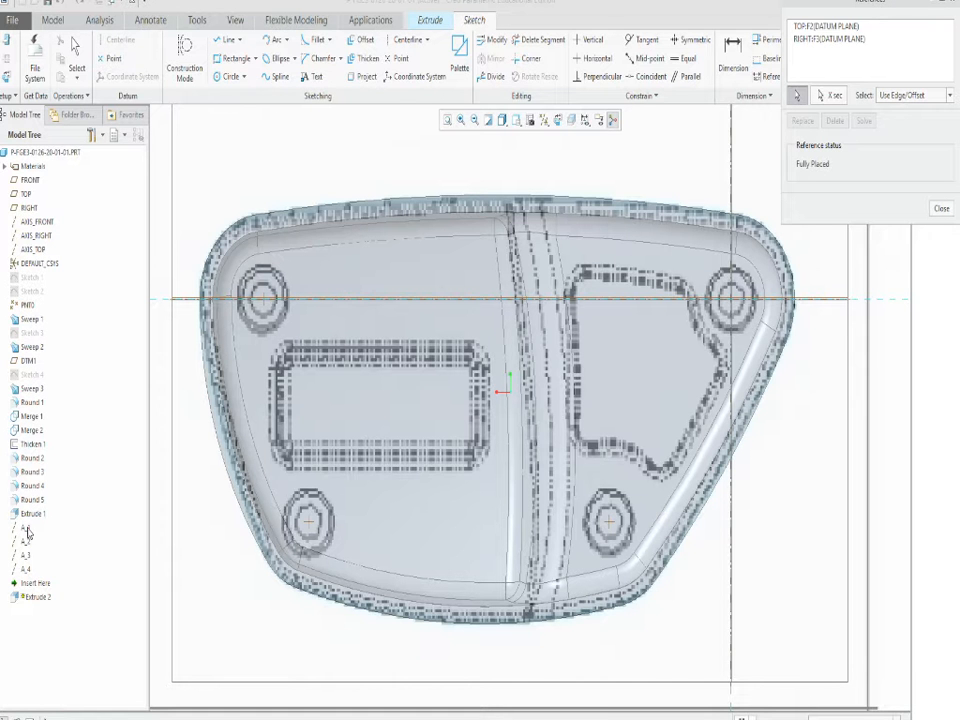
pyautogui.click(25, 528)
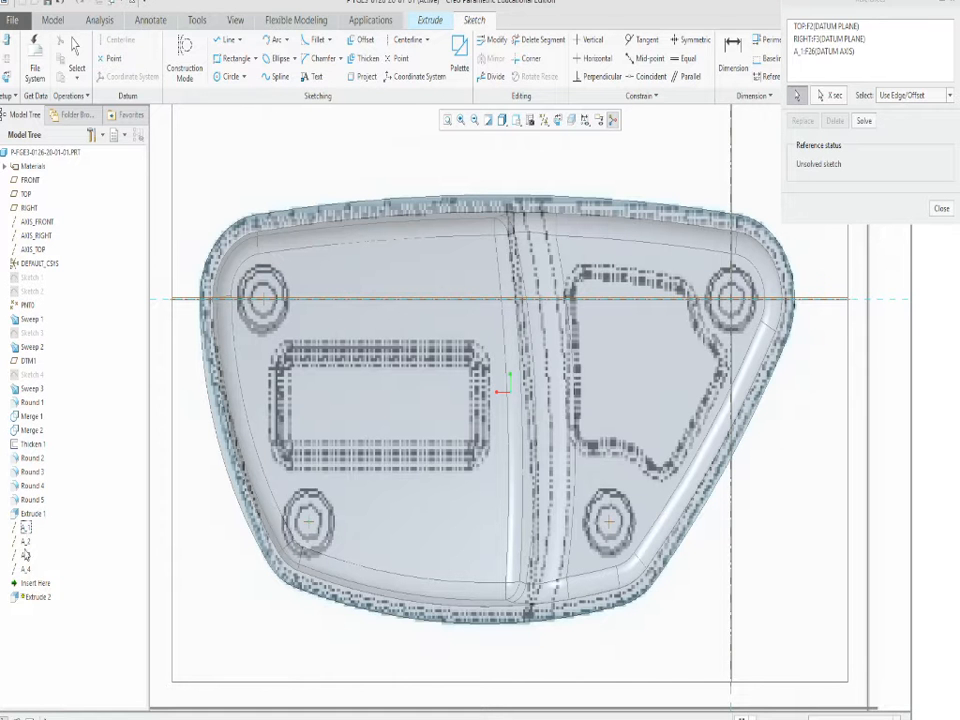
pyautogui.click(25, 541)
pyautogui.click(25, 555)
pyautogui.click(25, 569)
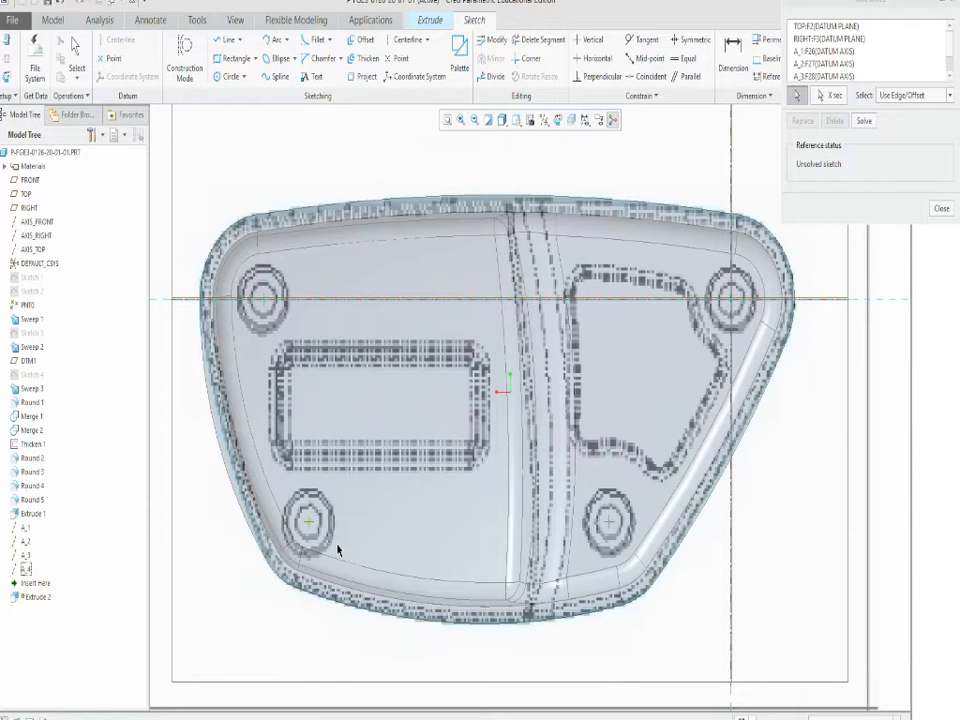
pyautogui.click(940, 210)
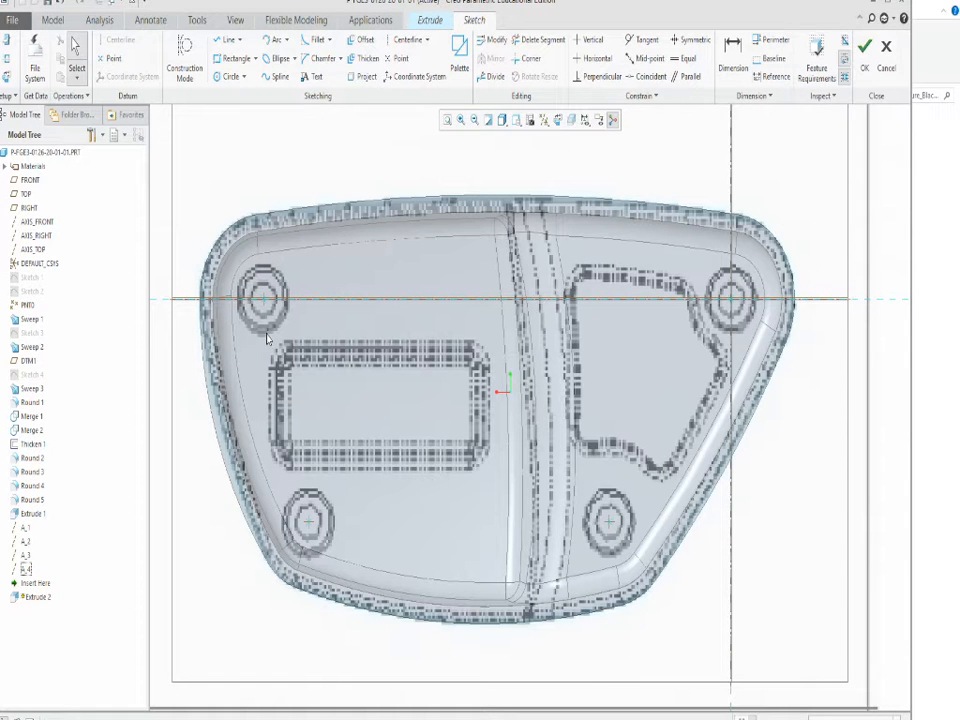
# Draw a circle centred on each of the two corner axes at the shell's wider end, reaching out into the rim wall.
pyautogui.click(229, 75)
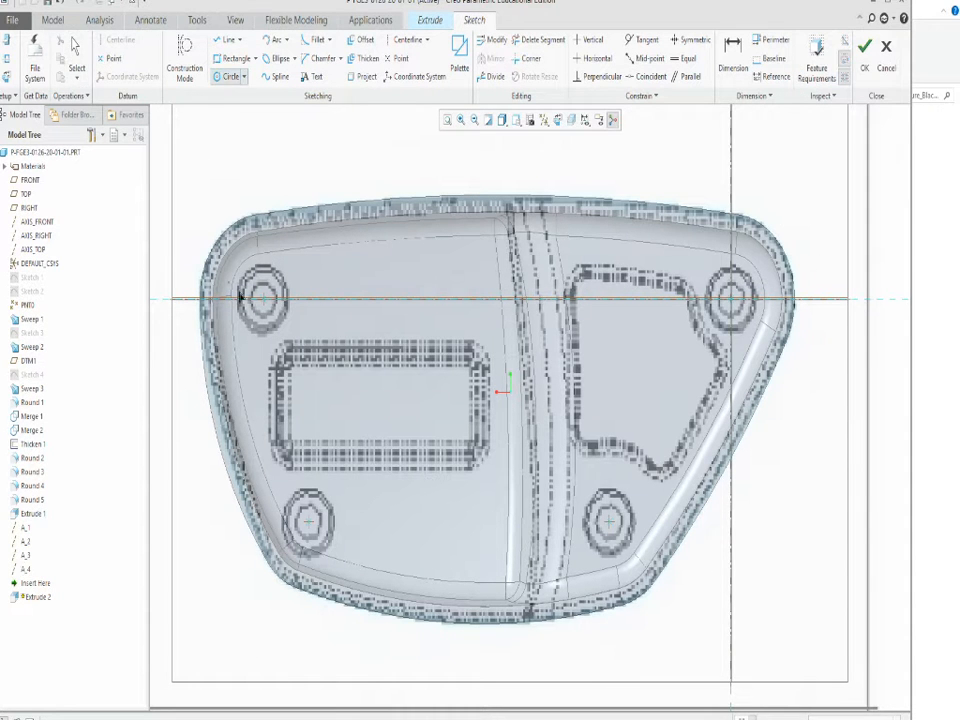
pyautogui.click(262, 299)
pyautogui.click(228, 245)
pyautogui.scroll(5, 285, 582)
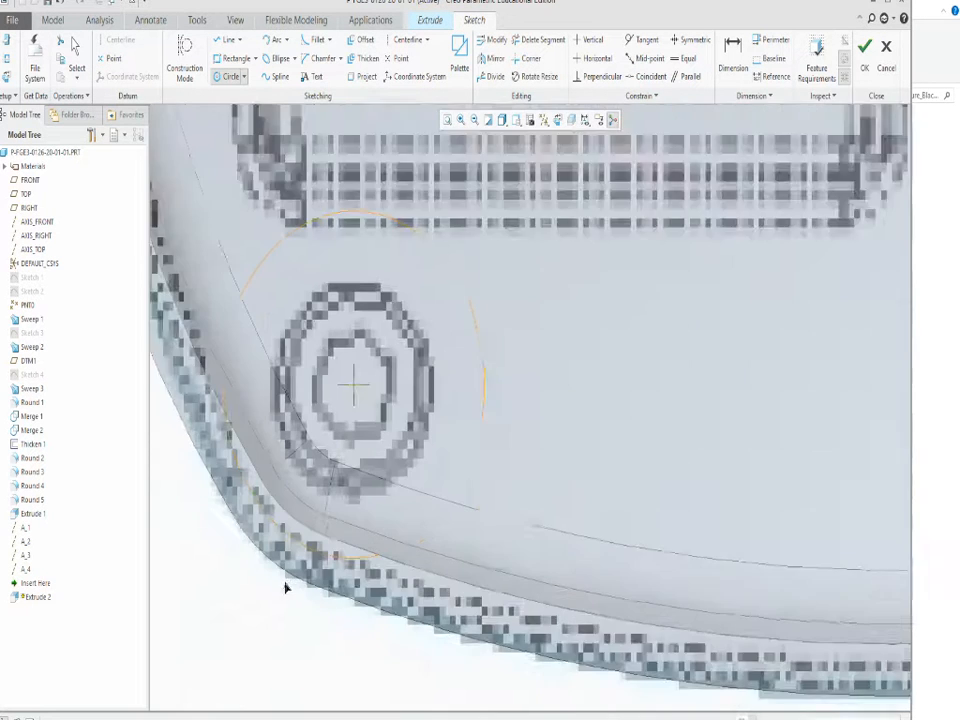
pyautogui.scroll(-4, 324, 557)
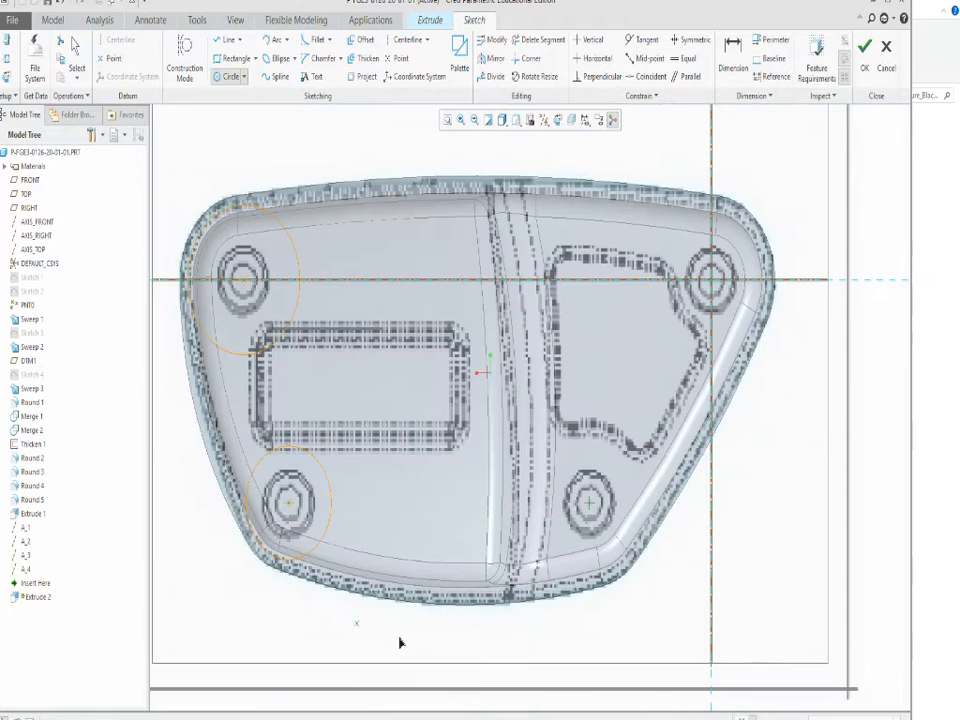
# Draw a circle centred on each of the two corner axes at the shell's narrower end, reaching into the rim wall.
pyautogui.scroll(3, 632, 589)
pyautogui.click(533, 383)
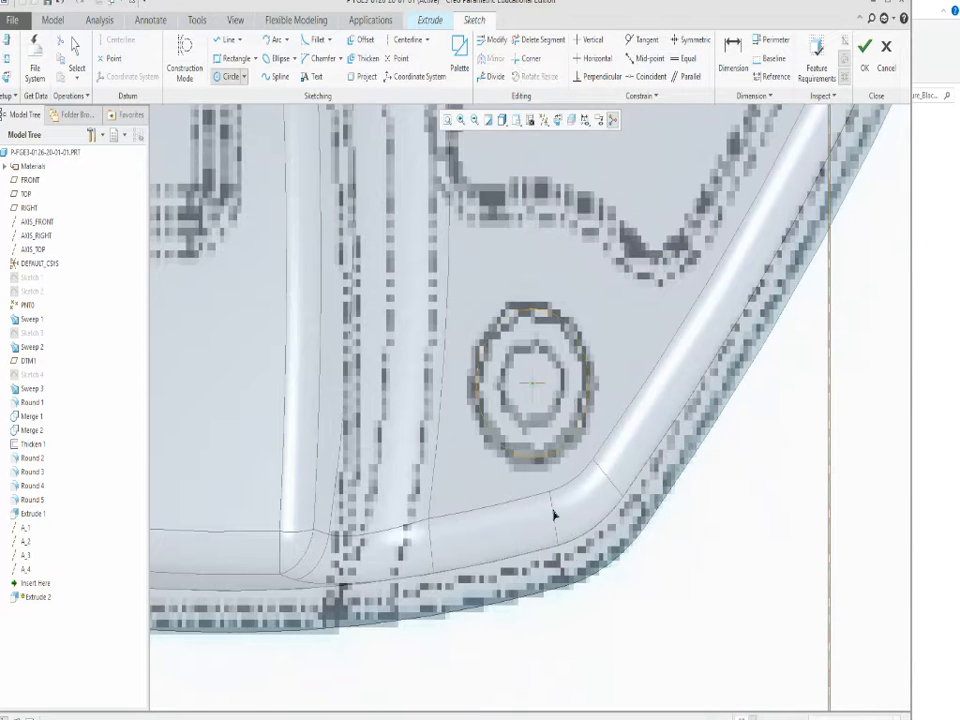
pyautogui.click(565, 567)
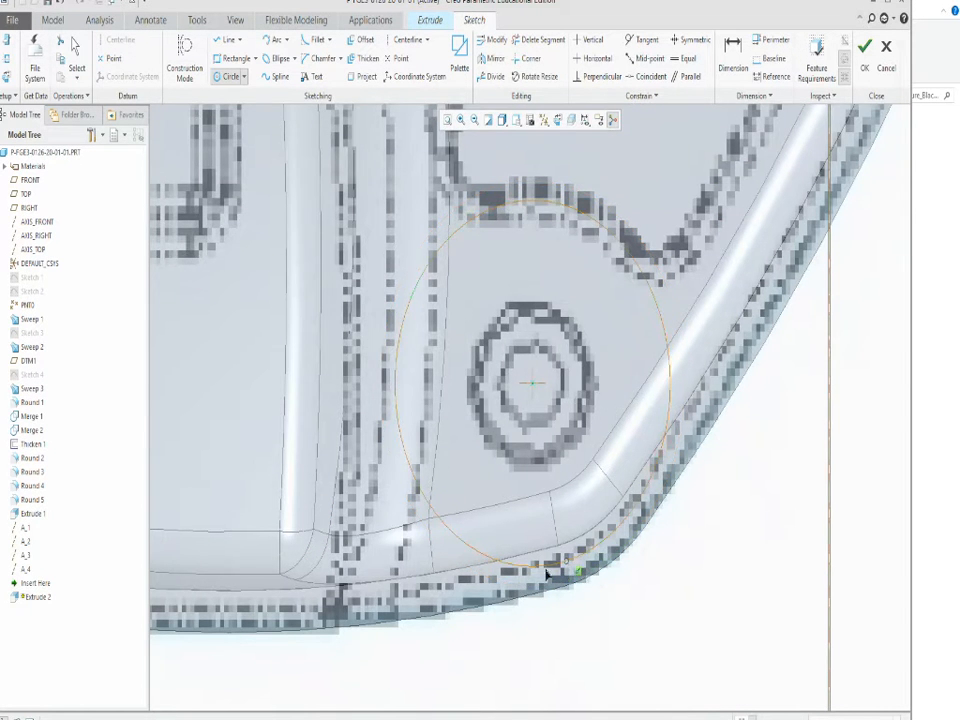
pyautogui.scroll(-4, 650, 330)
pyautogui.scroll(4, 610, 420)
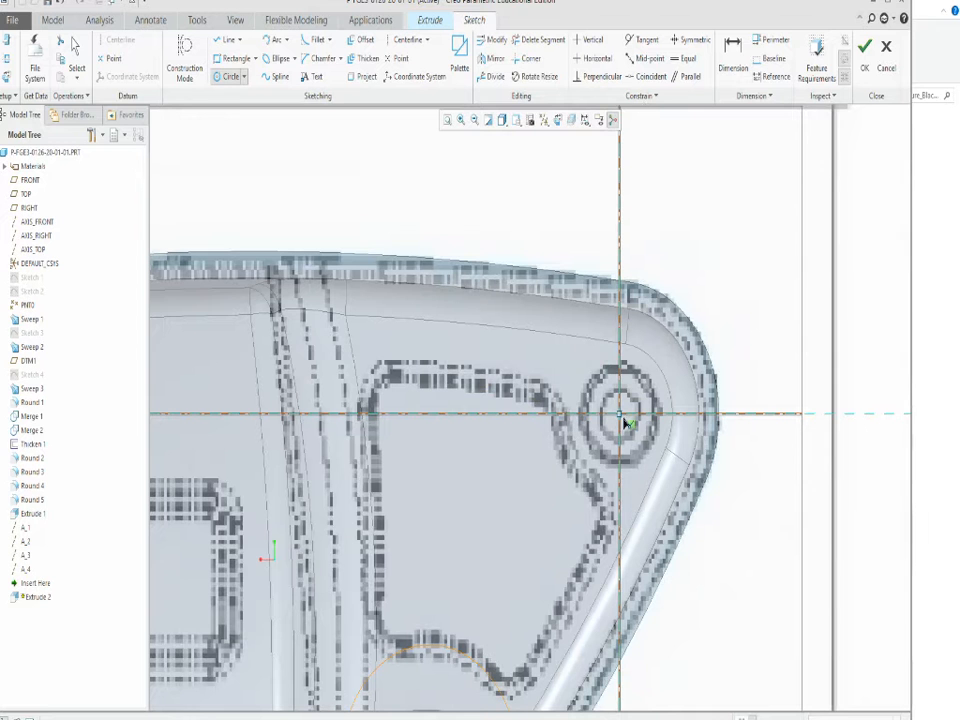
pyautogui.click(622, 416)
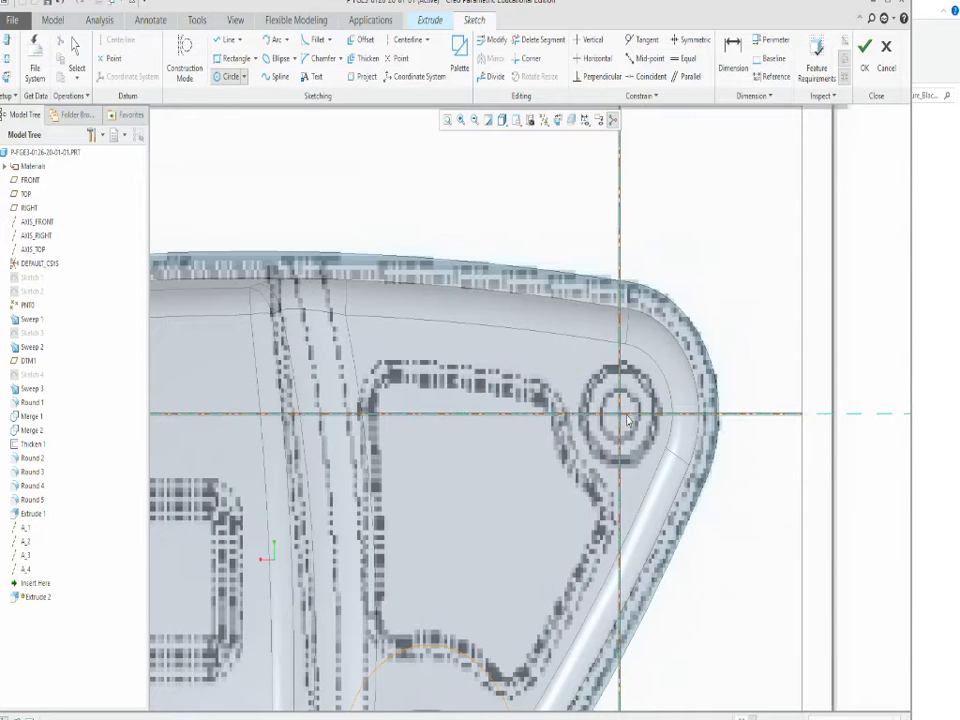
pyautogui.click(665, 316)
pyautogui.scroll(-4, 600, 450)
pyautogui.scroll(2, 452, 427)
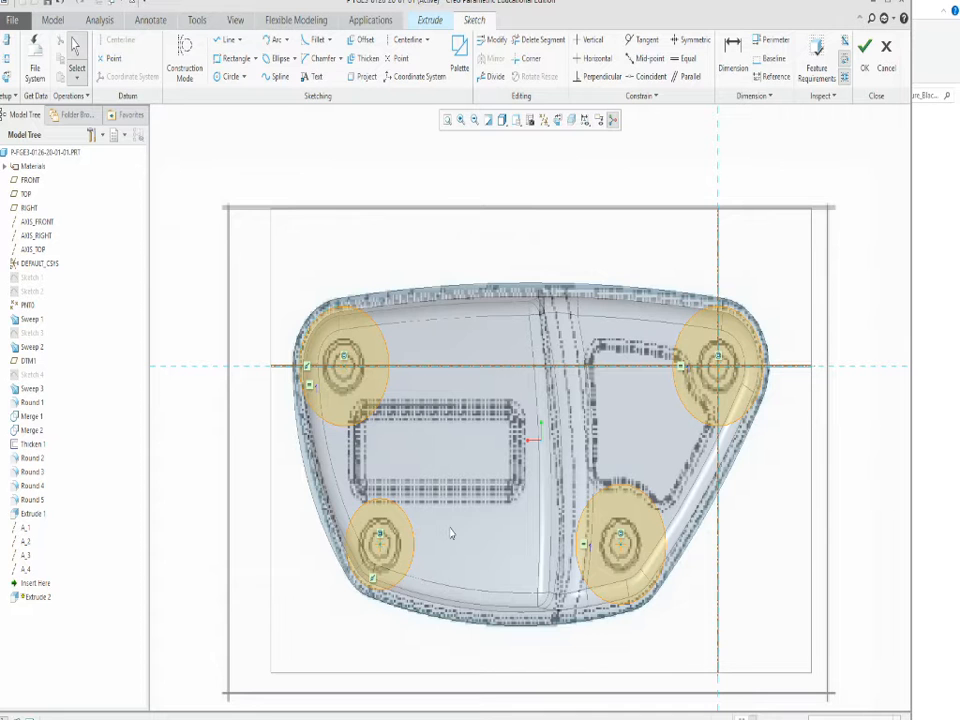
# Check how the four circles overlap the rim wall and accept the extrusion sketch.
pyautogui.scroll(3, 471, 529)
pyautogui.scroll(-3, 290, 508)
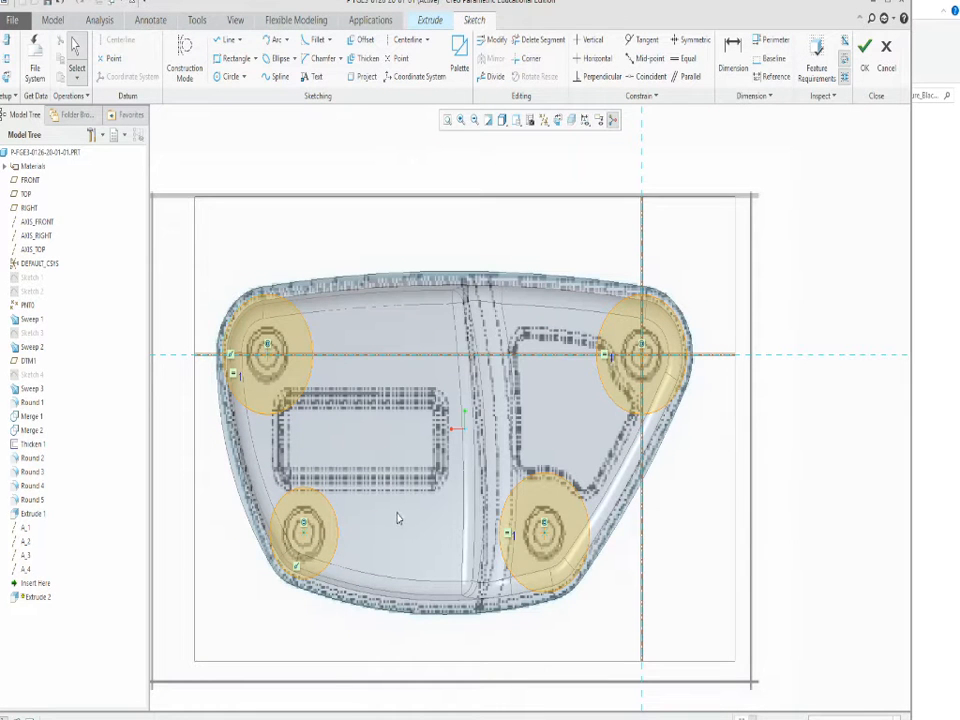
pyautogui.moveTo(392, 503)
pyautogui.mouseDown(button='middle')
pyautogui.moveTo(390, 443)
pyautogui.moveTo(407, 448)
pyautogui.moveTo(405, 457)
pyautogui.mouseUp(button='middle')
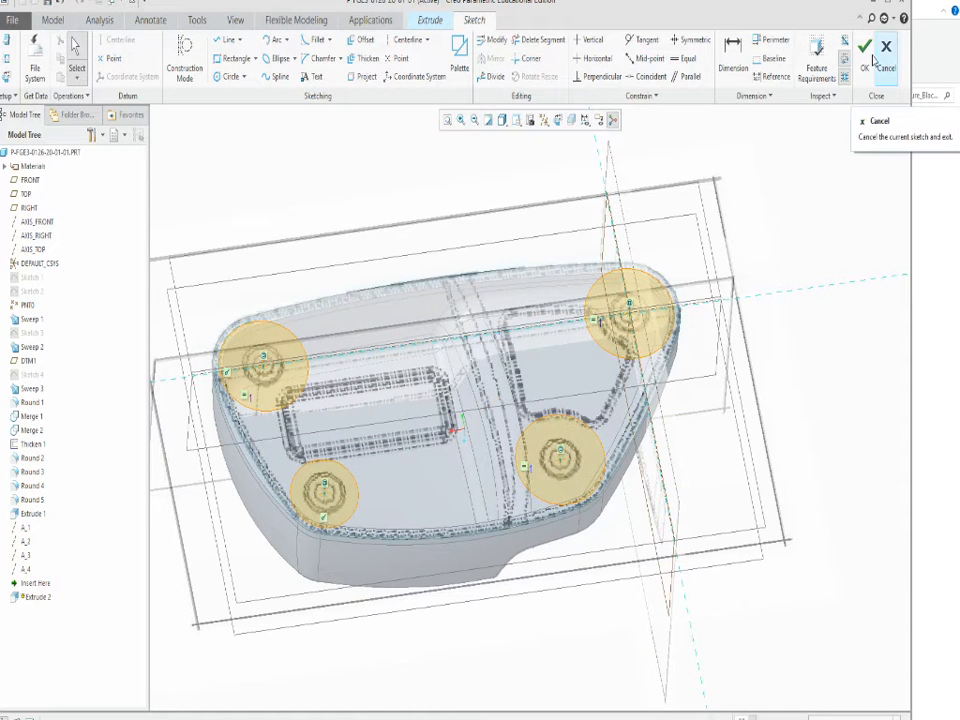
pyautogui.scroll(-9, 621, 497)
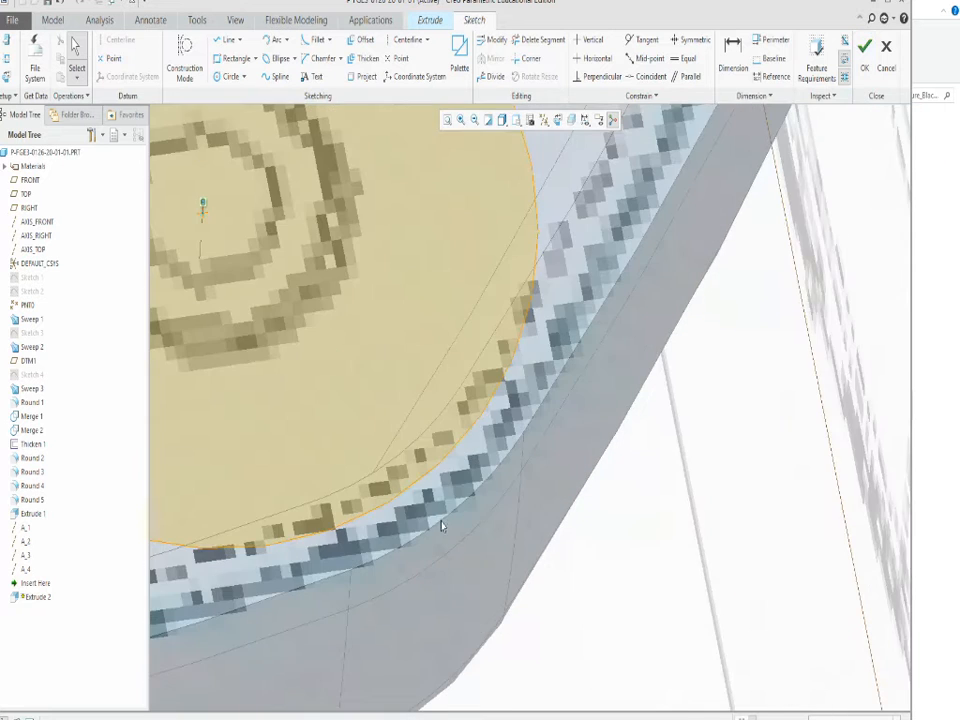
pyautogui.scroll(7, 596, 484)
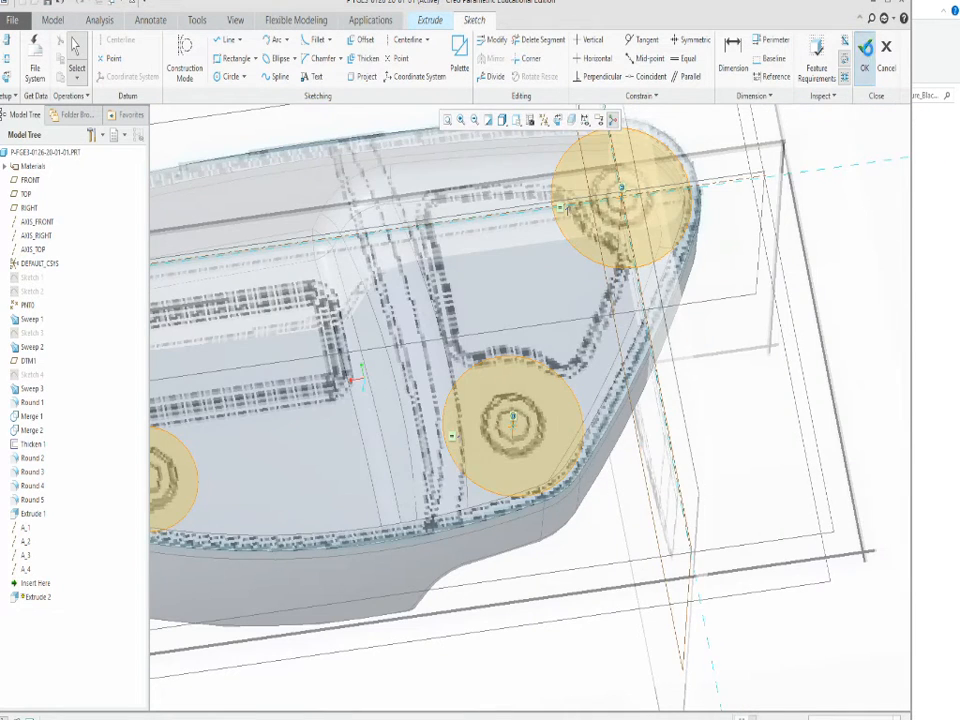
pyautogui.click(864, 48)
# Extrude the four circles in the reversed direction, into the shell, up to the next surface and complete the feature.
pyautogui.scroll(-3, 665, 425)
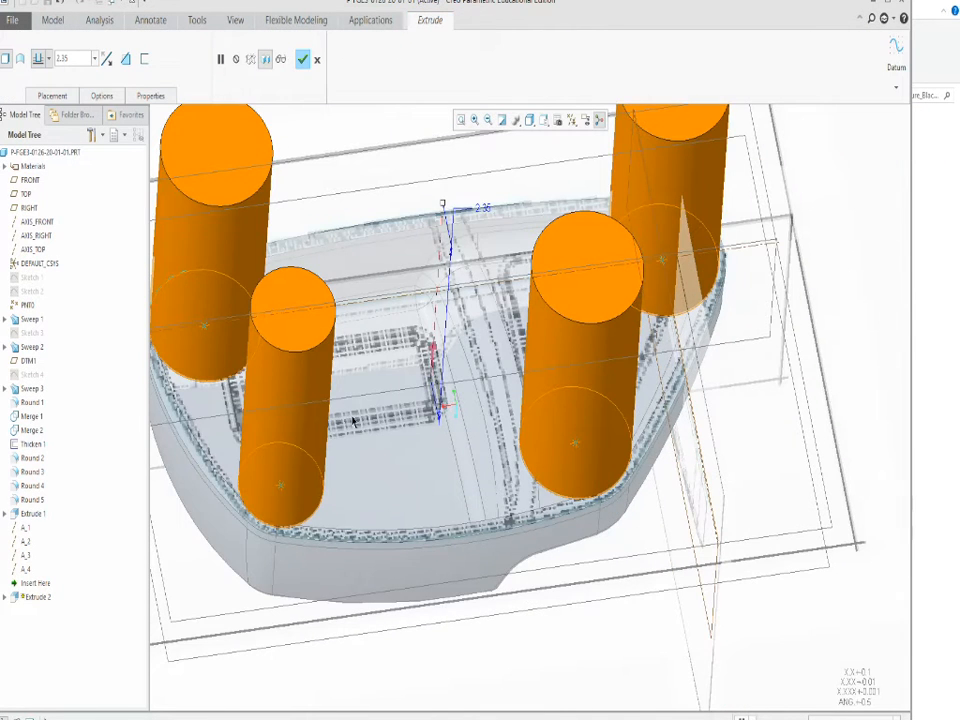
pyautogui.click(106, 60)
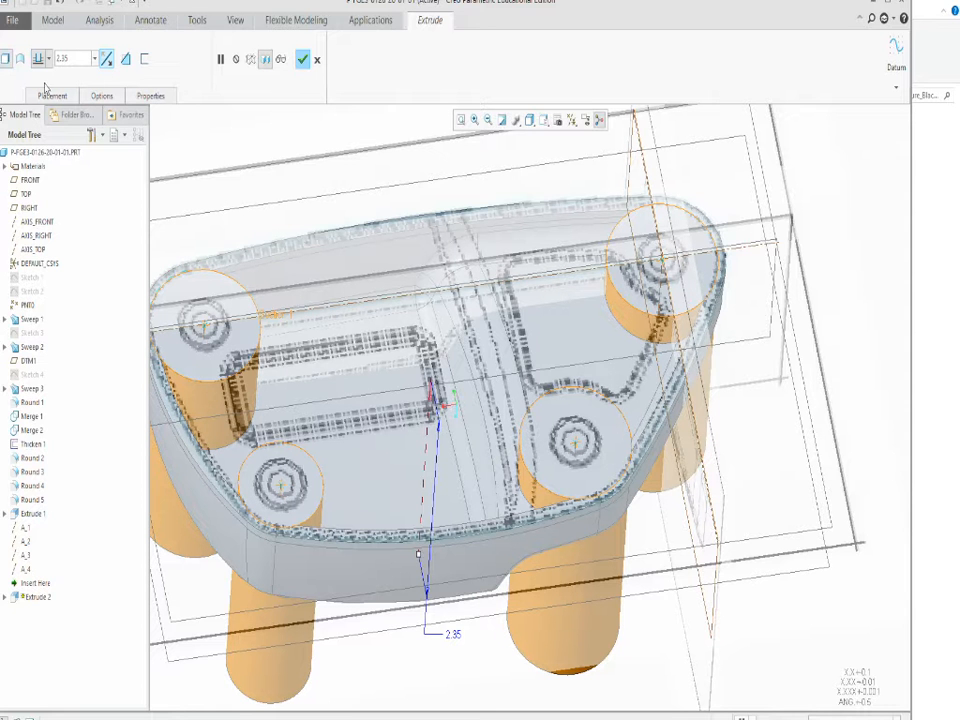
pyautogui.click(48, 60)
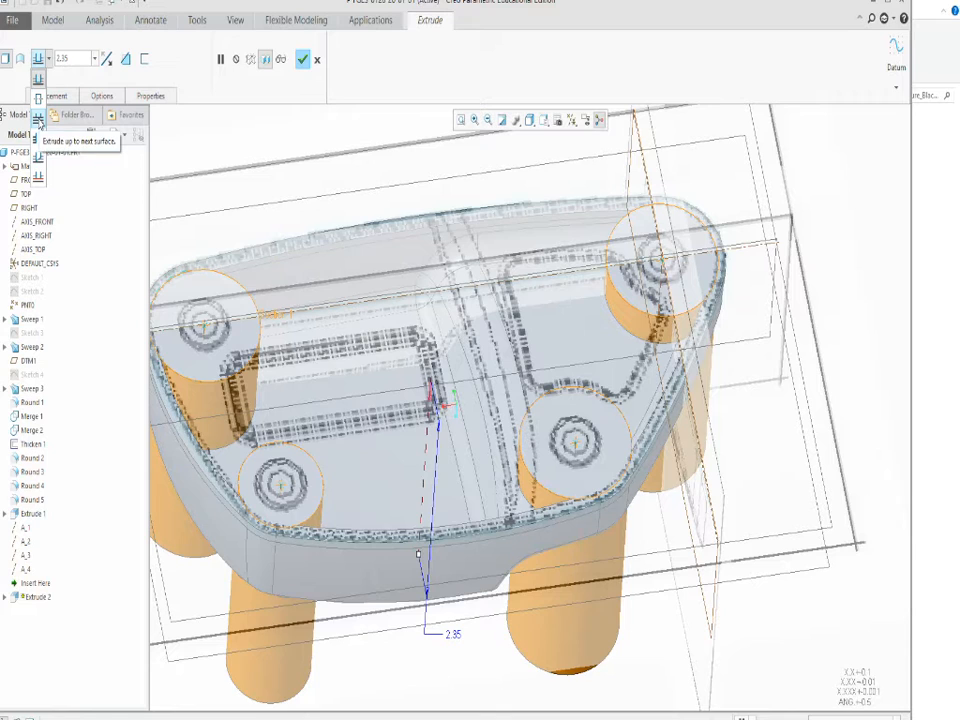
pyautogui.click(39, 119)
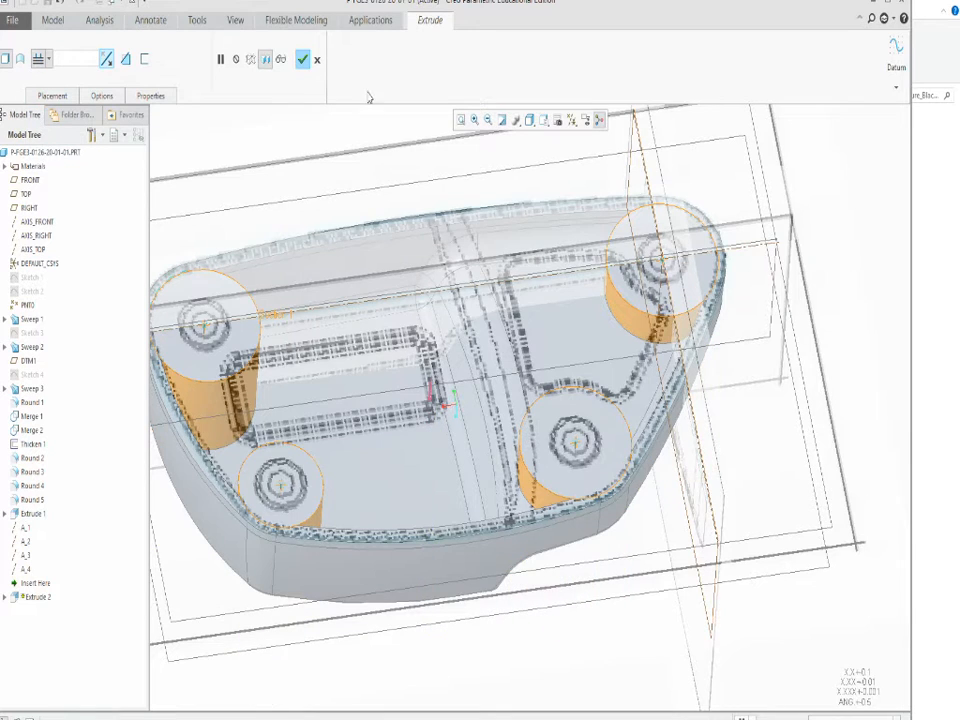
pyautogui.moveTo(537, 422)
pyautogui.mouseDown(button='middle')
pyautogui.moveTo(542, 557)
pyautogui.moveTo(502, 382)
pyautogui.moveTo(517, 421)
pyautogui.mouseUp(button='middle')
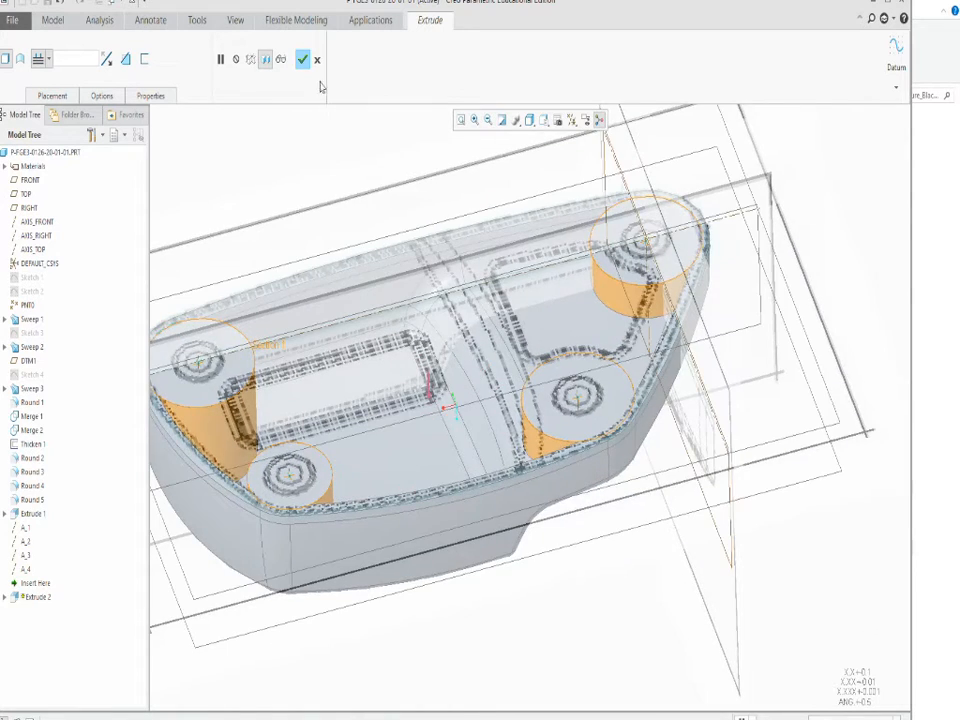
pyautogui.scroll(-2, 467, 490)
pyautogui.scroll(6, 229, 457)
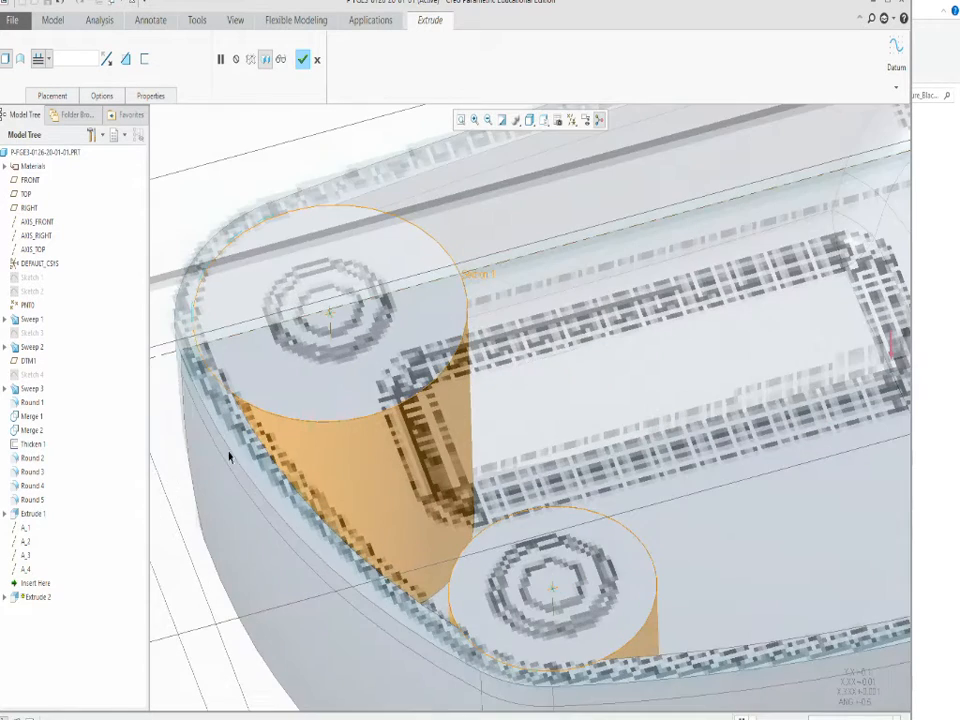
pyautogui.scroll(-5, 178, 410)
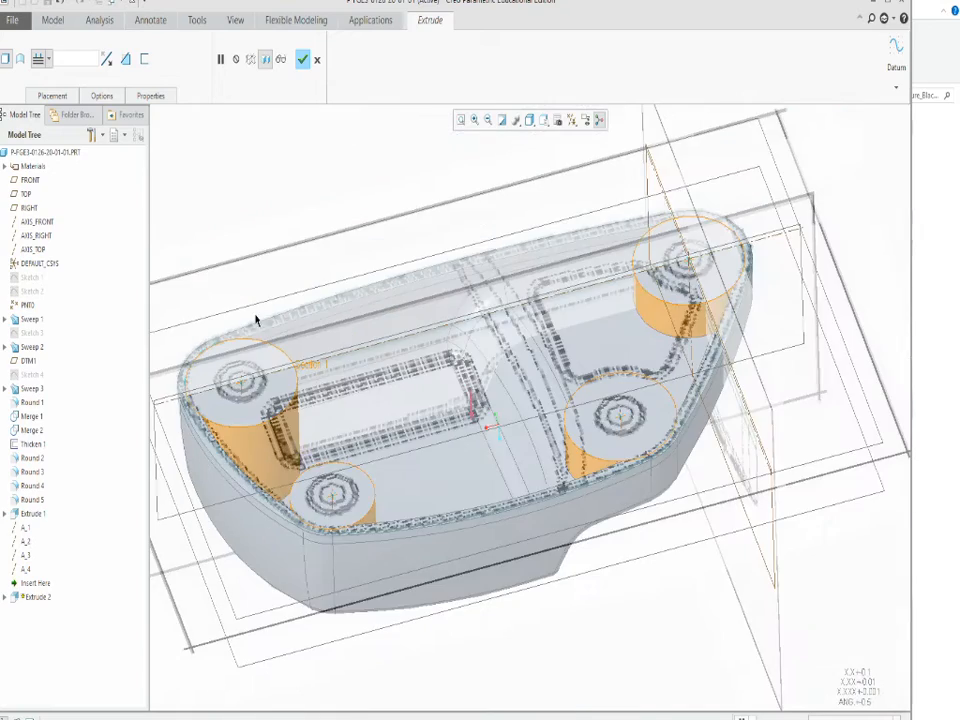
pyautogui.click(302, 59)
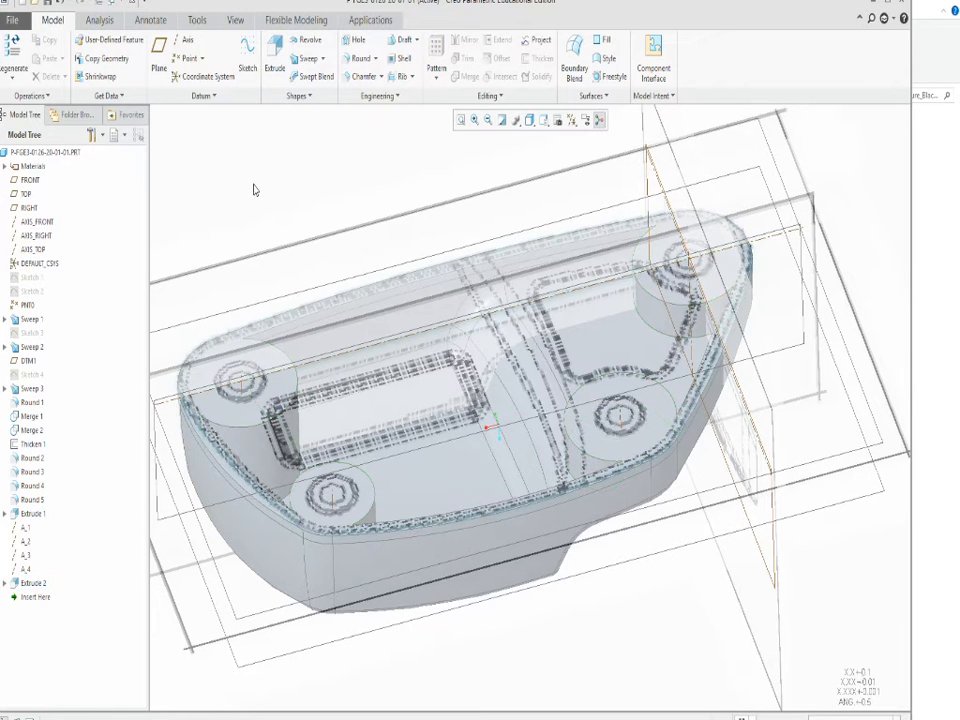
pyautogui.scroll(-3, 400, 255)
pyautogui.scroll(2, 400, 255)
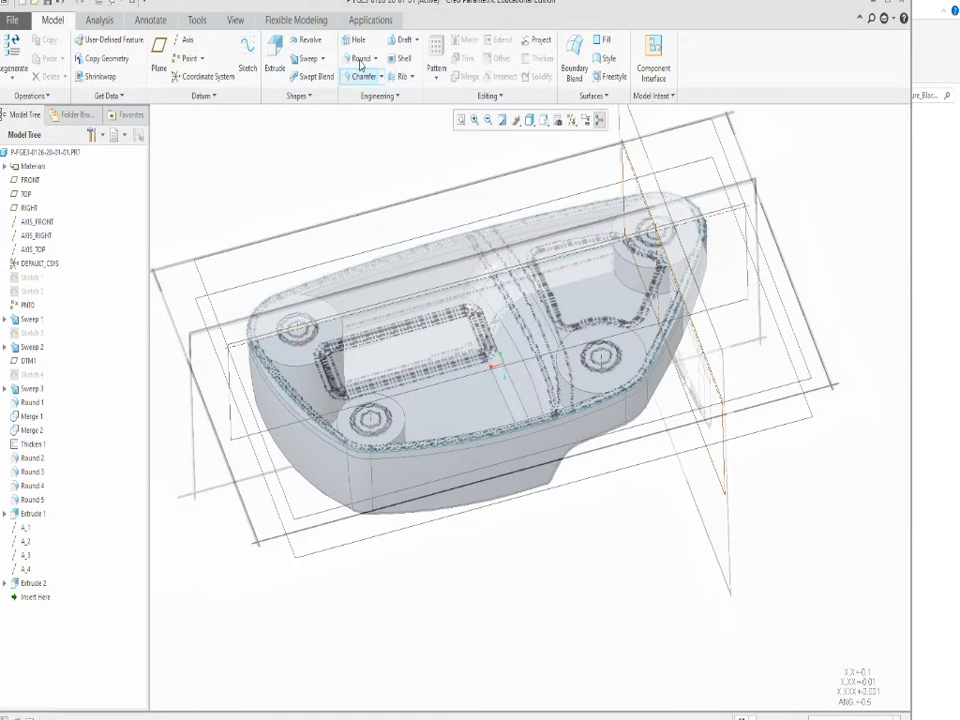
pyautogui.click(358, 58)
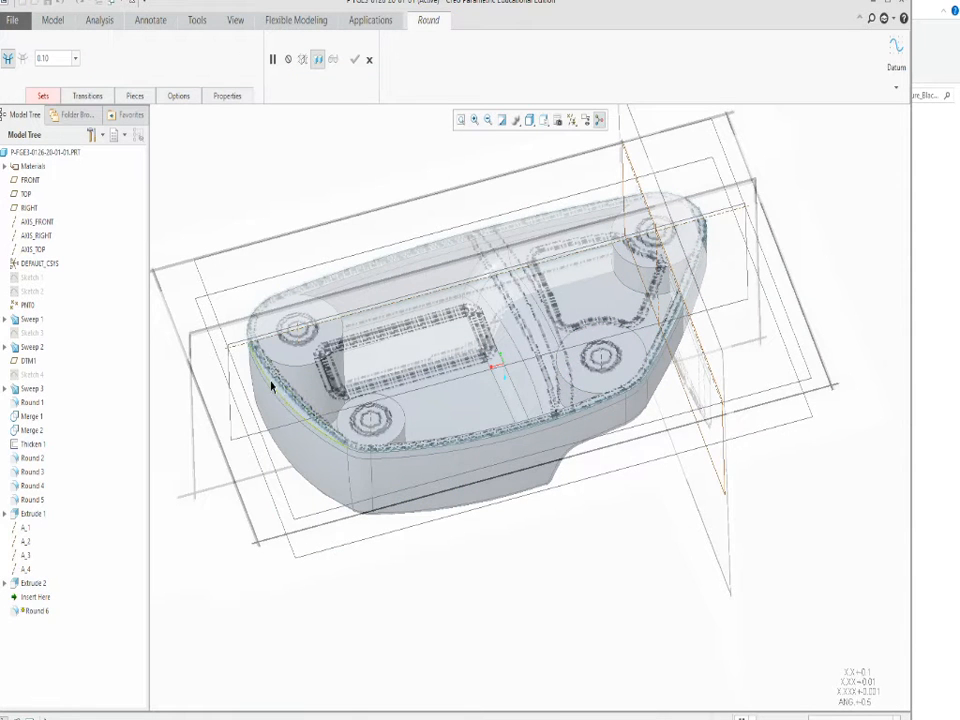
pyautogui.click(370, 59)
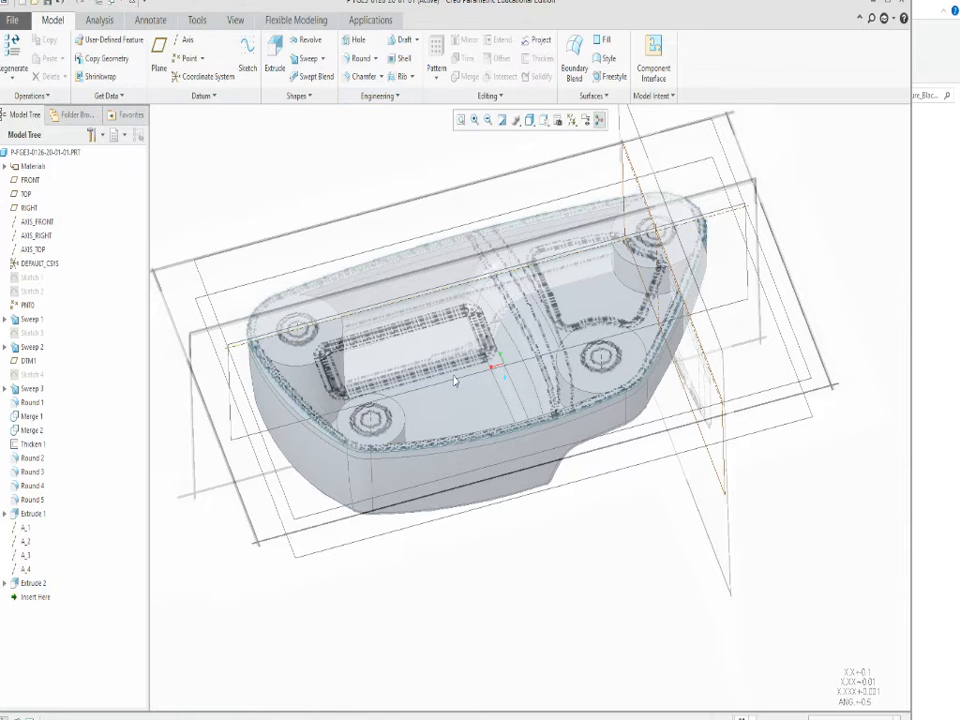
pyautogui.moveTo(455, 381); pyautogui.dragTo(459, 423, button='middle')
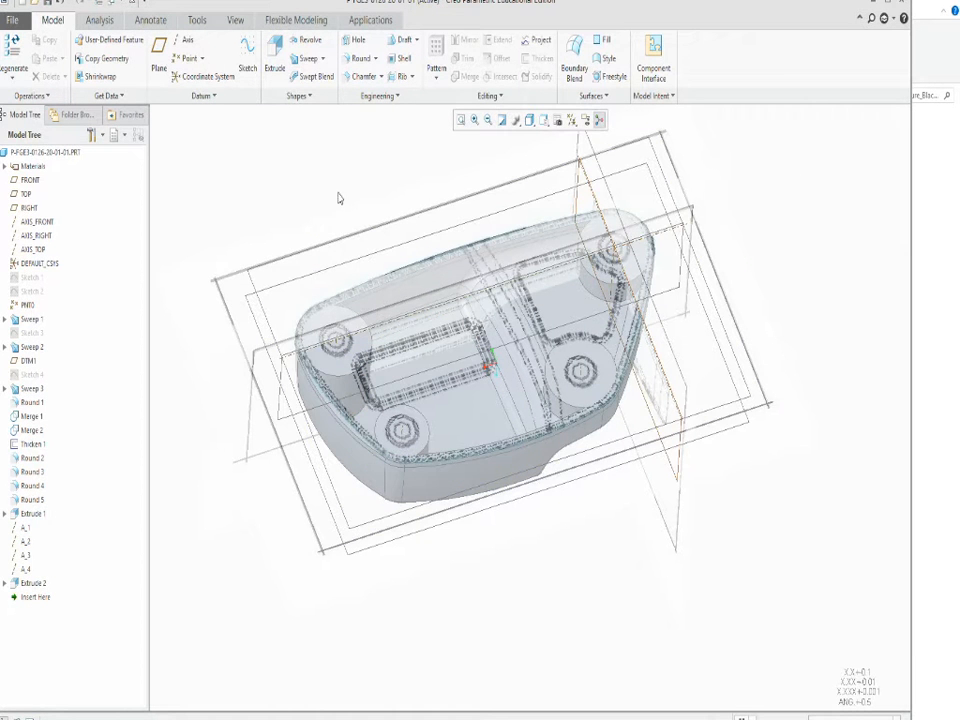
pyautogui.click(235, 20)
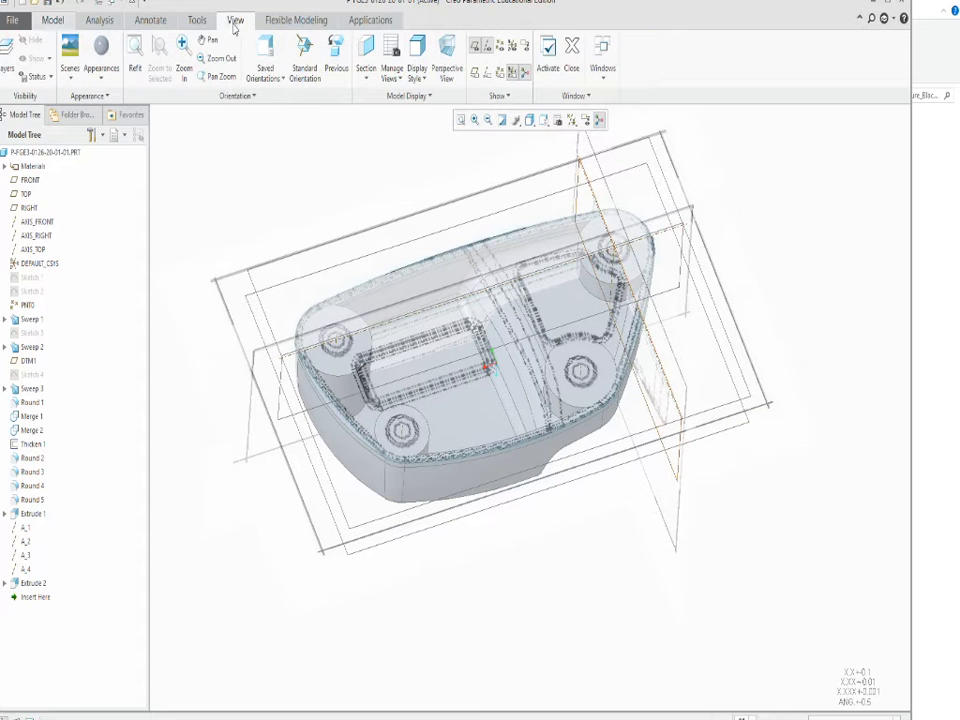
pyautogui.click(394, 98)
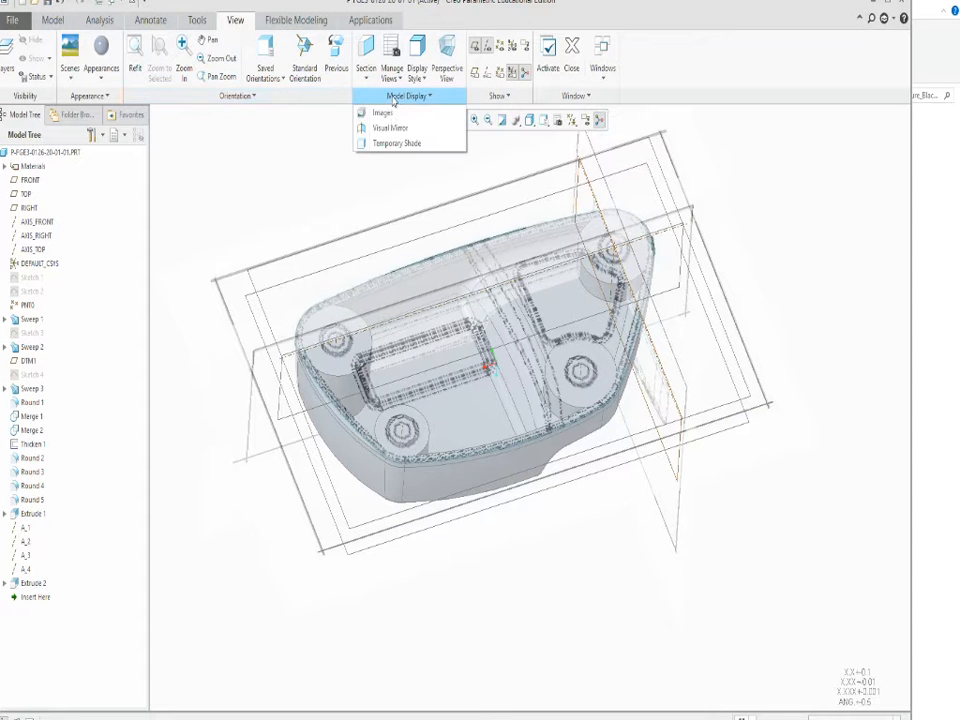
pyautogui.click(384, 112)
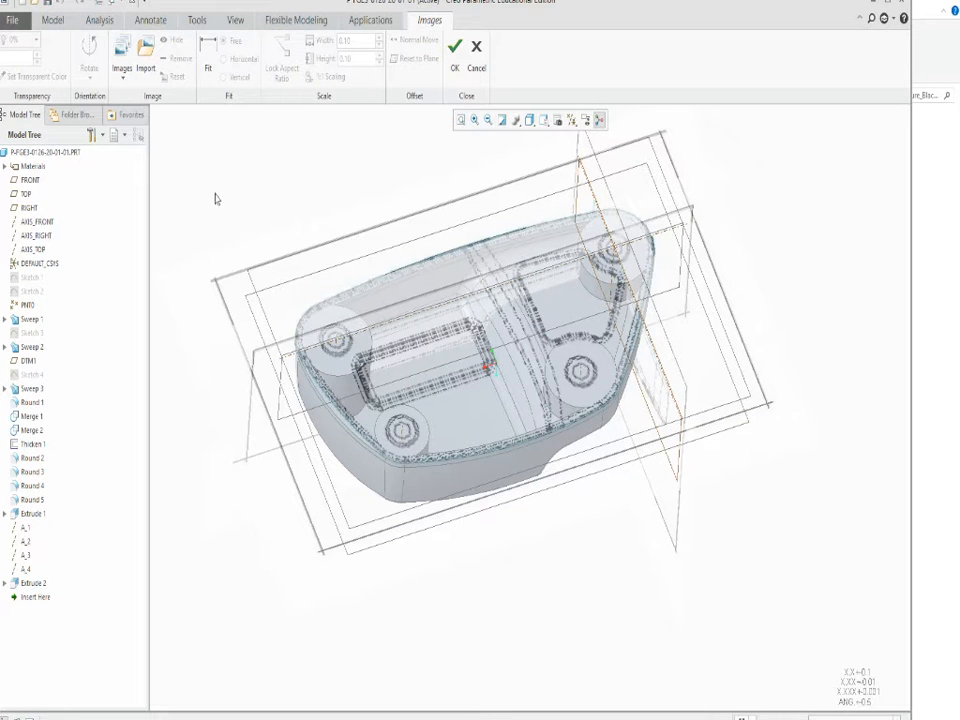
pyautogui.click(121, 70)
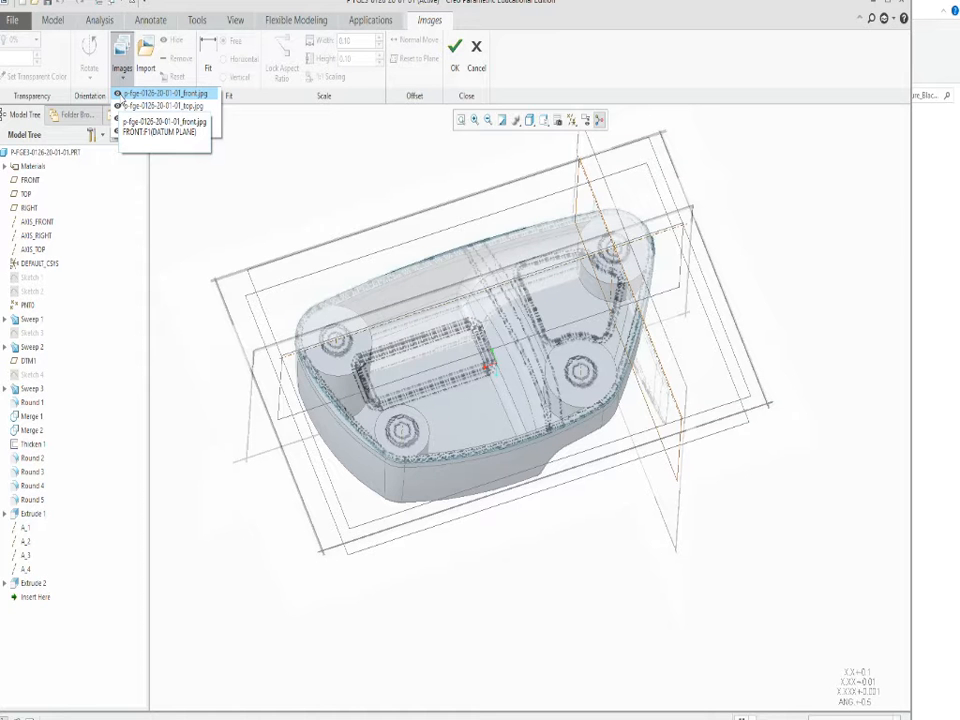
pyautogui.click(118, 93)
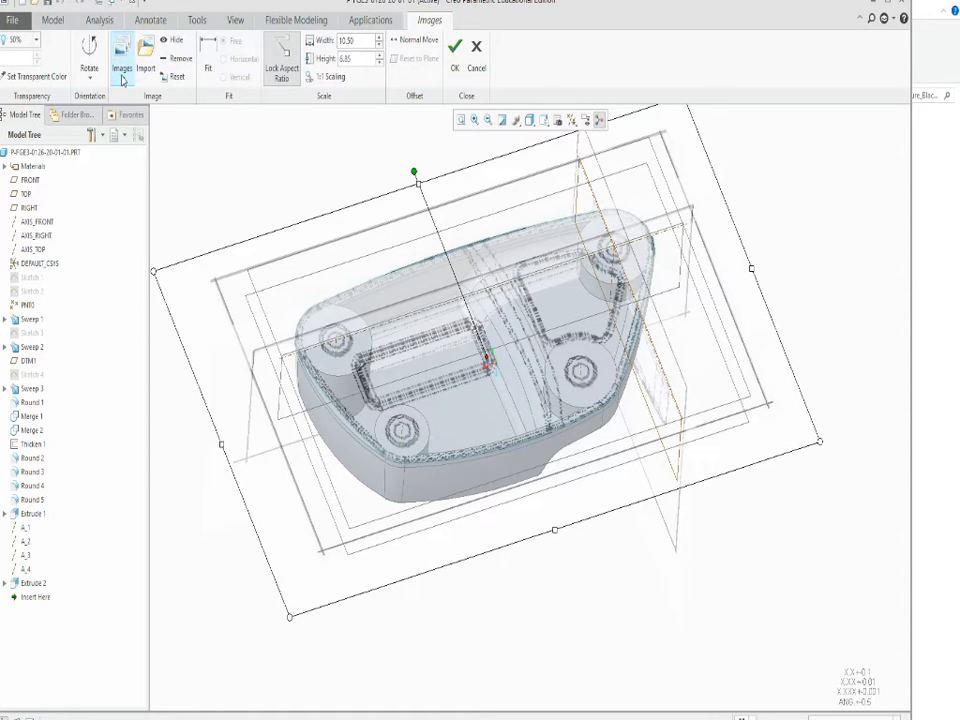
pyautogui.click(121, 70)
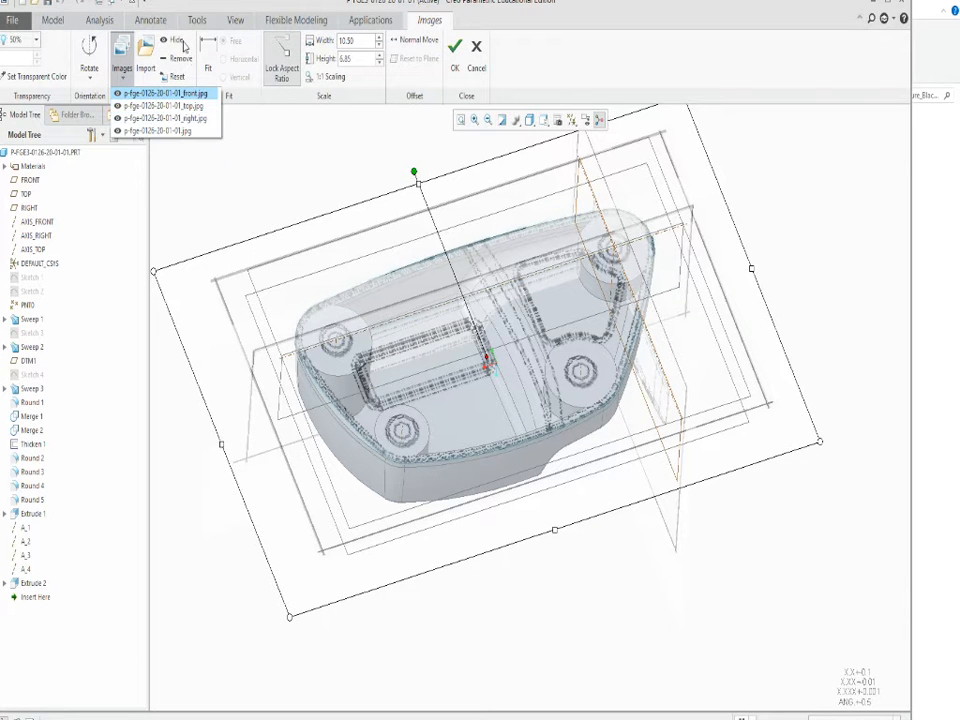
pyautogui.click(179, 43)
pyautogui.click(176, 44)
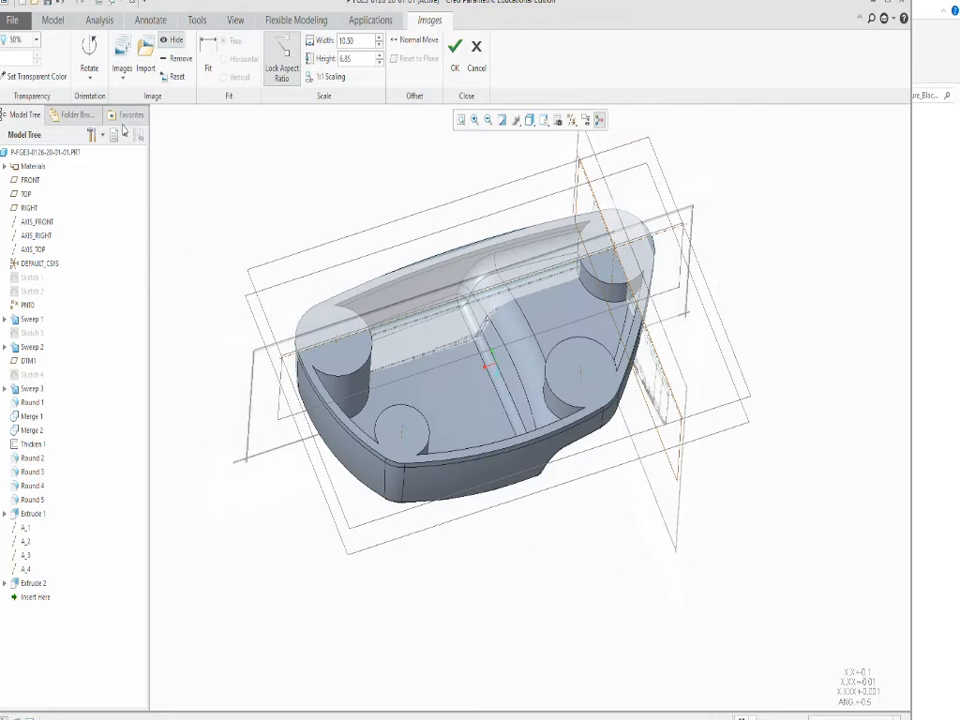
pyautogui.click(121, 70)
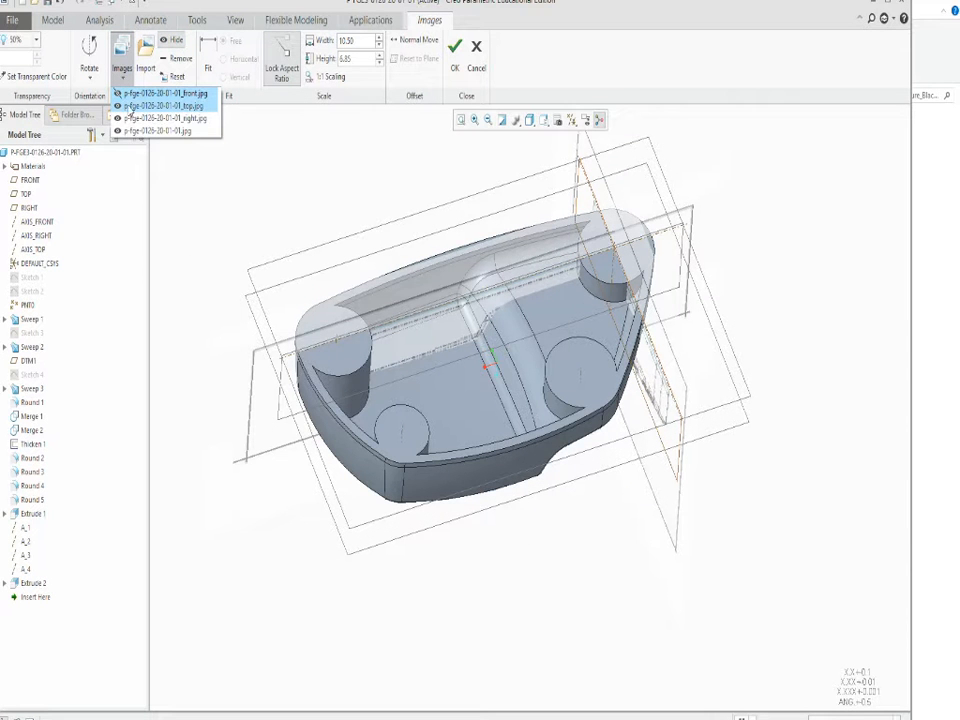
pyautogui.click(132, 106)
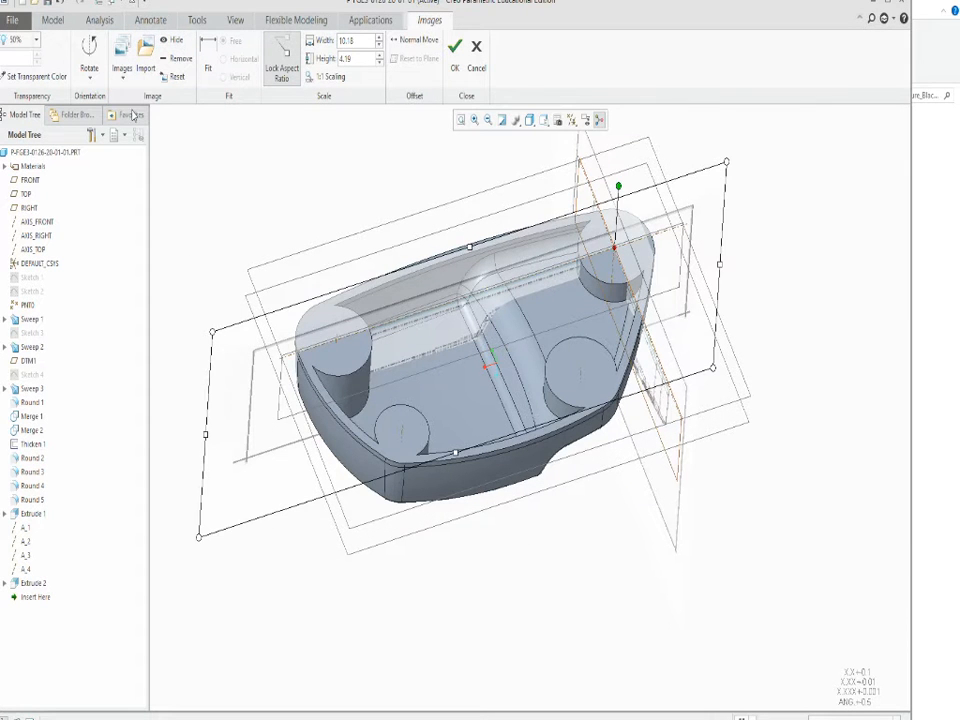
pyautogui.click(176, 41)
pyautogui.click(122, 74)
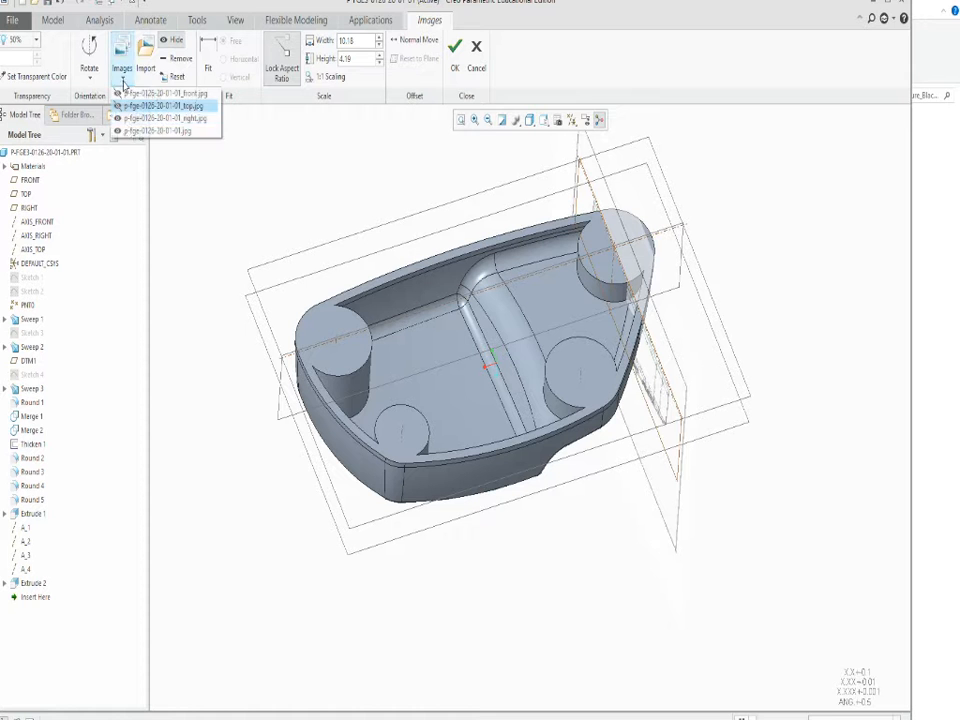
pyautogui.click(118, 108)
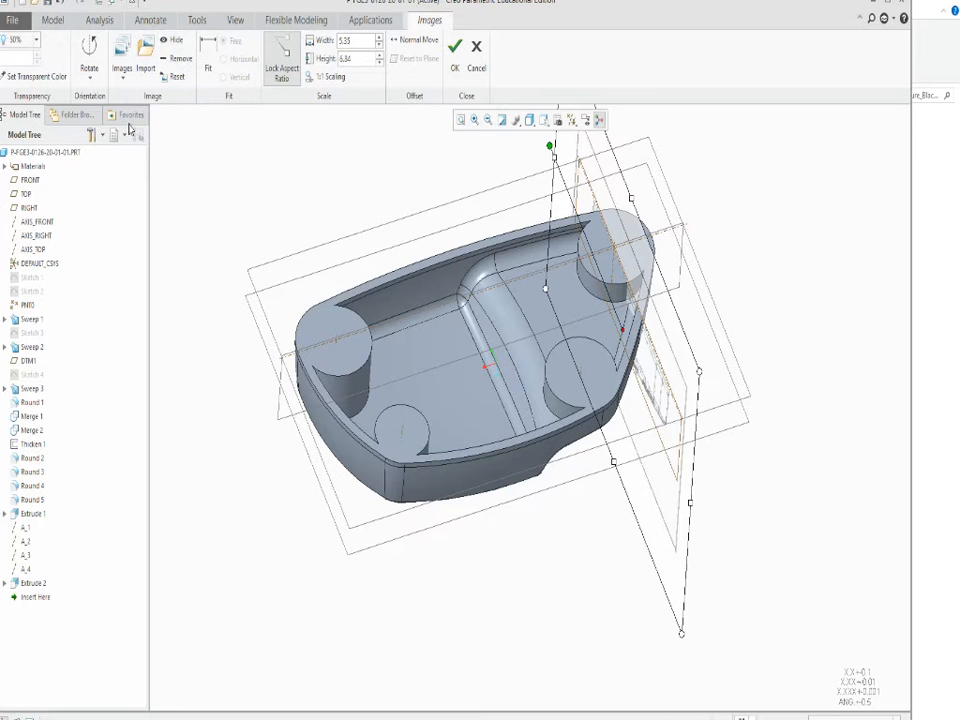
pyautogui.click(177, 44)
# Examine the underside view on the full reference drawing sheet and compare it with the shell's bosses.
pyautogui.scroll(-4, 484, 444)
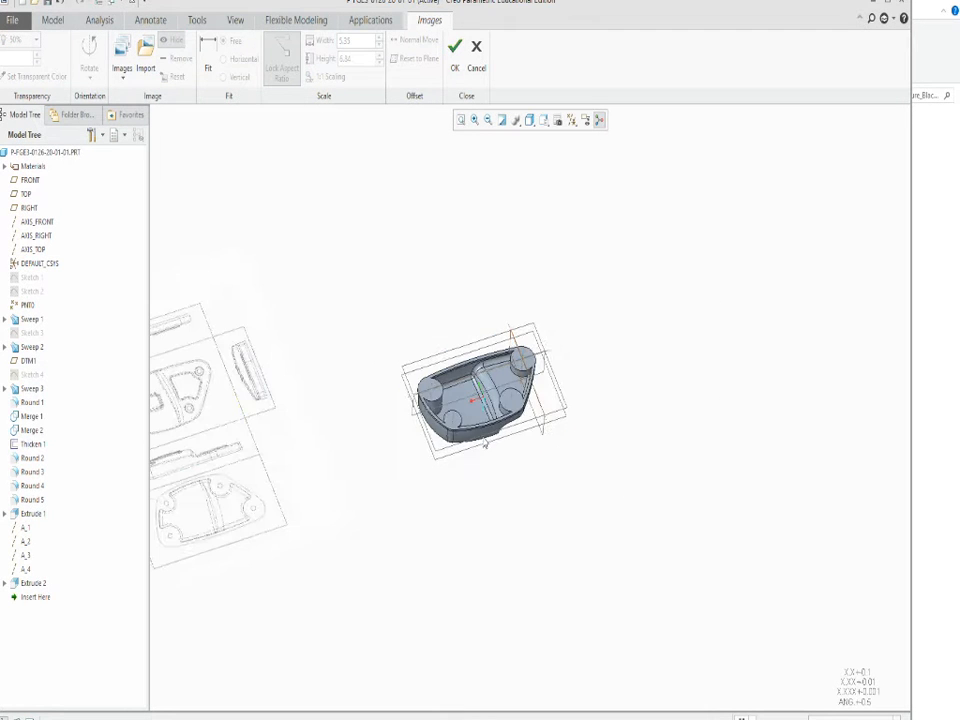
pyautogui.scroll(-3, 535, 435)
pyautogui.scroll(6, 354, 462)
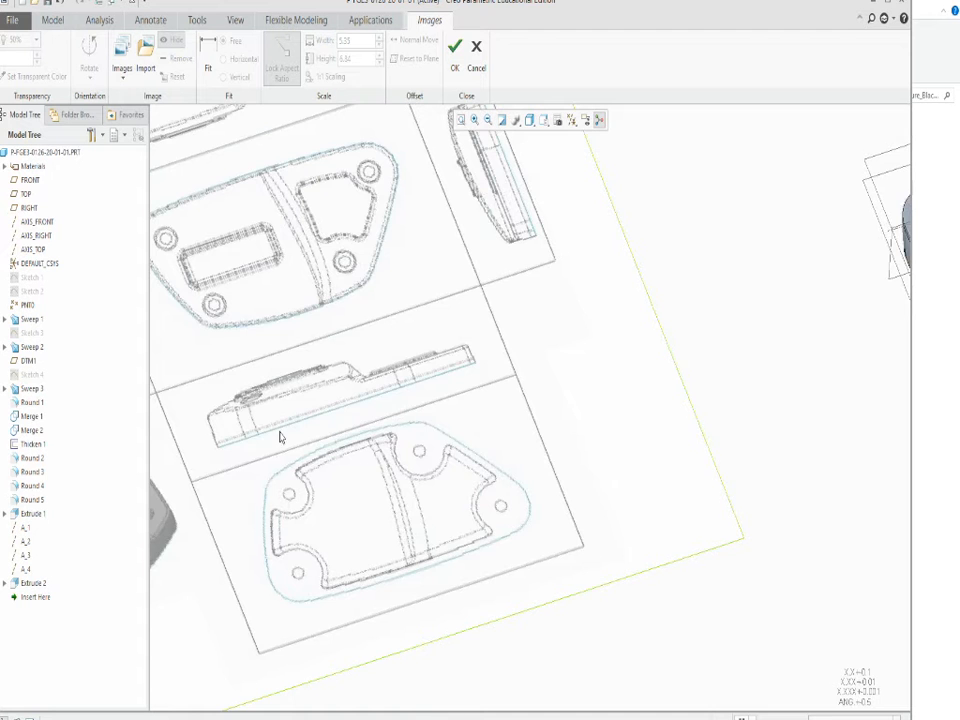
pyautogui.scroll(-4, 280, 437)
pyautogui.scroll(5, 517, 450)
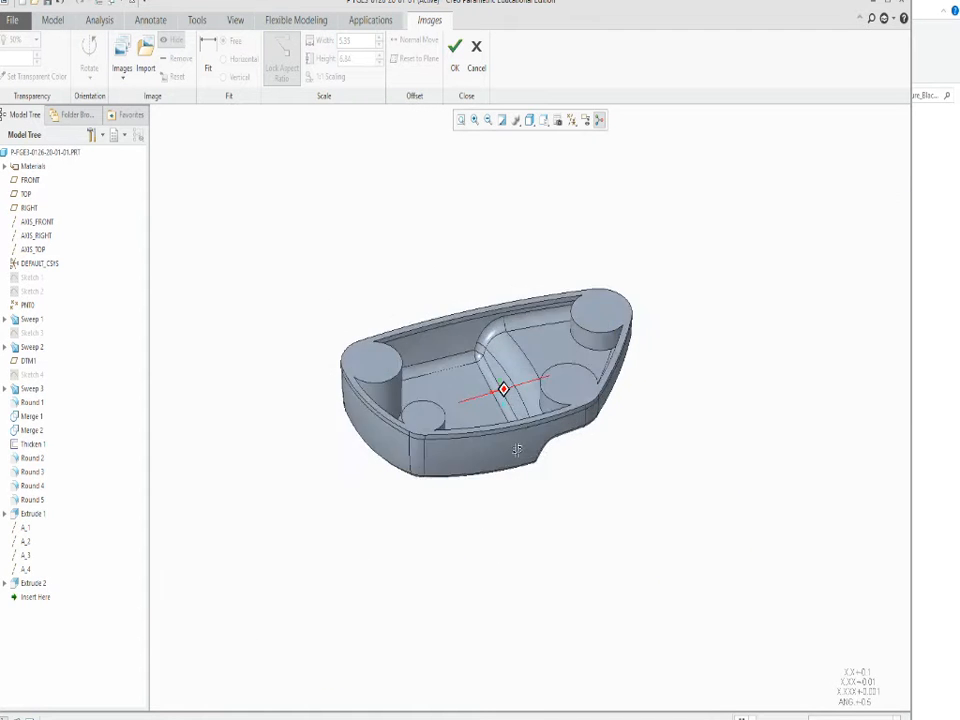
# Accept the reference image settings with the images hidden and return to the shell model.
pyautogui.moveTo(517, 450); pyautogui.dragTo(538, 427, button='middle')
pyautogui.scroll(5, 530, 362)
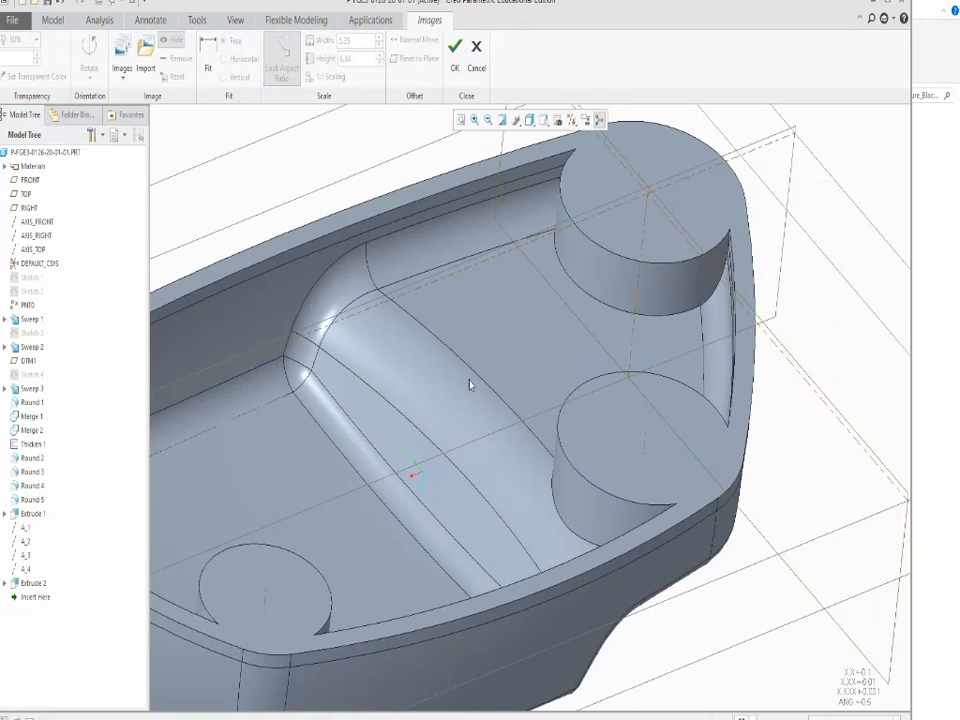
pyautogui.scroll(-4, 470, 385)
pyautogui.click(455, 50)
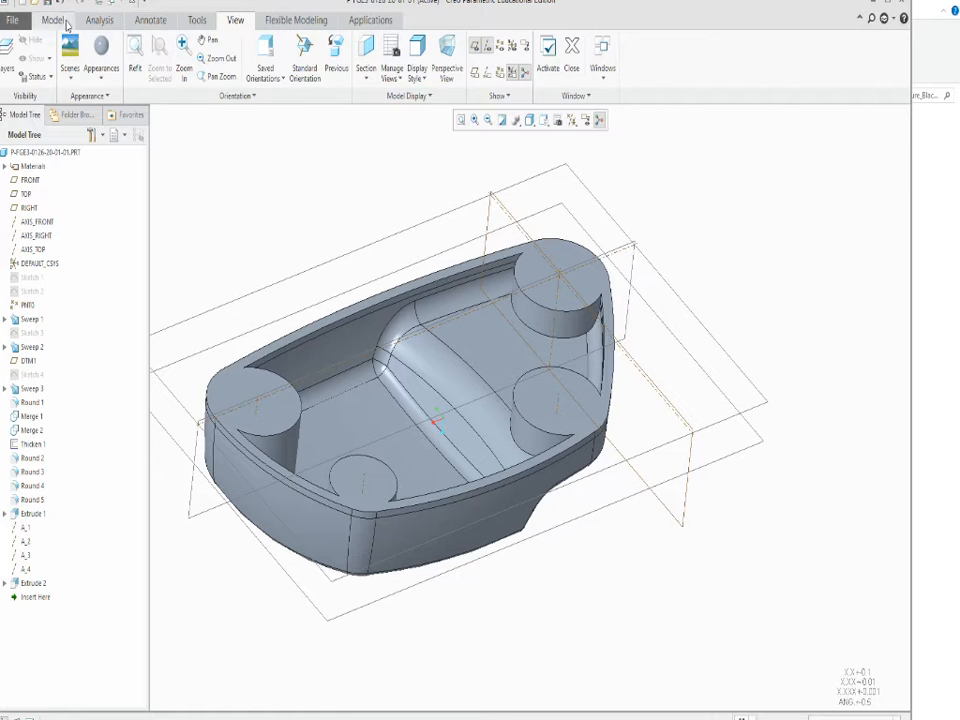
# Round the edges where the four corner bosses meet the shell's floor and walls with a 0.20 radius.
pyautogui.click(55, 20)
pyautogui.click(368, 60)
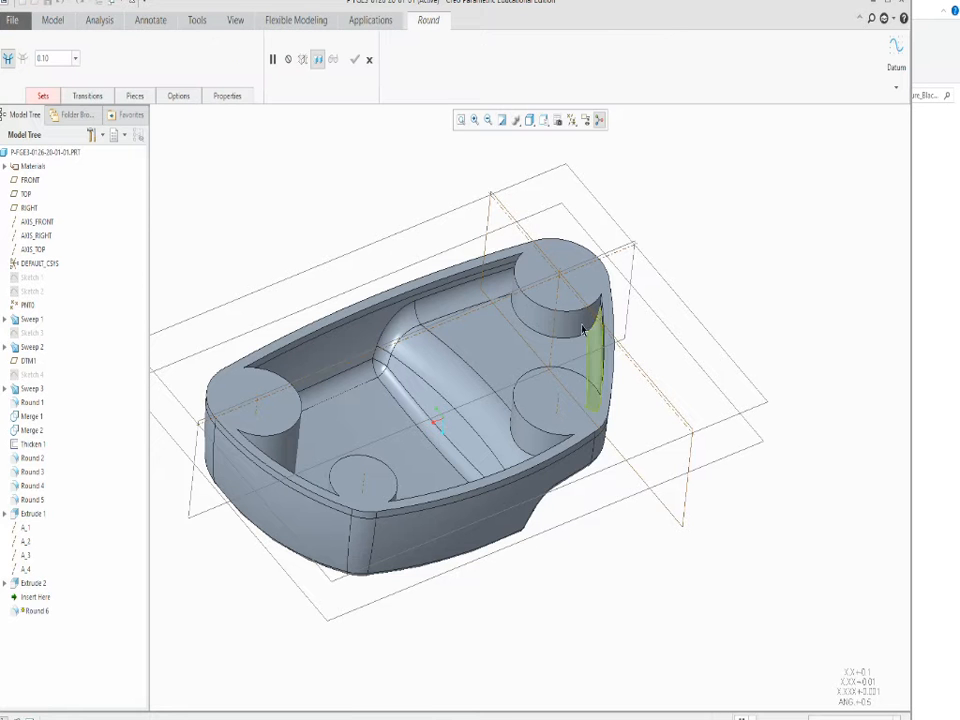
pyautogui.click(590, 338)
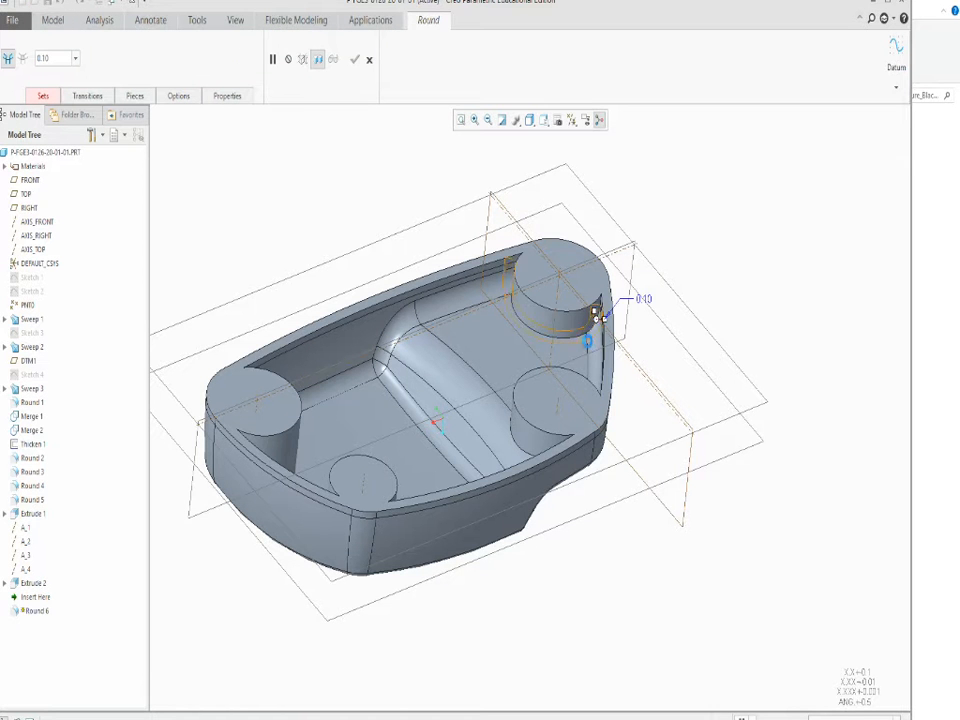
pyautogui.moveTo(590, 335); pyautogui.dragTo(632, 444, button='middle')
pyautogui.keyDown('ctrl'); pyautogui.click(489, 364); pyautogui.keyUp('ctrl')
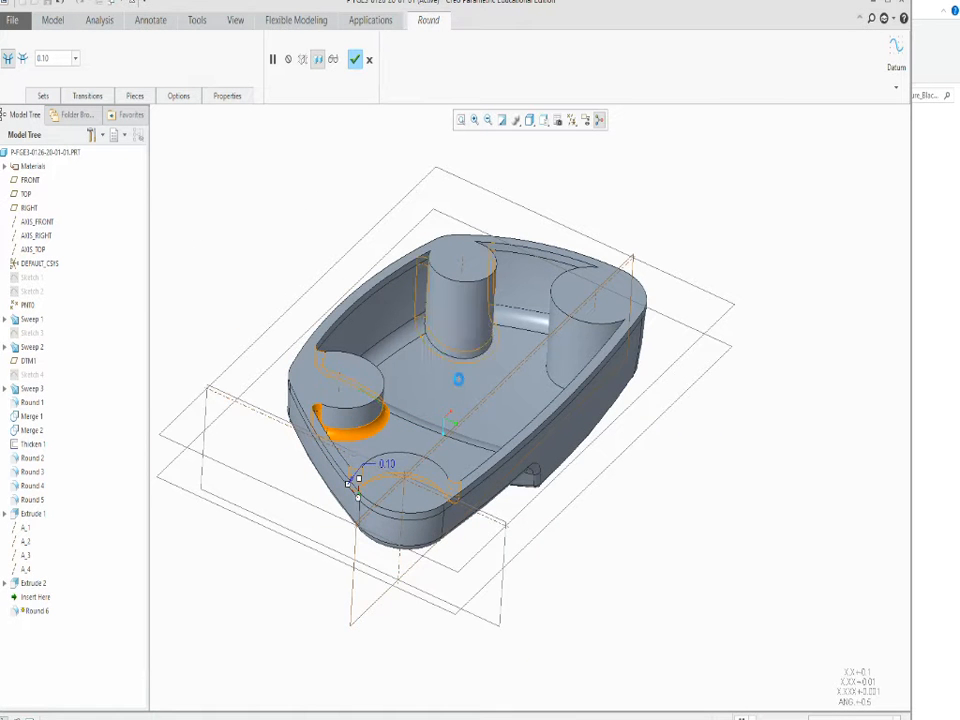
pyautogui.keyDown('ctrl'); pyautogui.click(452, 368); pyautogui.keyUp('ctrl')
pyautogui.moveTo(439, 403); pyautogui.dragTo(560, 430, button='middle')
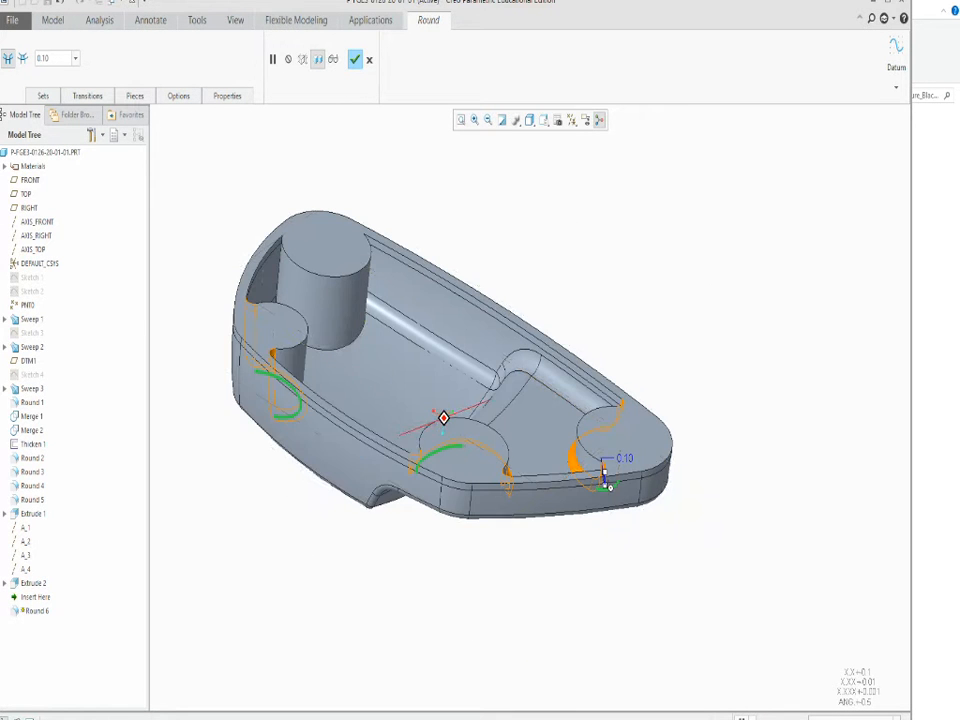
pyautogui.keyDown('ctrl'); pyautogui.click(360, 343); pyautogui.keyUp('ctrl')
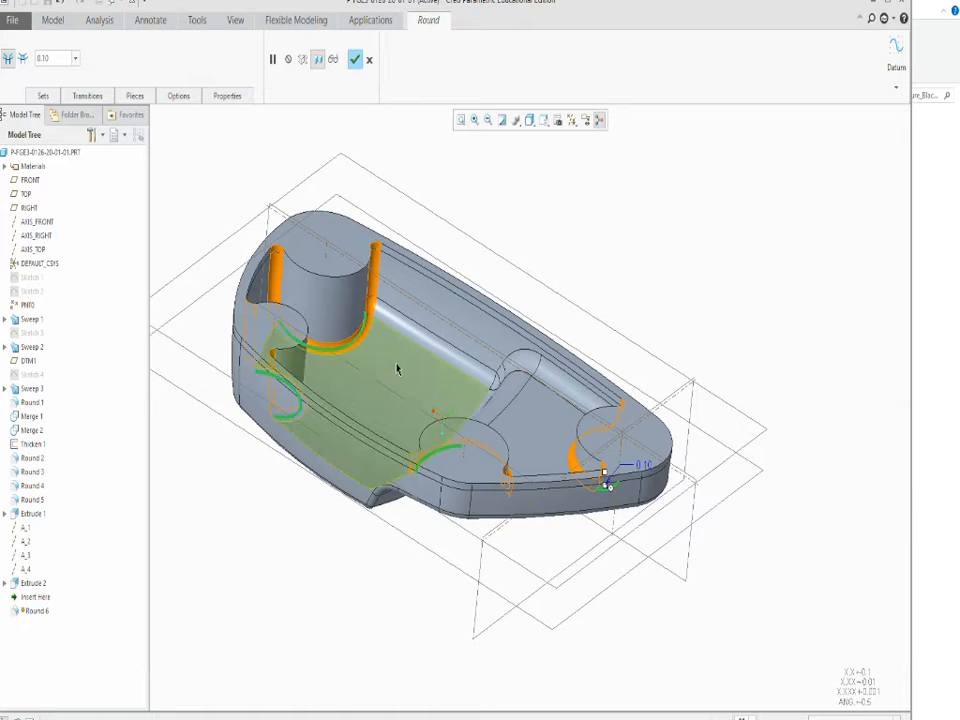
pyautogui.moveTo(399, 369); pyautogui.dragTo(259, 343, button='middle')
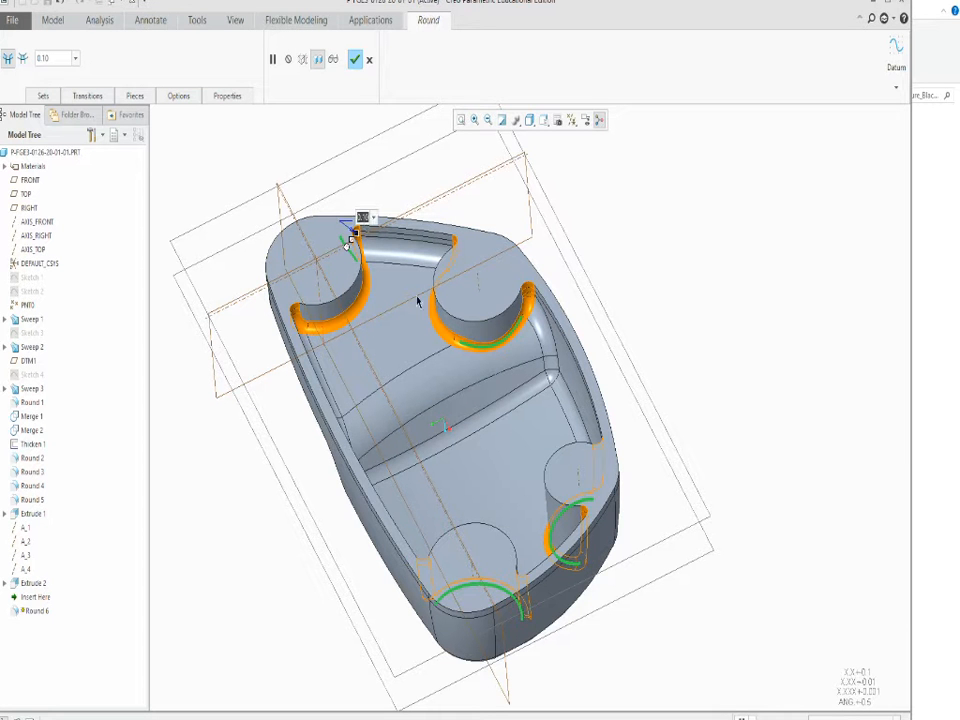
pyautogui.moveTo(352, 232); pyautogui.dragTo(422, 188)
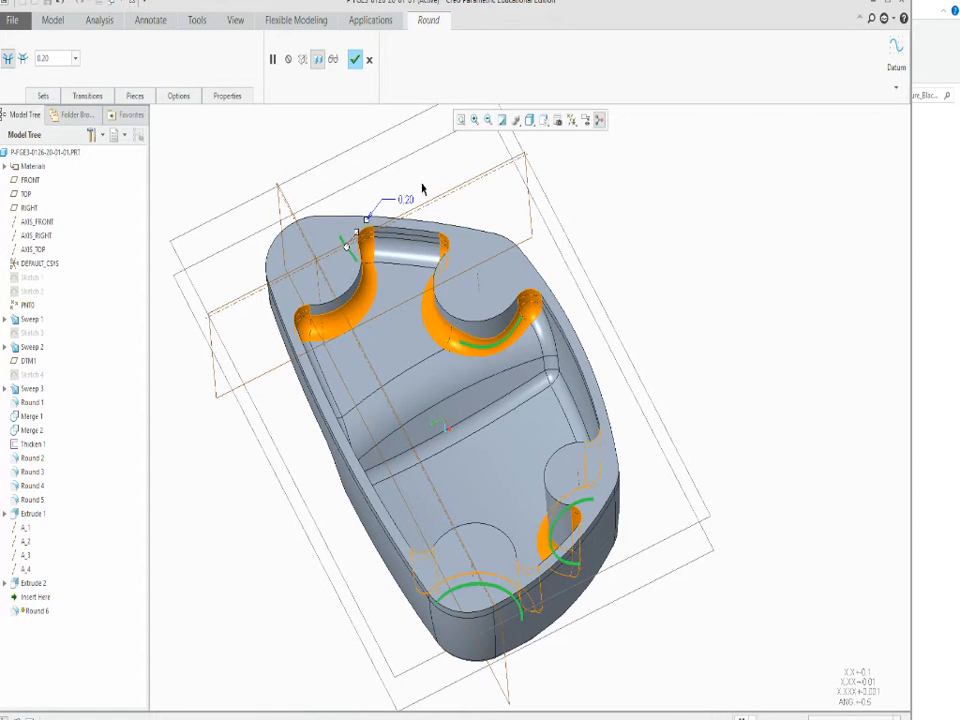
pyautogui.click(354, 60)
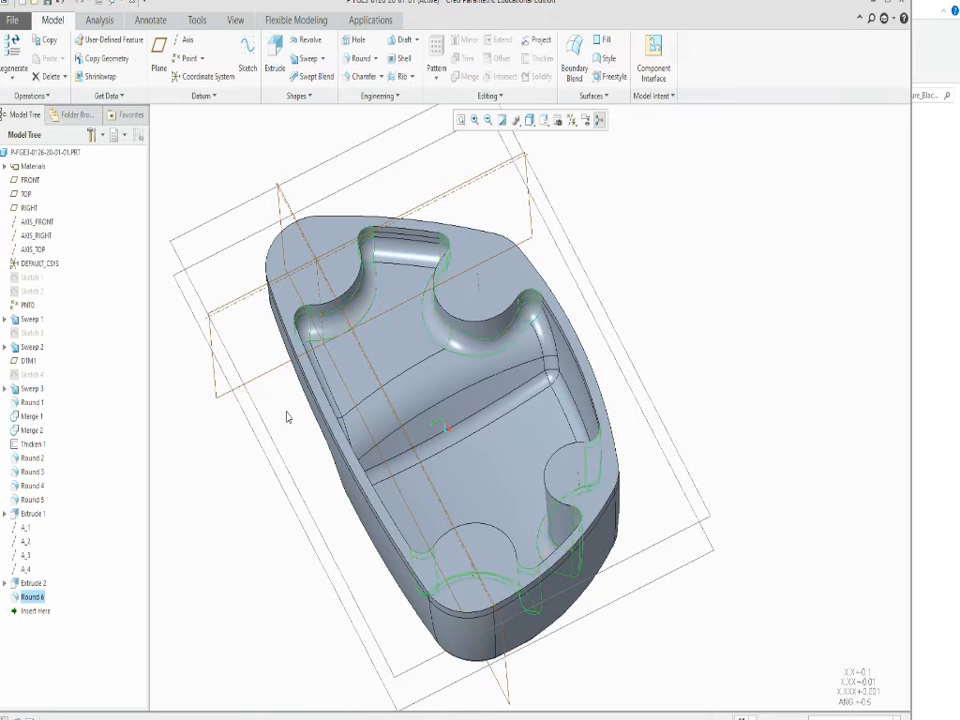
# Examine the rounded bosses inside the shell and the stepped outer face from several angles.
pyautogui.moveTo(378, 444); pyautogui.dragTo(183, 483, button='middle')
pyautogui.scroll(4, 184, 483)
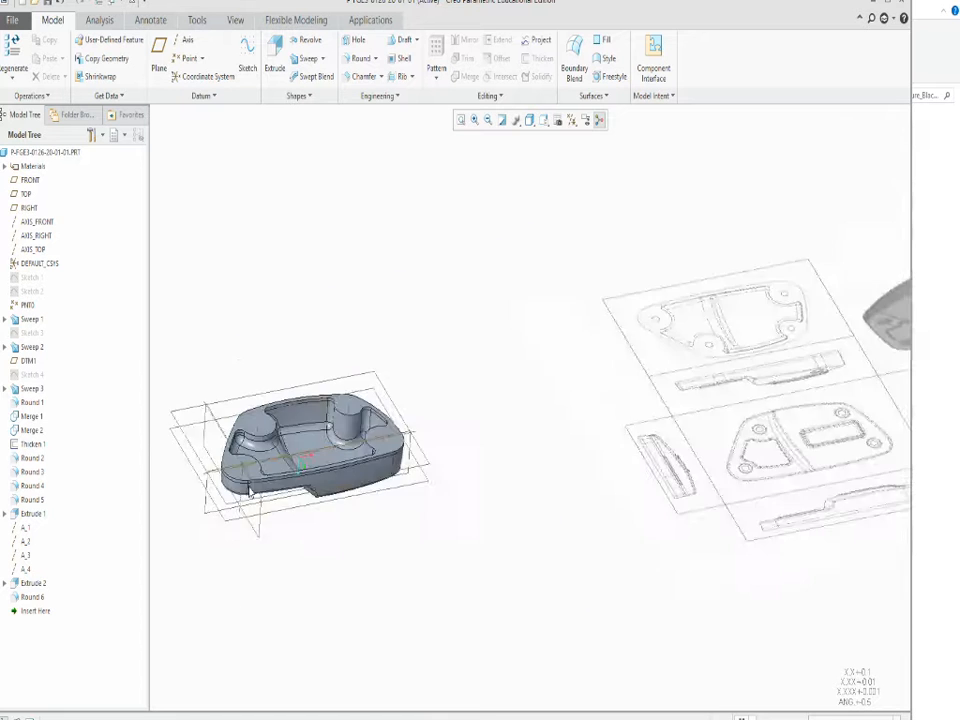
pyautogui.scroll(-3, 242, 473)
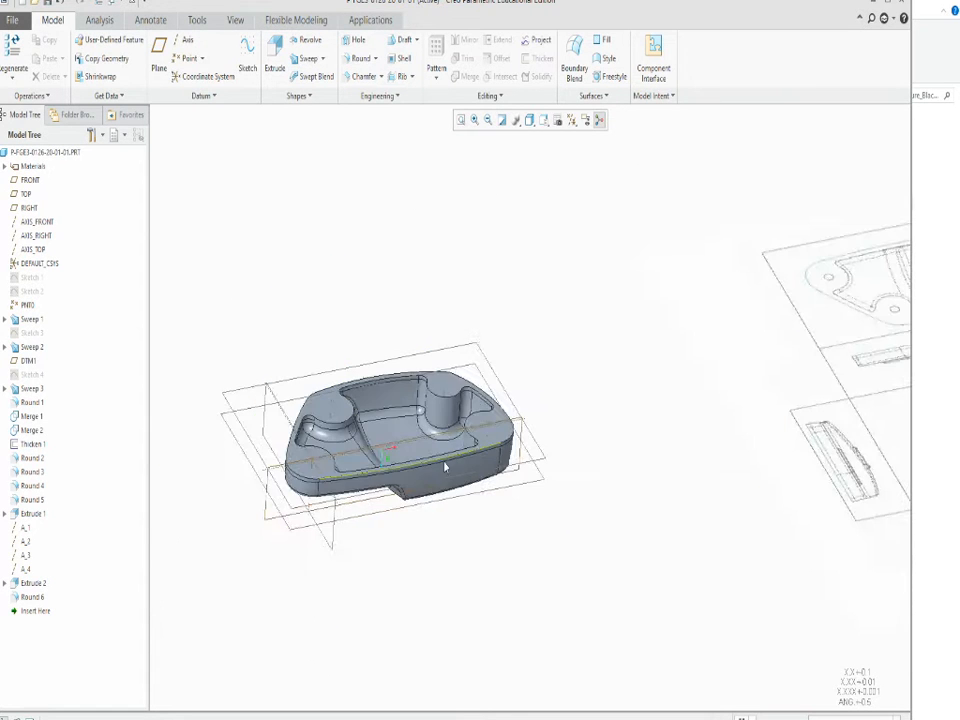
pyautogui.moveTo(439, 401)
pyautogui.mouseDown(button='middle')
pyautogui.moveTo(265, 419)
pyautogui.moveTo(268, 456)
pyautogui.moveTo(249, 454)
pyautogui.moveTo(256, 468)
pyautogui.moveTo(431, 455)
pyautogui.mouseUp(button='middle')
pyautogui.scroll(-4, 239, 443)
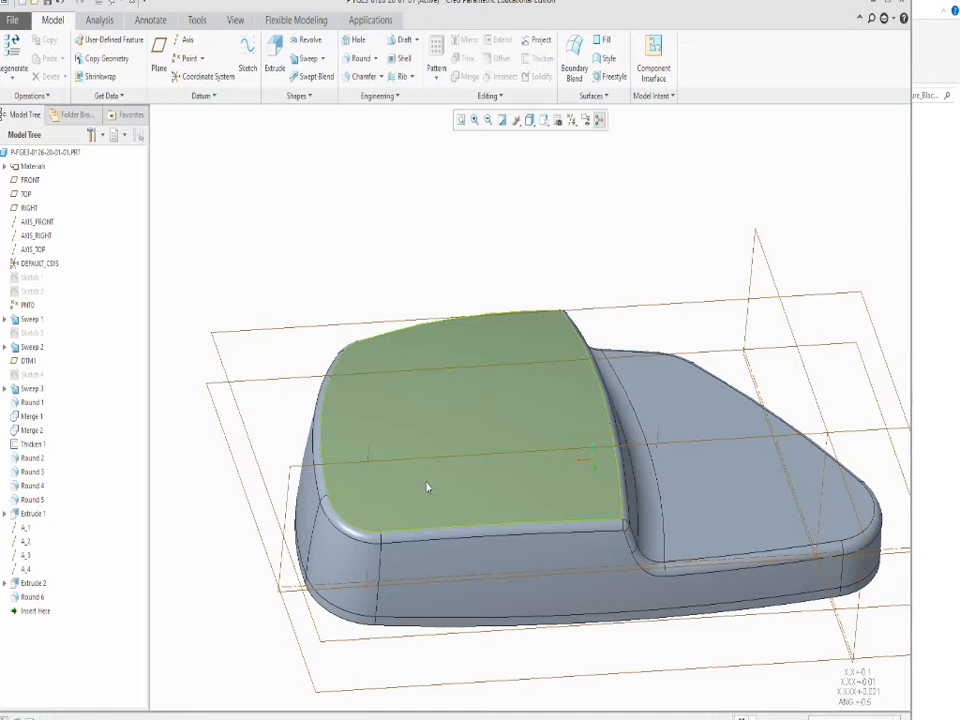
pyautogui.scroll(5, 427, 484)
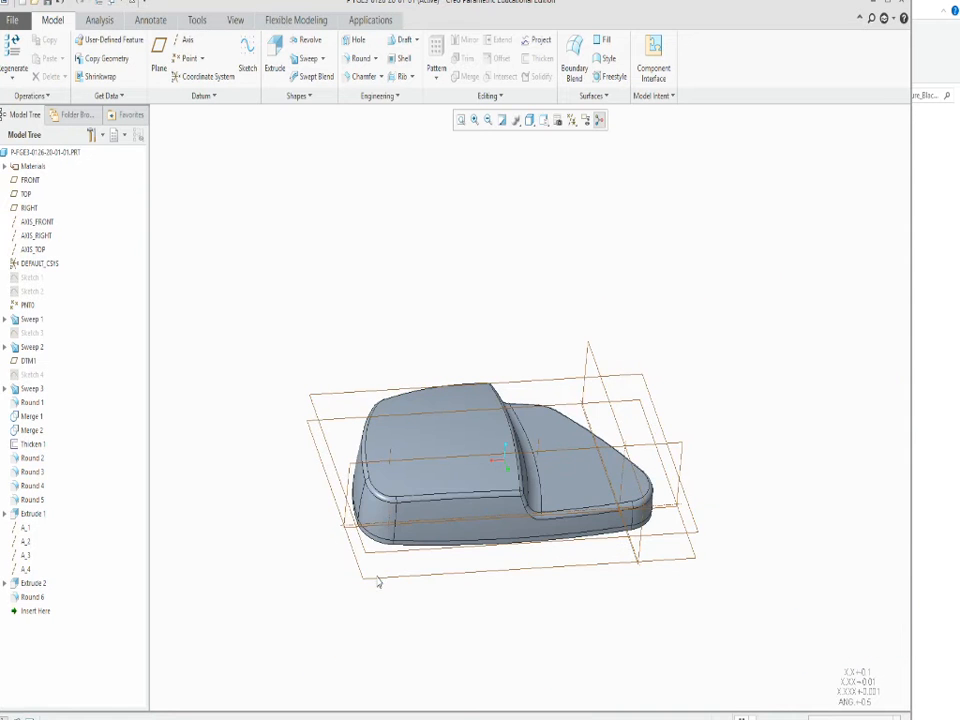
pyautogui.click(378, 583)
pyautogui.moveTo(441, 630); pyautogui.dragTo(424, 510, button='middle')
# Create a datum plane offset 1.22 from the shell's flat rim face, lying beyond the stepped outer face.
pyautogui.scroll(-5, 393, 460)
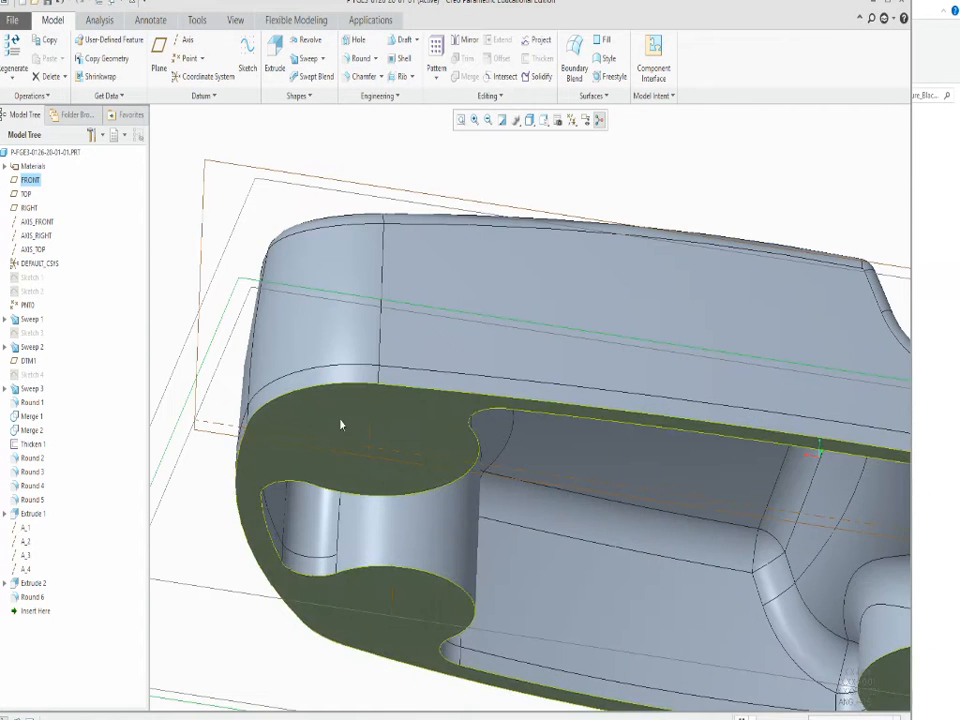
pyautogui.click(323, 428)
pyautogui.scroll(5, 319, 431)
pyautogui.moveTo(317, 436); pyautogui.dragTo(337, 393, button='middle')
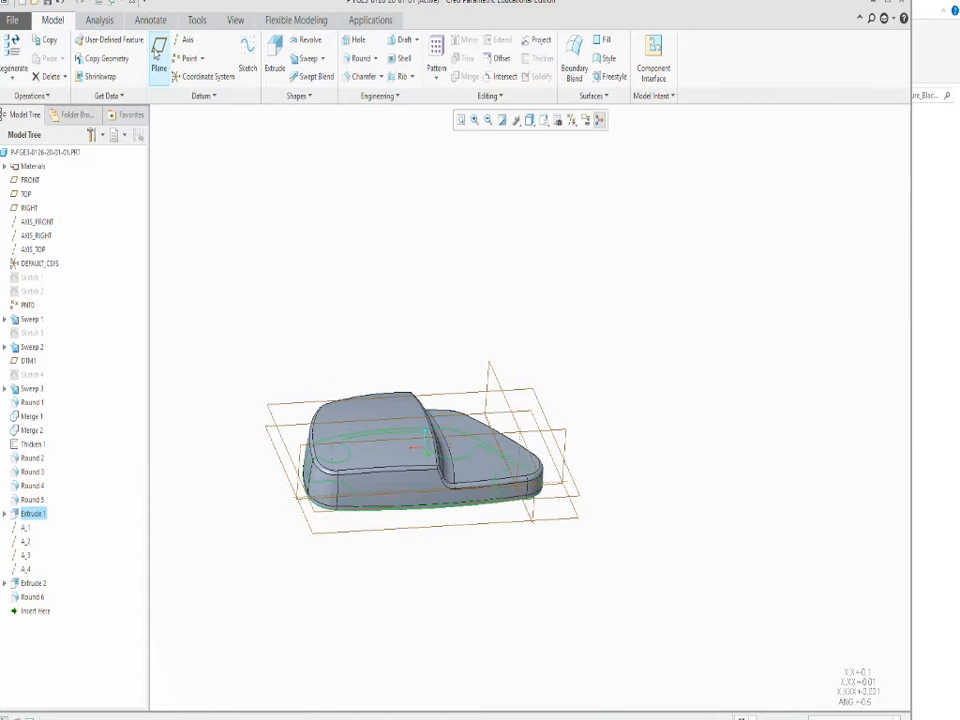
pyautogui.click(159, 50)
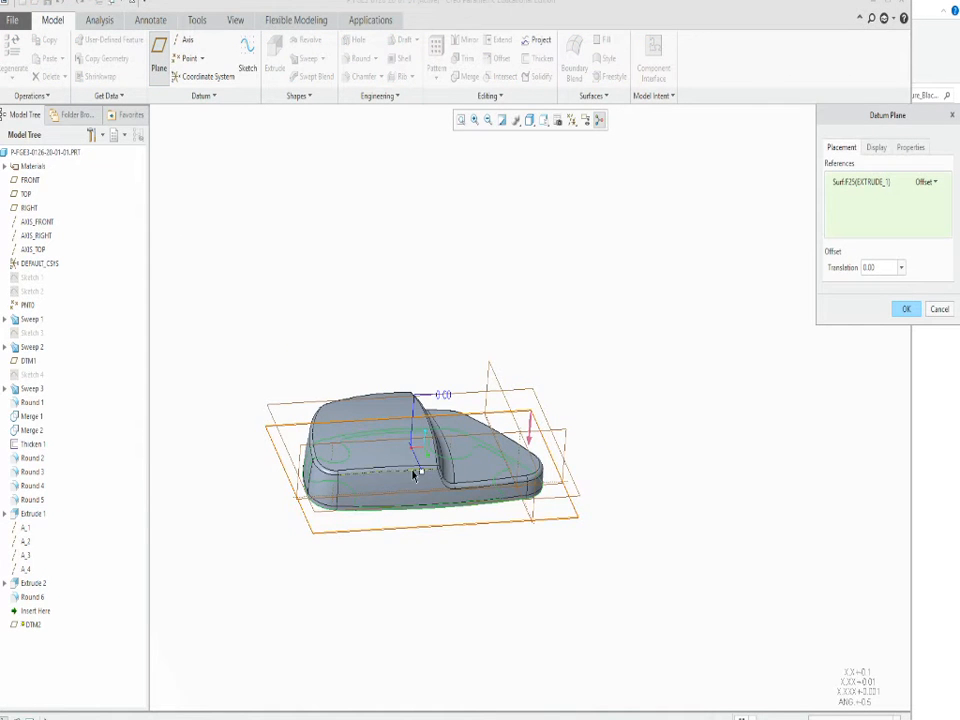
pyautogui.scroll(-1, 414, 473)
pyautogui.moveTo(422, 471); pyautogui.dragTo(426, 403)
pyautogui.scroll(-2, 438, 504)
pyautogui.moveTo(426, 507); pyautogui.dragTo(440, 330, button='middle')
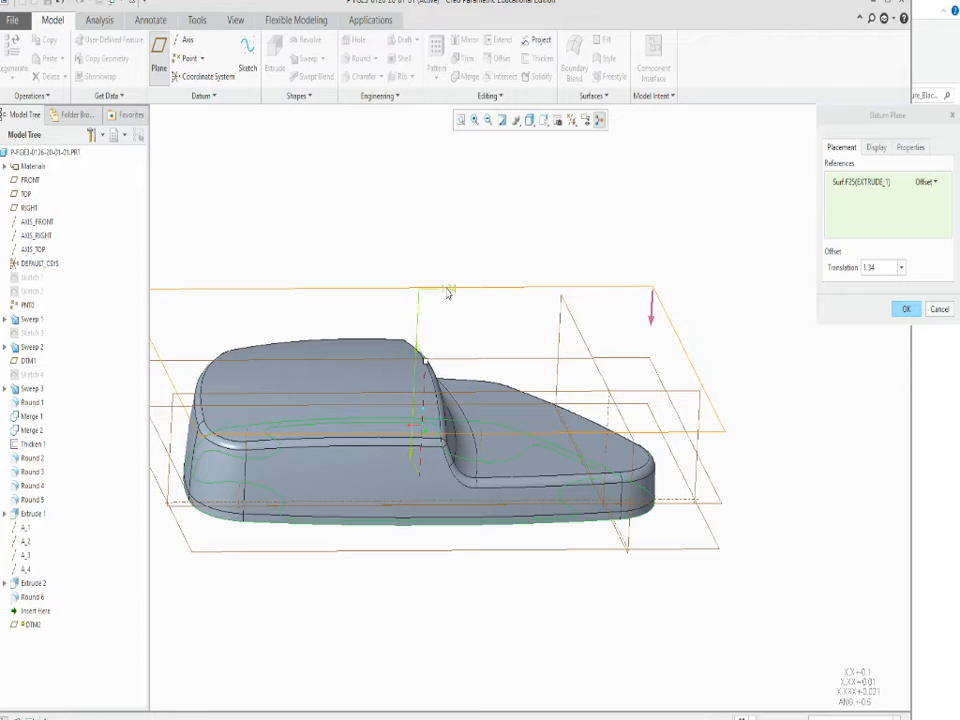
pyautogui.moveTo(435, 360); pyautogui.dragTo(424, 372)
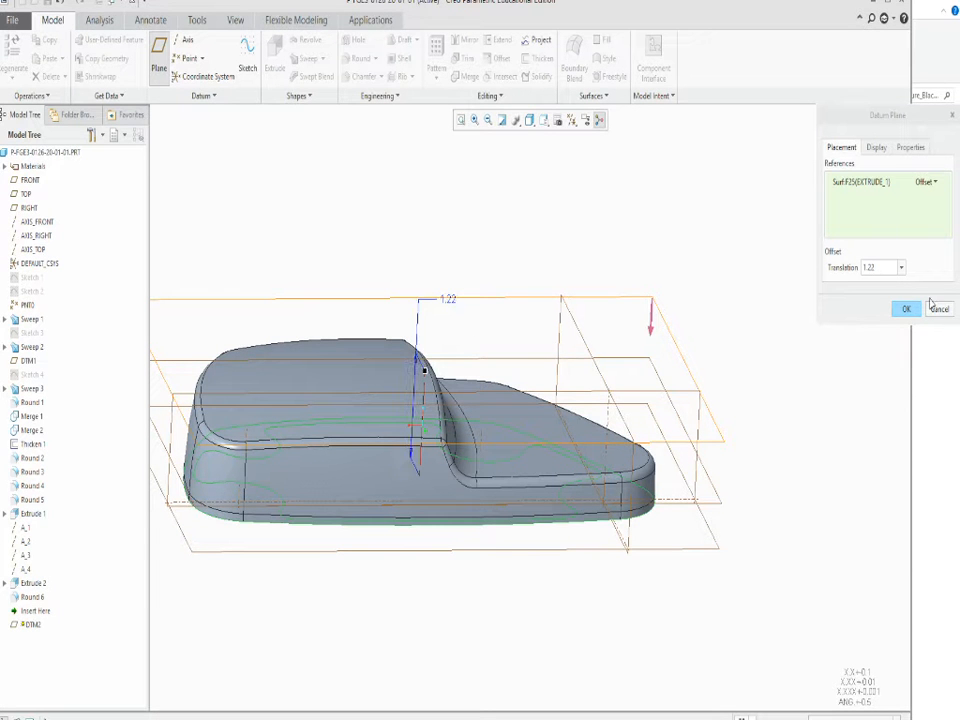
pyautogui.moveTo(360, 538); pyautogui.dragTo(355, 599, button='middle')
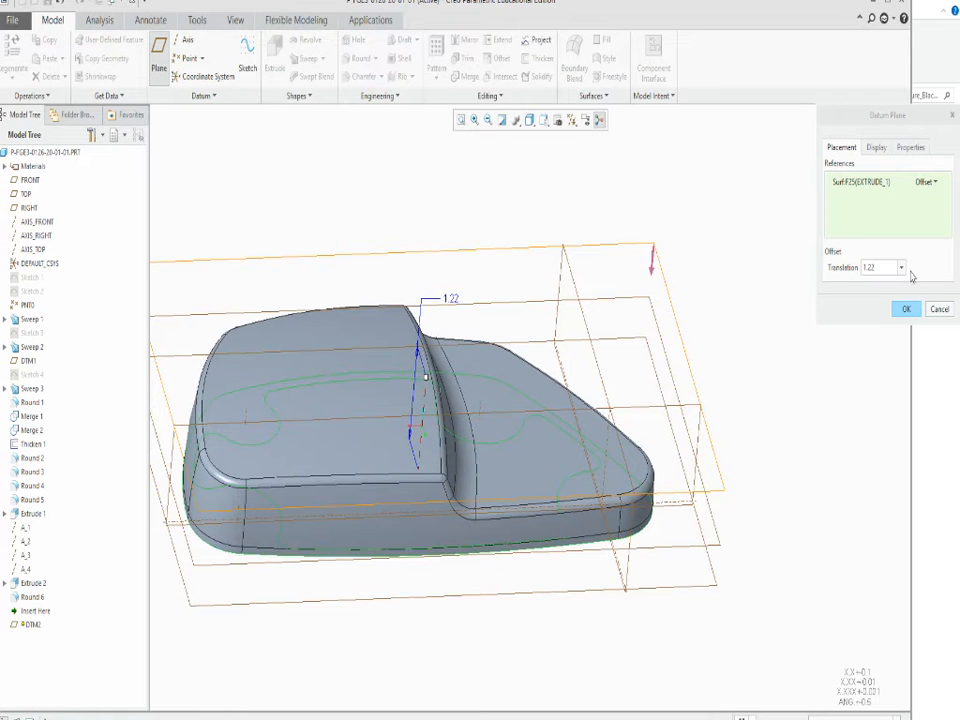
pyautogui.click(906, 314)
pyautogui.scroll(2, 523, 506)
pyautogui.scroll(-2, 403, 516)
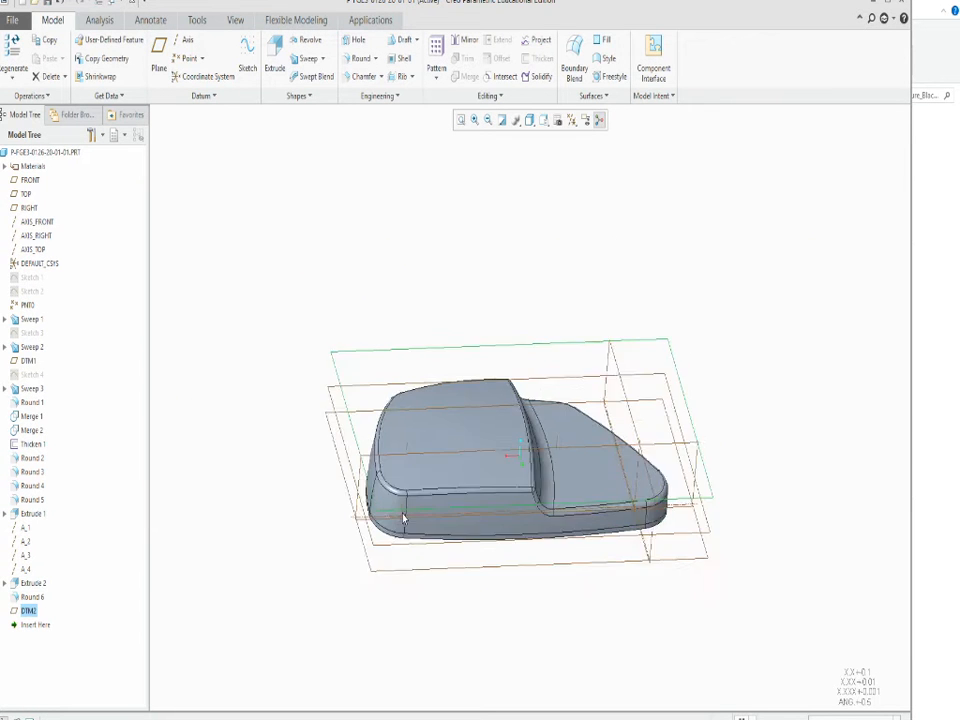
pyautogui.click(357, 39)
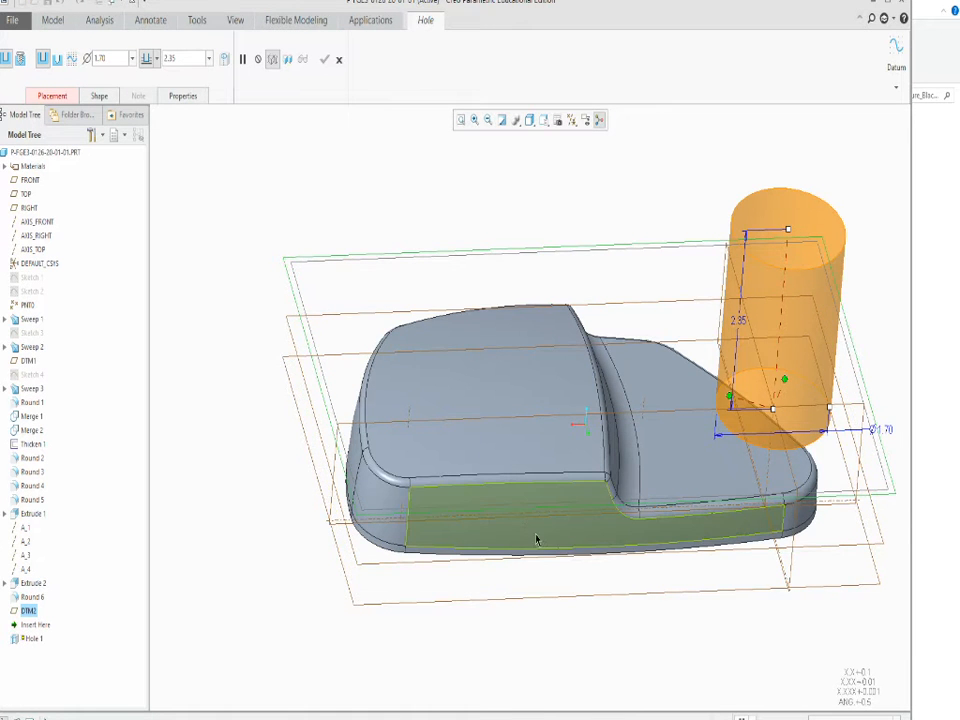
pyautogui.moveTo(532, 537)
pyautogui.mouseDown(button='middle')
pyautogui.moveTo(527, 499)
pyautogui.moveTo(529, 526)
pyautogui.mouseUp(button='middle')
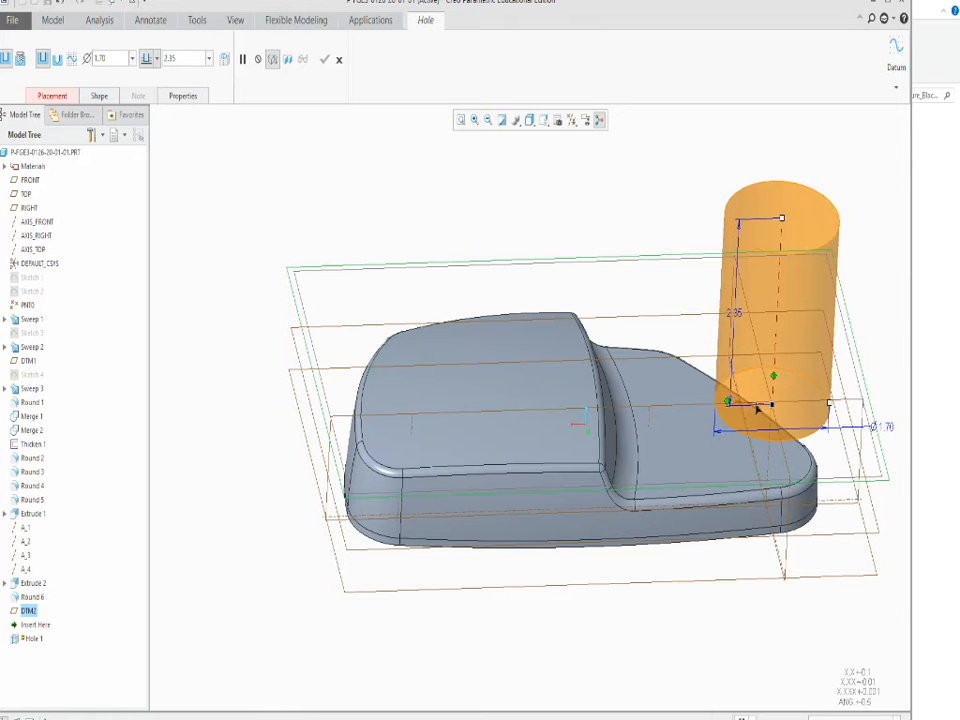
pyautogui.moveTo(757, 407); pyautogui.dragTo(411, 423)
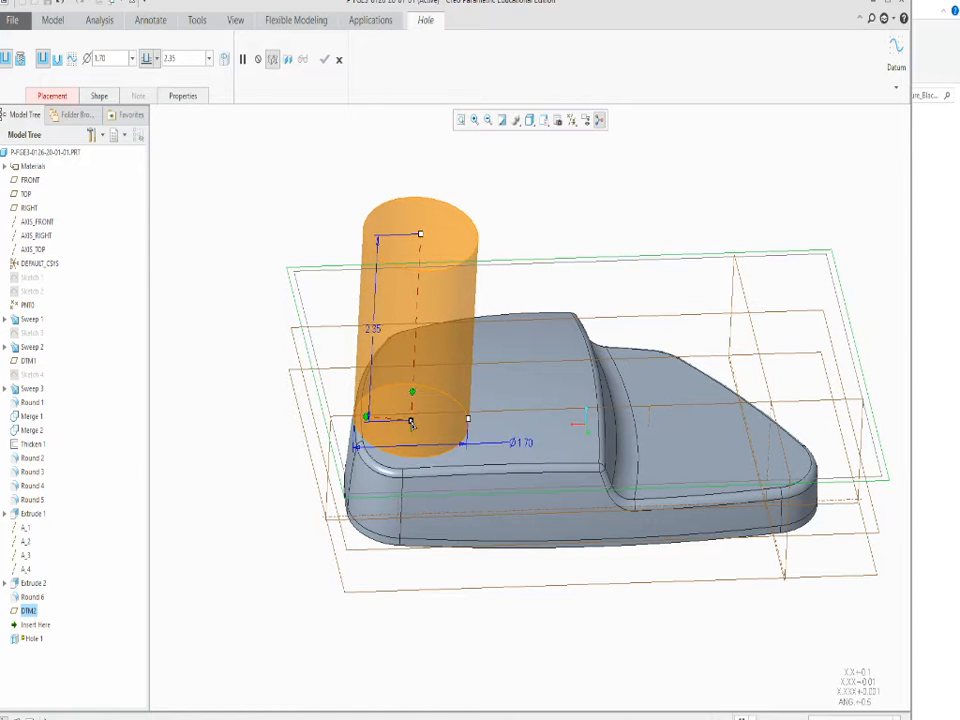
pyautogui.keyDown('ctrl'); pyautogui.click(411, 423); pyautogui.keyUp('ctrl')
pyautogui.scroll(-1, 450, 419)
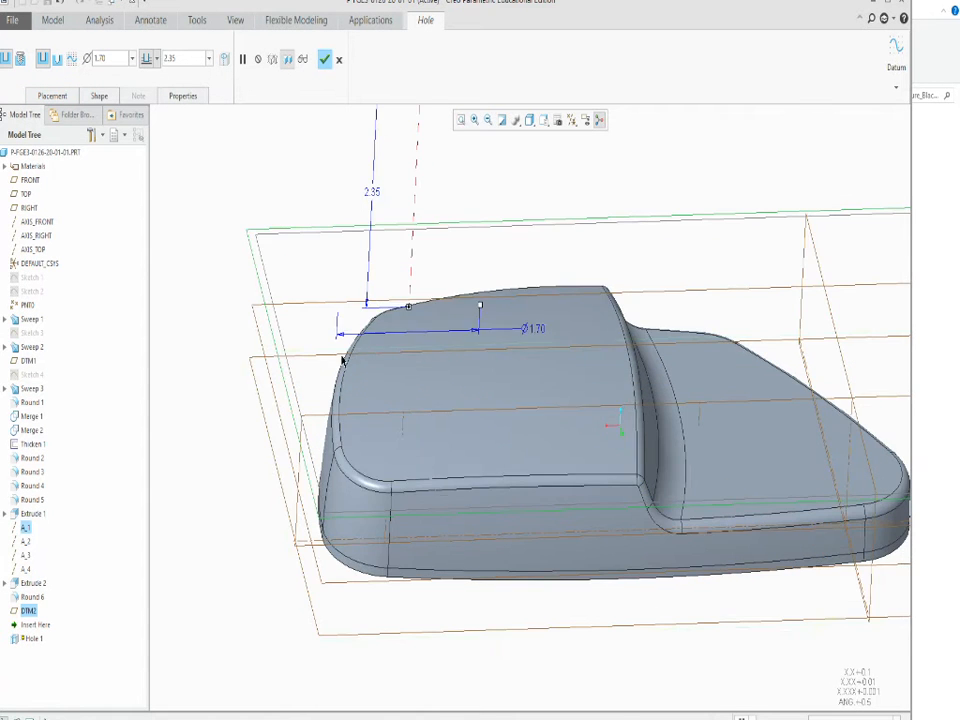
pyautogui.moveTo(375, 334); pyautogui.dragTo(378, 362, button='middle')
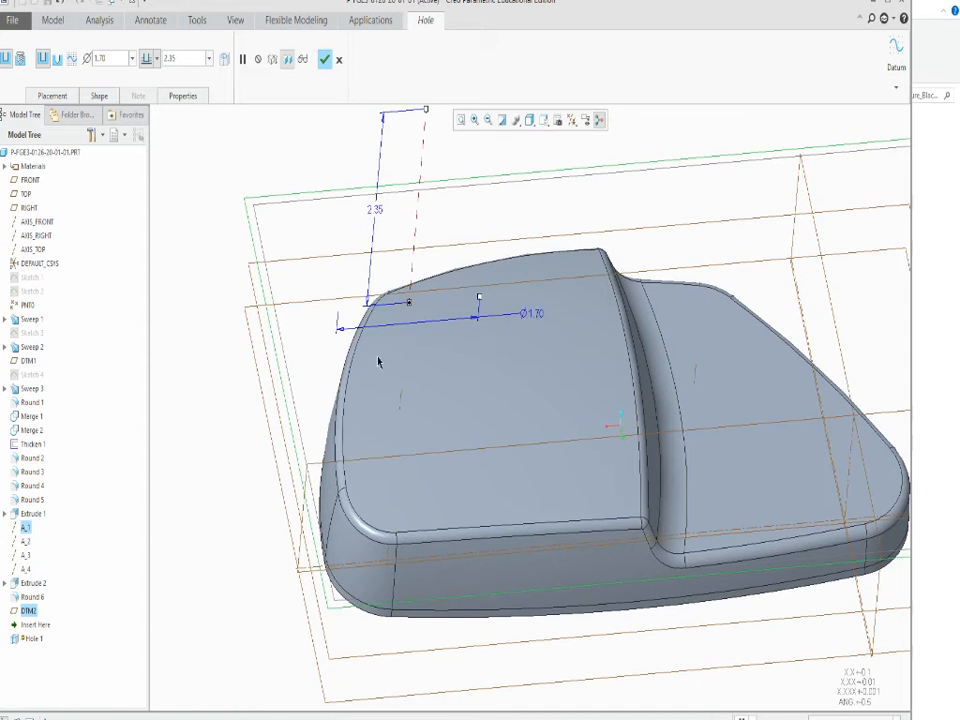
pyautogui.moveTo(479, 299); pyautogui.dragTo(428, 326)
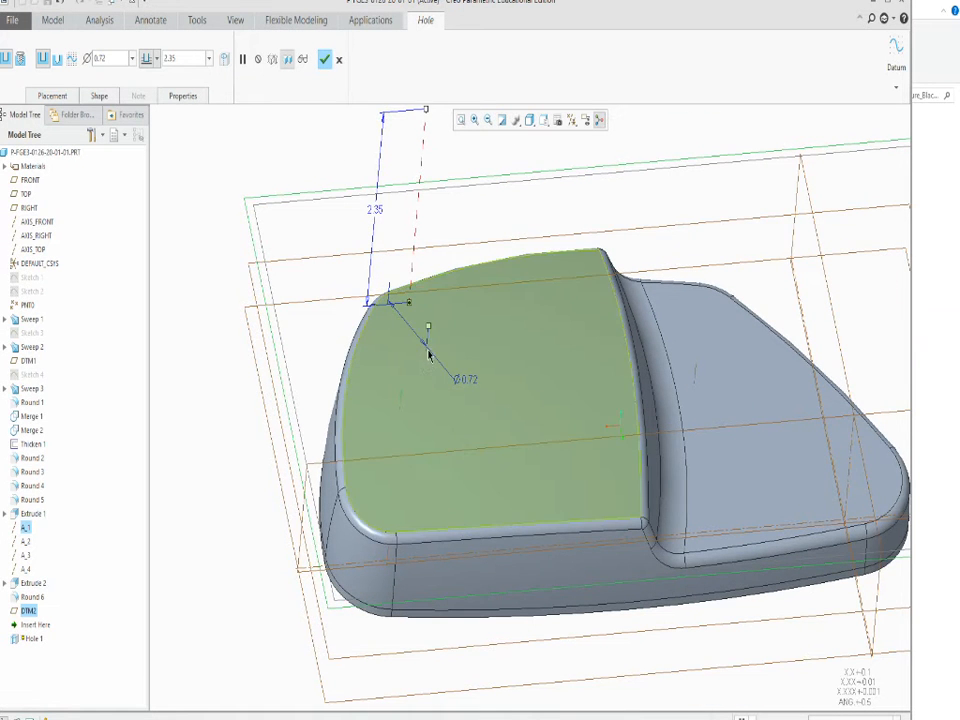
pyautogui.scroll(5, 428, 333)
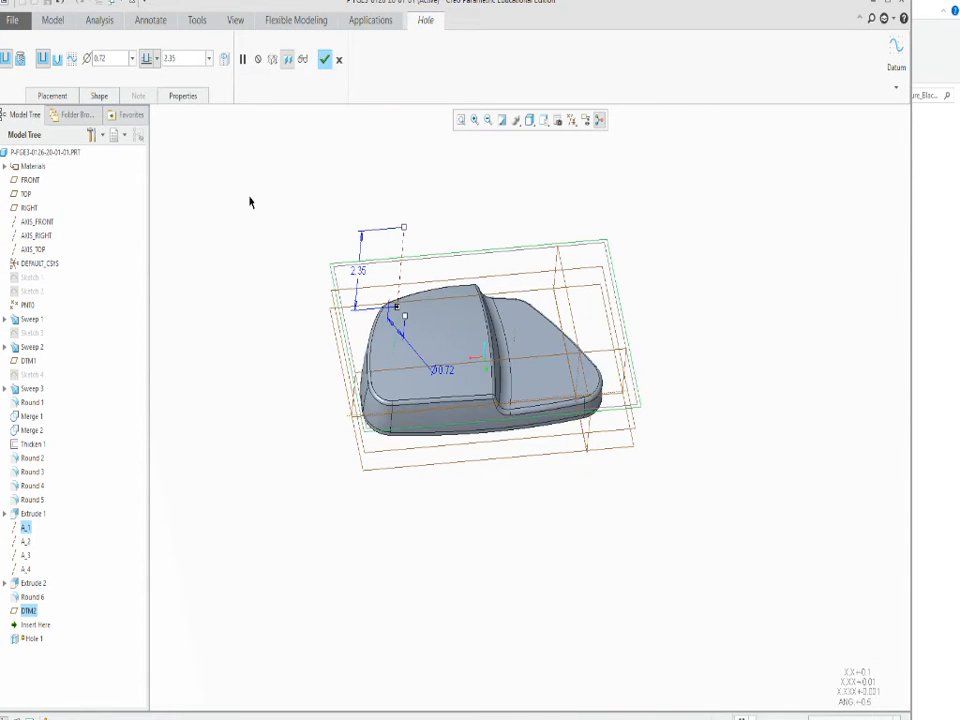
pyautogui.scroll(-2, 250, 202)
pyautogui.click(339, 59)
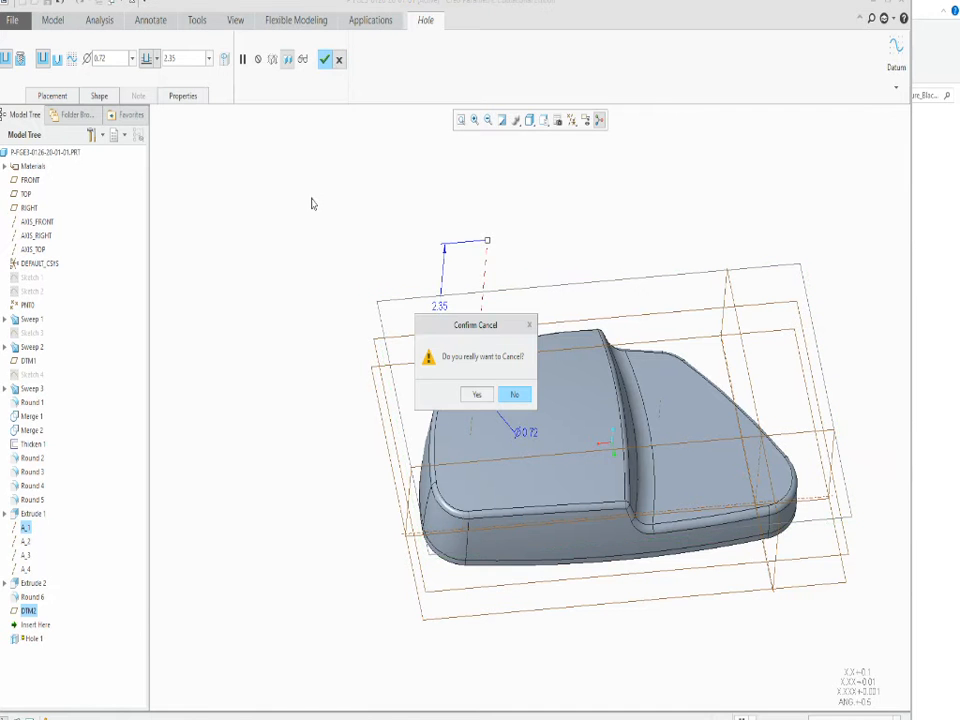
pyautogui.click(469, 398)
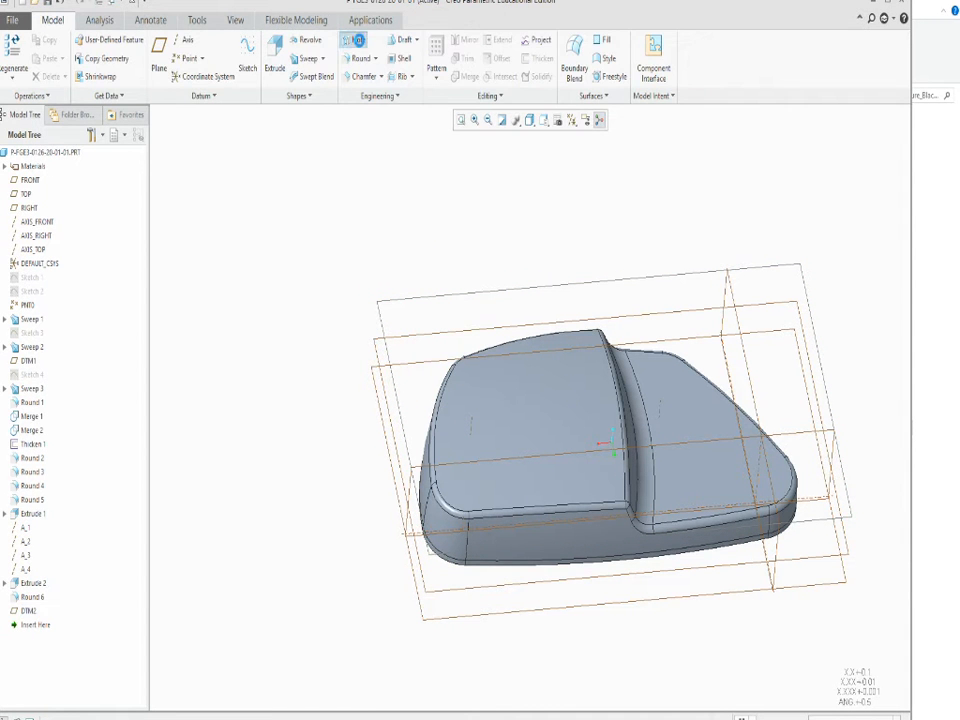
# Place a standard hole on the offset datum plane DTM2, coaxial with corner boss axis A_2.
pyautogui.click(356, 40)
pyautogui.click(392, 300)
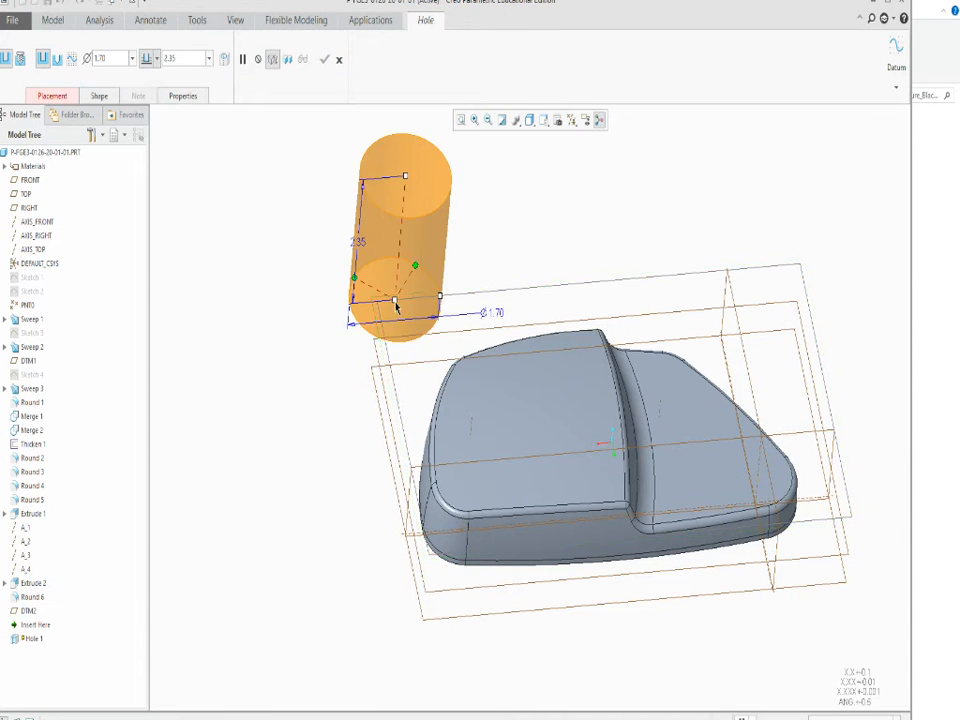
pyautogui.scroll(-2, 437, 432)
pyautogui.moveTo(368, 239)
pyautogui.mouseDown()
pyautogui.moveTo(395, 505)
pyautogui.moveTo(477, 597)
pyautogui.mouseUp()
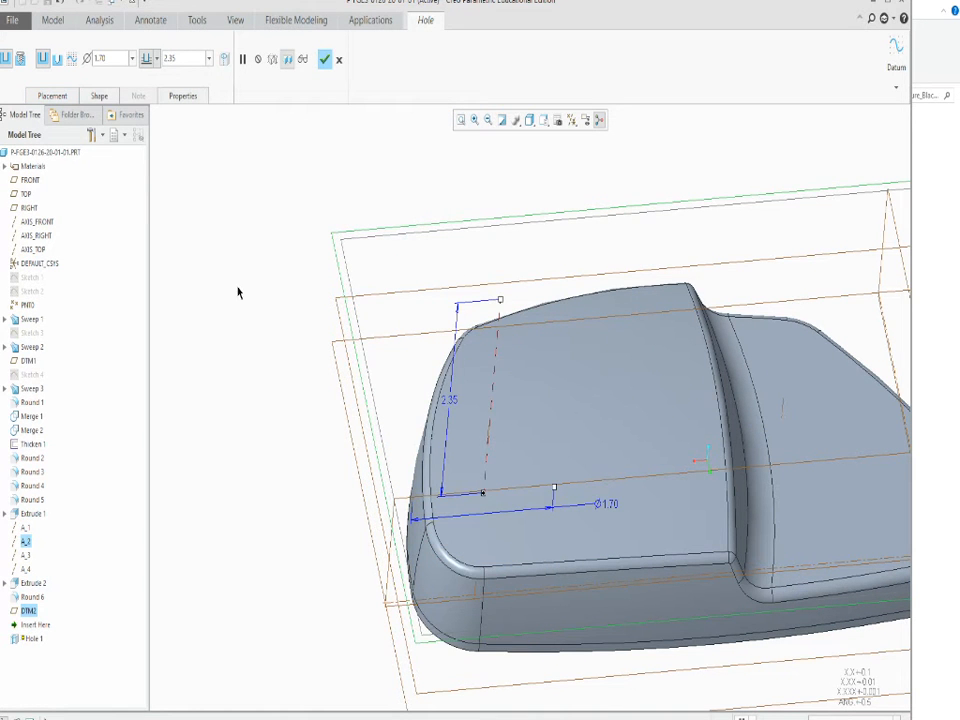
pyautogui.click(20, 60)
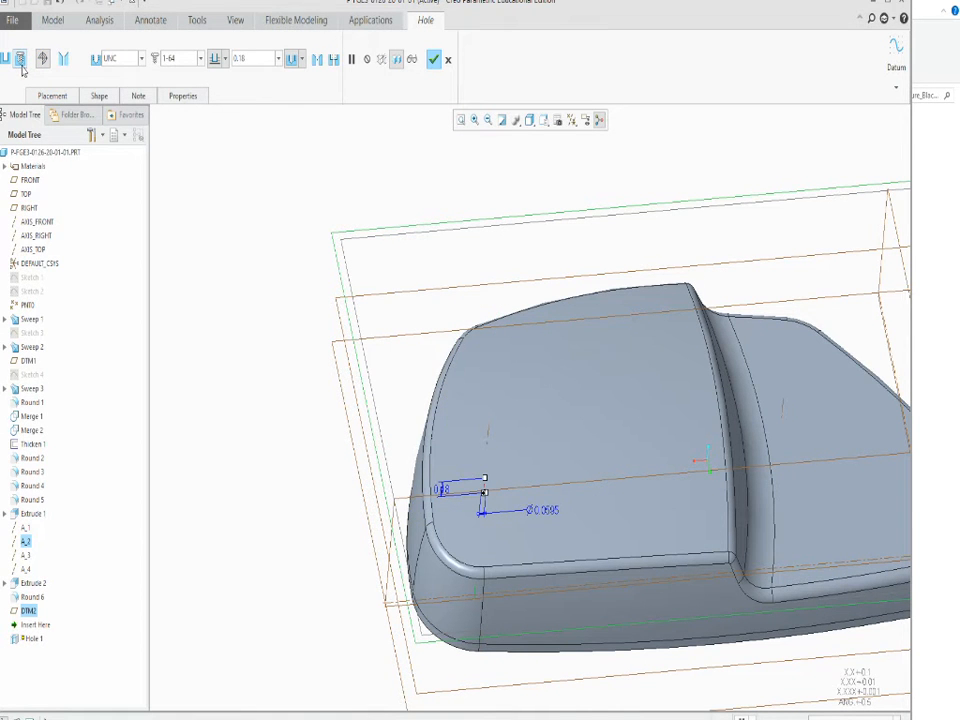
# Make the hole go through all surfaces and flip its direction toward the shell.
pyautogui.scroll(5, 250, 416)
pyautogui.scroll(-4, 394, 483)
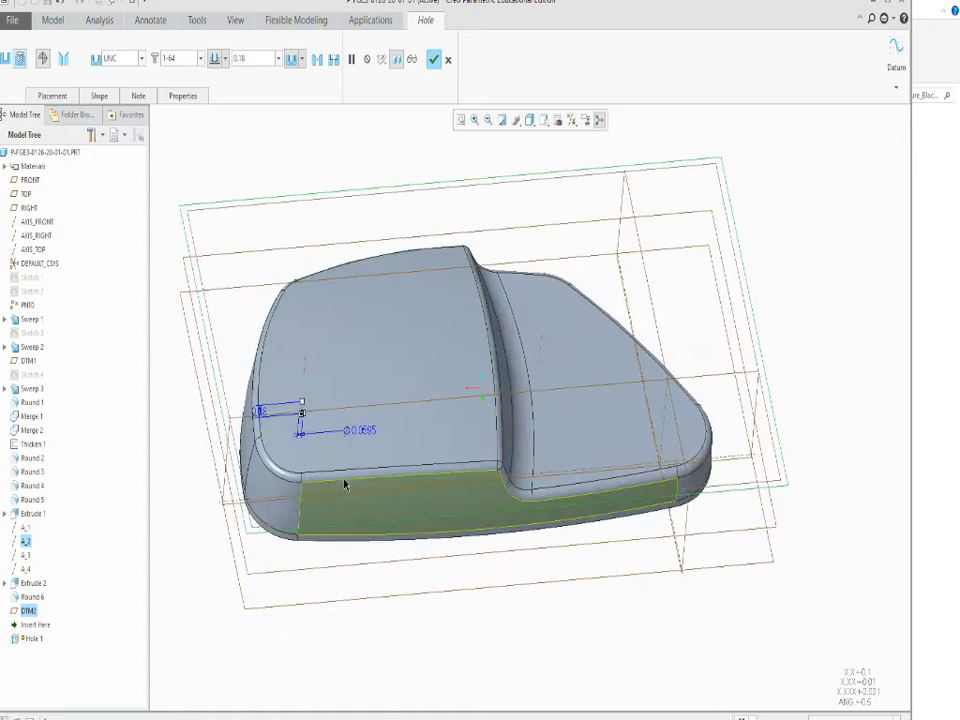
pyautogui.moveTo(345, 482)
pyautogui.mouseDown(button='middle')
pyautogui.moveTo(341, 435)
pyautogui.moveTo(345, 474)
pyautogui.mouseUp(button='middle')
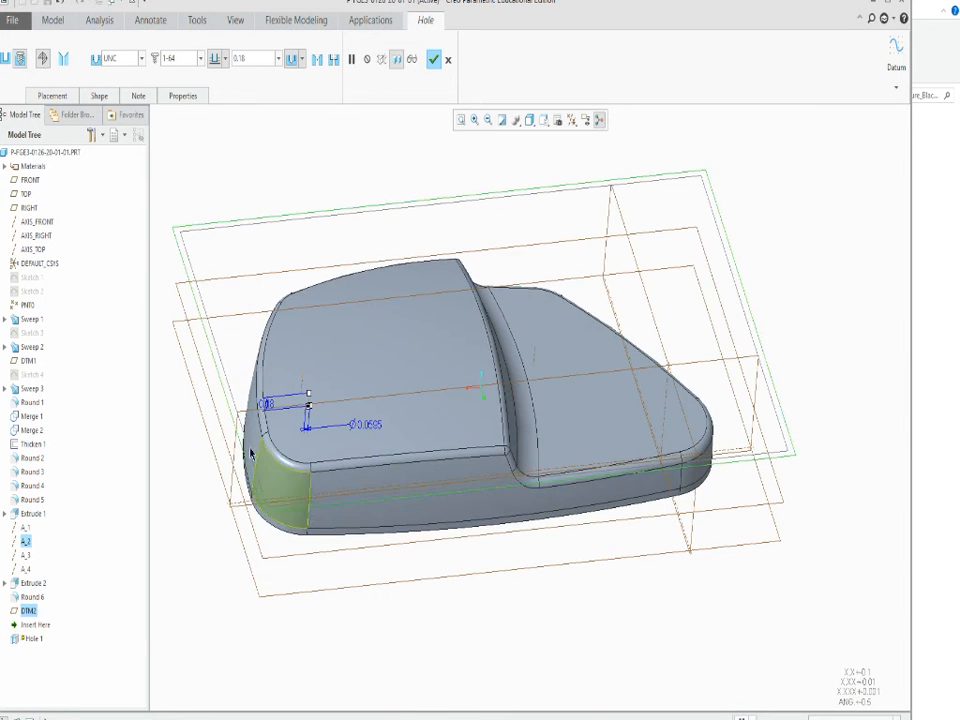
pyautogui.scroll(-3, 238, 434)
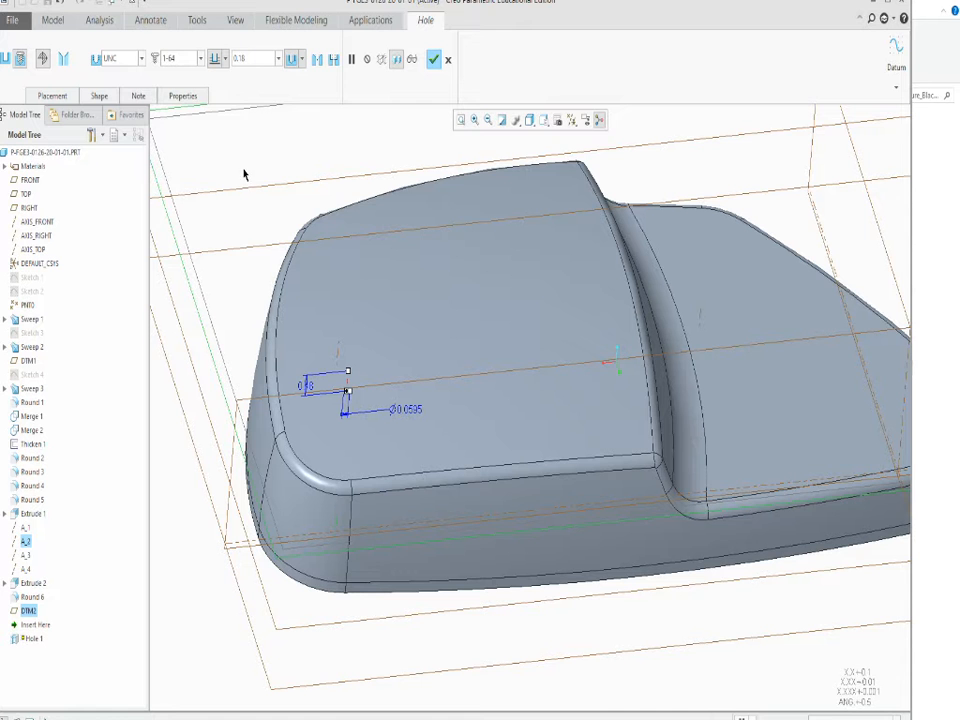
pyautogui.click(225, 60)
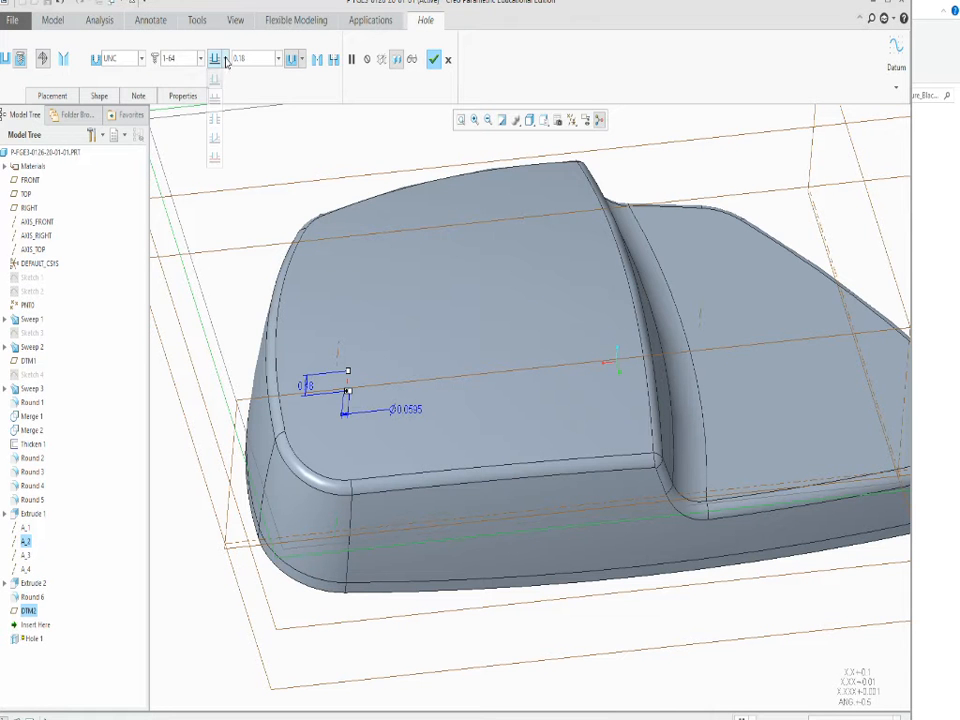
pyautogui.click(215, 120)
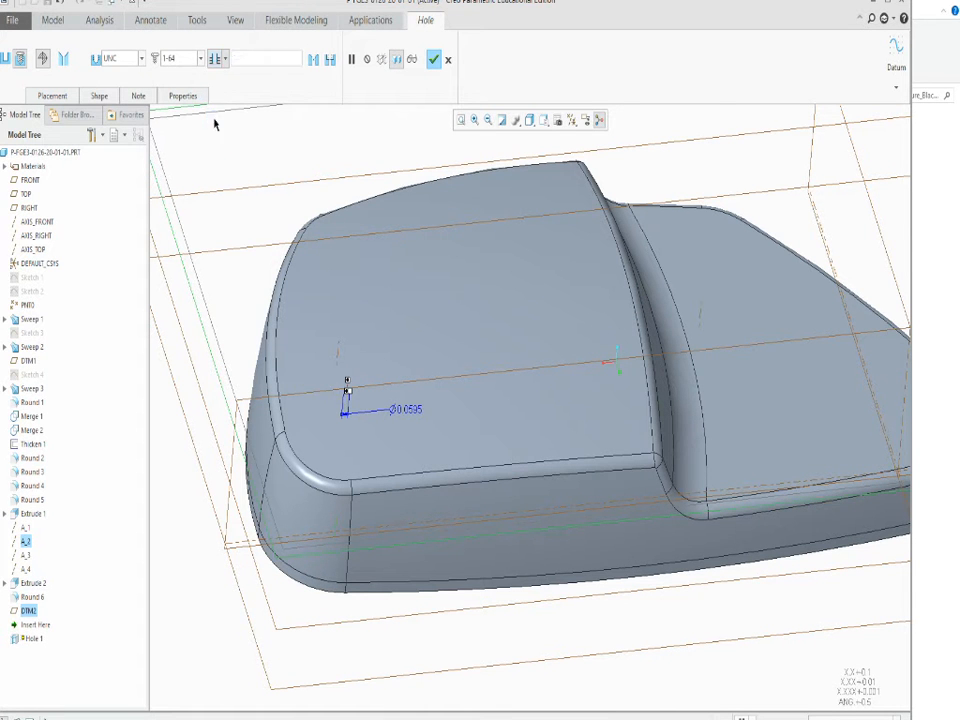
pyautogui.click(70, 96)
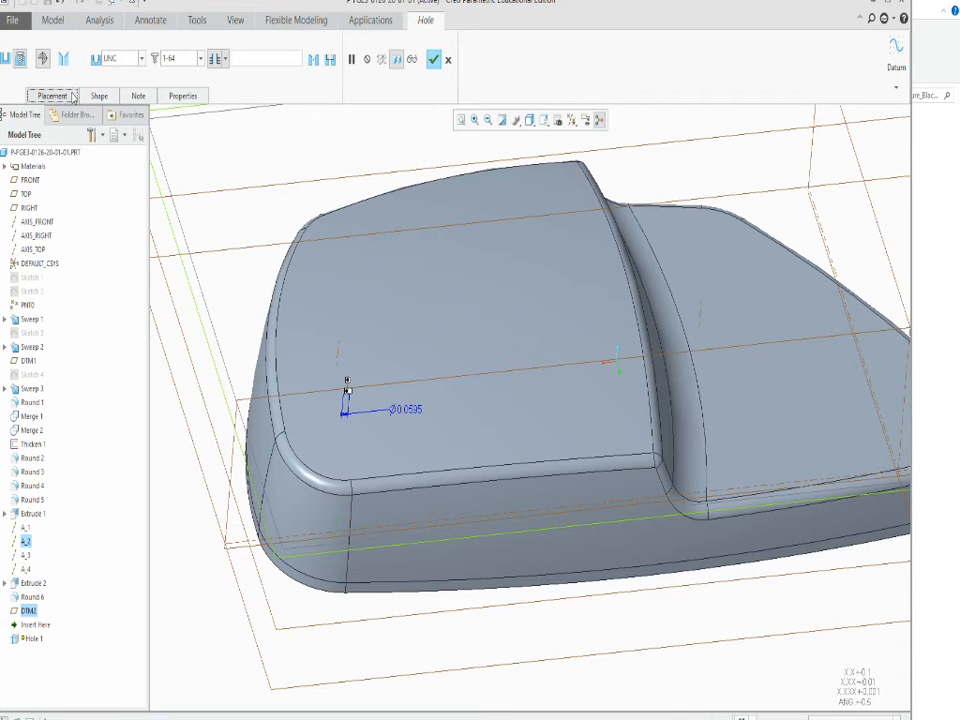
pyautogui.click(107, 146)
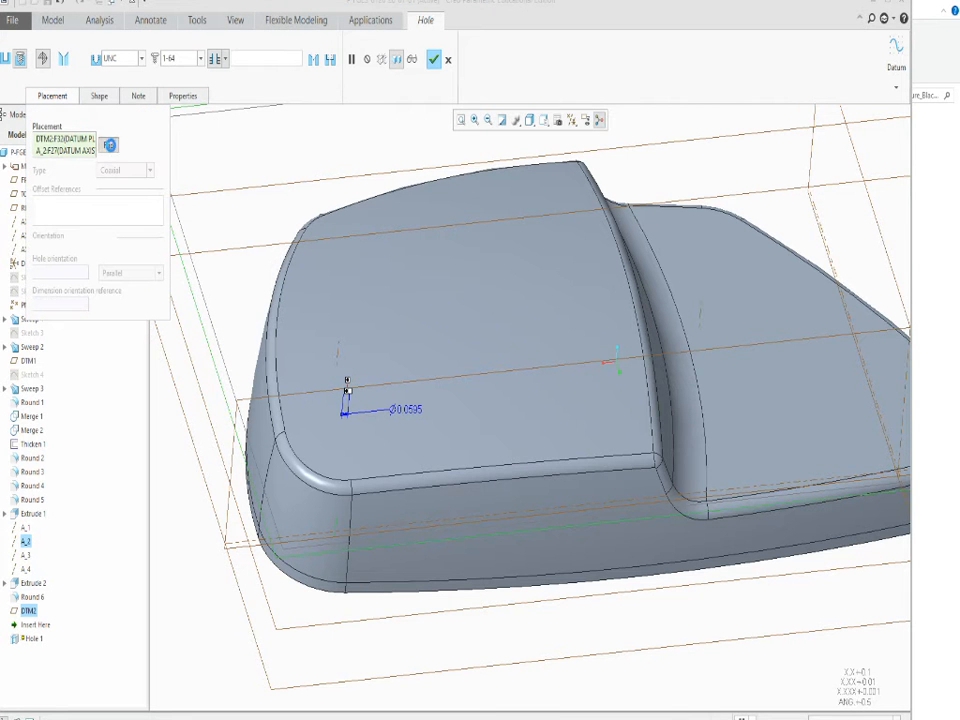
pyautogui.scroll(5, 345, 425)
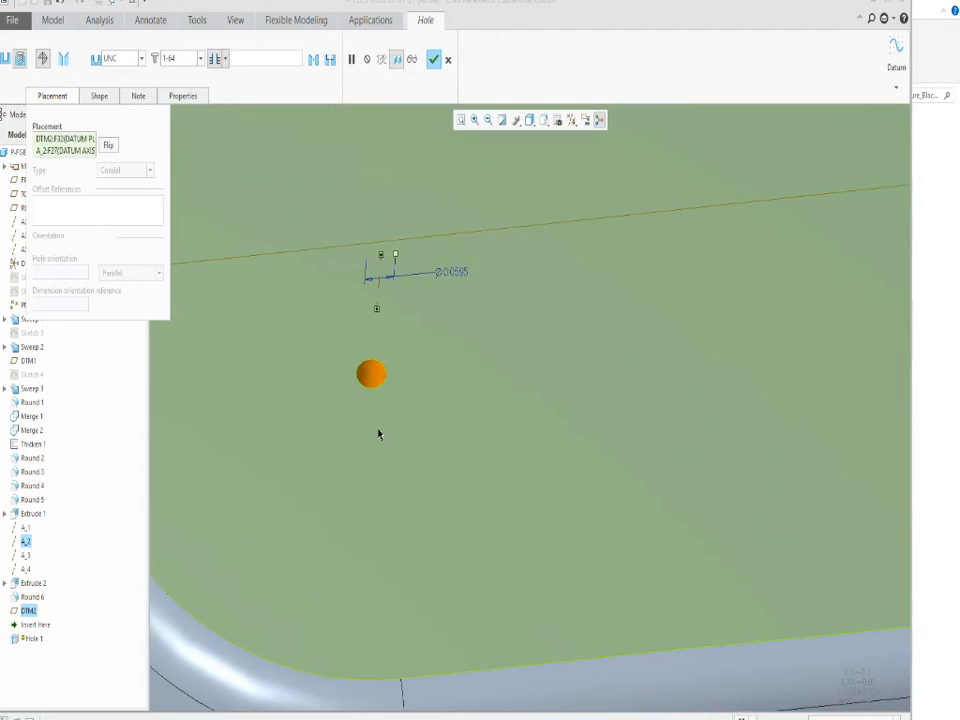
pyautogui.scroll(-5, 376, 404)
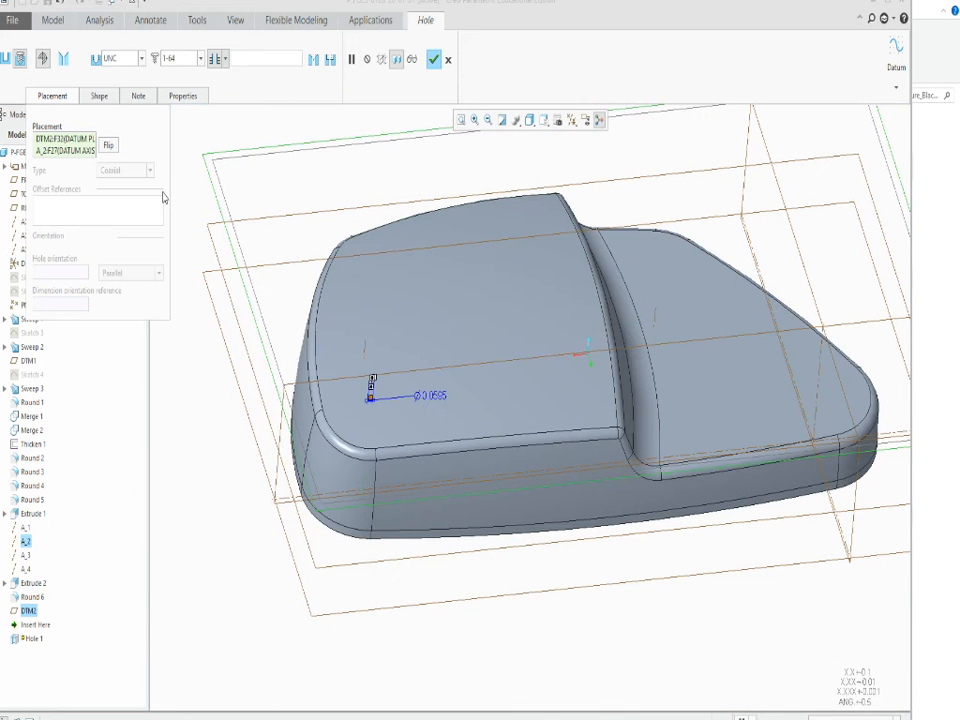
# Set the standard hole's UNC screw size to 1/4-20.
pyautogui.click(200, 58)
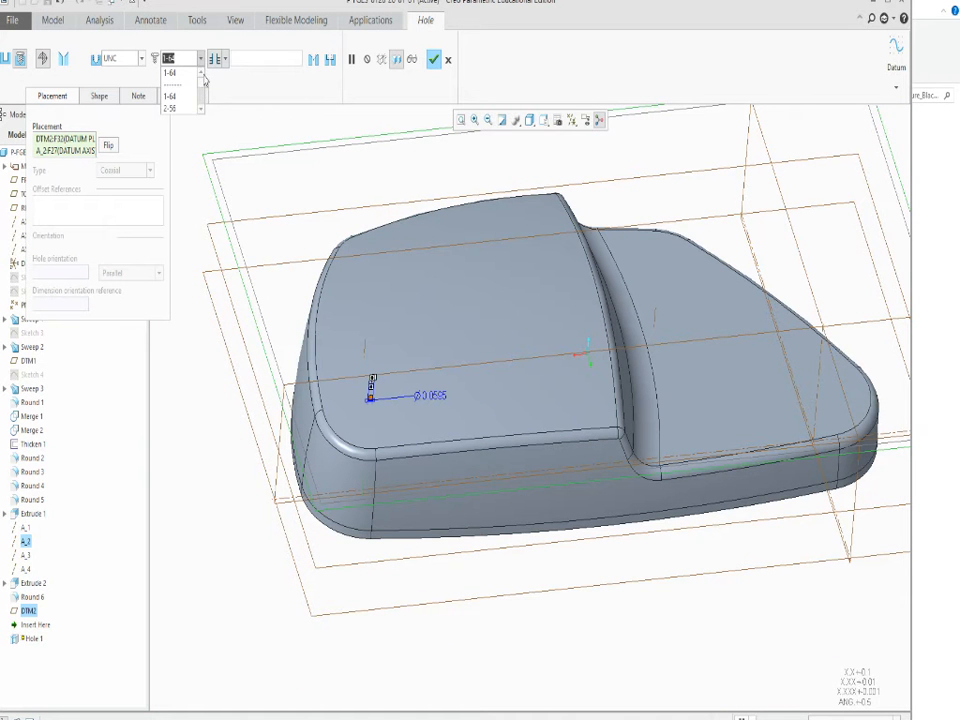
pyautogui.scroll(-3, 200, 90)
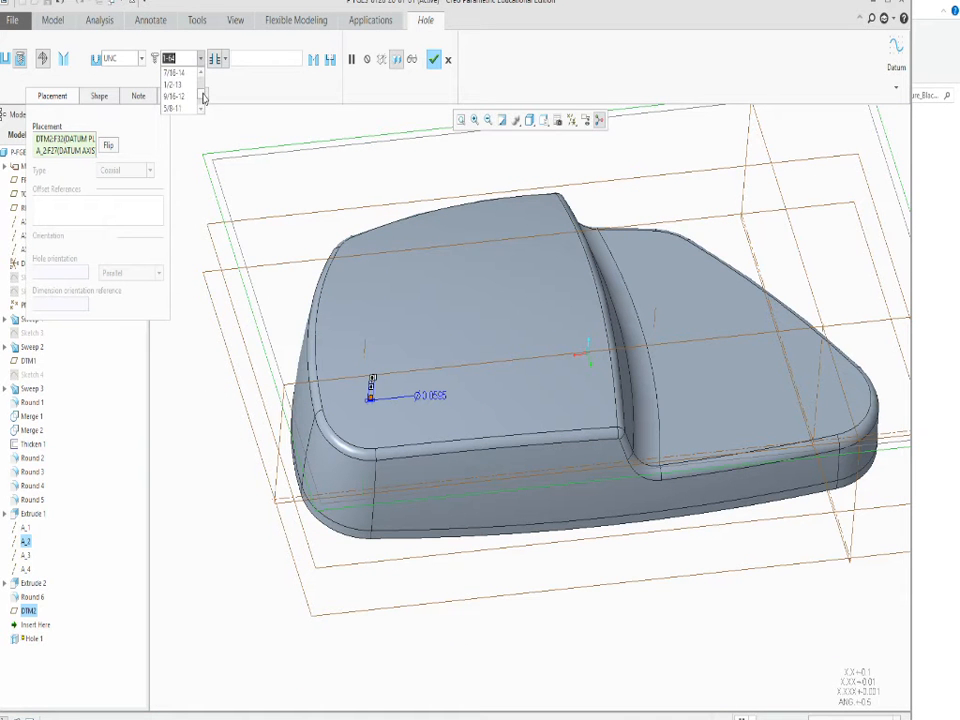
pyautogui.scroll(-2, 203, 91)
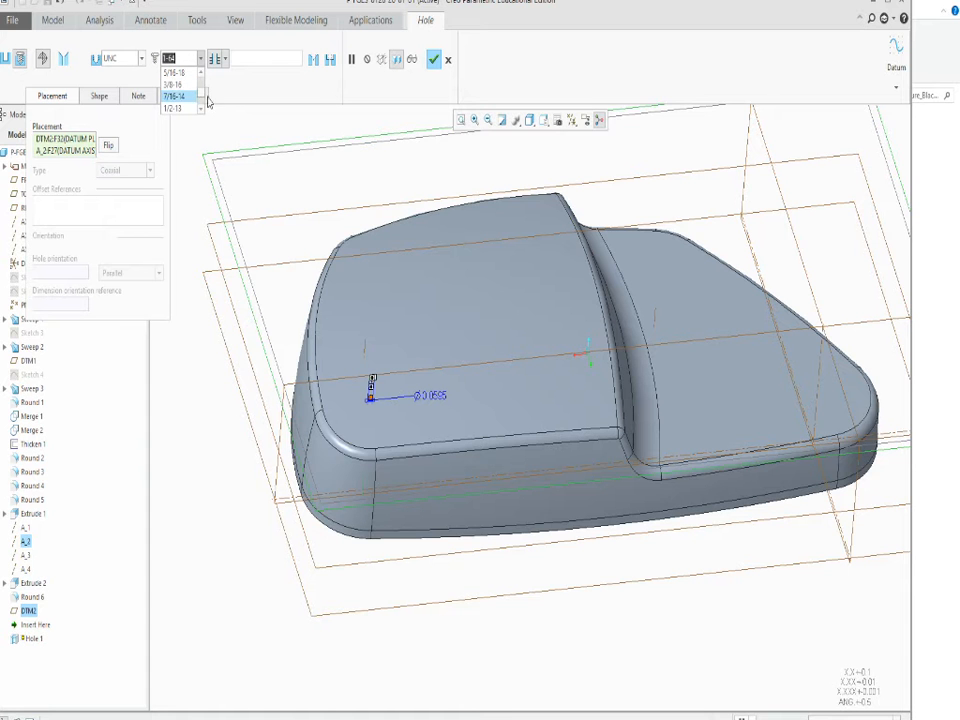
pyautogui.scroll(1, 201, 76)
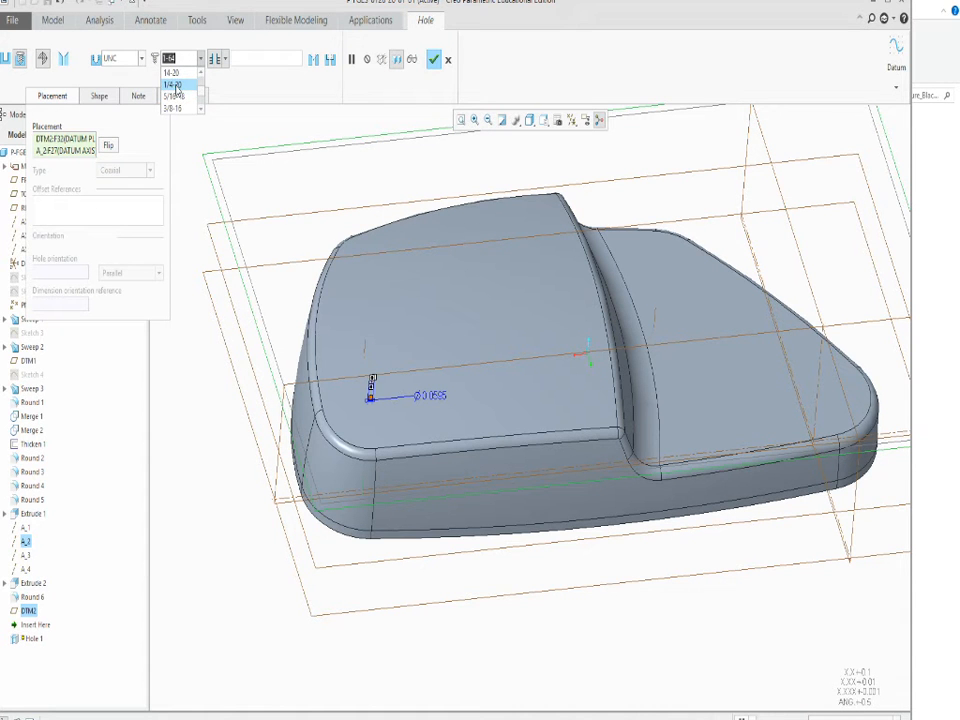
pyautogui.click(174, 85)
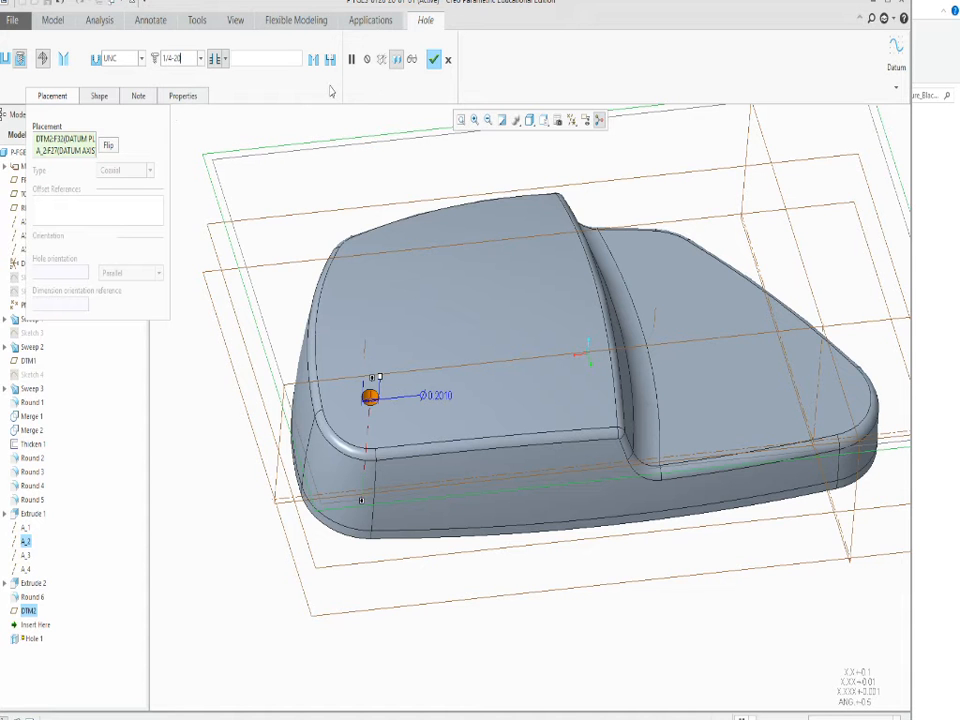
# Remove tapping from the 1/4-20 hole and add a counterbore to its shape.
pyautogui.click(55, 97)
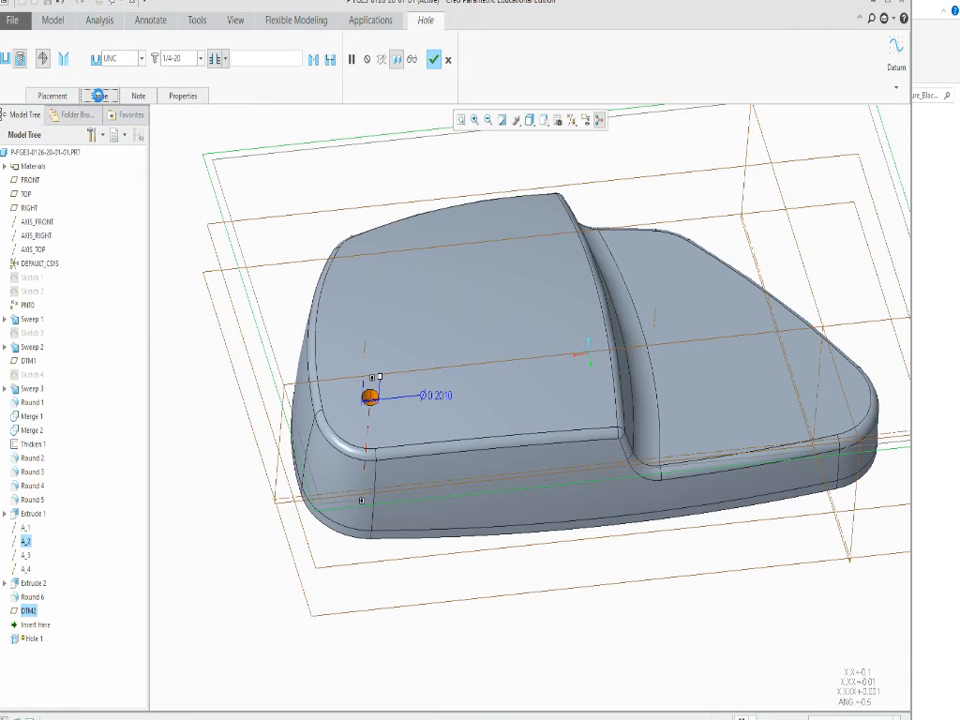
pyautogui.click(99, 96)
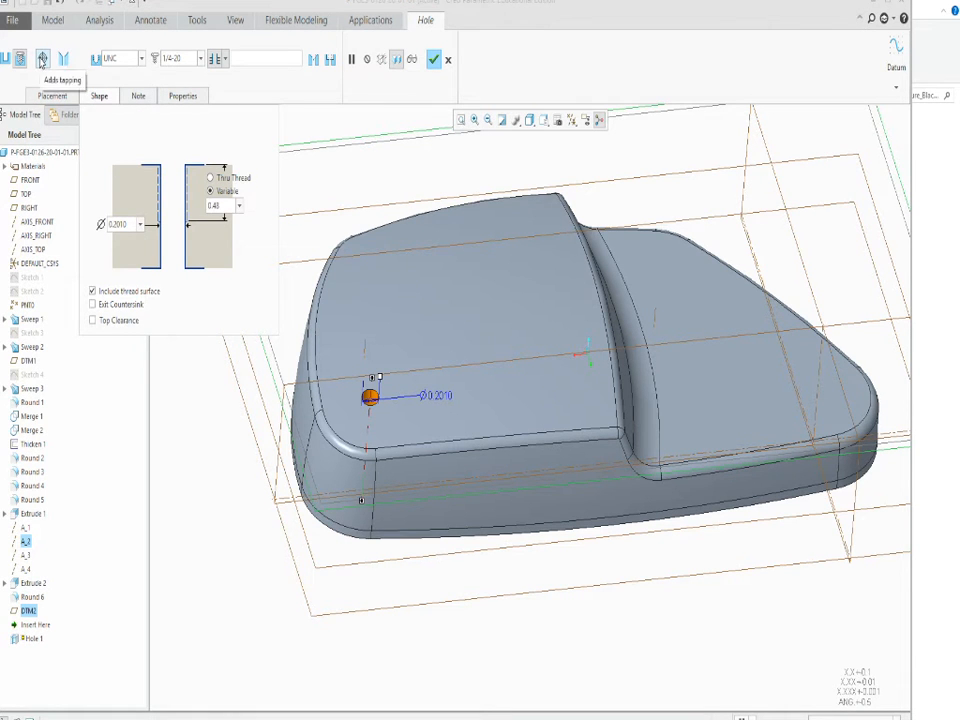
pyautogui.click(42, 58)
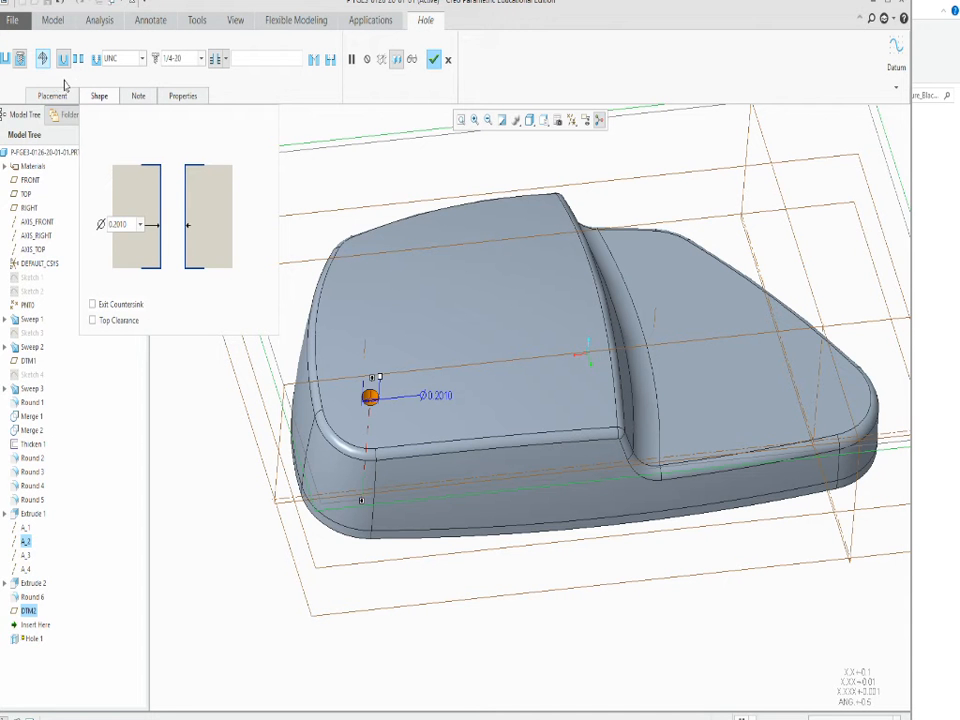
pyautogui.click(330, 59)
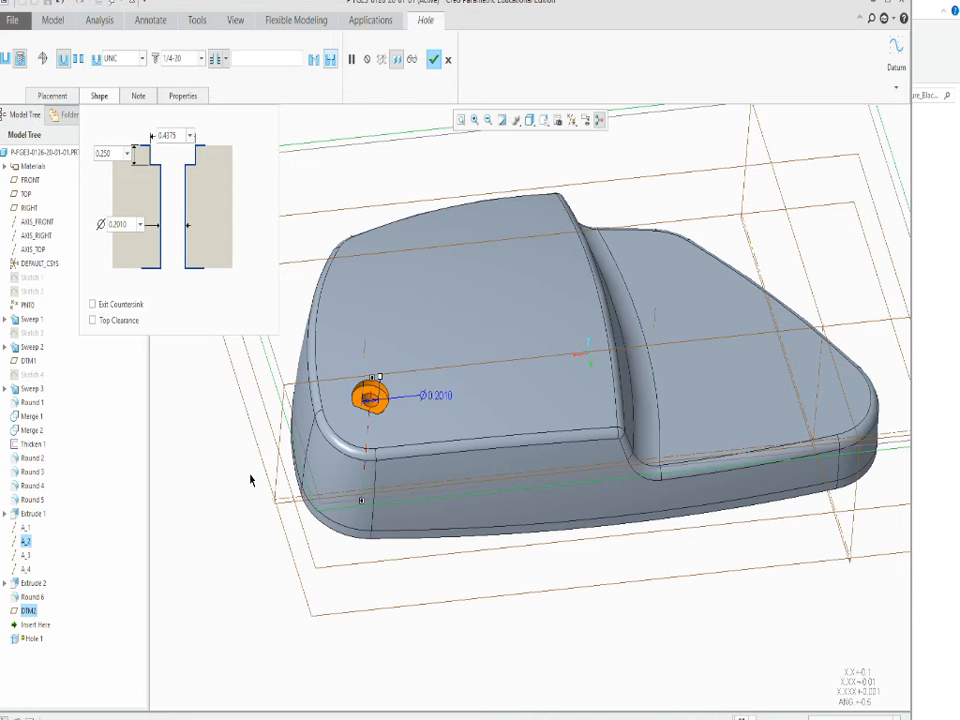
# Set the hole's counterbore depth to 0.5 and check the preview on the outer face.
pyautogui.moveTo(250, 480)
pyautogui.mouseDown(button='middle')
pyautogui.moveTo(251, 345)
pyautogui.moveTo(250, 472)
pyautogui.mouseUp(button='middle')
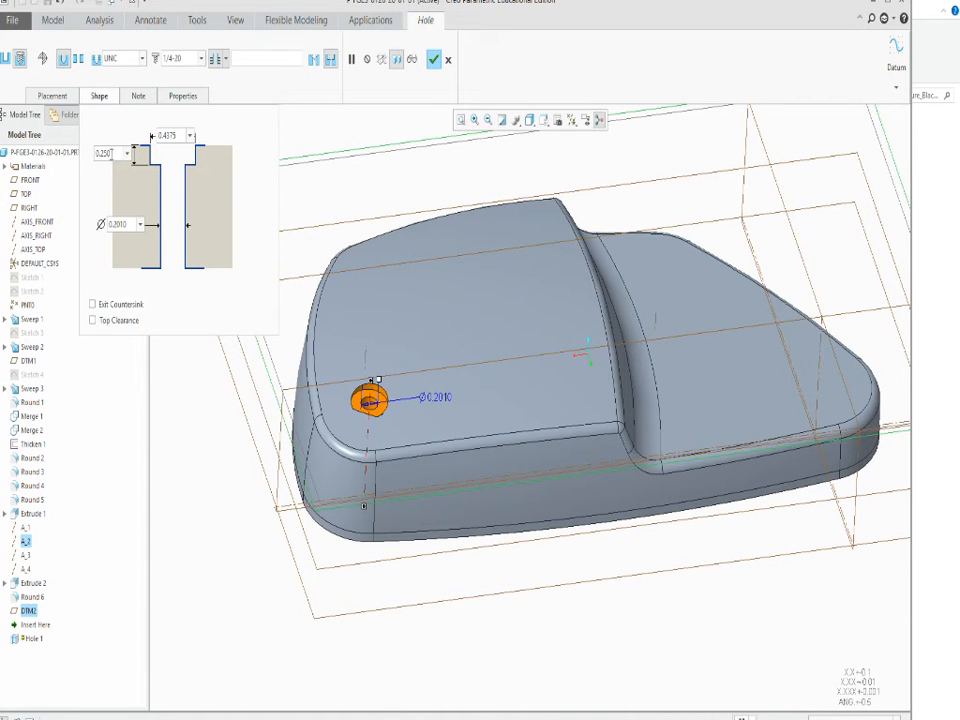
pyautogui.doubleClick(113, 153)
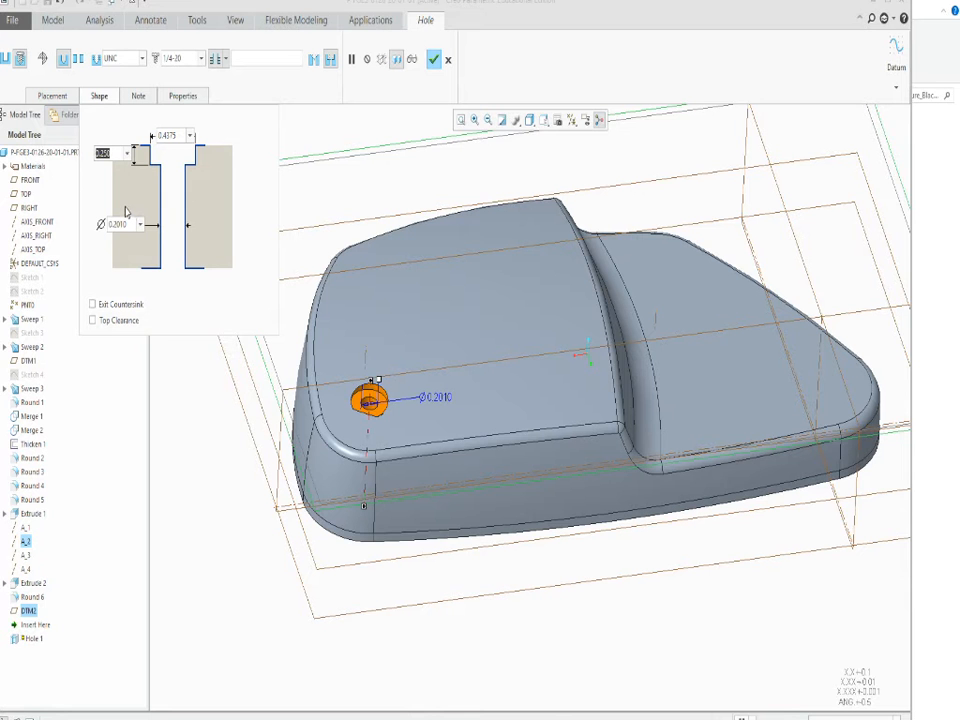
pyautogui.write('.5')
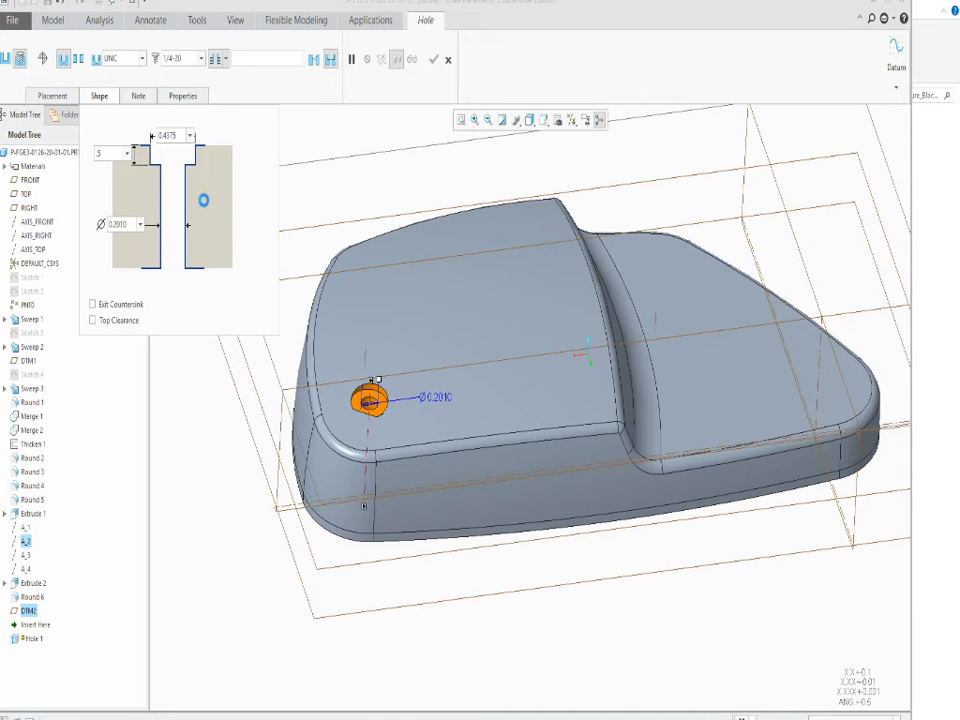
pyautogui.press('Return')
pyautogui.scroll(3, 508, 396)
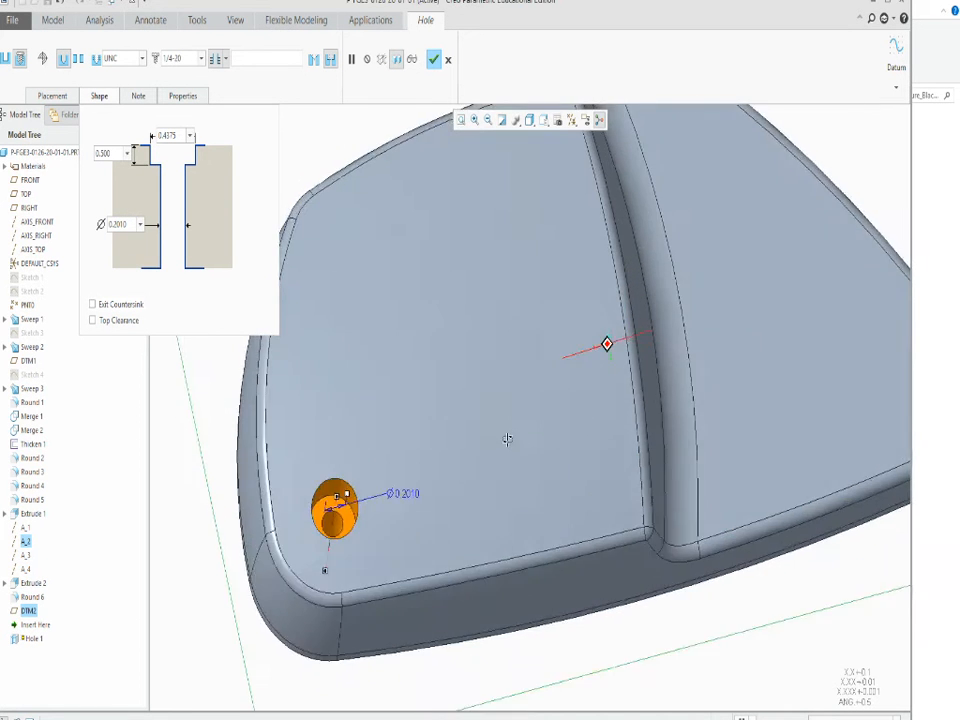
pyautogui.scroll(-2, 508, 459)
pyautogui.moveTo(504, 381); pyautogui.dragTo(506, 377, button='middle')
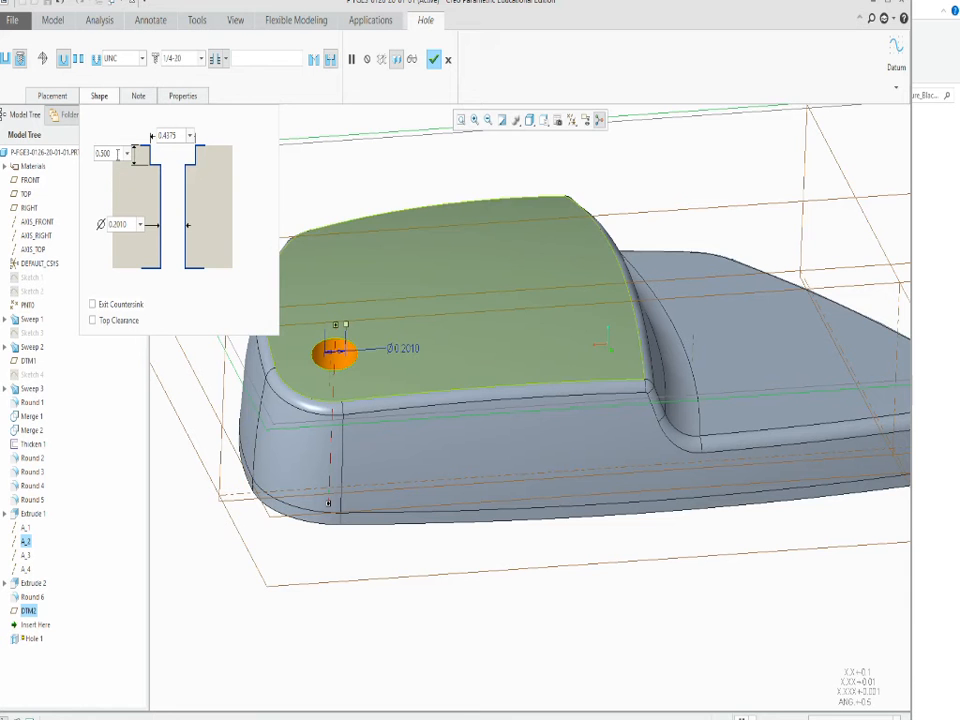
# Set the hole's counterbore depth to 0.9 and check the preview from several angles.
pyautogui.click(118, 149)
pyautogui.doubleClick(118, 150)
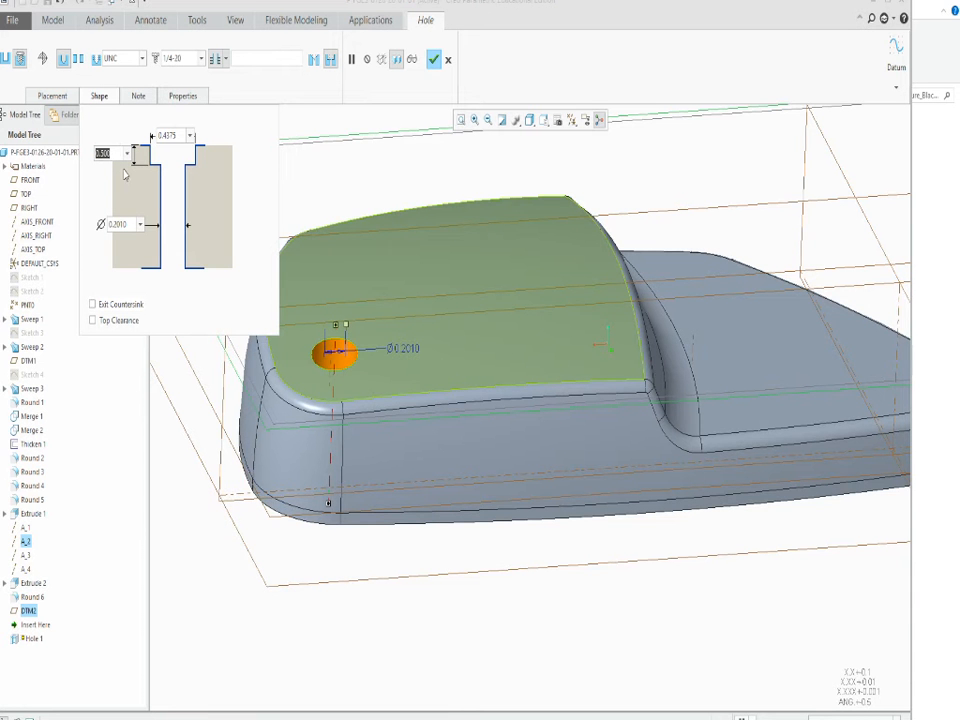
pyautogui.write('1')
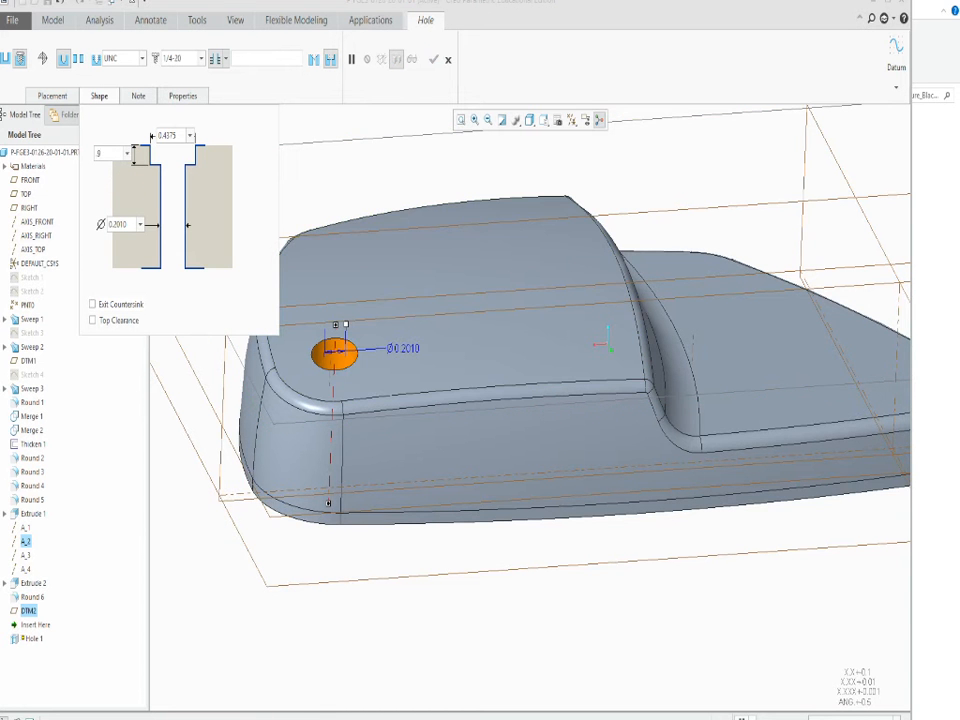
pyautogui.press('Return')
pyautogui.moveTo(297, 504); pyautogui.dragTo(393, 686, button='middle')
pyautogui.scroll(3, 394, 694)
pyautogui.scroll(-3, 396, 692)
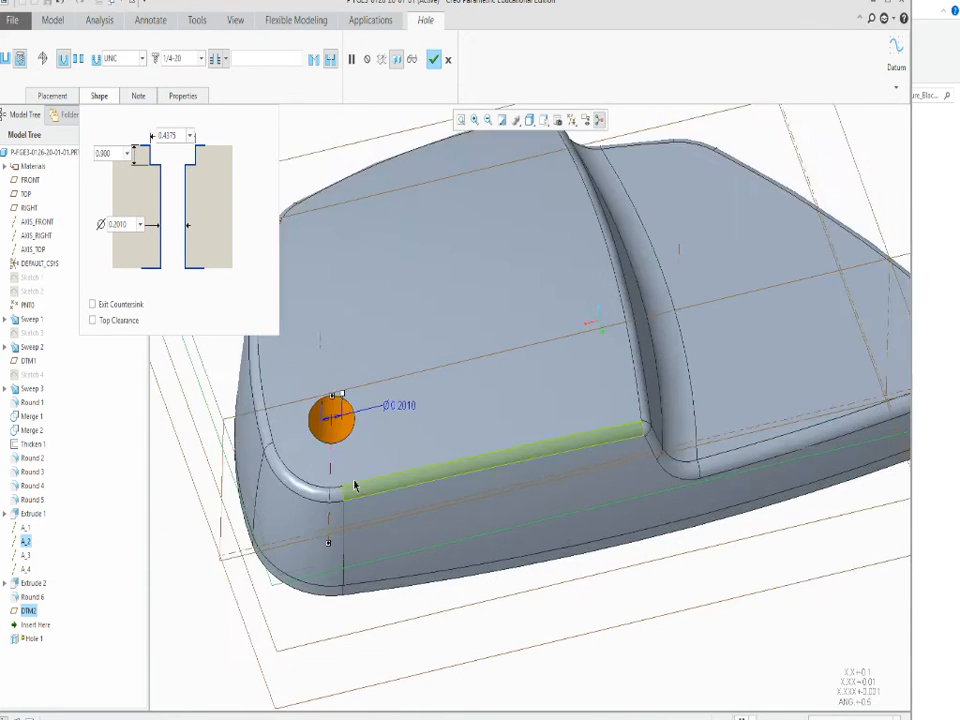
pyautogui.scroll(2, 260, 430)
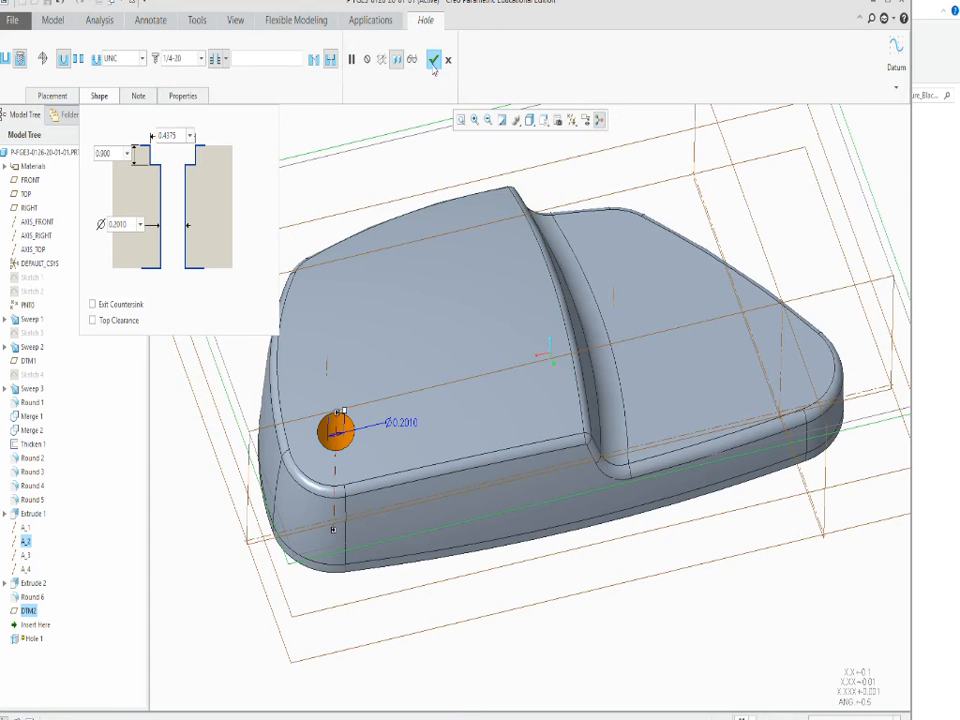
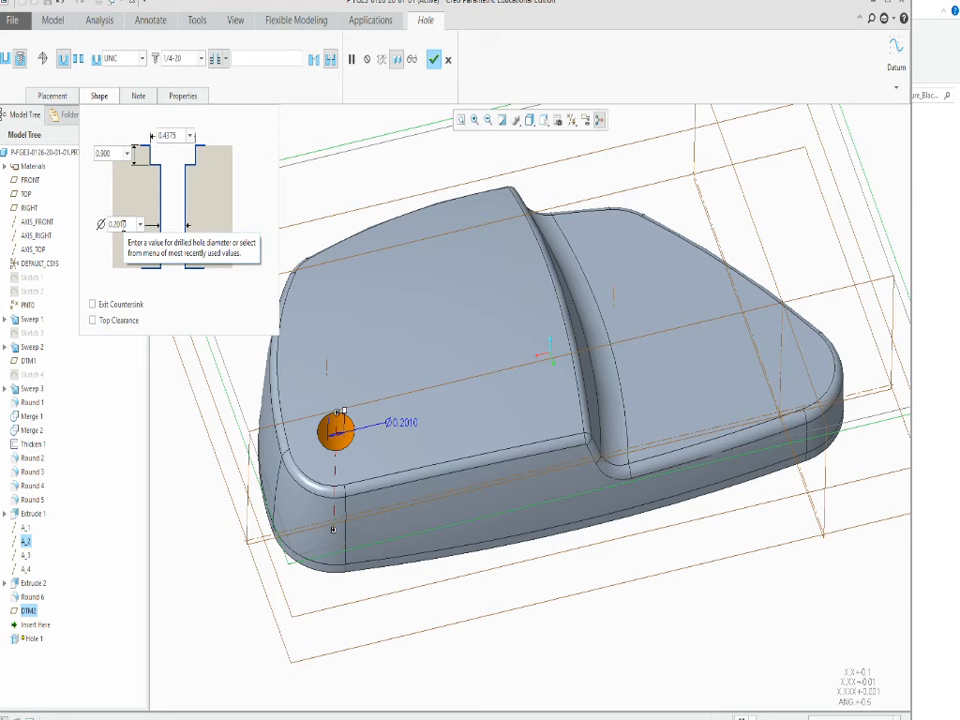
# Make the 1/4-20 hole a clearance hole with Free Fit and complete the feature.
pyautogui.click(78, 60)
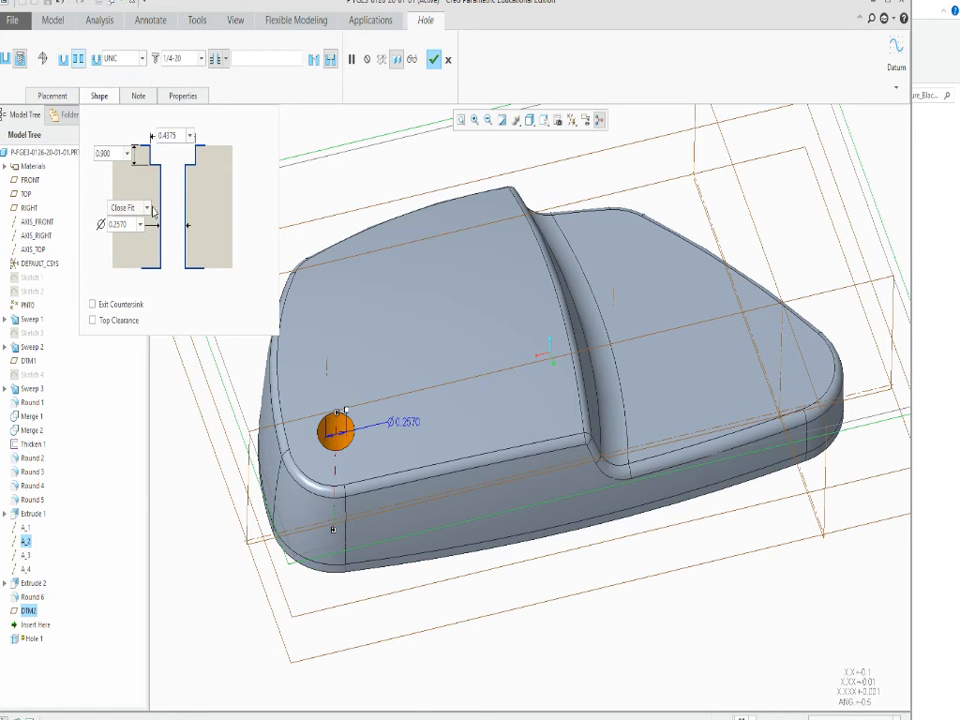
pyautogui.click(148, 207)
pyautogui.click(118, 236)
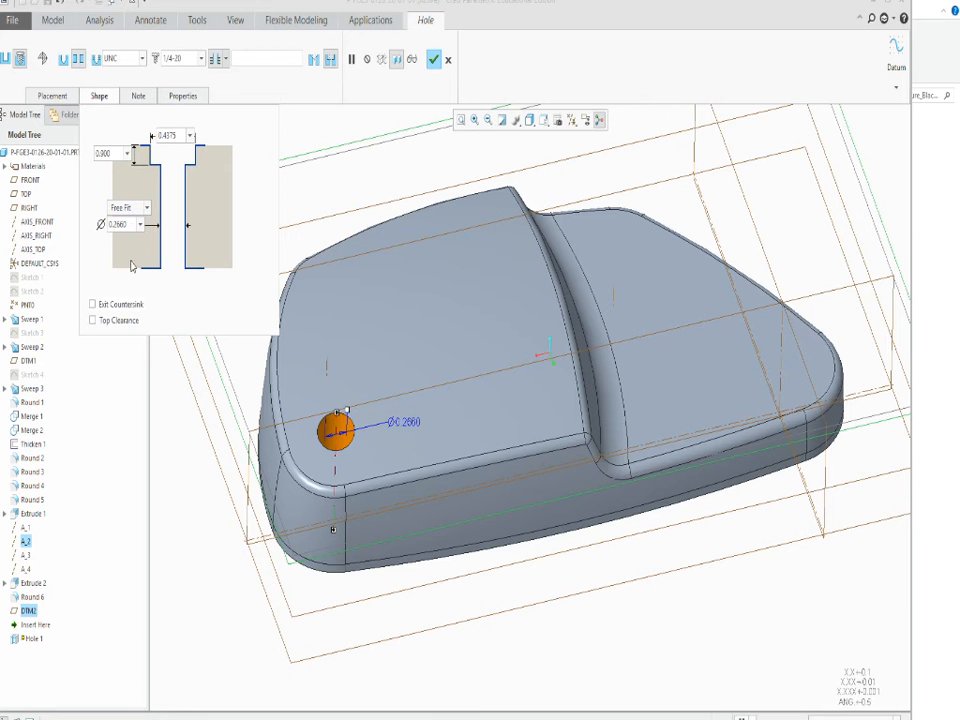
pyautogui.doubleClick(132, 224)
pyautogui.click(435, 62)
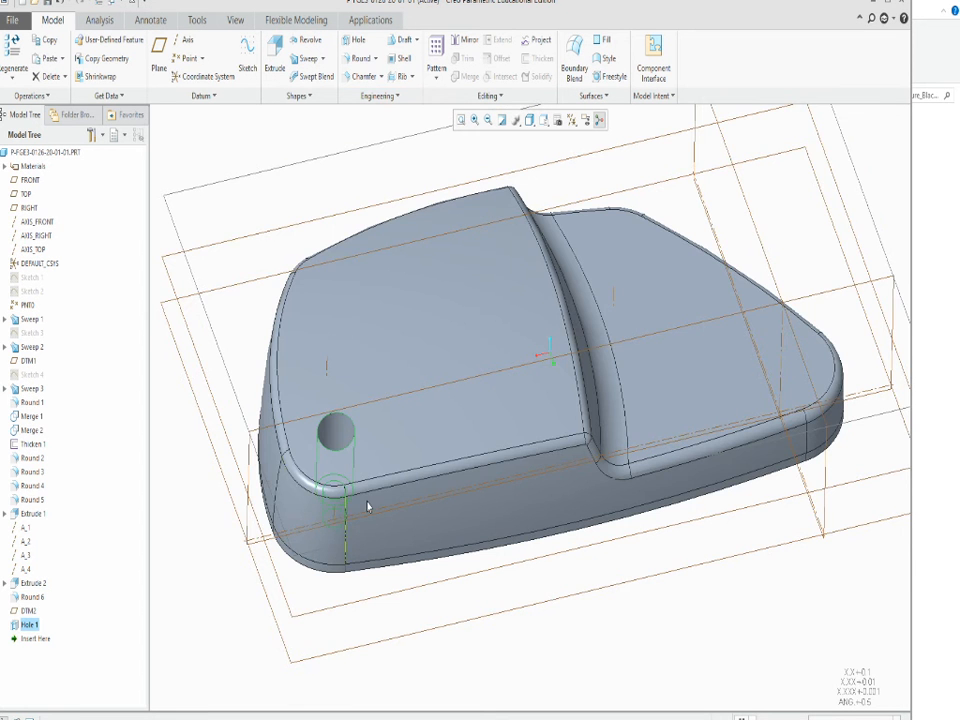
# Add a second 1/4-20 counterbored clearance hole from DTM2 along AXIS_FRONT, at the narrow end of the lower step.
pyautogui.scroll(-4, 366, 506)
pyautogui.click(646, 455)
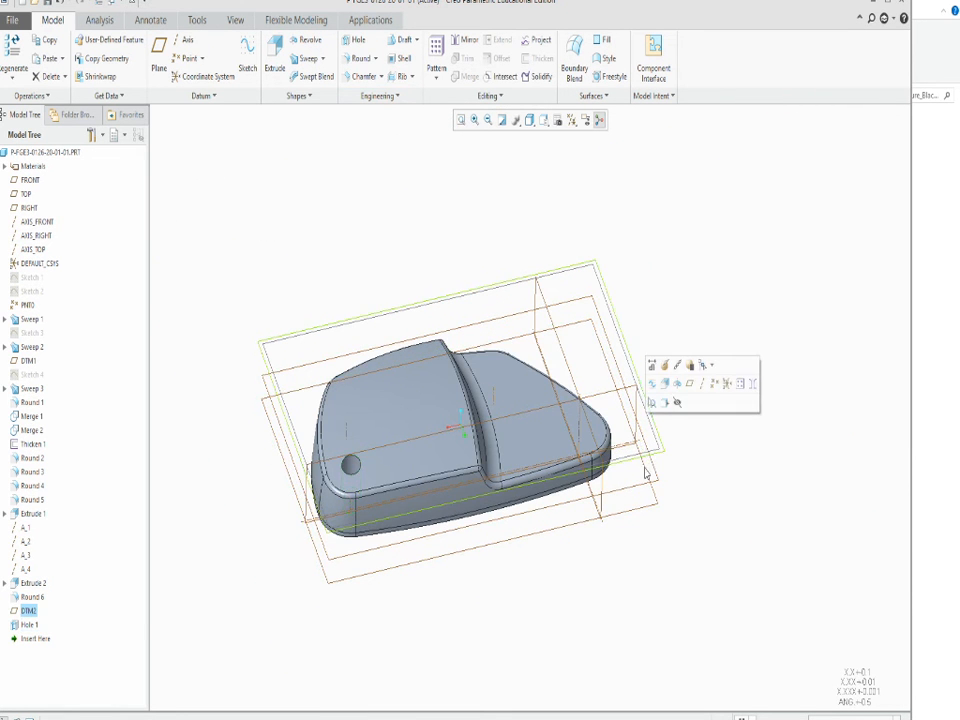
pyautogui.scroll(5, 634, 474)
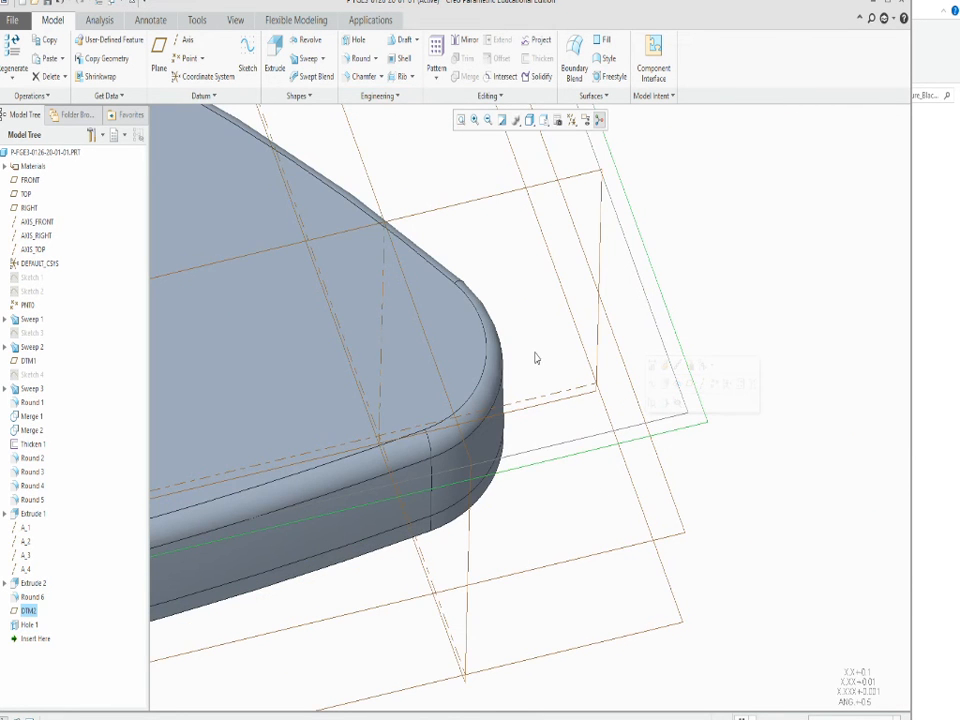
pyautogui.press('h')
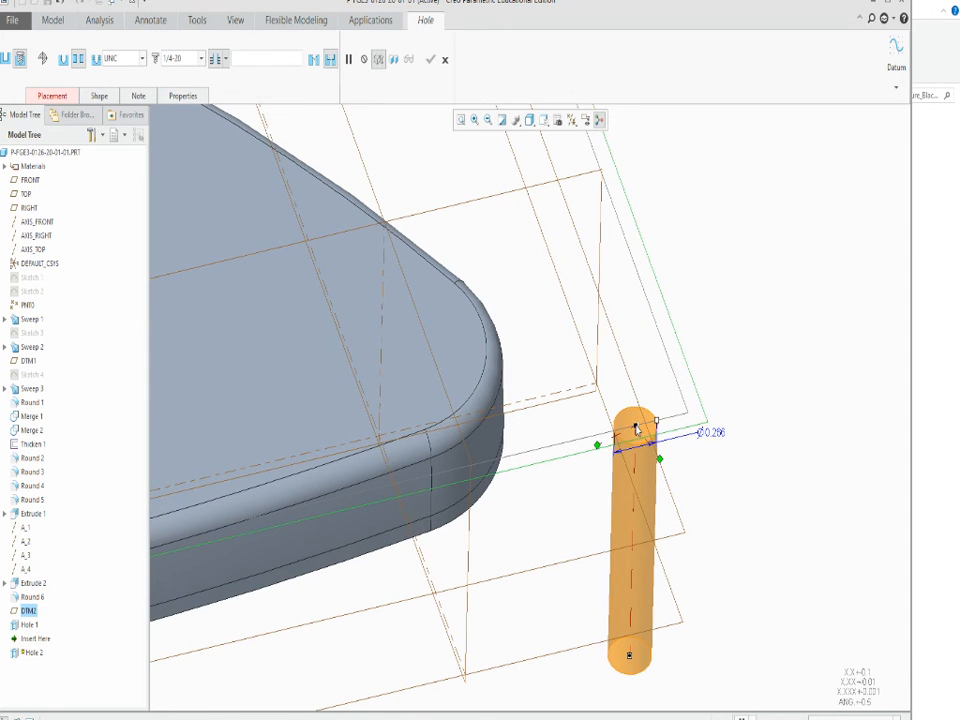
pyautogui.moveTo(636, 428); pyautogui.dragTo(384, 316)
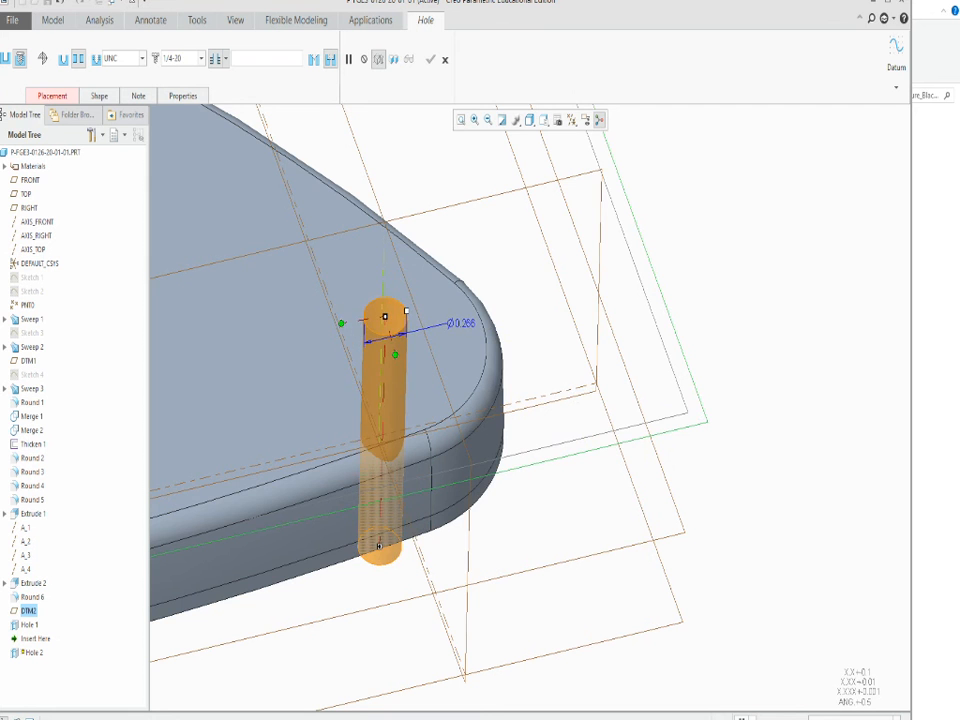
pyautogui.scroll(-5, 585, 476)
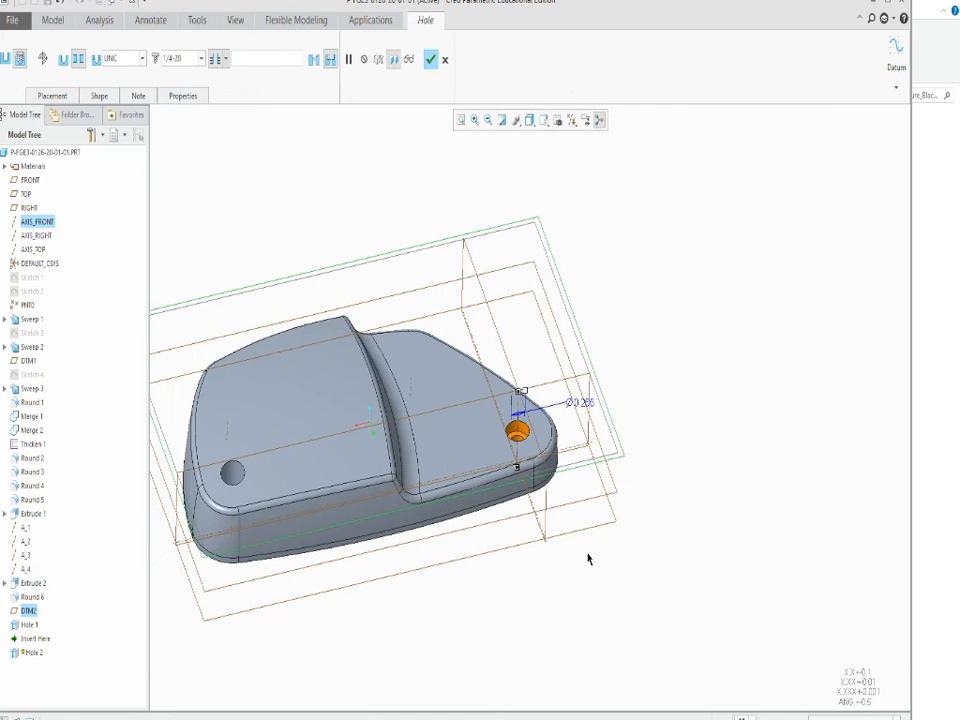
pyautogui.click(431, 59)
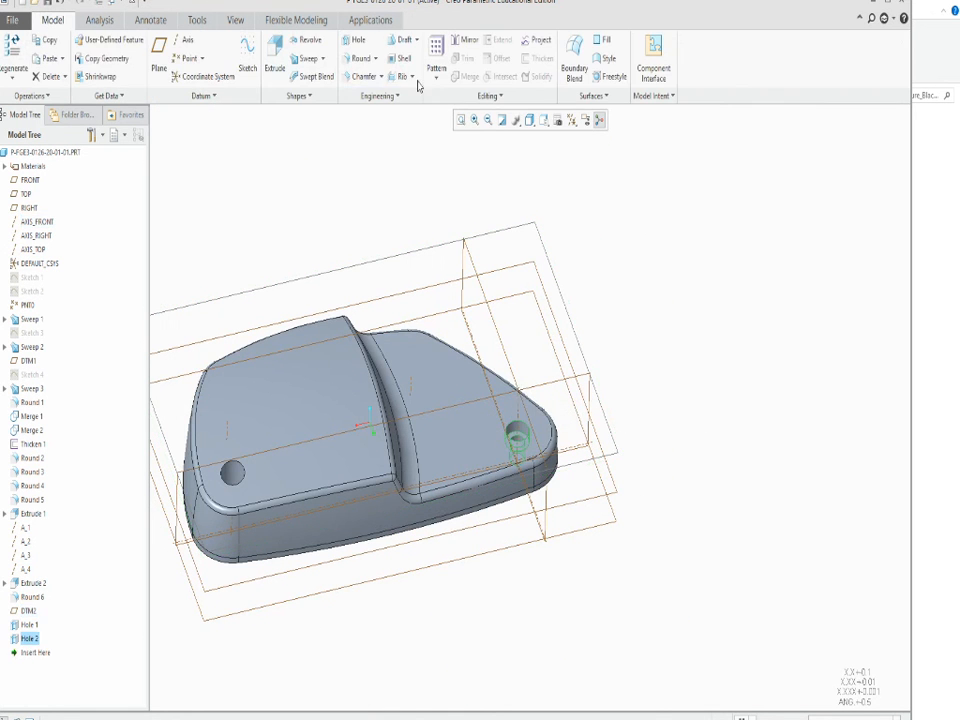
# Add a third 1/4-20 counterbored clearance hole from DTM2 along axis A_3, on the lower step beside the ridge.
pyautogui.click(416, 259)
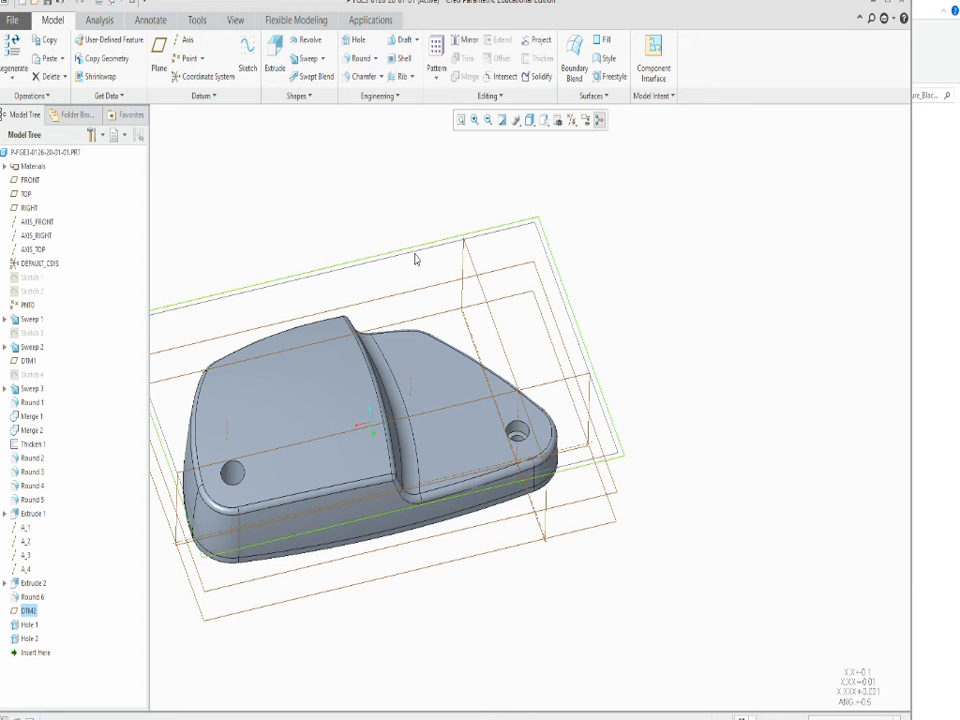
pyautogui.press('h')
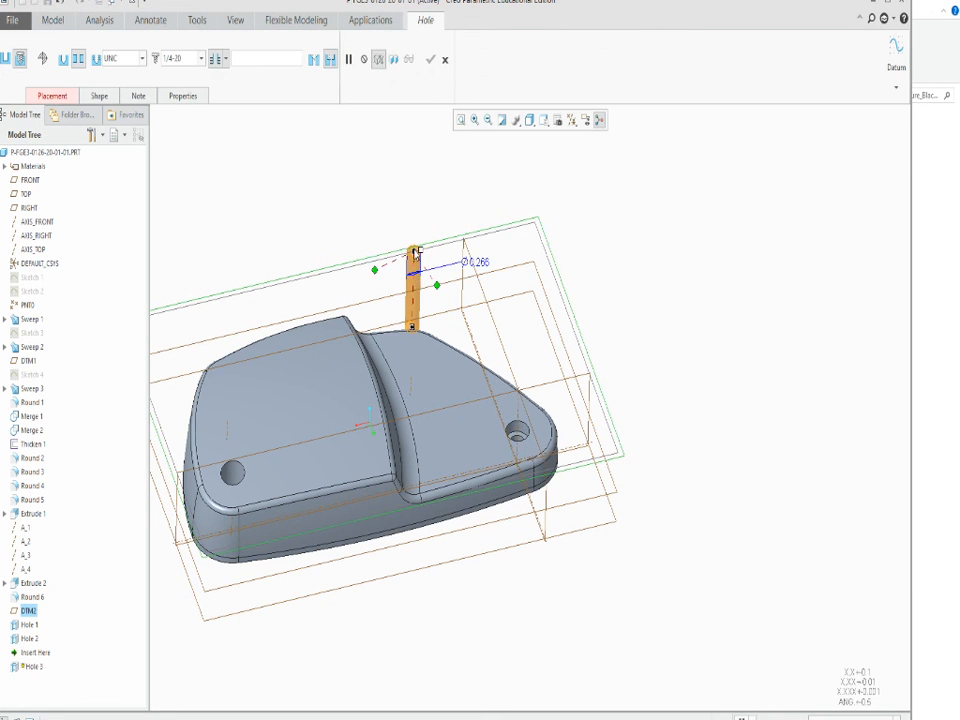
pyautogui.moveTo(416, 252); pyautogui.dragTo(414, 383)
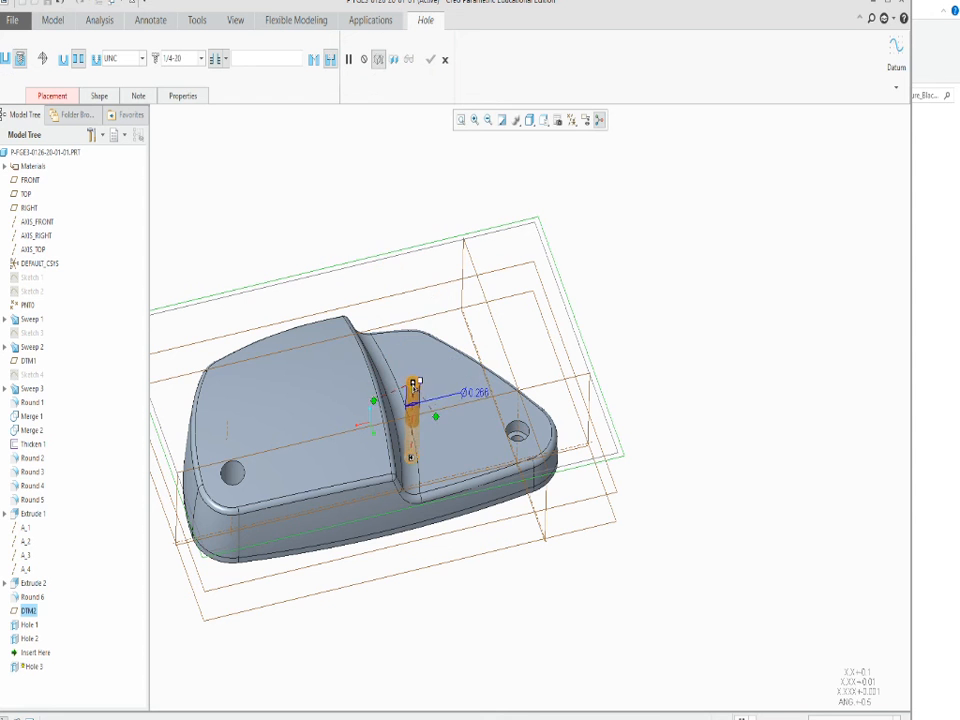
pyautogui.keyDown('ctrl'); pyautogui.click(412, 388); pyautogui.keyUp('ctrl')
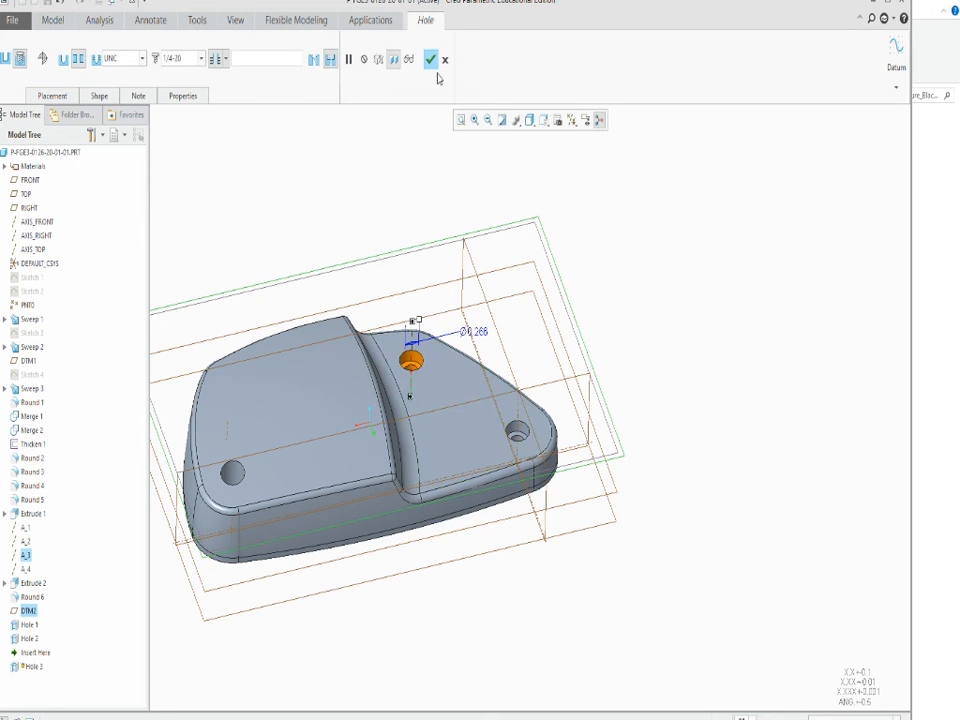
pyautogui.click(431, 59)
# Add a fourth 1/4-20 counterbored clearance hole from DTM2 along axis A_1, at the raised section's rear corner.
pyautogui.scroll(-2, 290, 268)
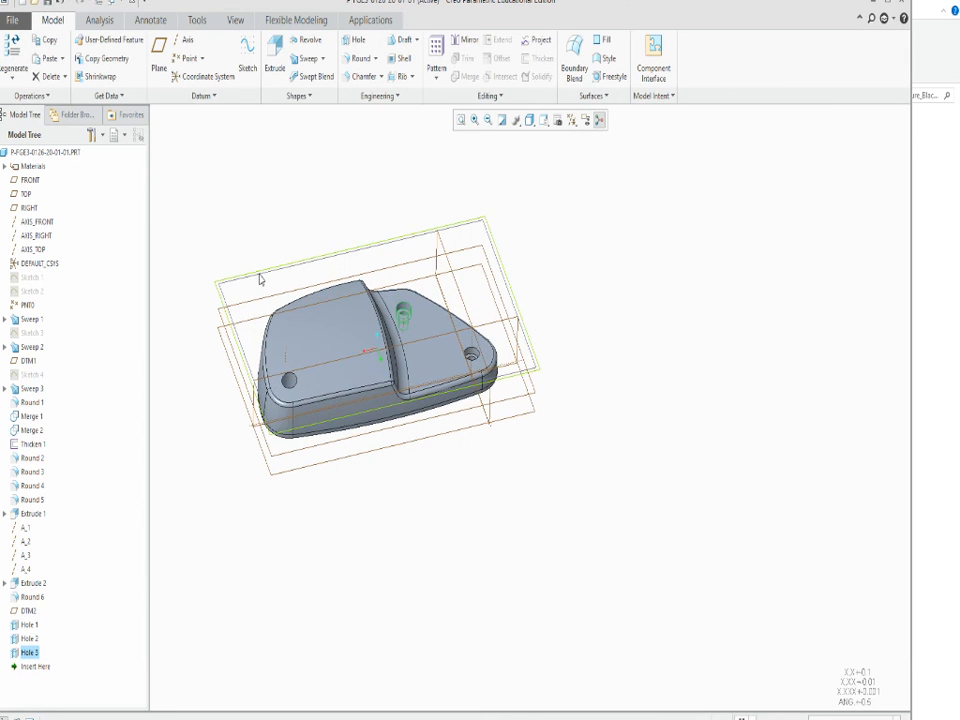
pyautogui.click(259, 279)
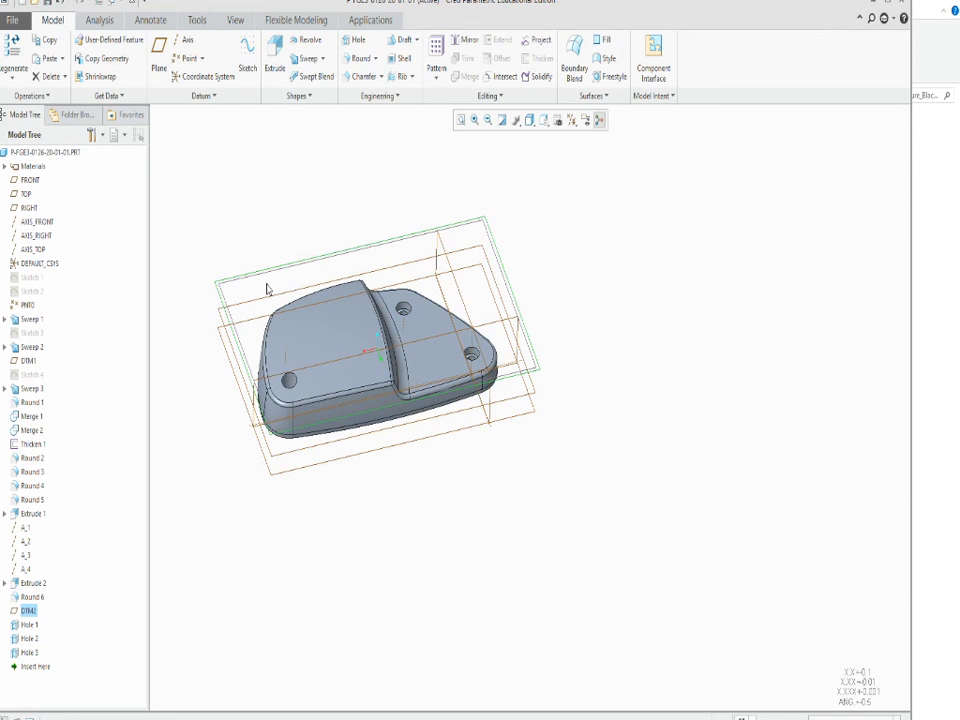
pyautogui.press('h')
pyautogui.scroll(-5, 280, 293)
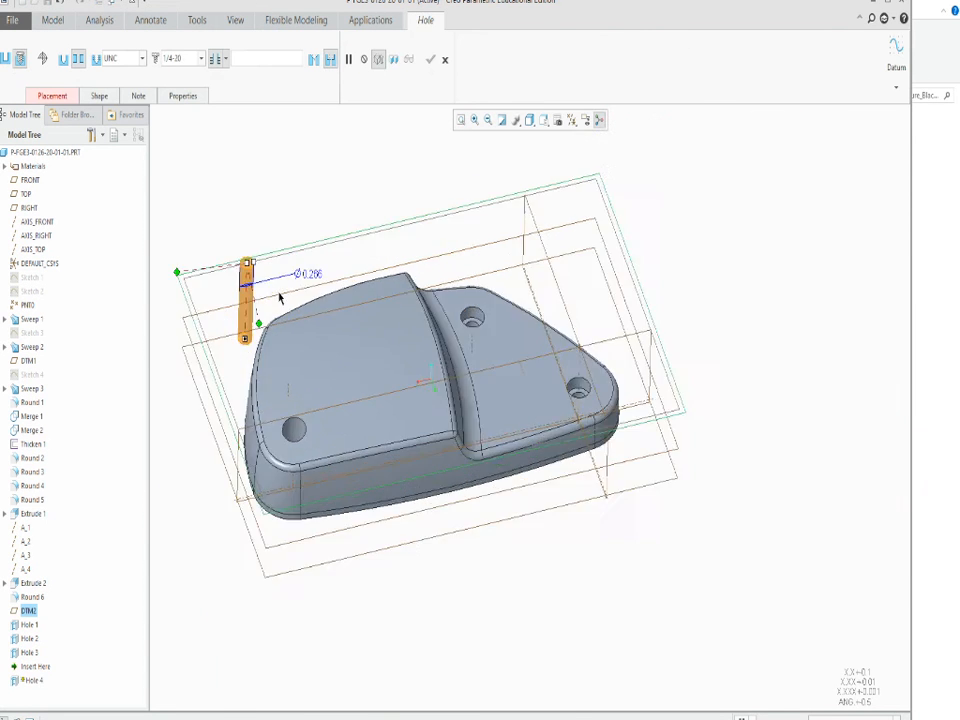
pyautogui.moveTo(221, 251); pyautogui.dragTo(300, 366)
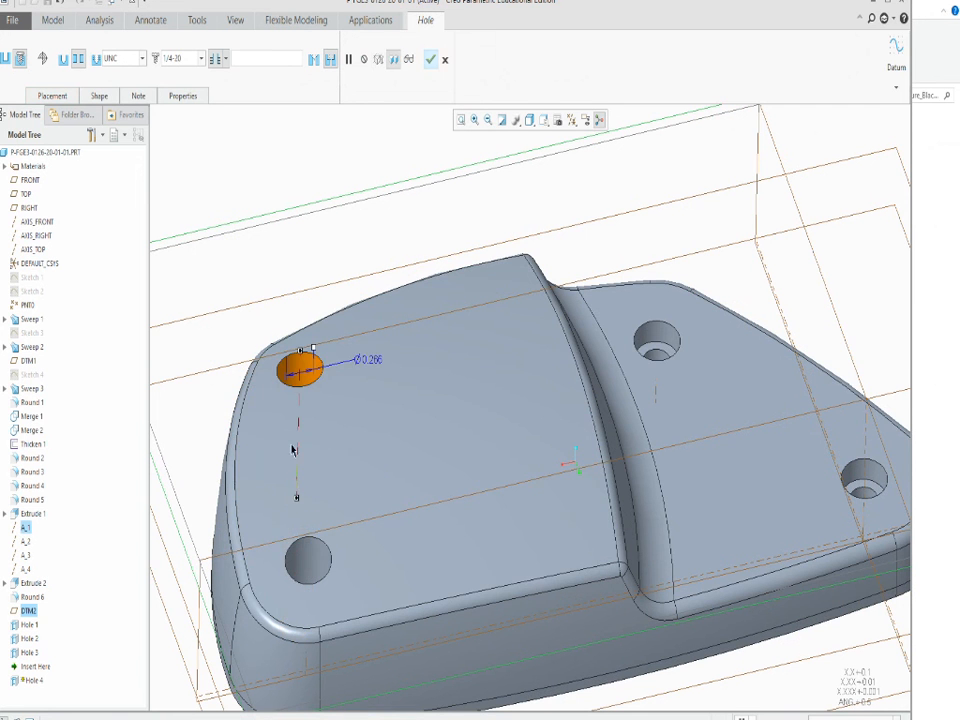
pyautogui.click(432, 62)
# Clear the selection and examine the four counterbored holes on the part from several angles.
pyautogui.scroll(4, 331, 248)
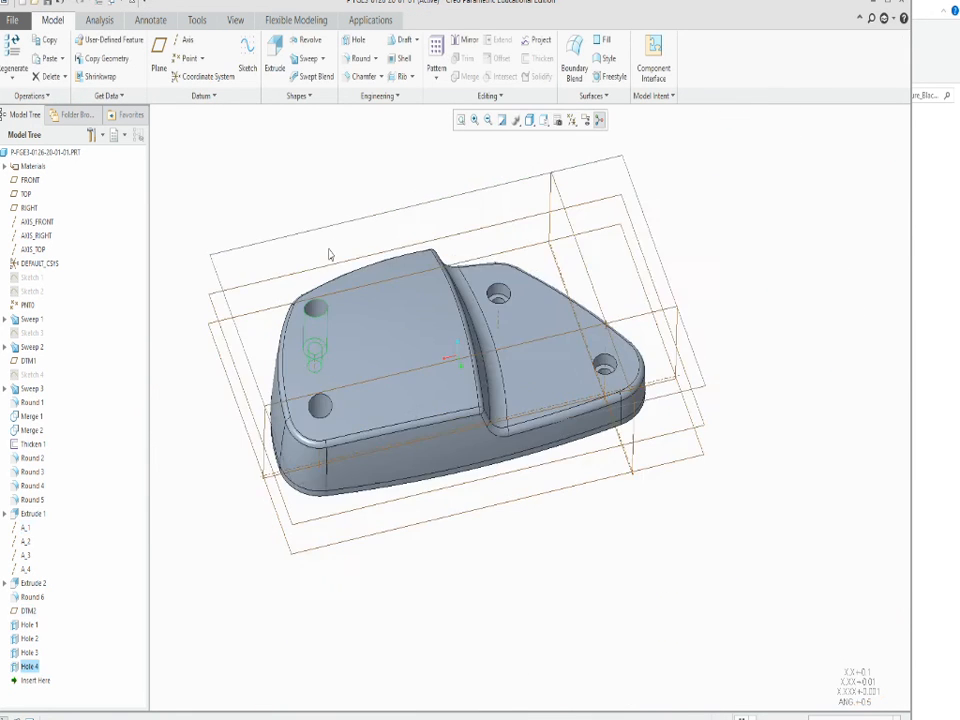
pyautogui.moveTo(330, 255); pyautogui.dragTo(283, 231, button='middle')
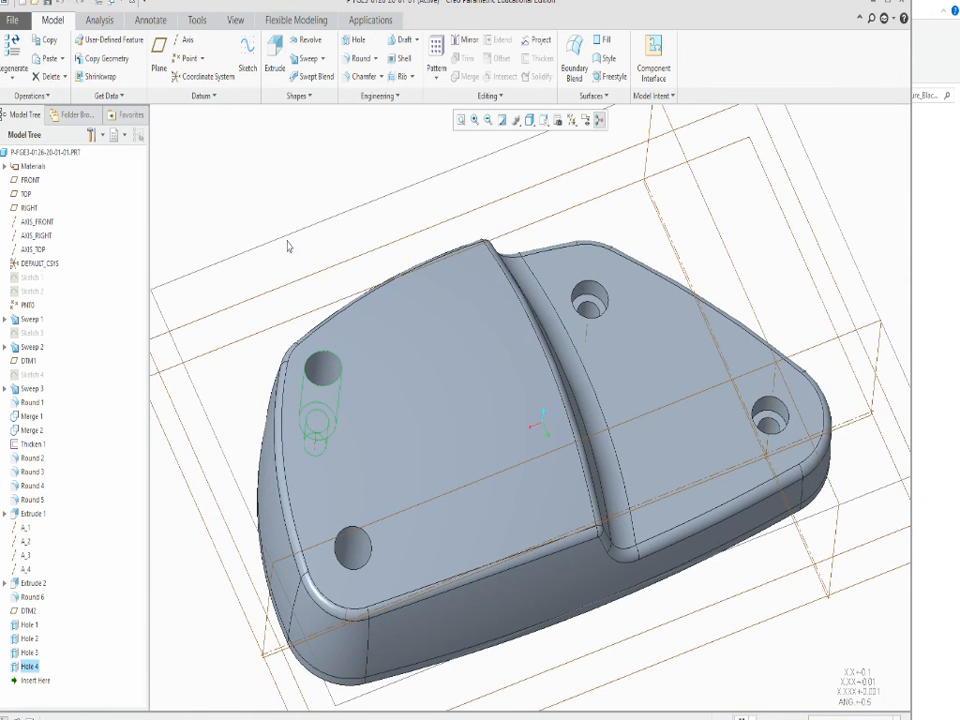
pyautogui.scroll(4, 295, 250)
pyautogui.scroll(-3, 341, 323)
pyautogui.scroll(4, 340, 393)
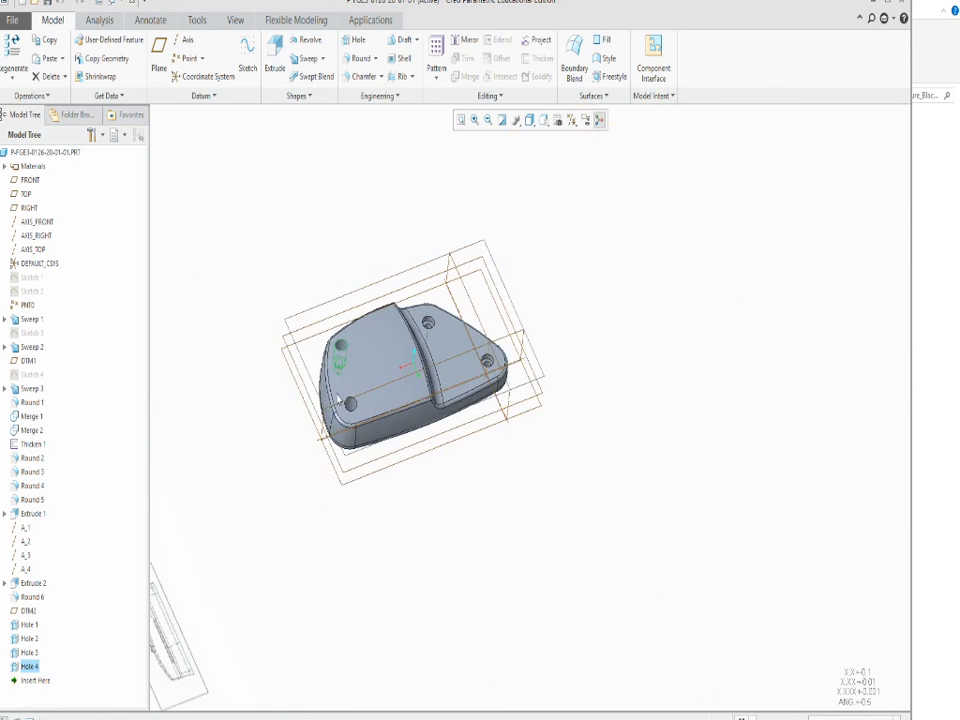
pyautogui.scroll(-3, 295, 280)
pyautogui.click(290, 274)
pyautogui.moveTo(309, 317); pyautogui.dragTo(305, 283, button='middle')
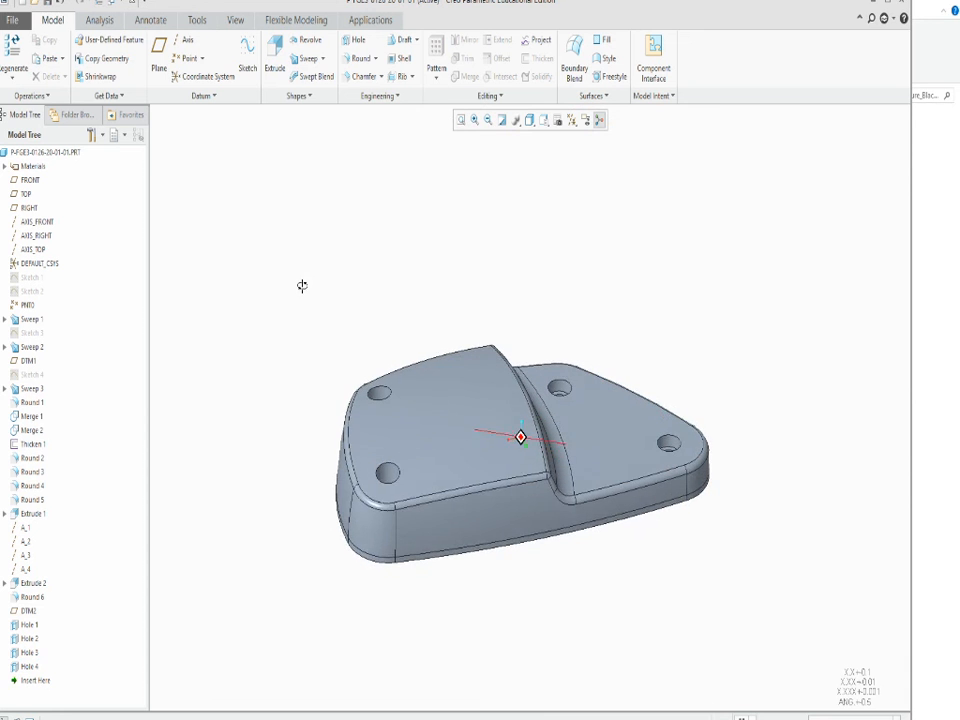
# Examine the pocket outlines in the reference drawing views and compare them with the modelled part.
pyautogui.scroll(4, 444, 437)
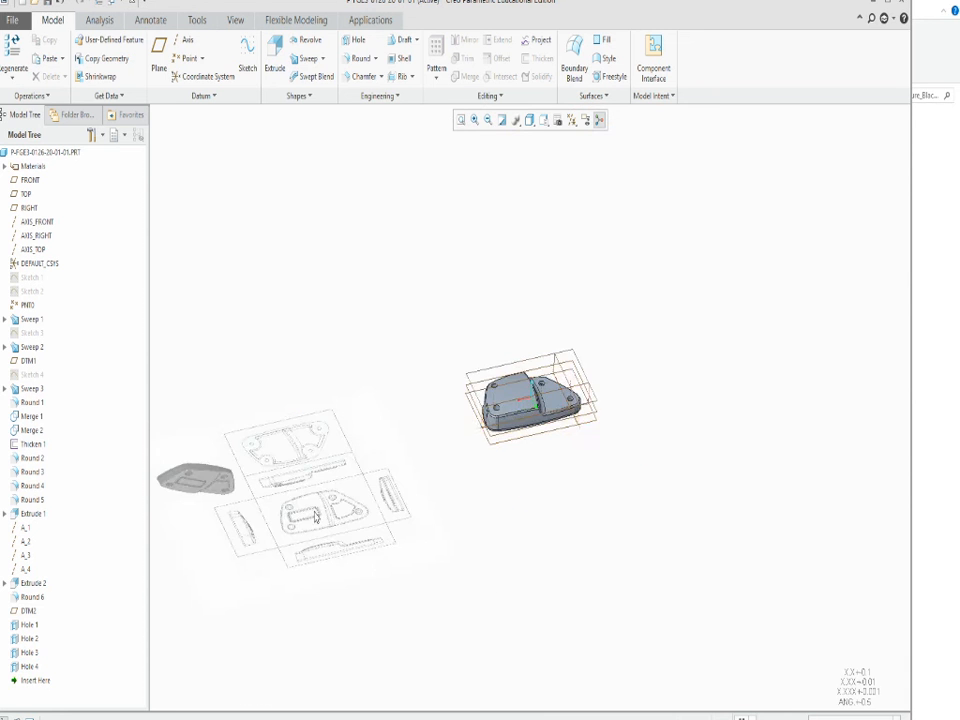
pyautogui.scroll(-4, 233, 388)
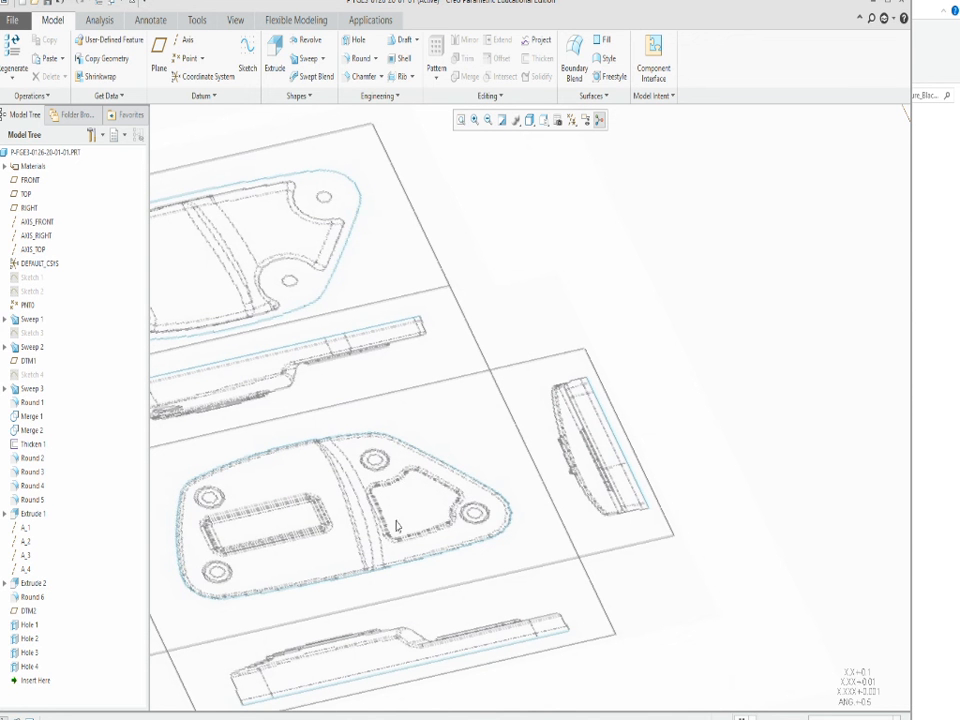
pyautogui.scroll(4, 411, 504)
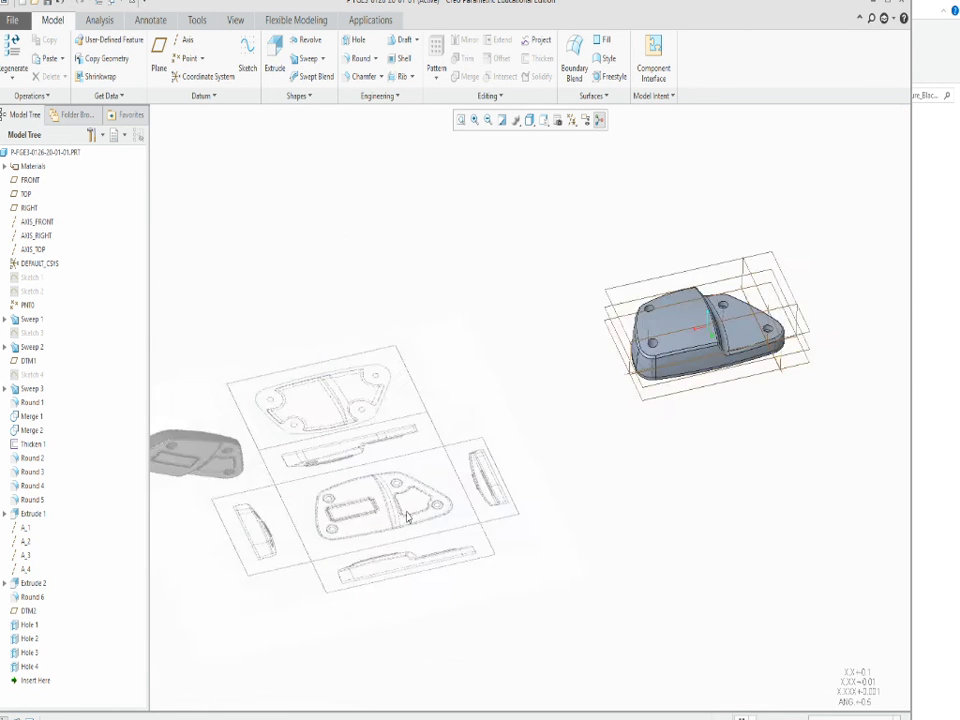
pyautogui.scroll(-2, 409, 505)
pyautogui.scroll(3, 461, 471)
pyautogui.scroll(-5, 697, 330)
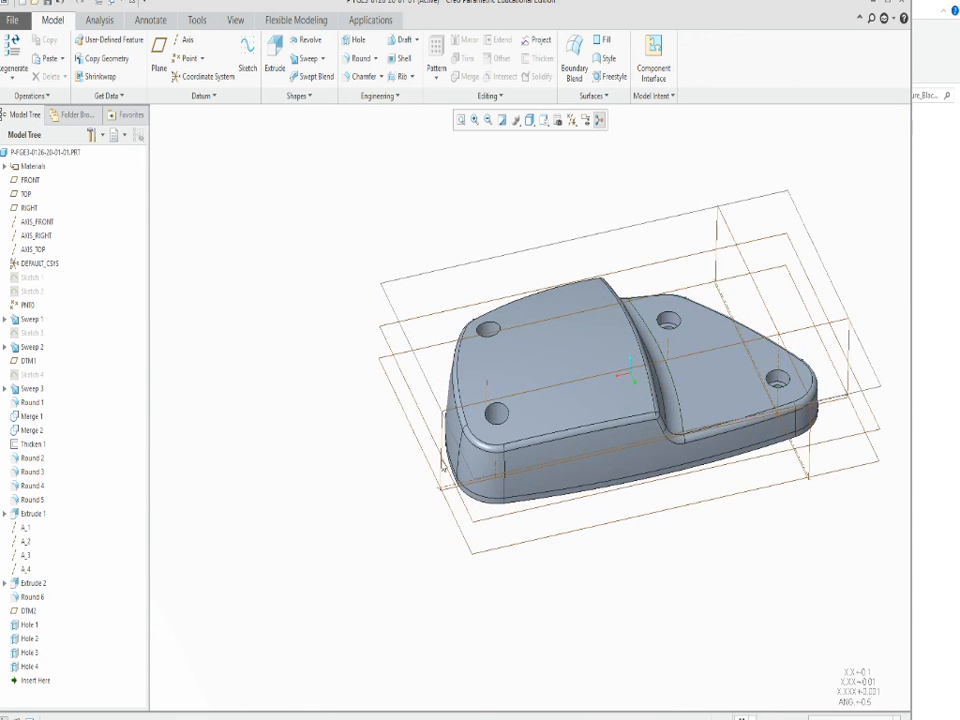
pyautogui.scroll(1, 441, 466)
pyautogui.scroll(-2, 640, 407)
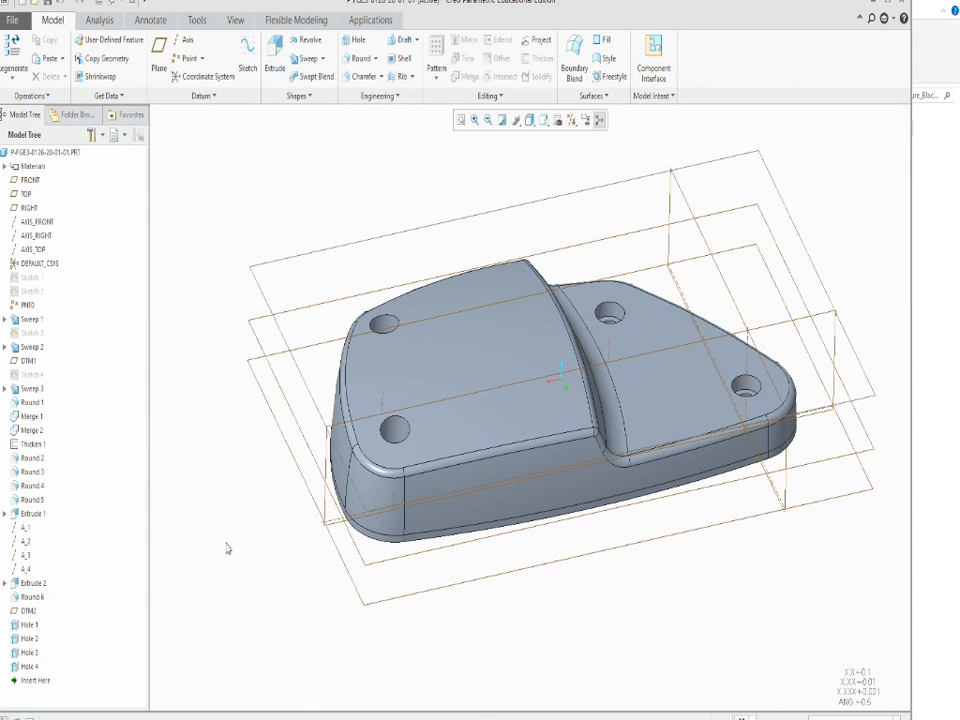